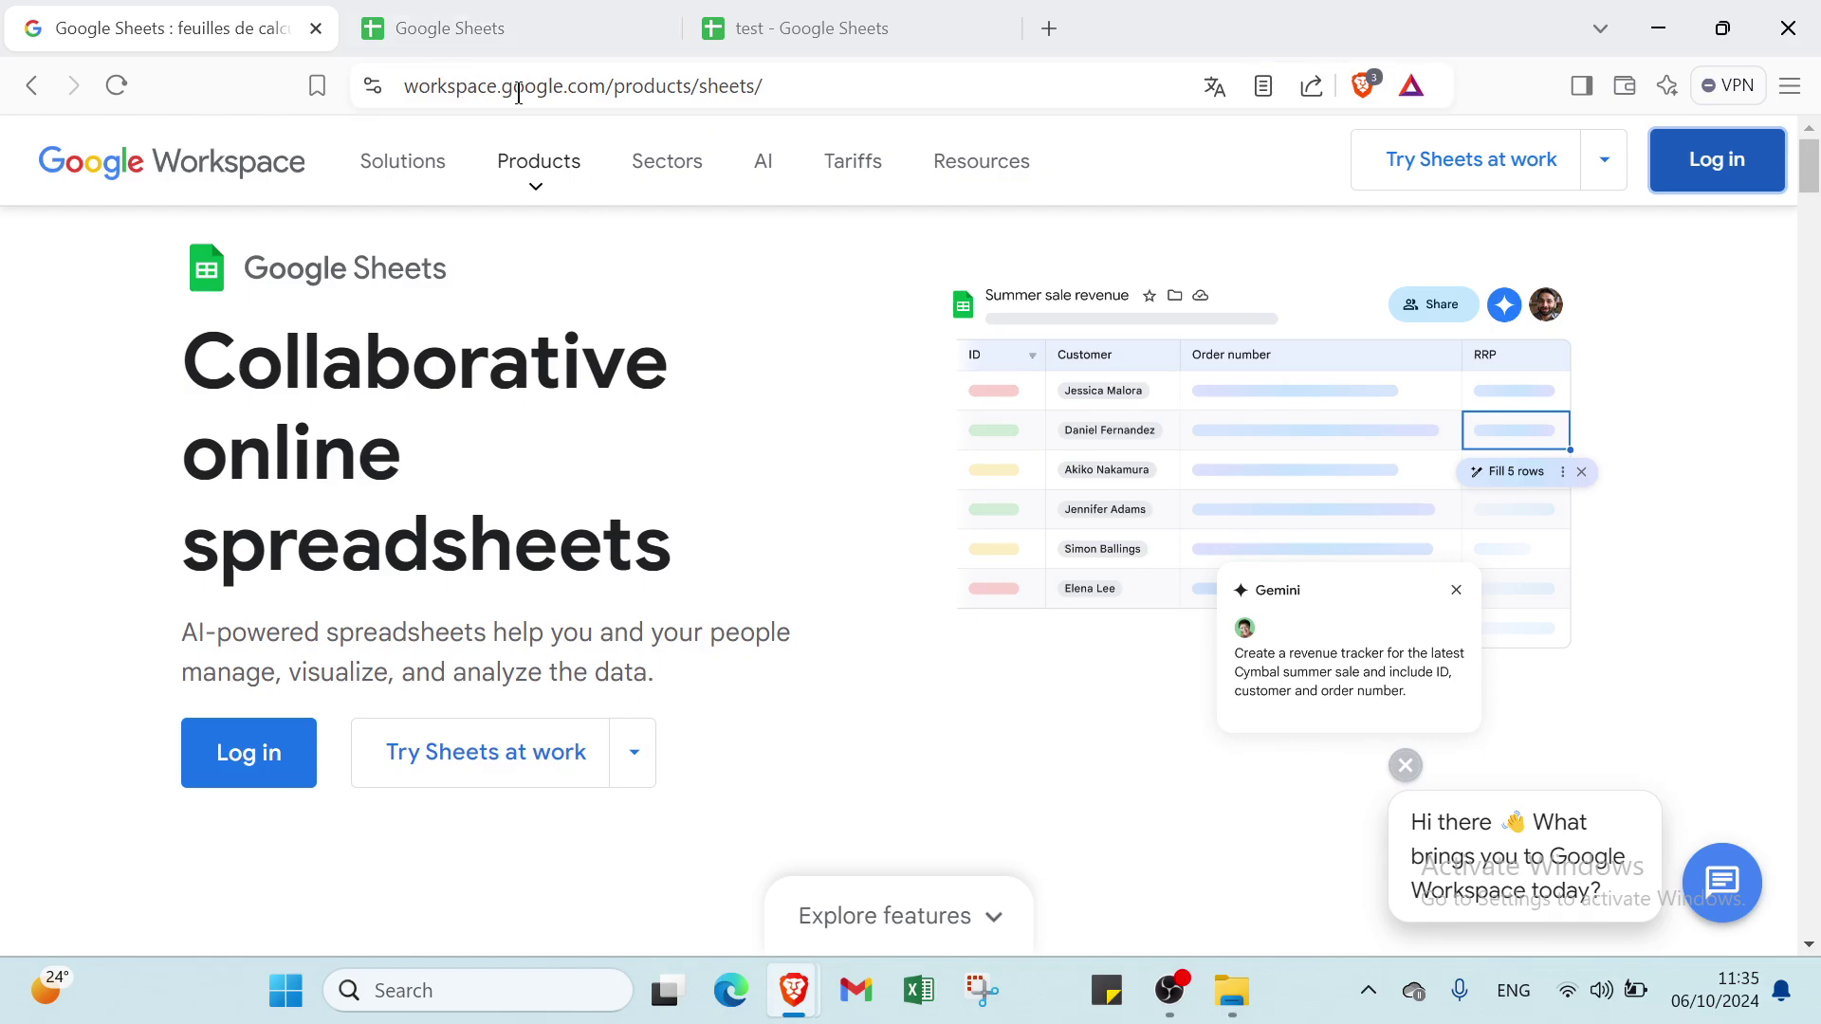
Step: Switch to the browser tab showing the Google Sheets template gallery
{"action": "scroll", "coordinate": [597, 483], "scroll_direction": "down", "scroll_amount": 7}
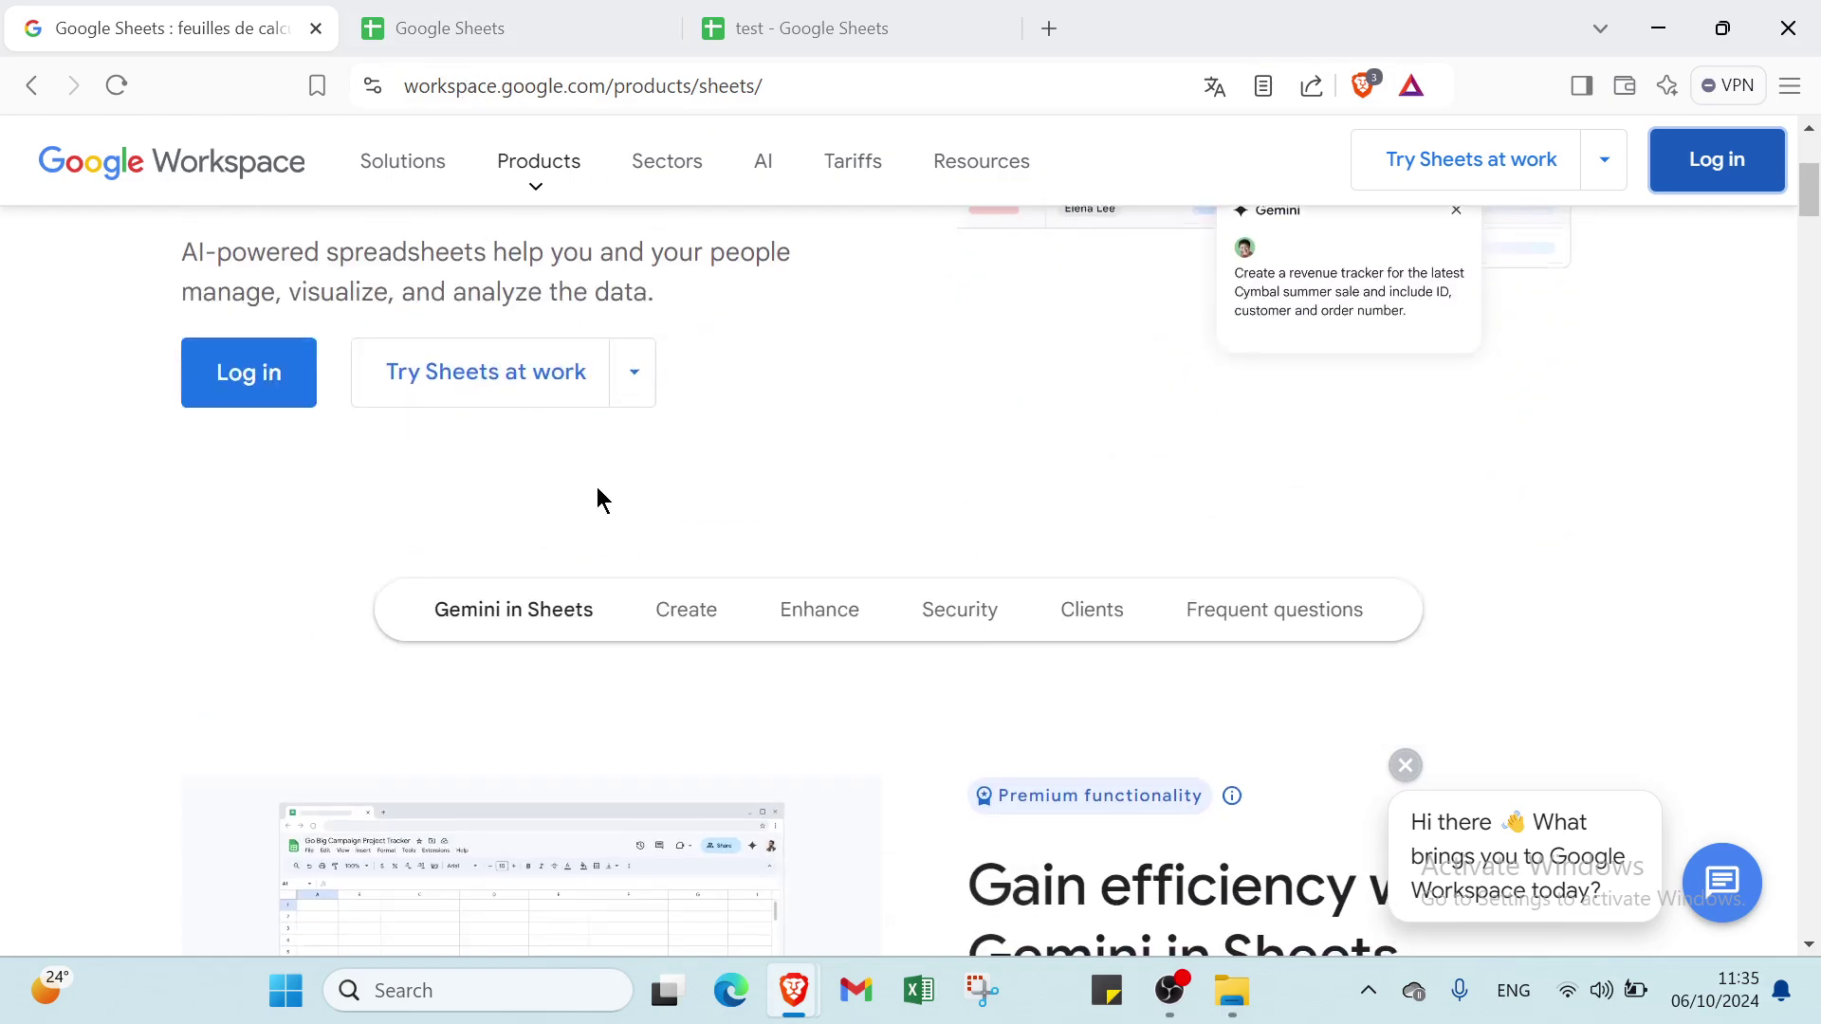
{"action": "scroll", "coordinate": [597, 500], "scroll_direction": "up", "scroll_amount": 8}
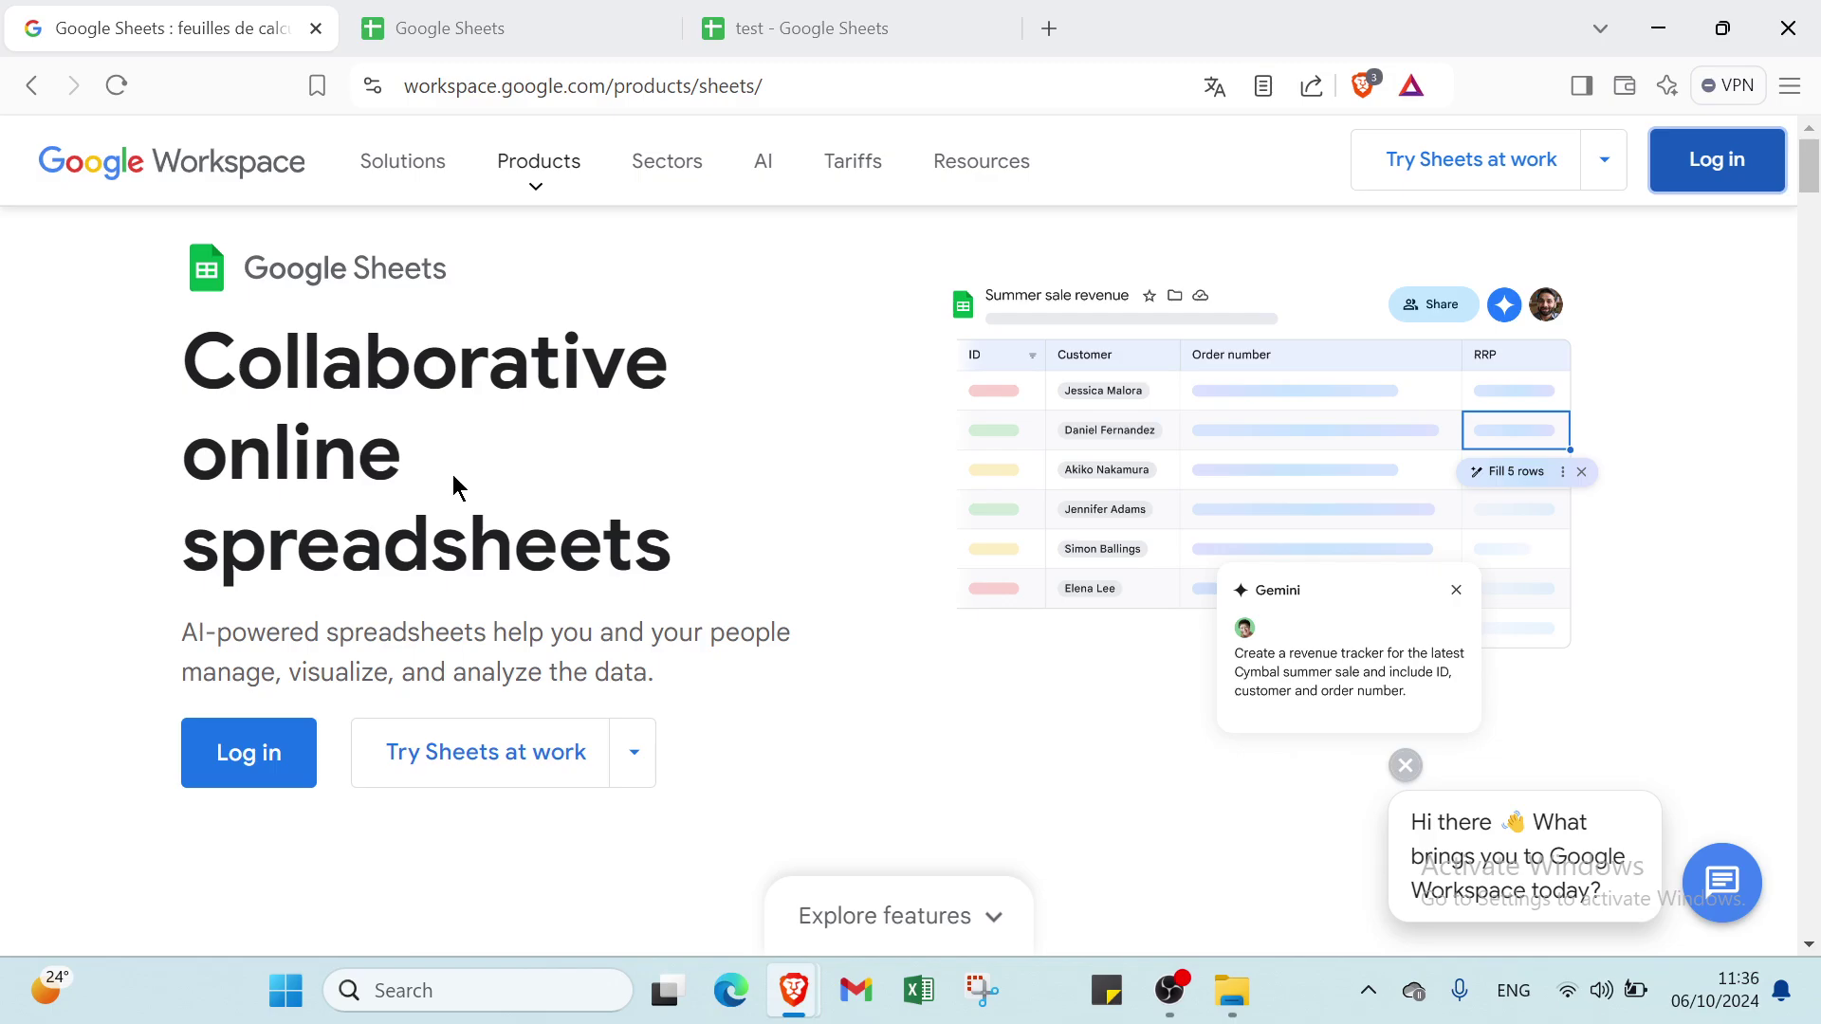
{"action": "scroll", "coordinate": [432, 417], "scroll_direction": "down", "scroll_amount": 5}
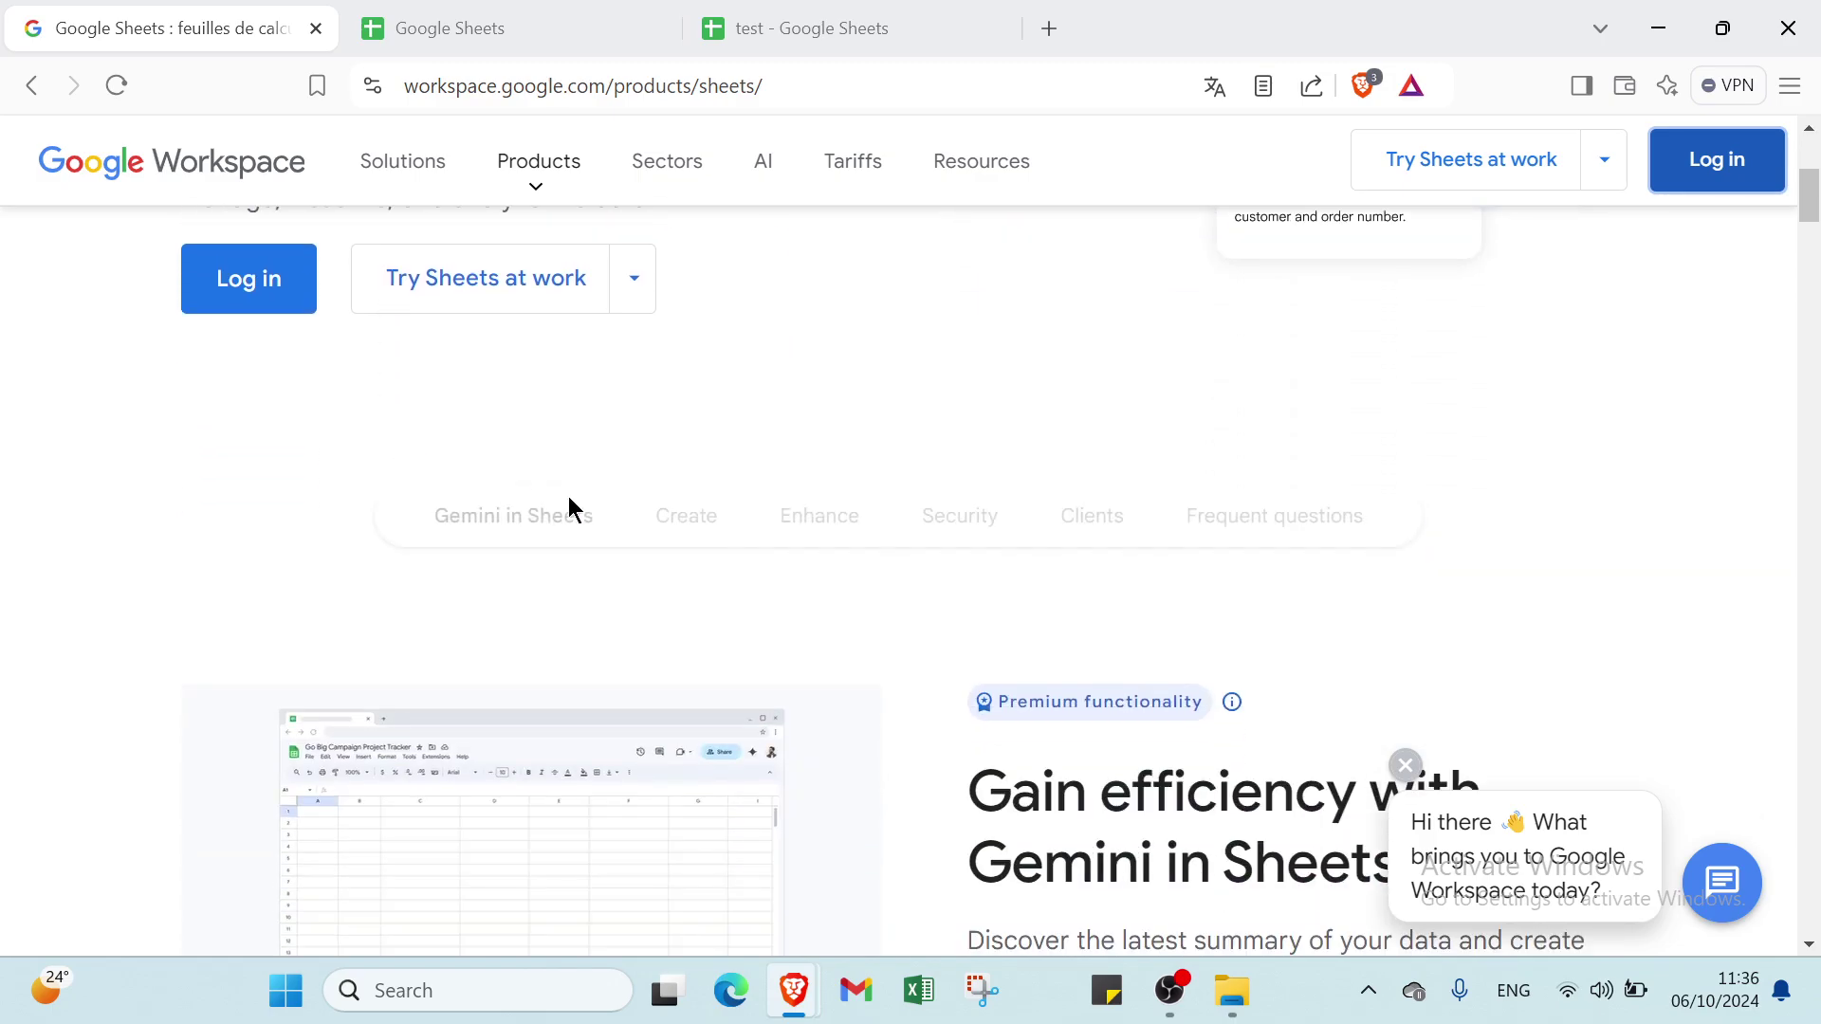
{"action": "scroll", "coordinate": [569, 507], "scroll_direction": "down", "scroll_amount": 3}
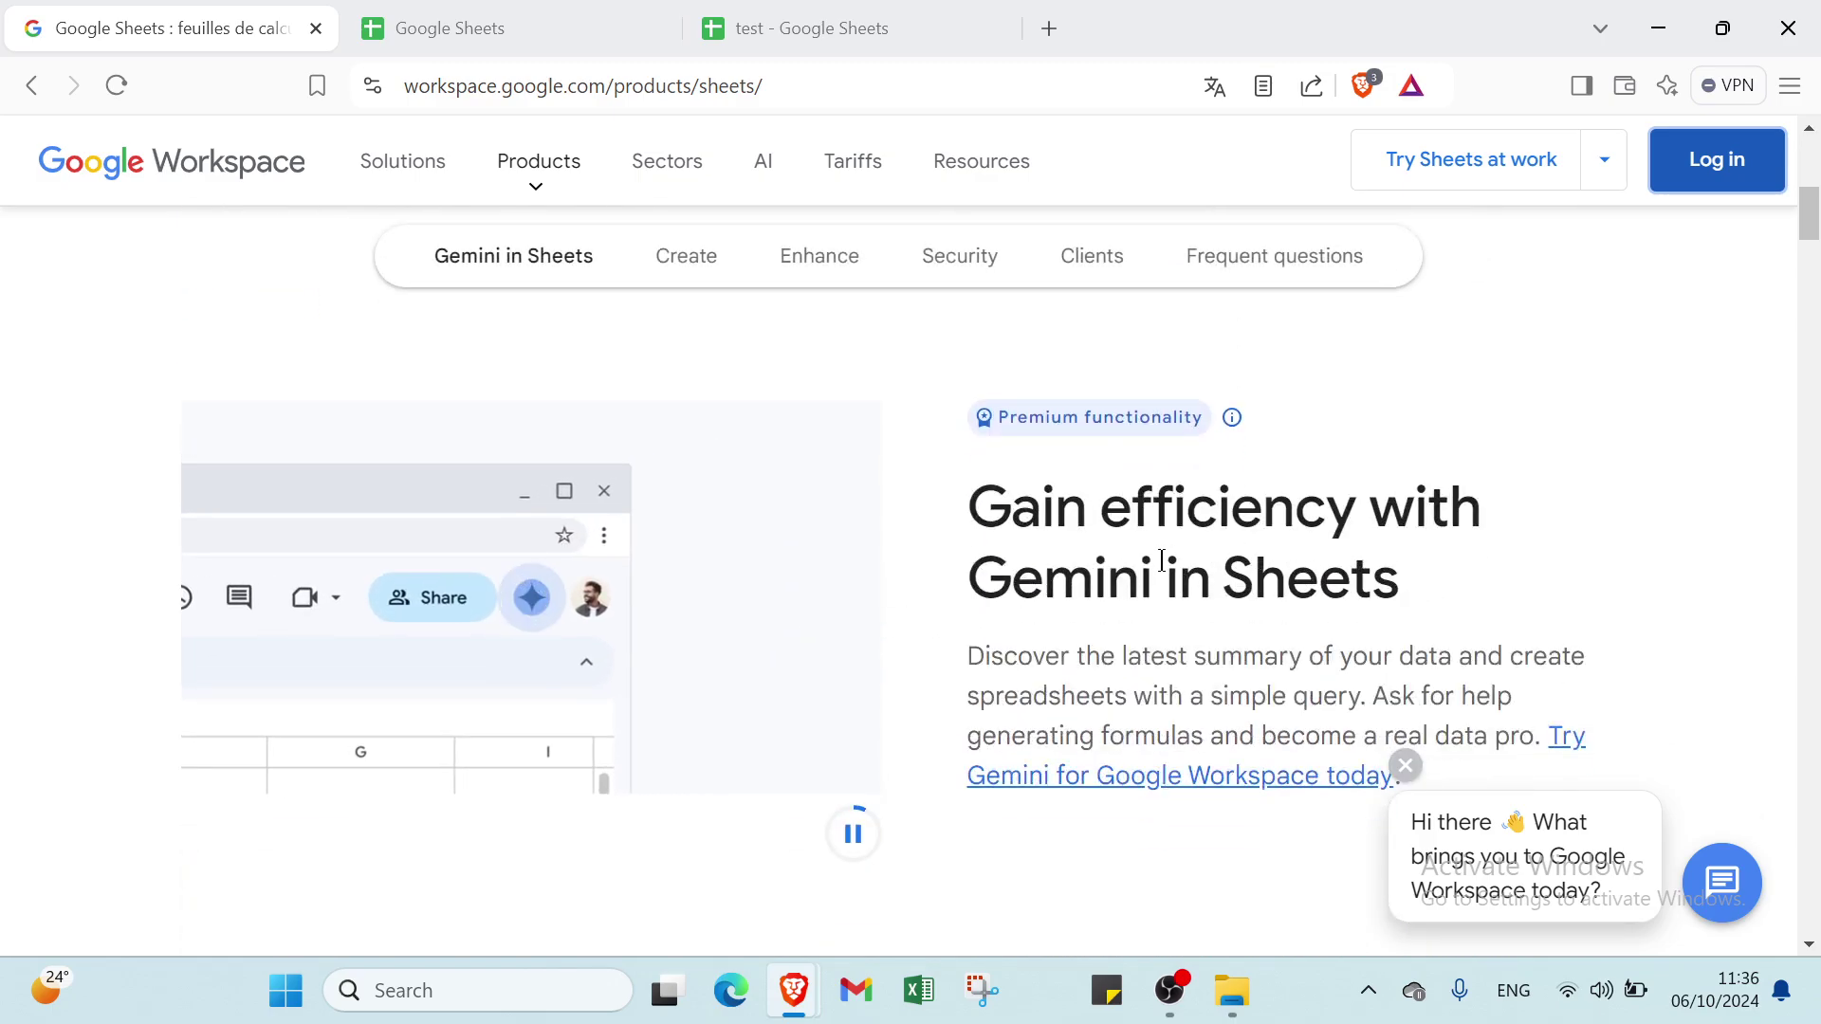
{"action": "scroll", "coordinate": [1162, 560], "scroll_direction": "down", "scroll_amount": 6}
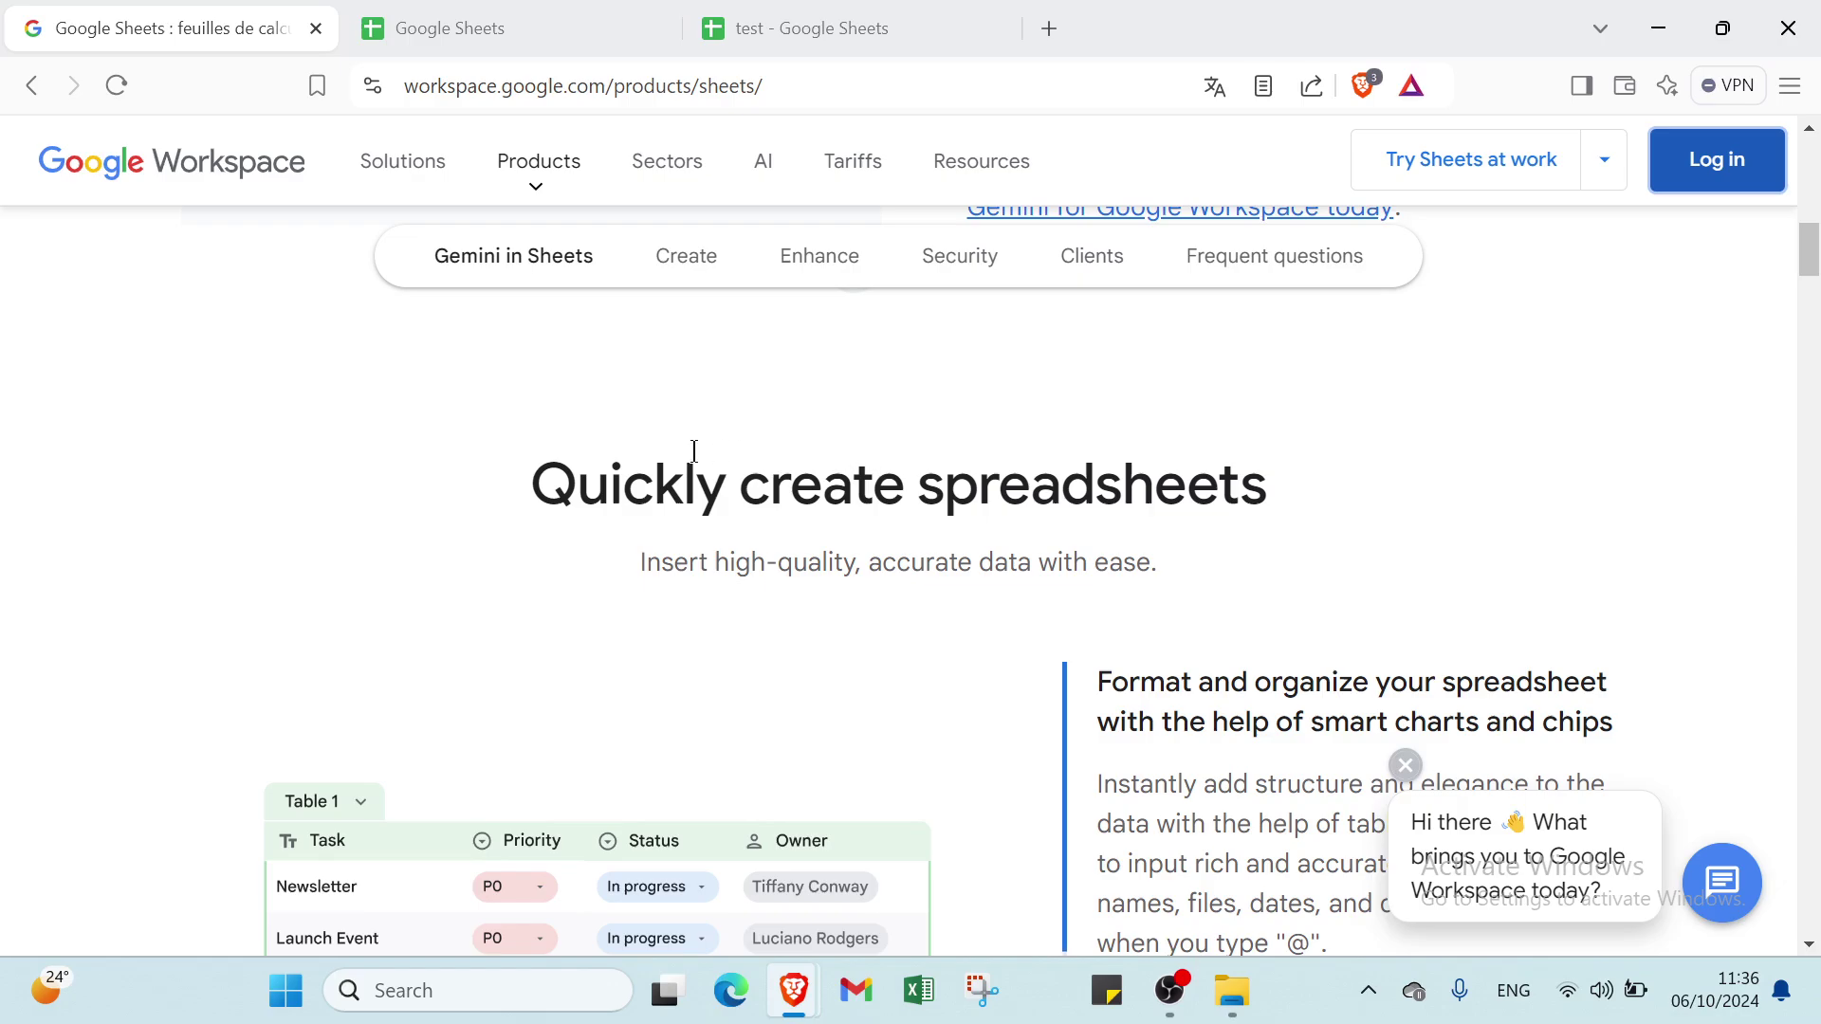
{"action": "scroll", "coordinate": [1138, 533], "scroll_direction": "down", "scroll_amount": 11}
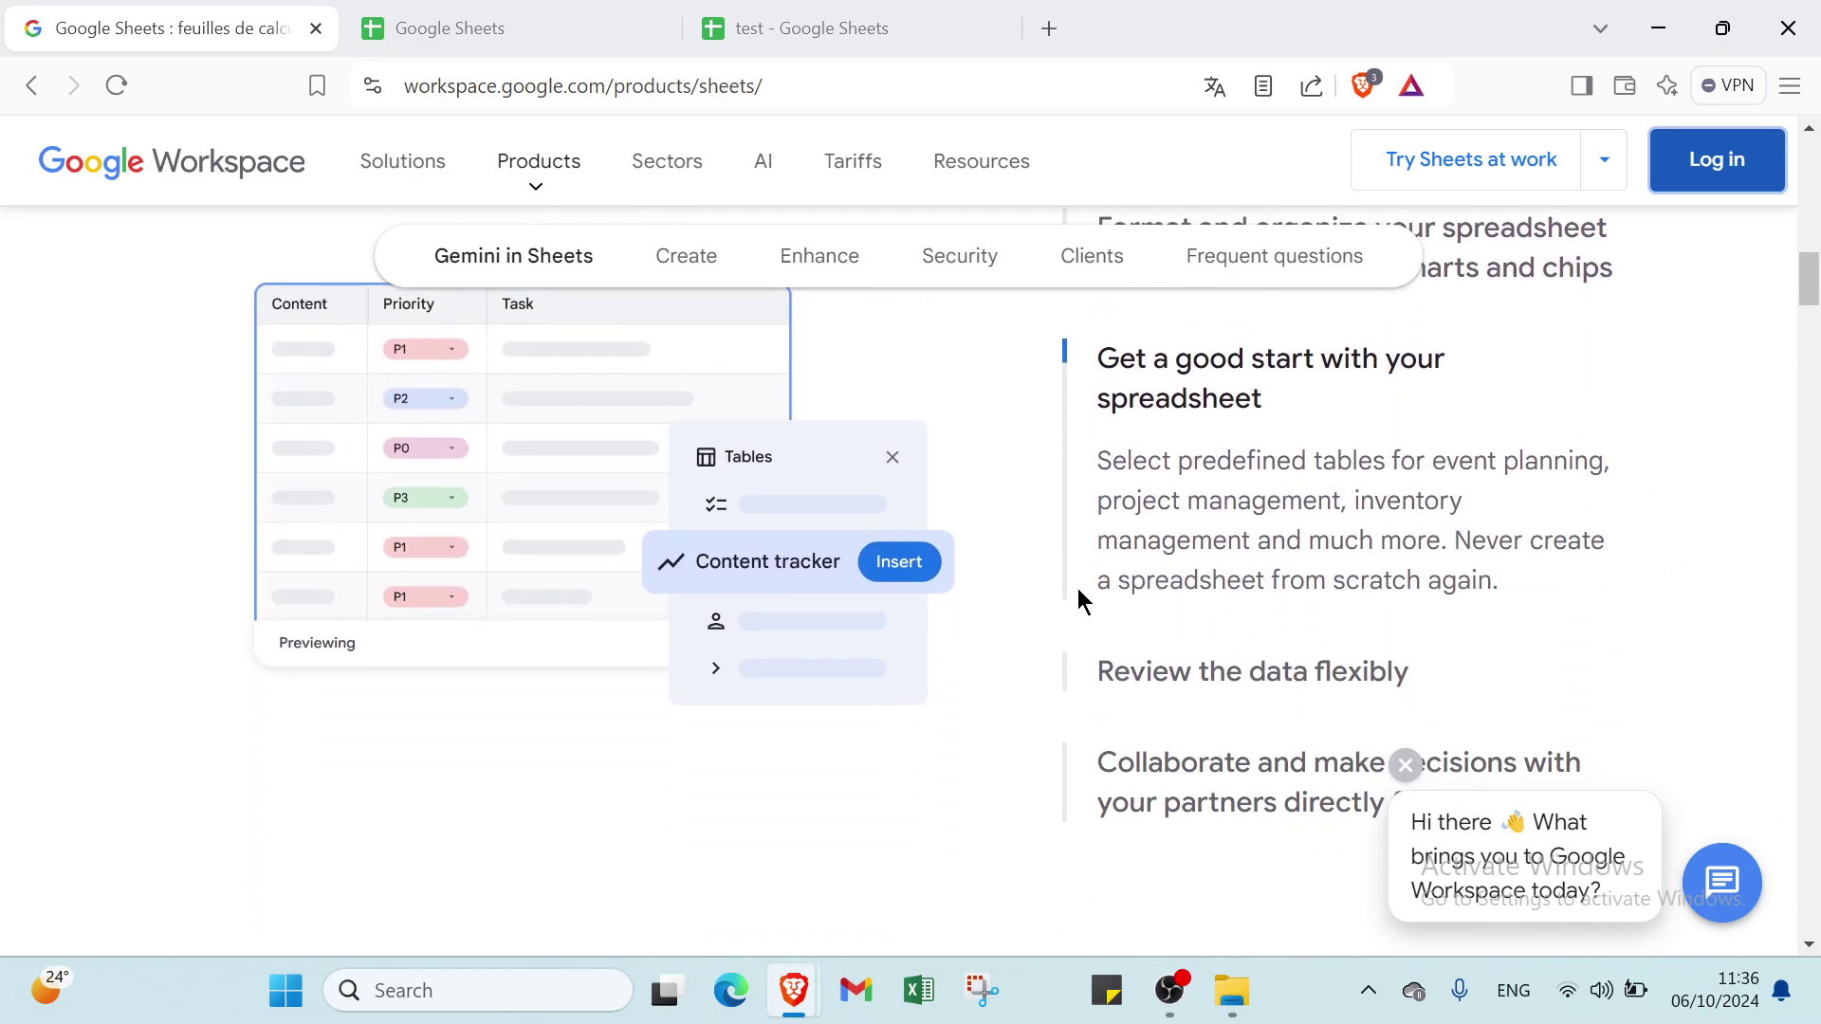
{"action": "scroll", "coordinate": [1076, 603], "scroll_direction": "down", "scroll_amount": 3}
{"action": "scroll", "coordinate": [1073, 601], "scroll_direction": "up", "scroll_amount": 16}
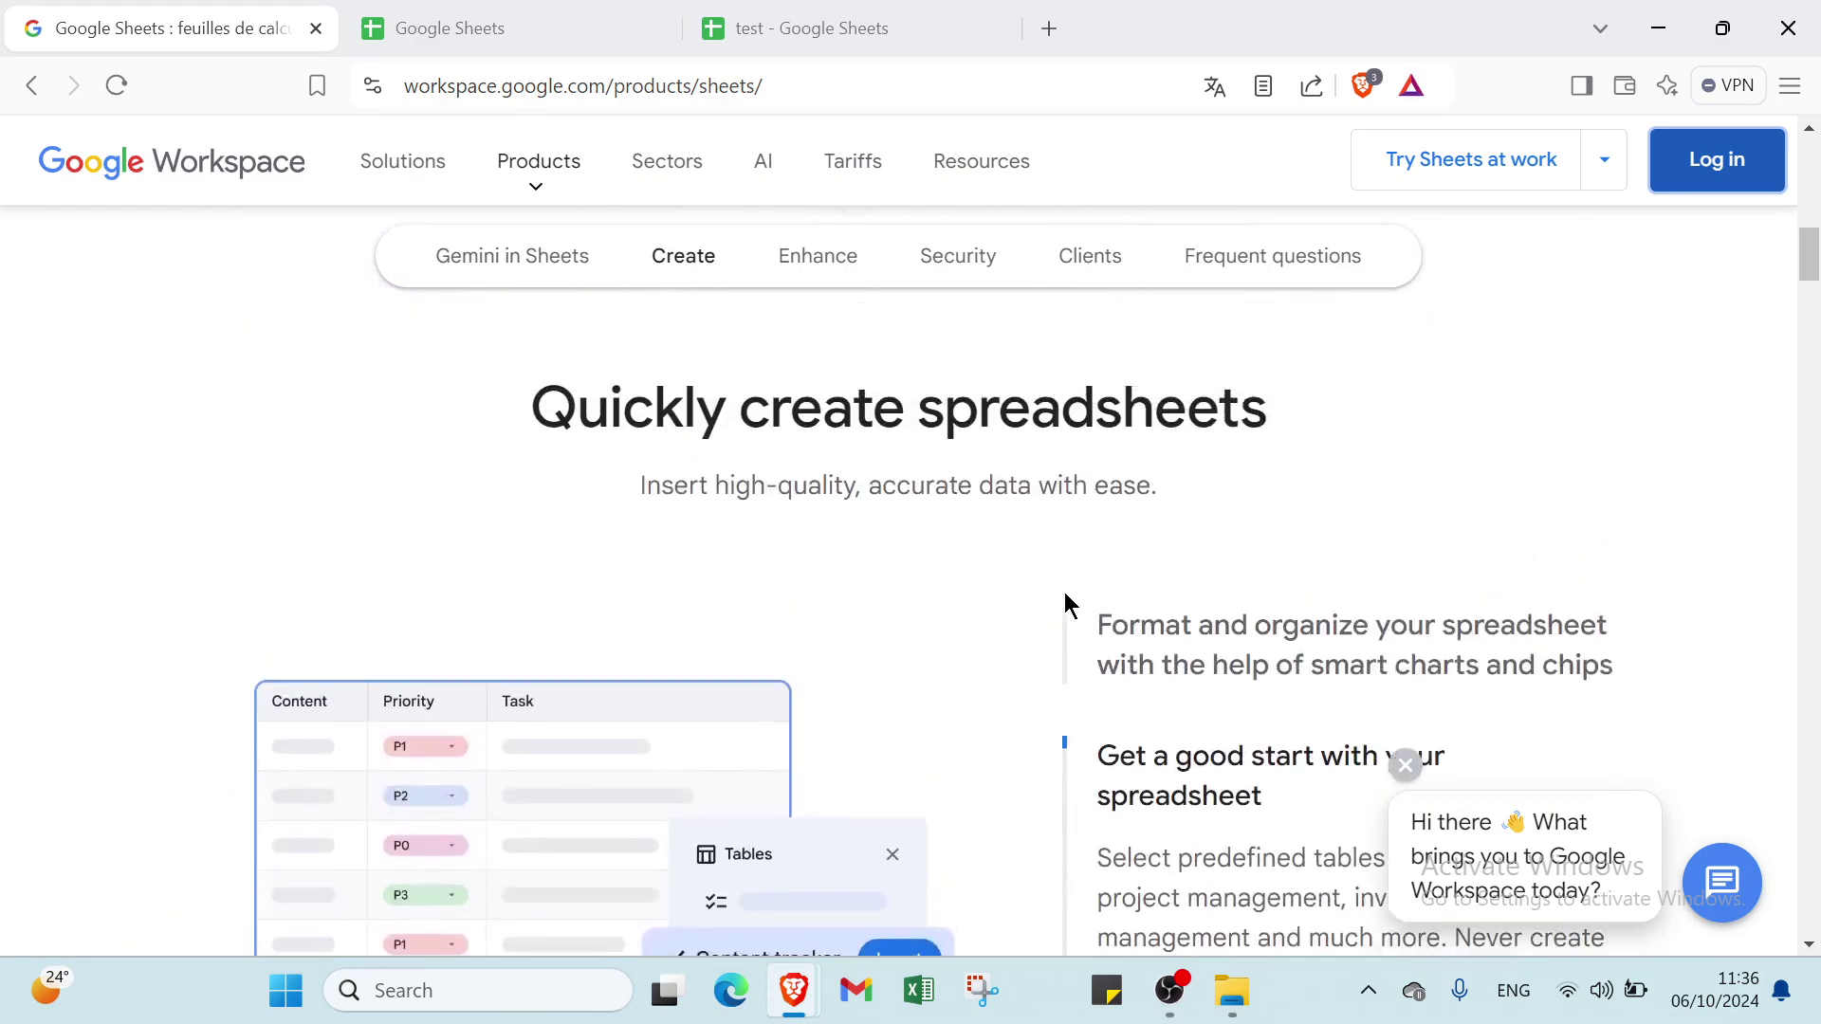
{"action": "scroll", "coordinate": [1048, 589], "scroll_direction": "up", "scroll_amount": 10}
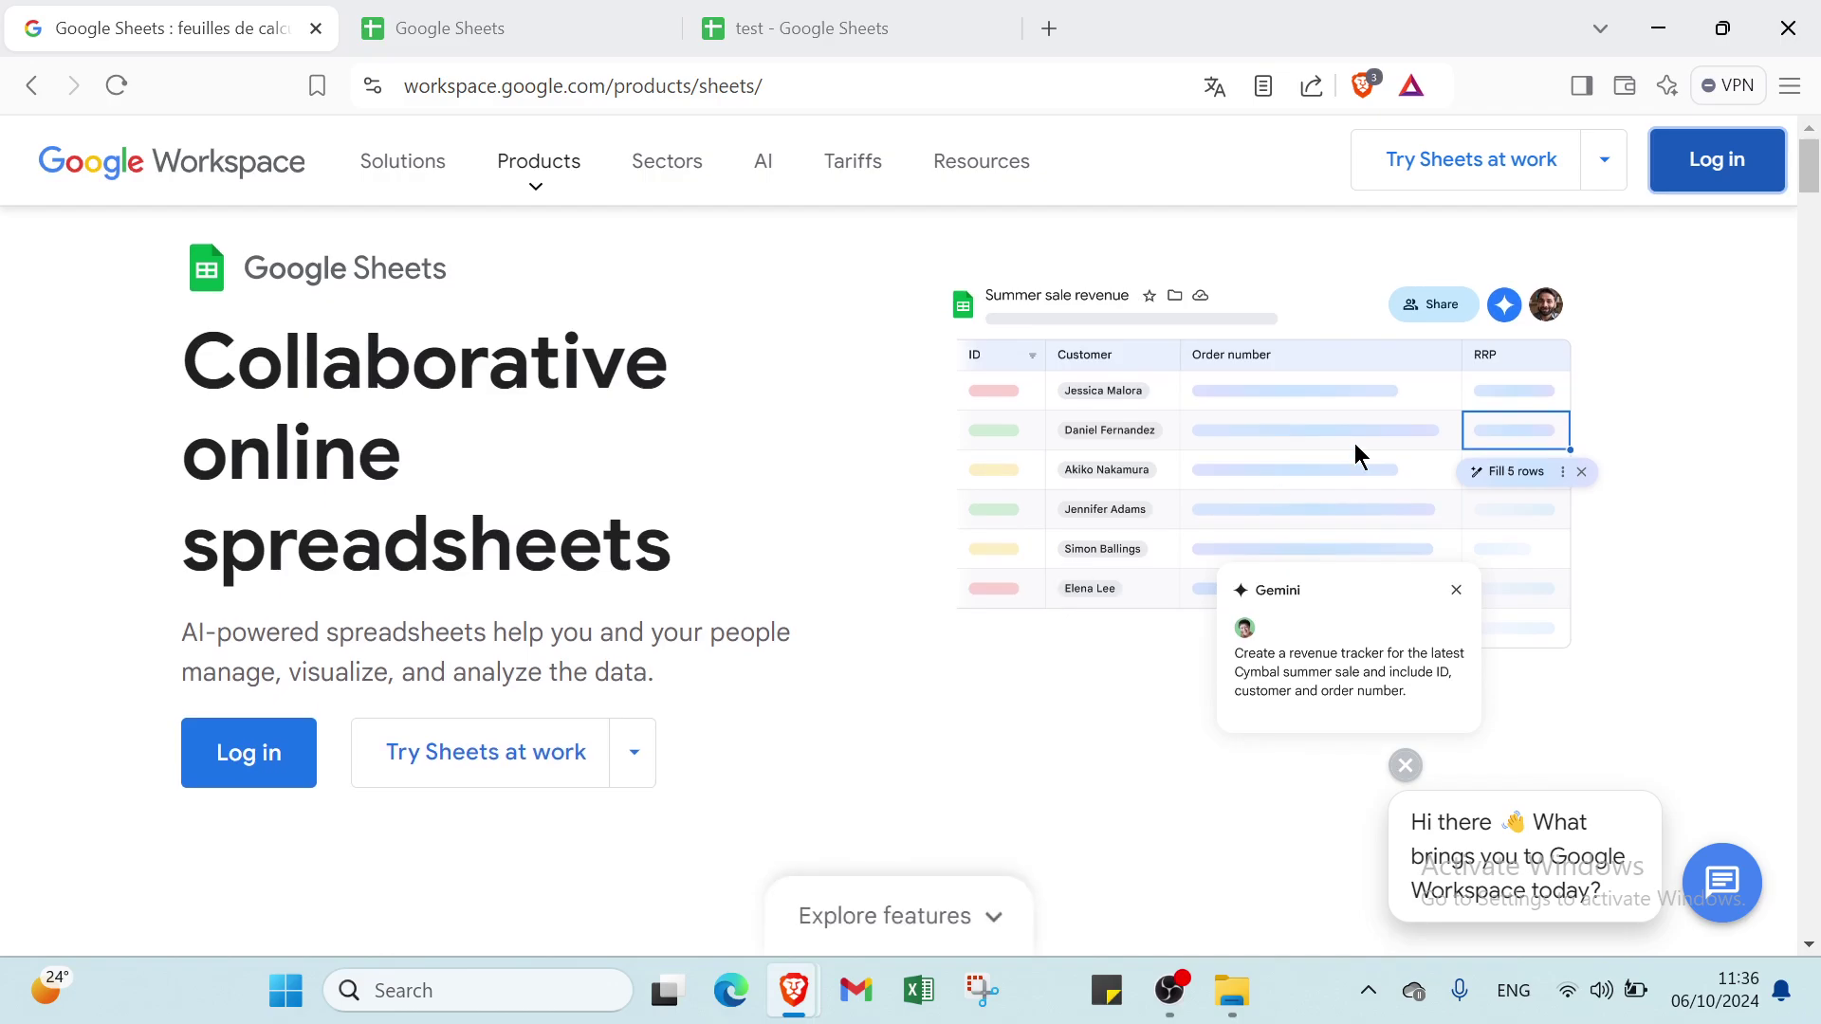
{"action": "left_click", "coordinate": [529, 27]}
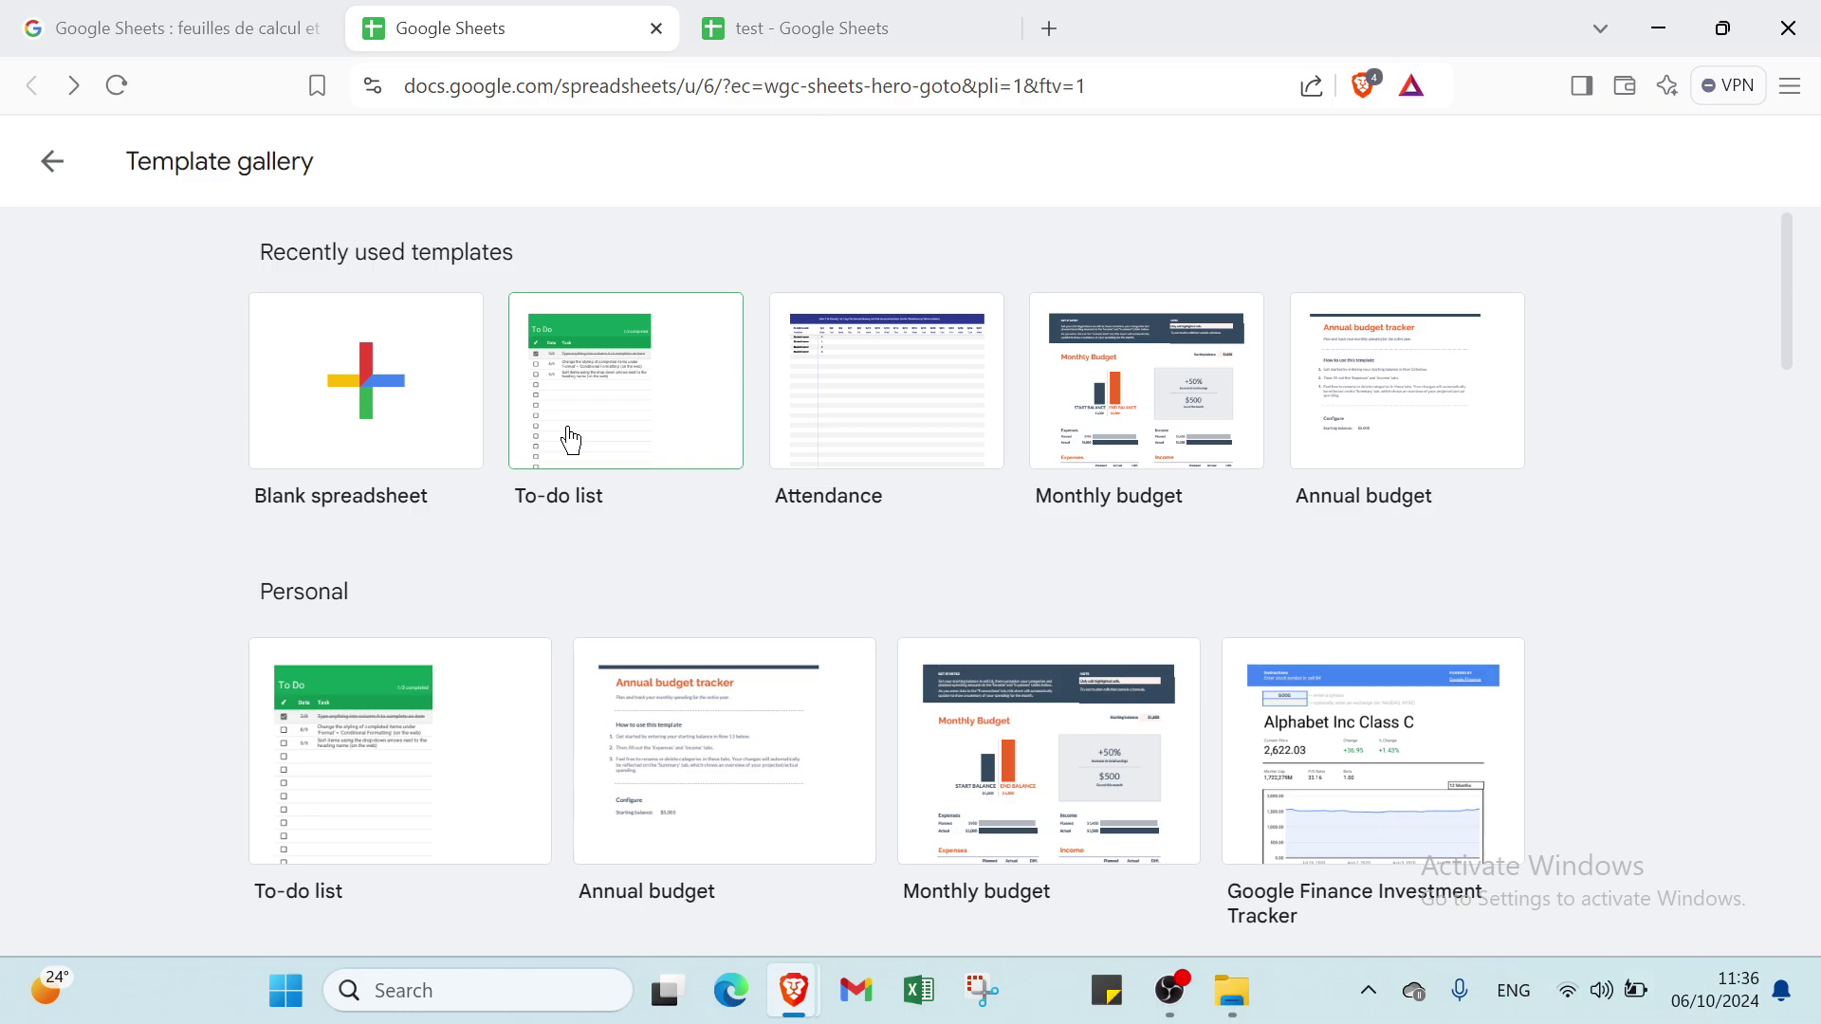
Step: Browse the templates and start a new spreadsheet from the To-do list template
{"action": "scroll", "coordinate": [1176, 490], "scroll_direction": "down", "scroll_amount": 1}
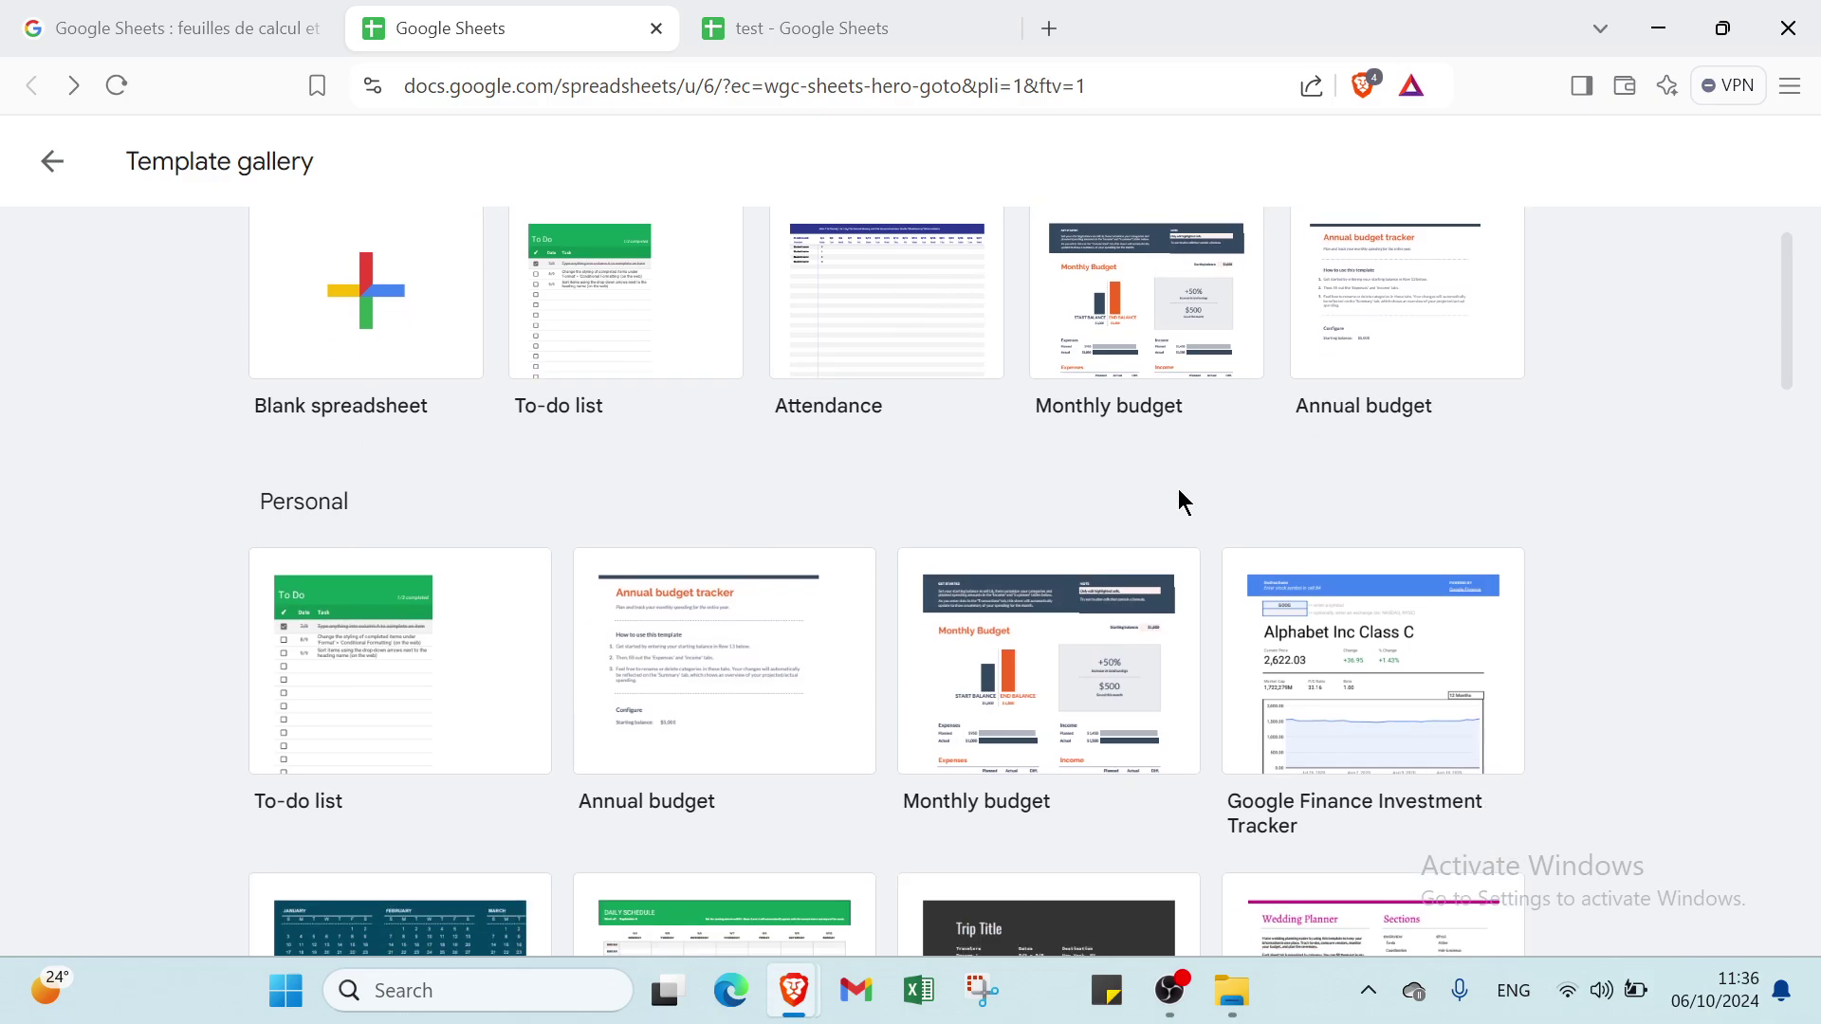
{"action": "scroll", "coordinate": [1382, 360], "scroll_direction": "down", "scroll_amount": 1}
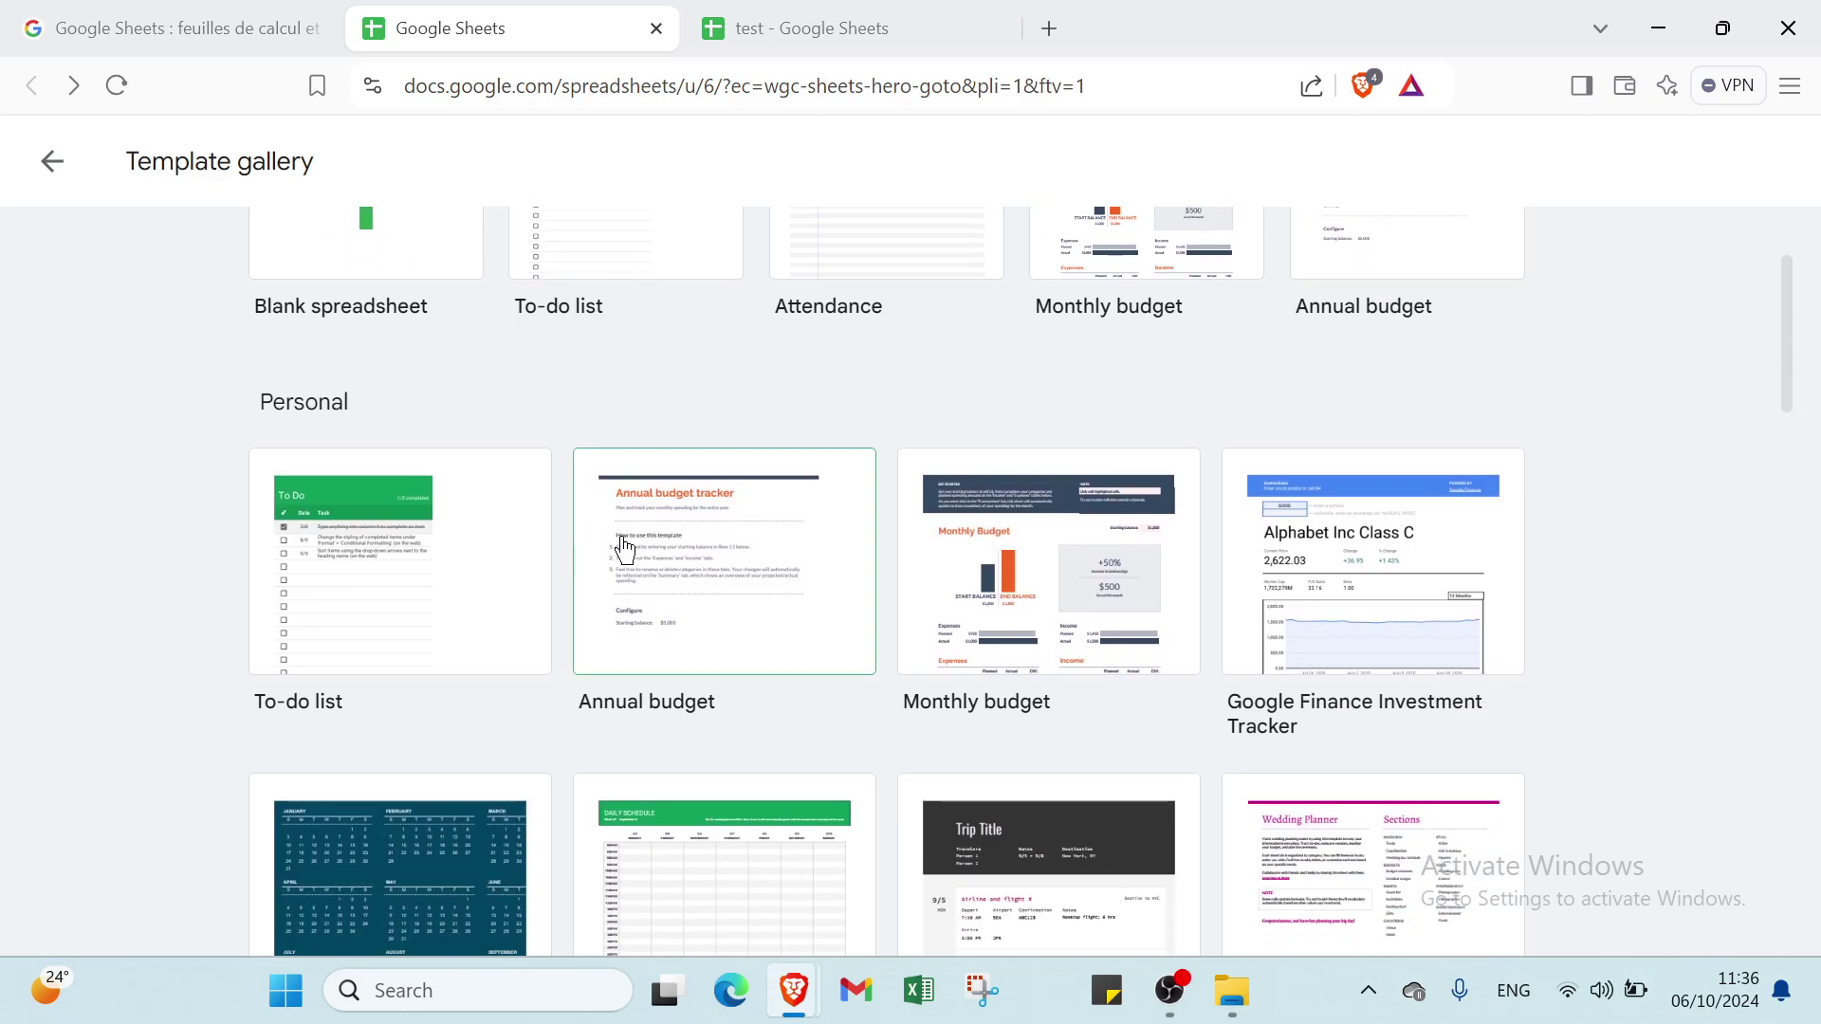
{"action": "scroll", "coordinate": [407, 528], "scroll_direction": "down", "scroll_amount": 3}
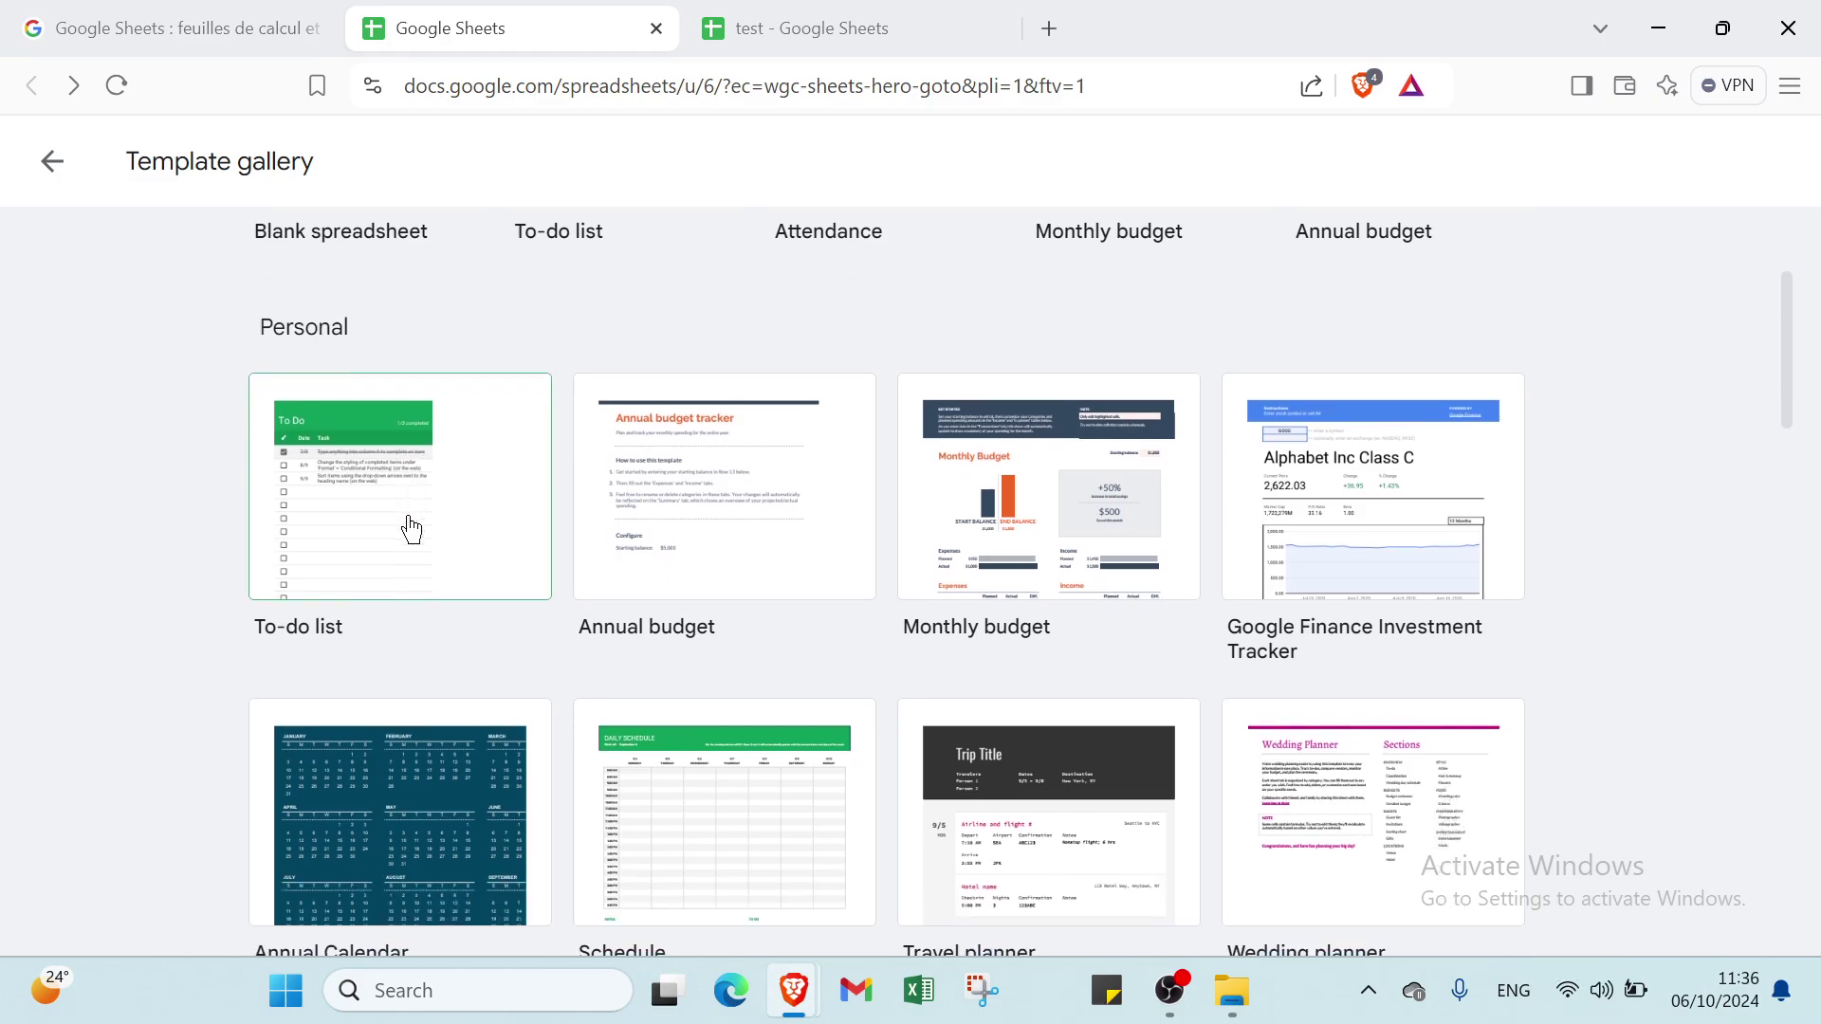
{"action": "scroll", "coordinate": [452, 616], "scroll_direction": "down", "scroll_amount": 11}
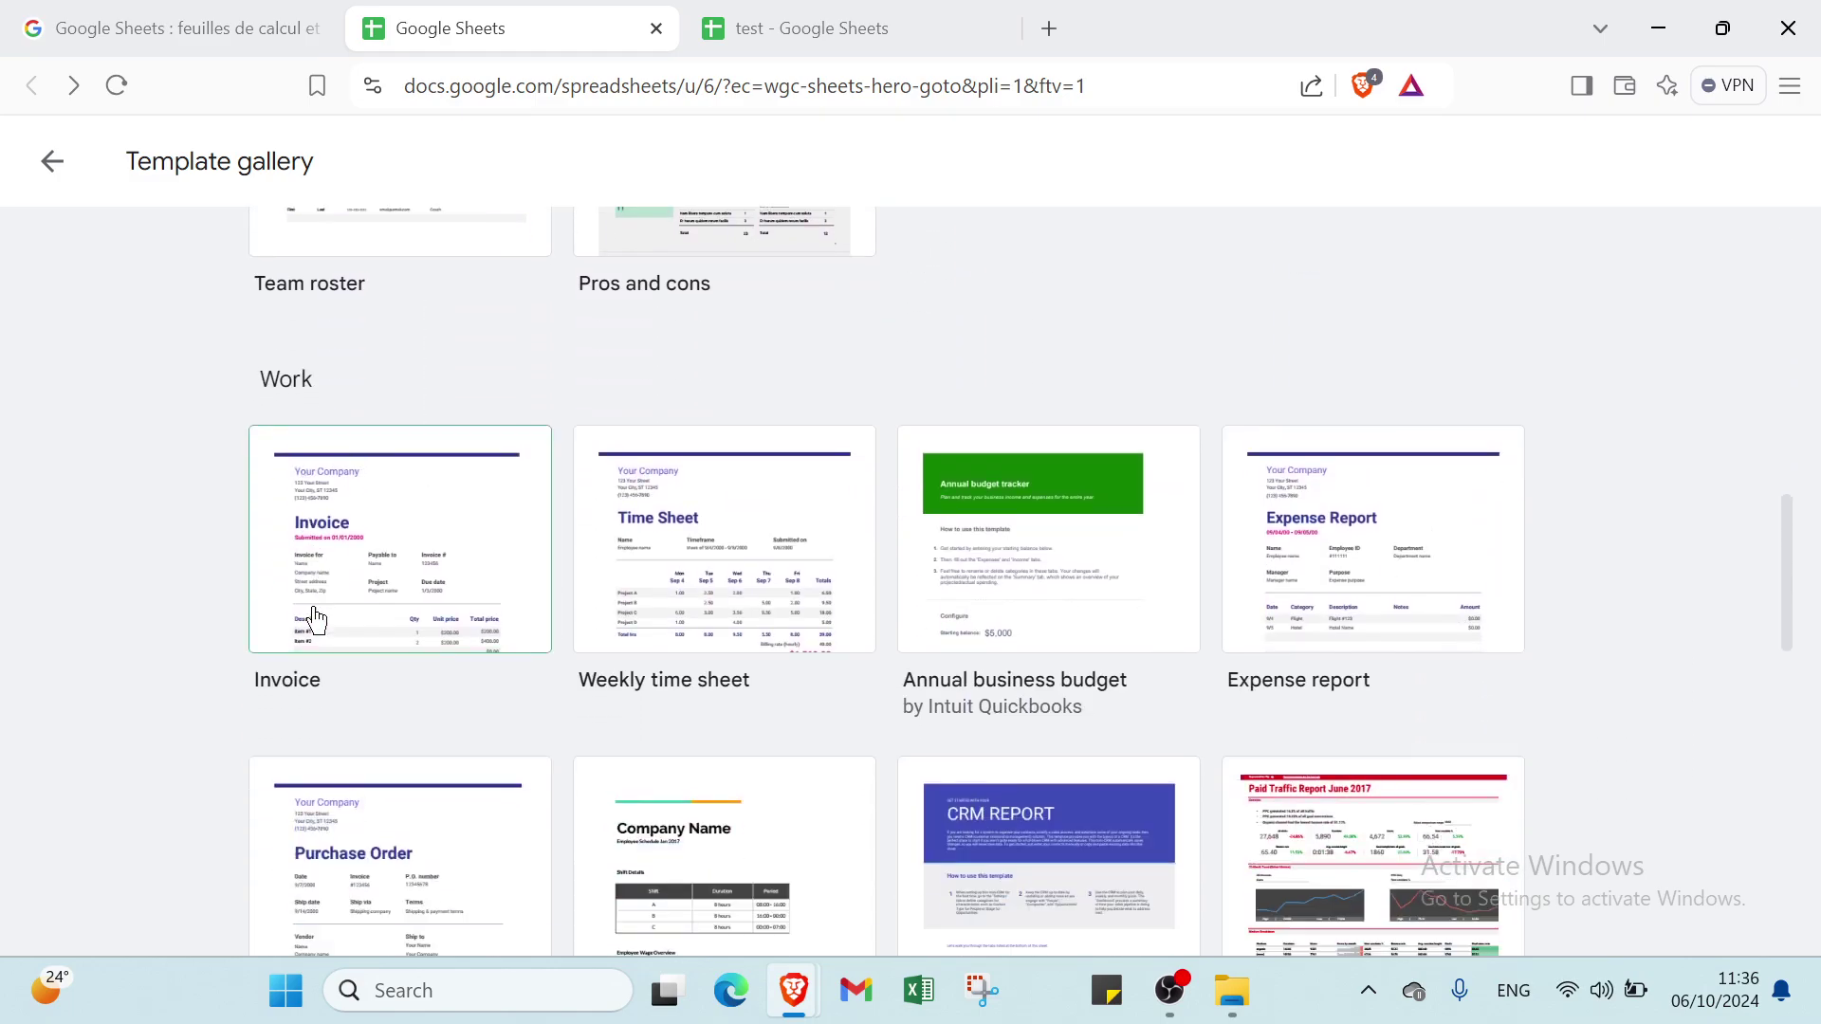
{"action": "scroll", "coordinate": [361, 616], "scroll_direction": "down", "scroll_amount": 3}
{"action": "scroll", "coordinate": [362, 616], "scroll_direction": "up", "scroll_amount": 2}
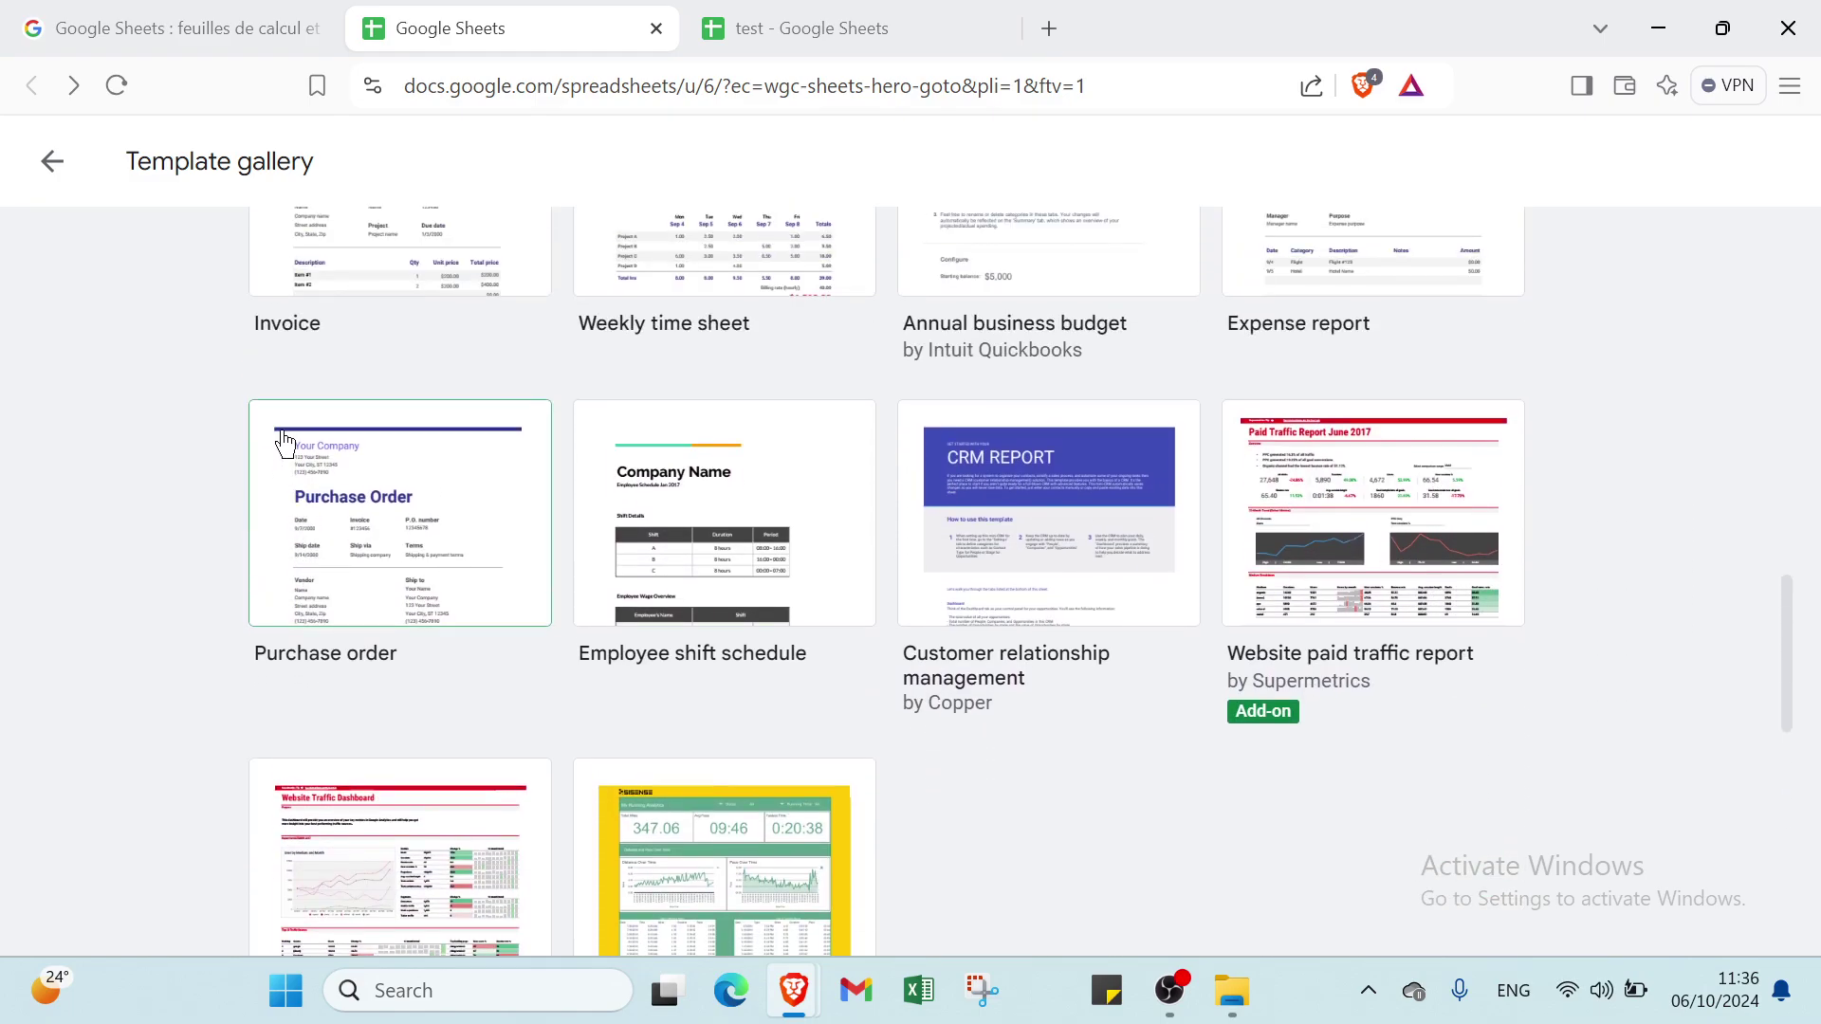
{"action": "scroll", "coordinate": [299, 460], "scroll_direction": "down", "scroll_amount": 5}
{"action": "scroll", "coordinate": [304, 470], "scroll_direction": "down", "scroll_amount": 3}
{"action": "scroll", "coordinate": [420, 441], "scroll_direction": "down", "scroll_amount": 2}
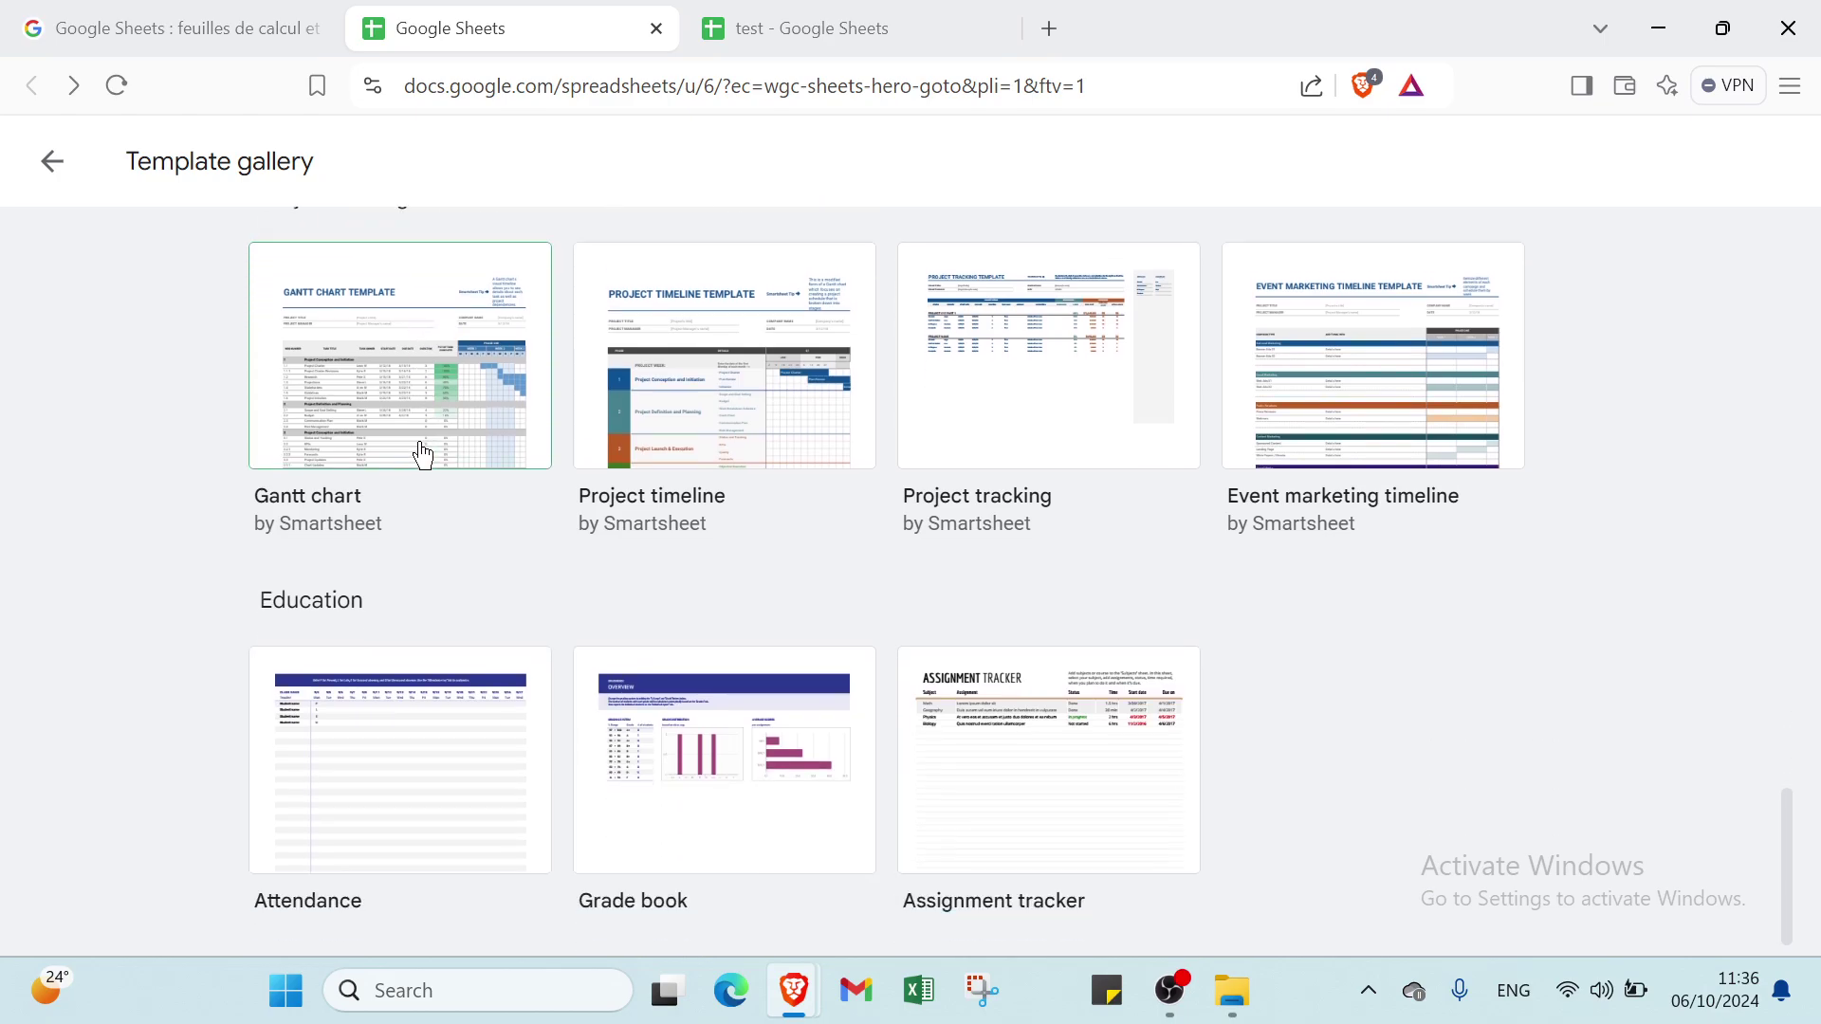
{"action": "scroll", "coordinate": [372, 583], "scroll_direction": "up", "scroll_amount": 18}
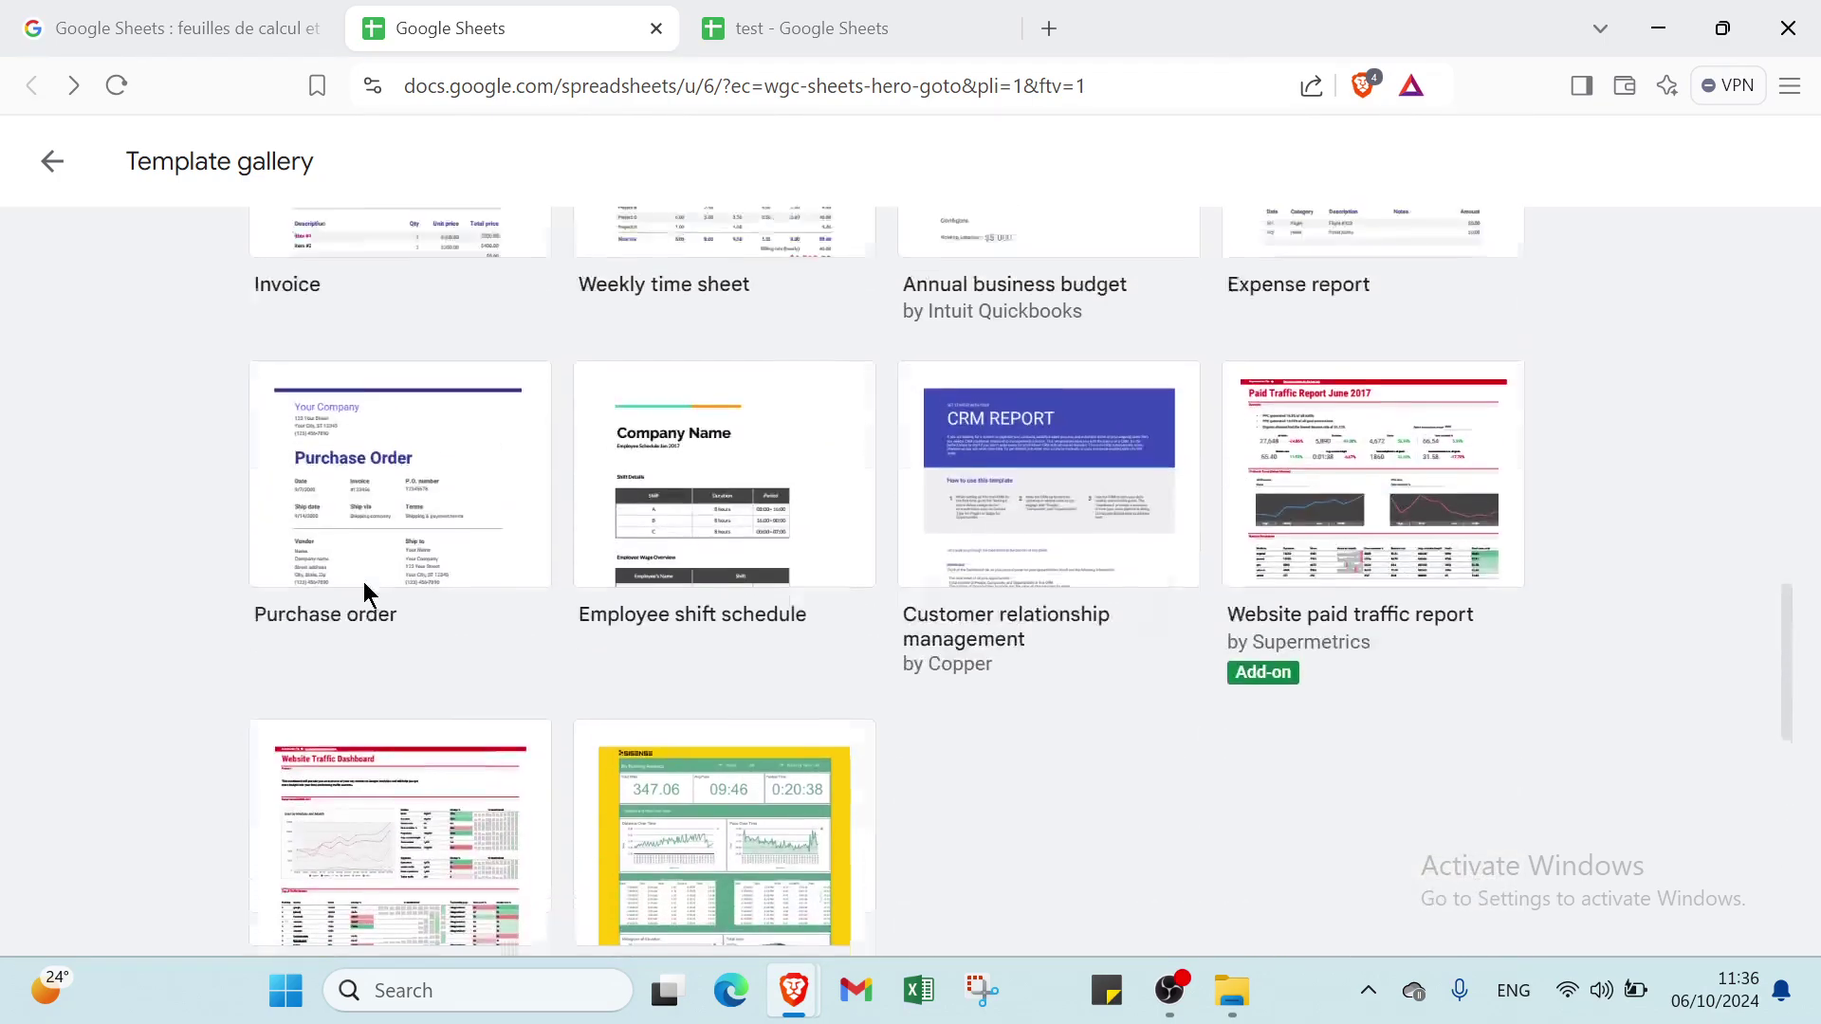
{"action": "scroll", "coordinate": [401, 585], "scroll_direction": "up", "scroll_amount": 5}
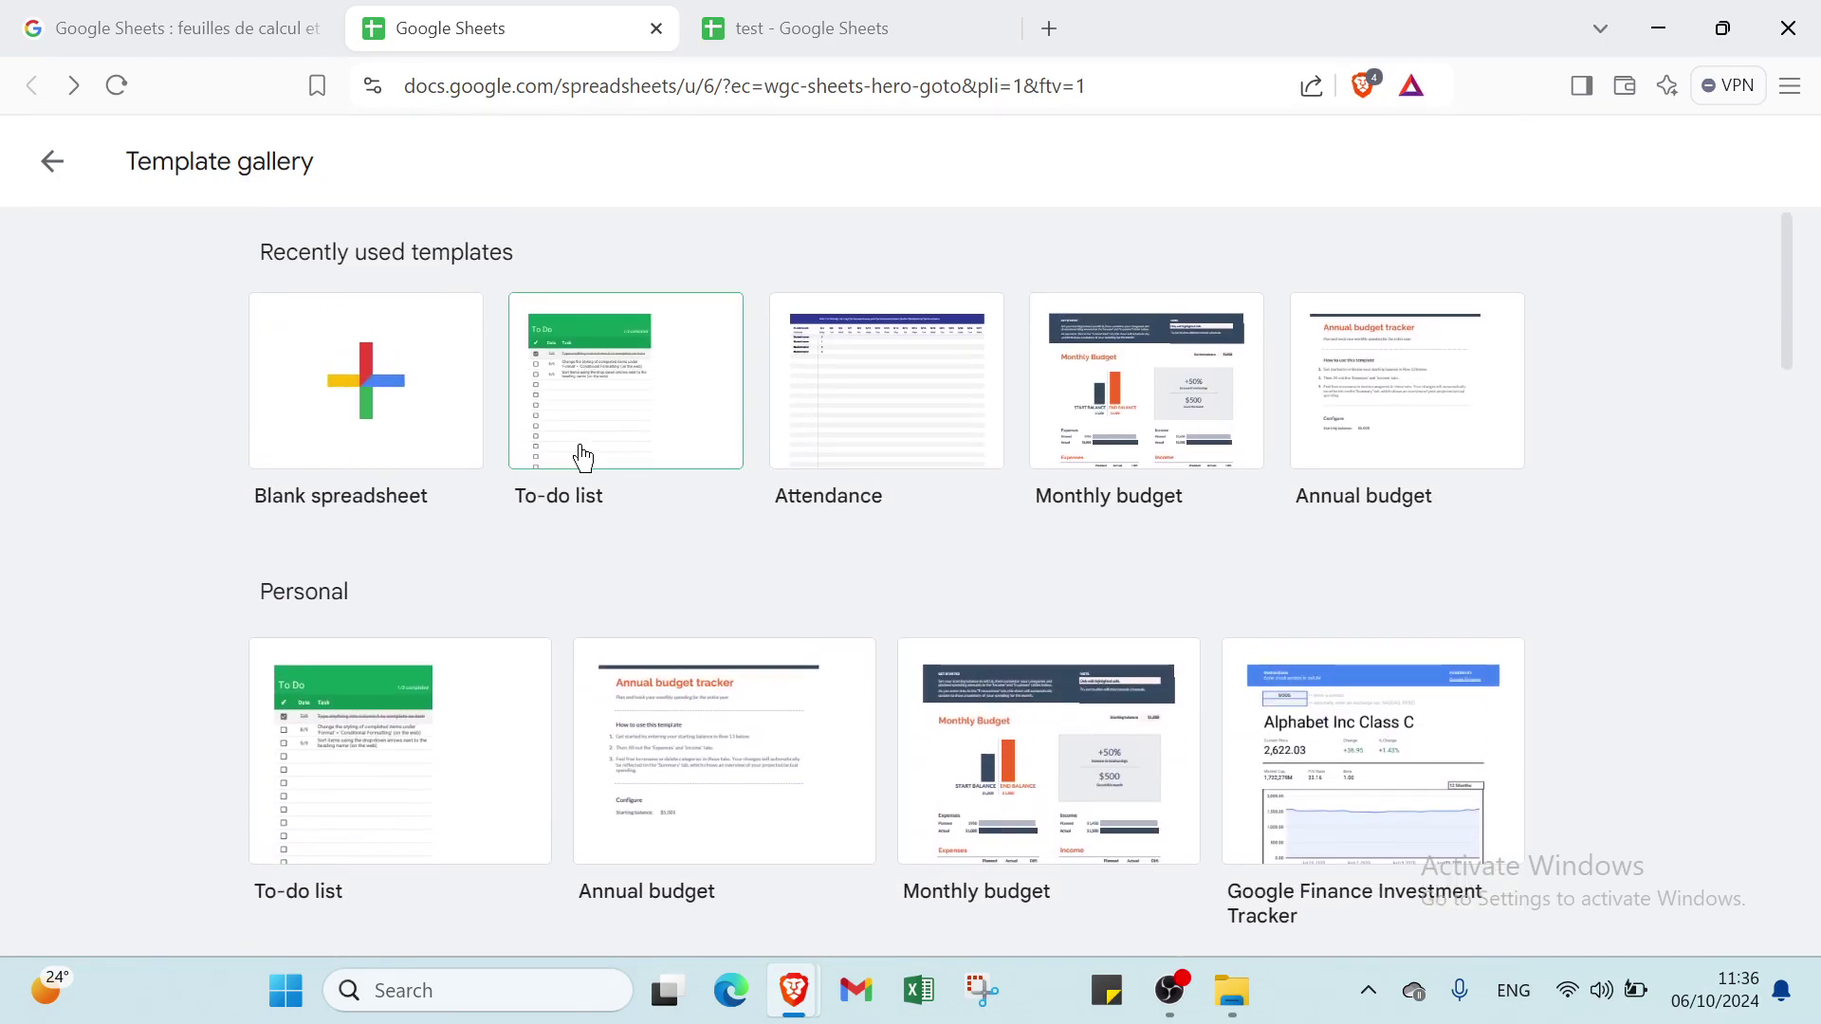
{"action": "left_click", "coordinate": [582, 441]}
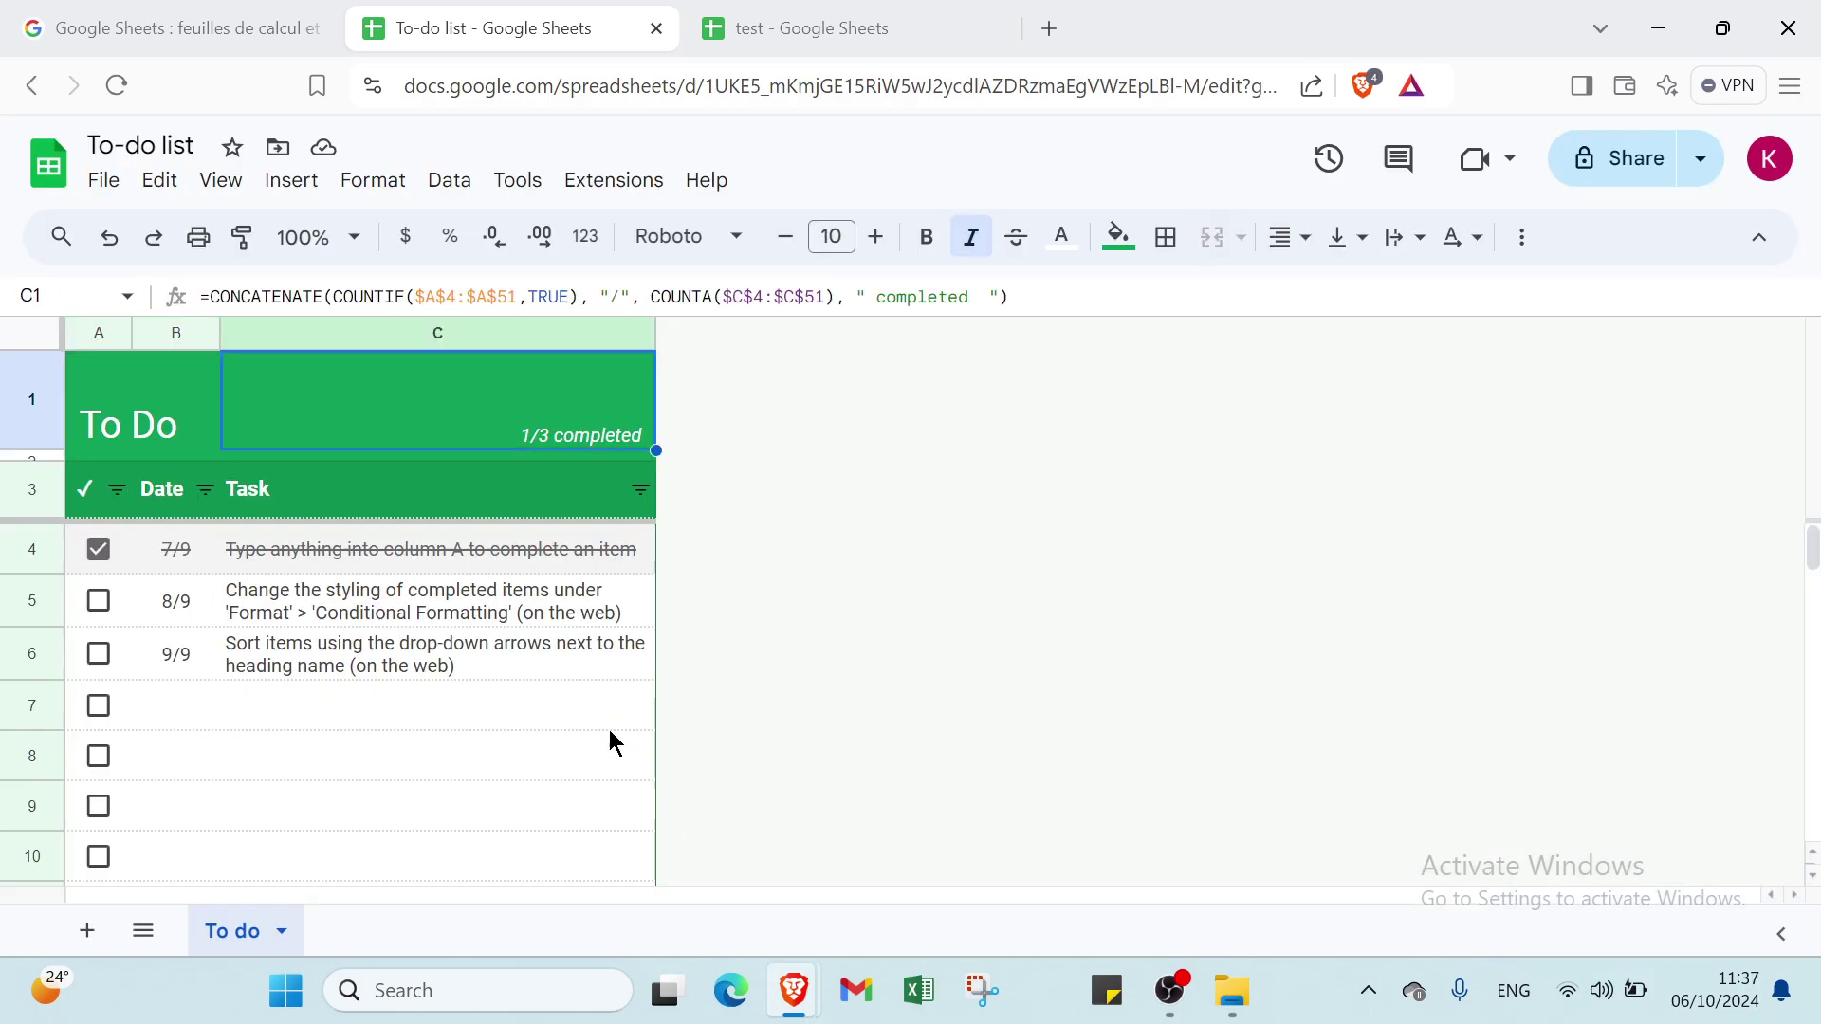
Step: Clear the sample dates and tasks in B4:C6
{"action": "left_click", "coordinate": [172, 555]}
{"action": "left_click_drag", "start_coordinate": [171, 555], "coordinate": [415, 666]}
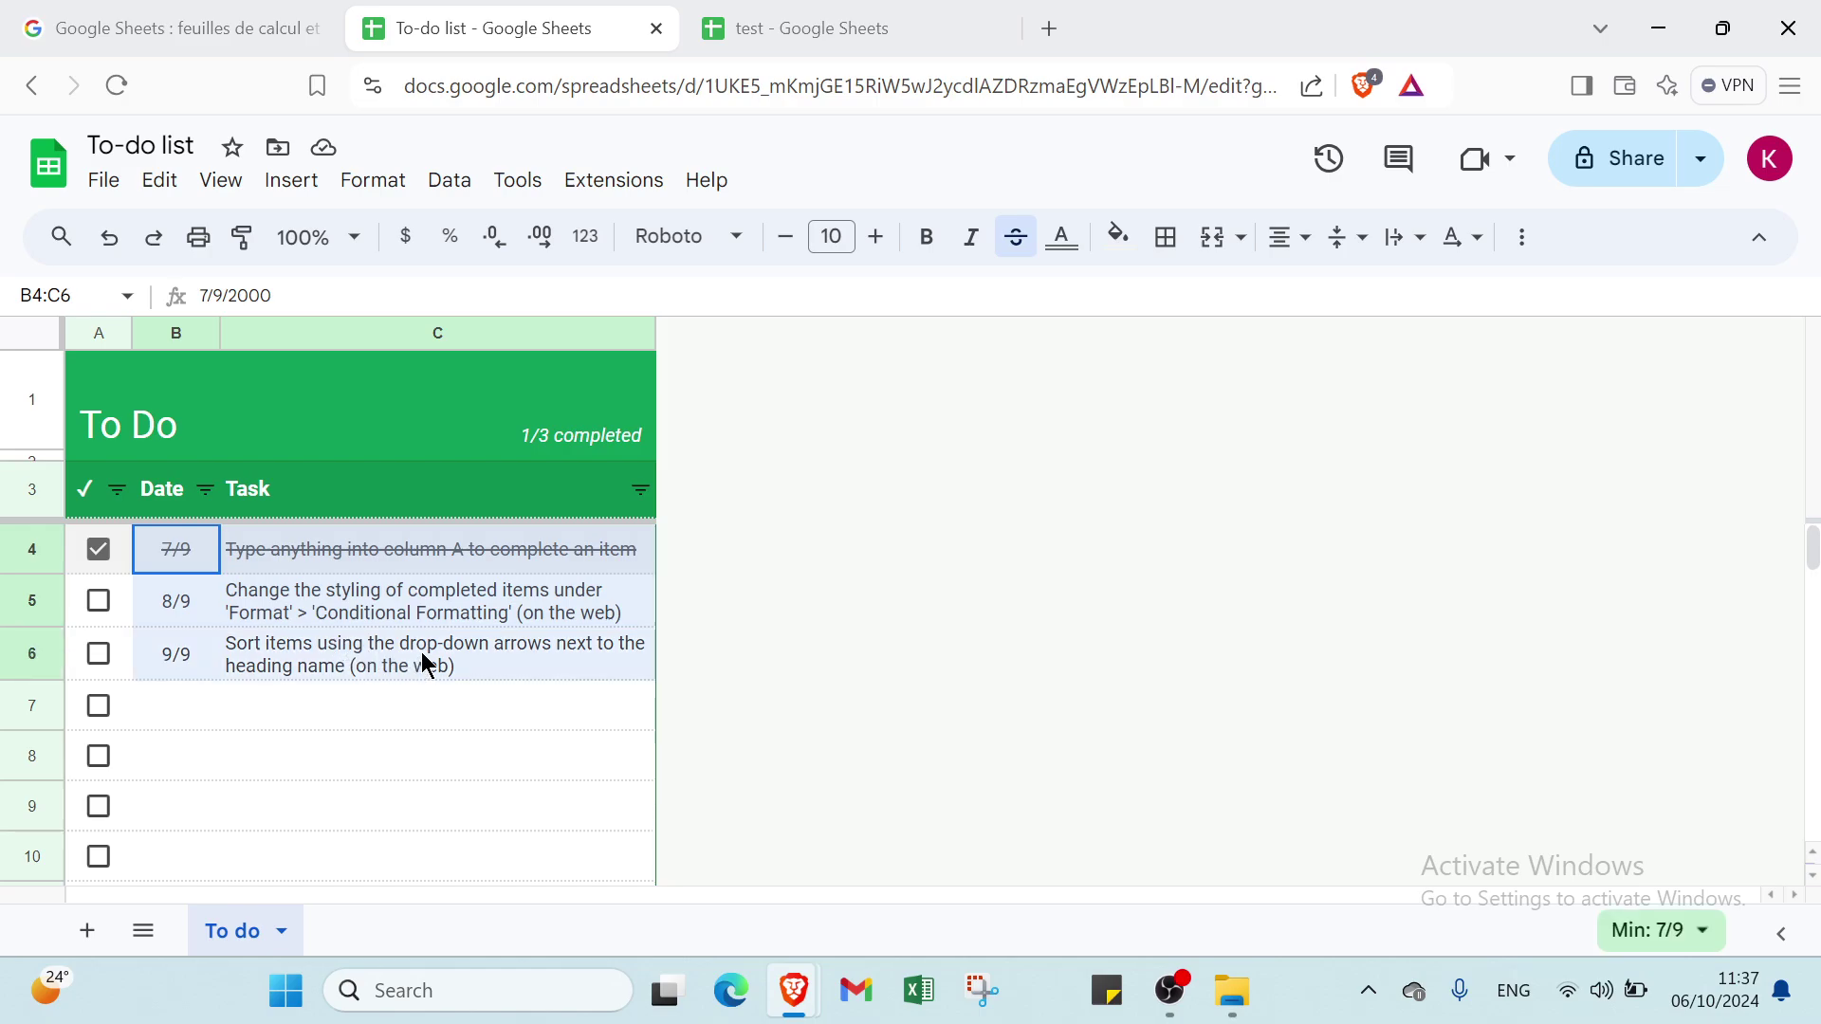
{"action": "key", "text": "Delete"}
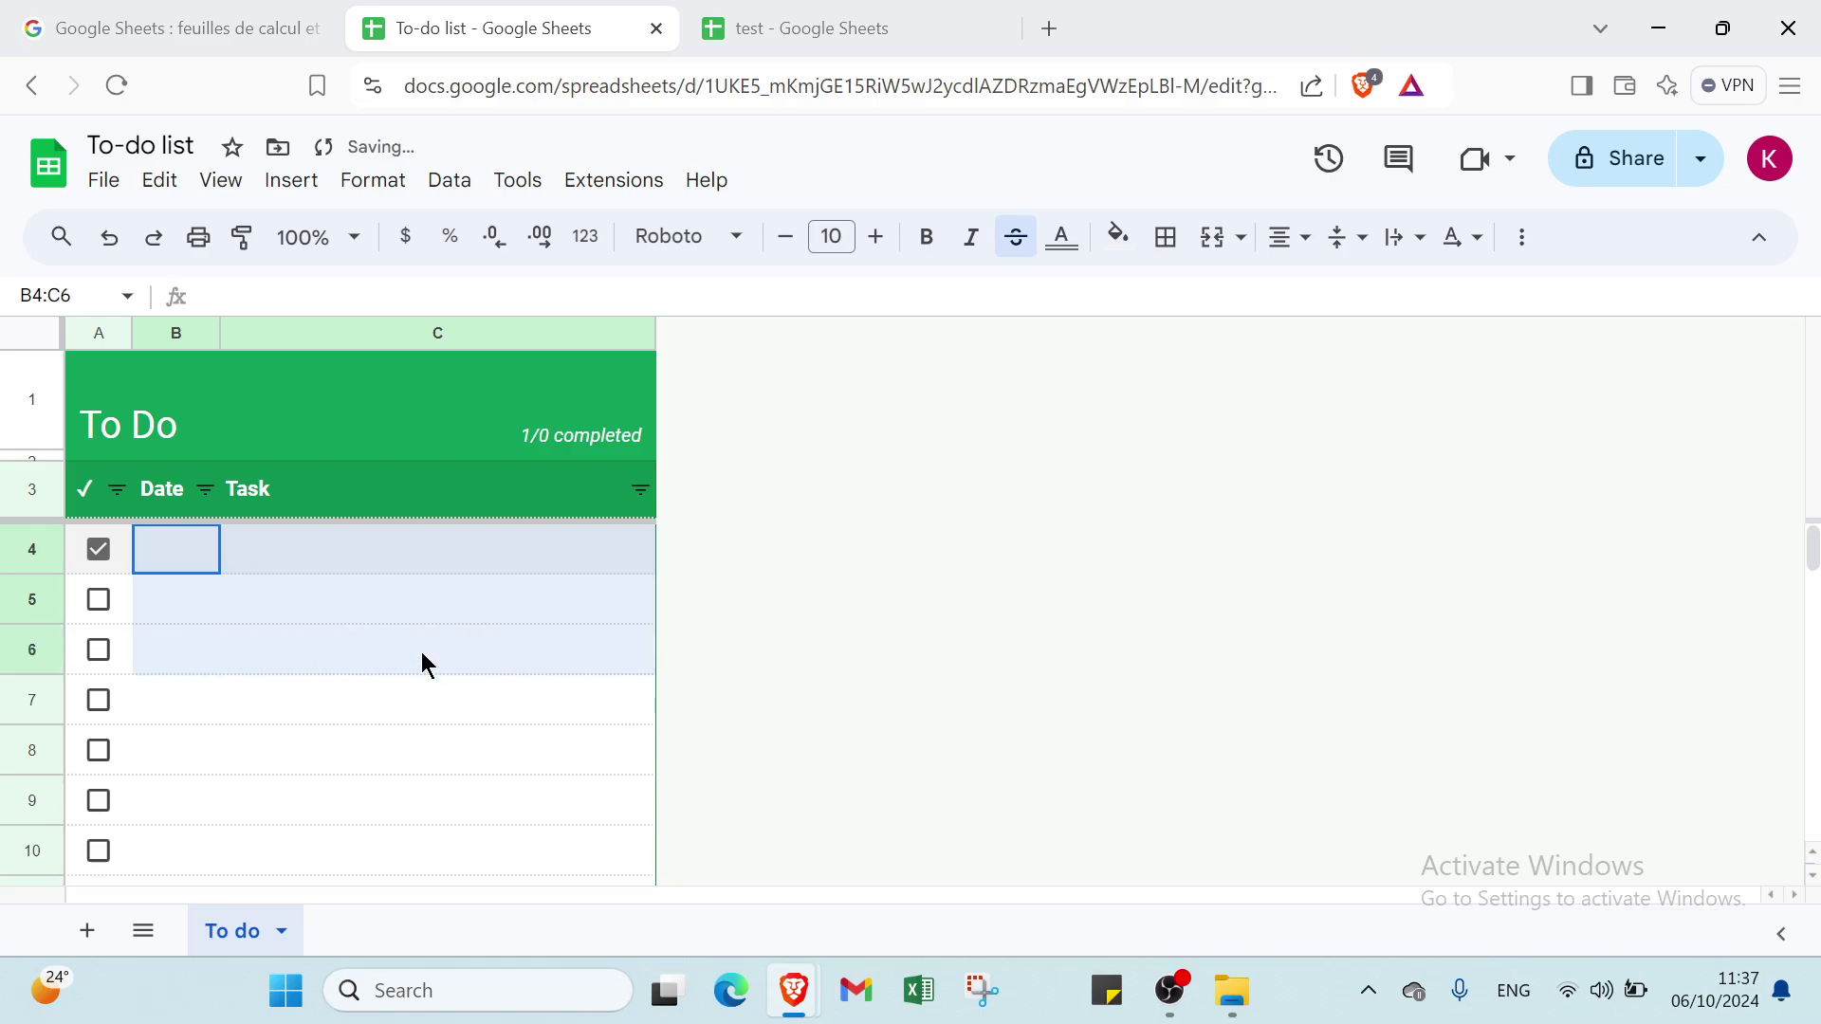
Step: Untick the A4 checkbox and delete the checkboxes in A4:A7
{"action": "key", "text": "Right"}
{"action": "left_click_drag", "start_coordinate": [309, 818], "coordinate": [116, 554]}
{"action": "left_click", "coordinate": [115, 554]}
{"action": "left_click", "coordinate": [145, 591]}
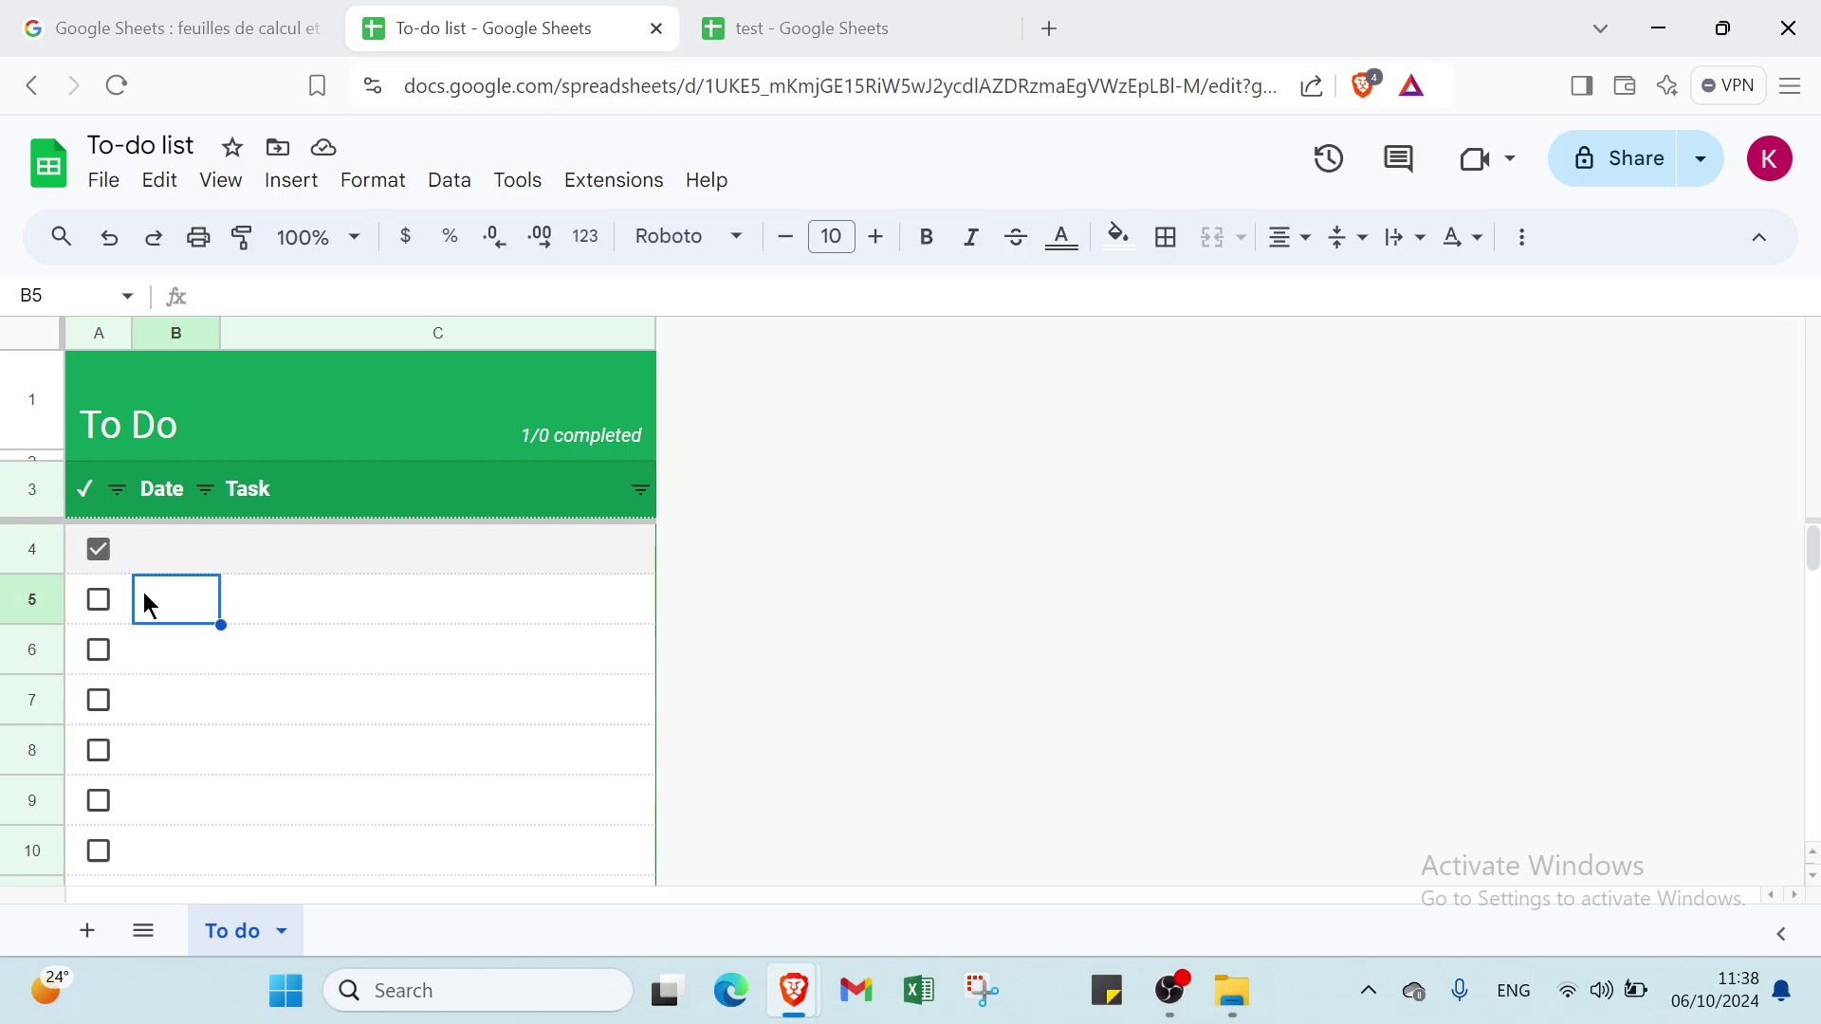
{"action": "left_click", "coordinate": [99, 572]}
{"action": "left_click_drag", "start_coordinate": [104, 583], "coordinate": [99, 744]}
{"action": "key", "text": "Delete"}
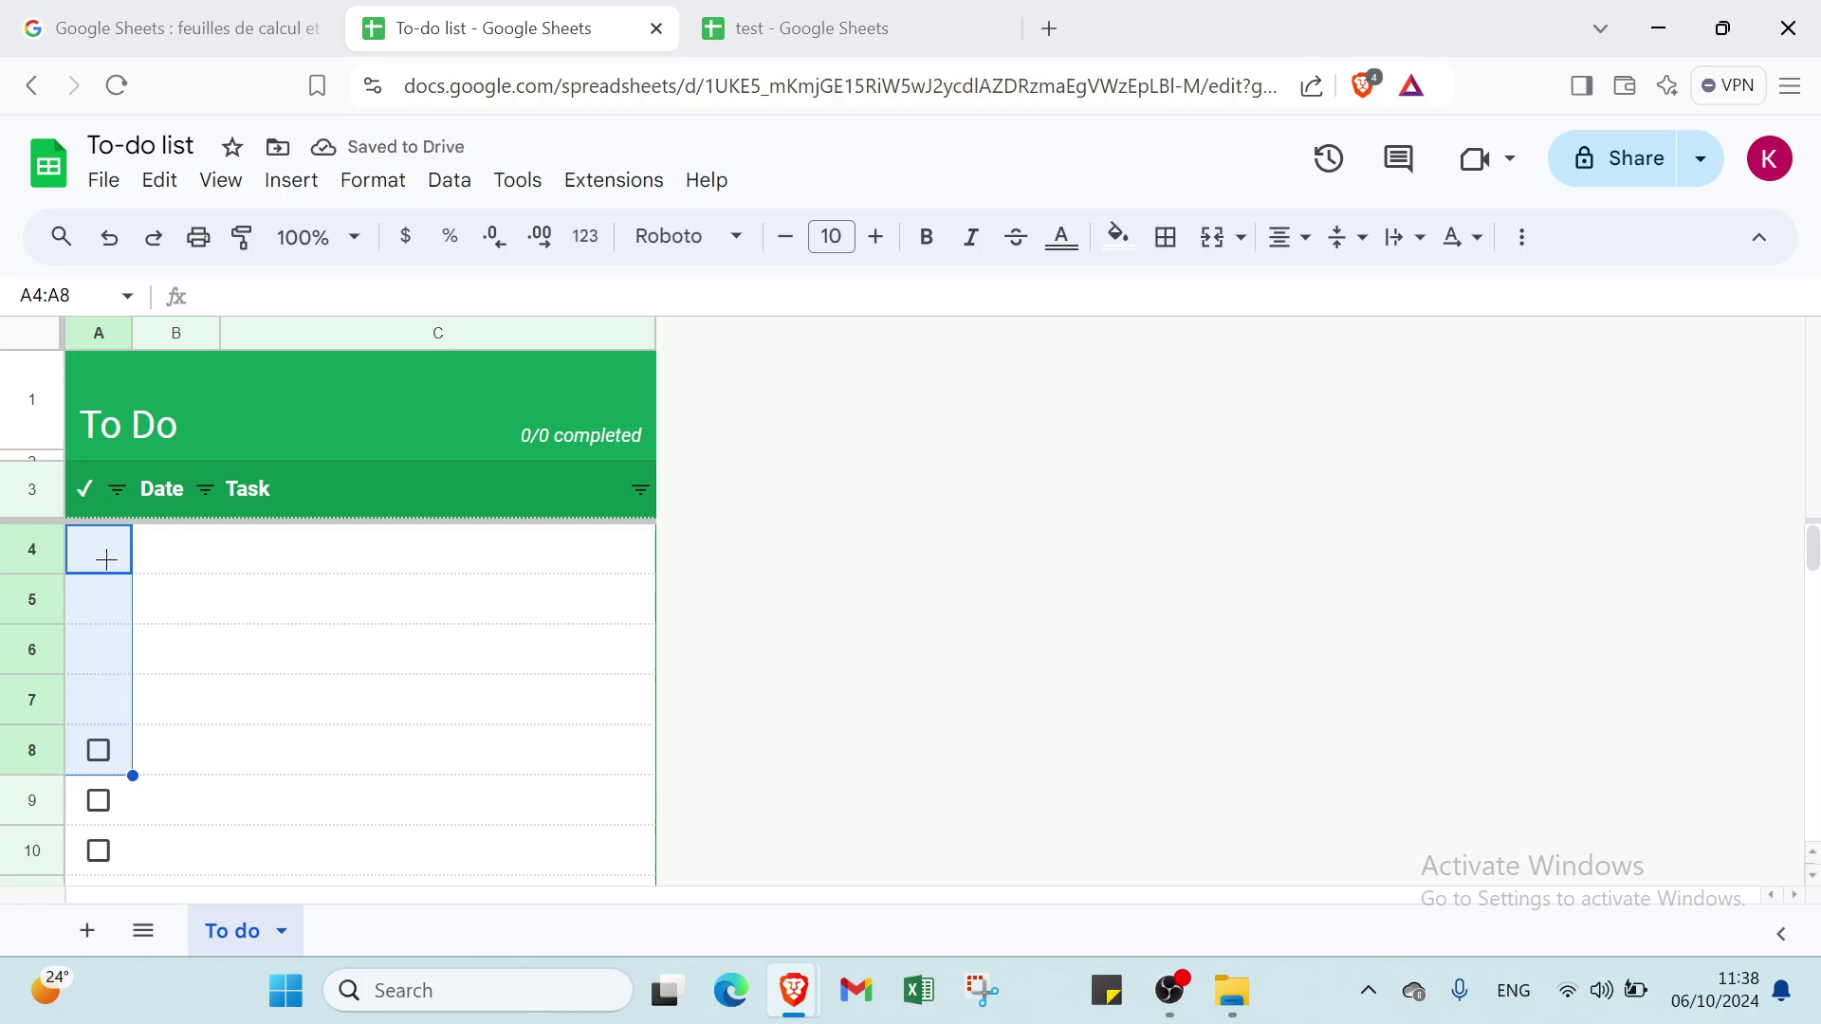
{"action": "left_click", "coordinate": [106, 560]}
{"action": "left_click", "coordinate": [121, 764]}
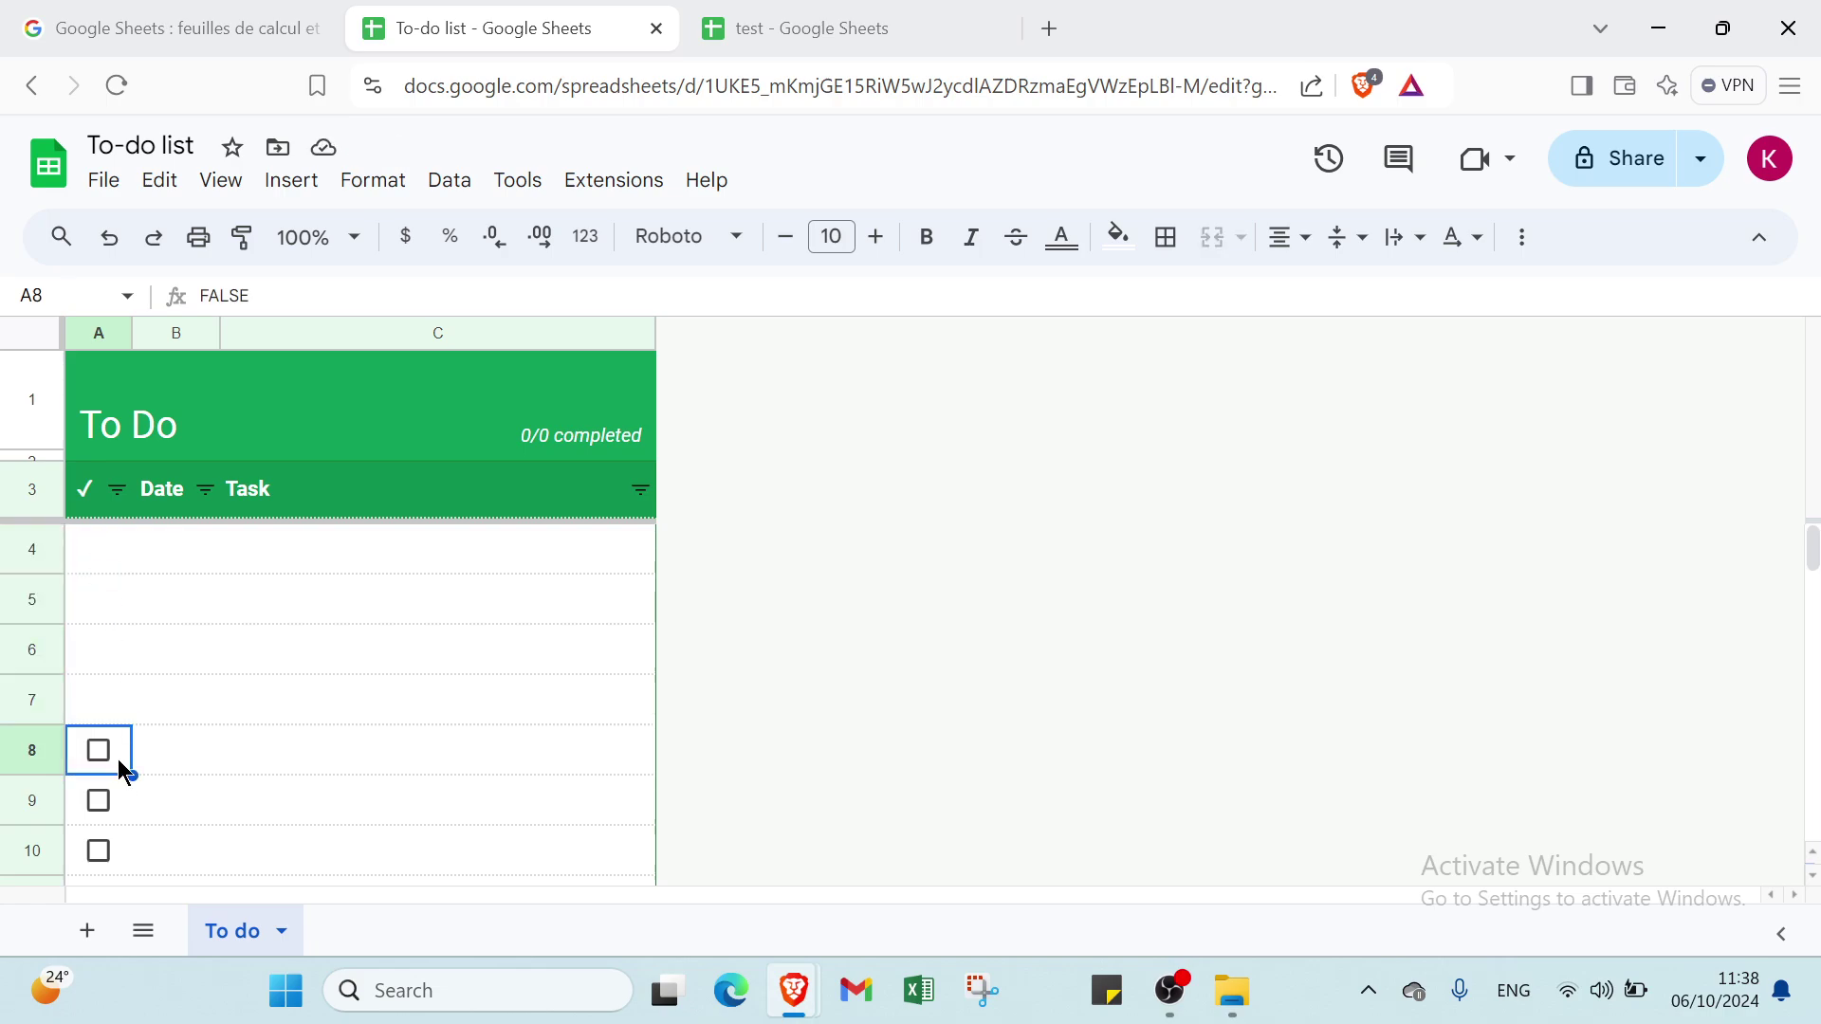
Step: Refill checkboxes up from A8 and enter 'hhhh…' placeholder tasks in B4:B6
{"action": "left_click_drag", "start_coordinate": [133, 776], "coordinate": [122, 569]}
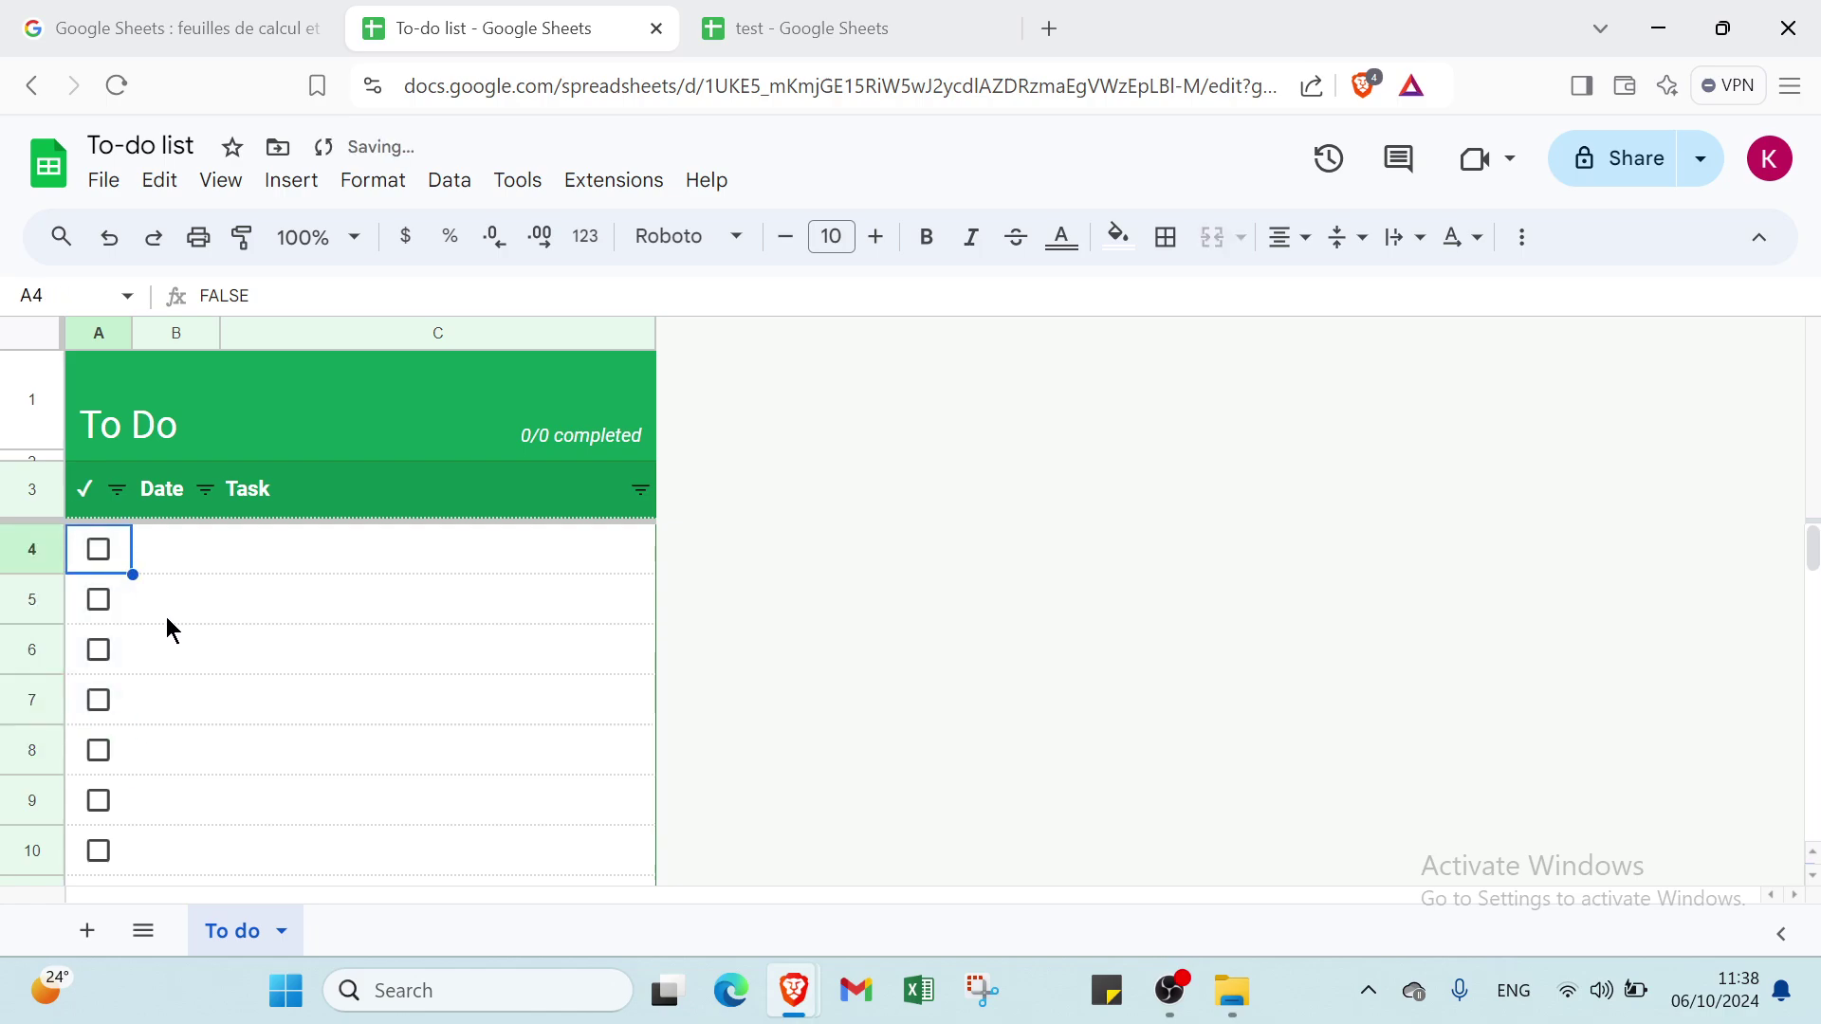
{"action": "left_click", "coordinate": [193, 555]}
{"action": "type", "text": "h"}
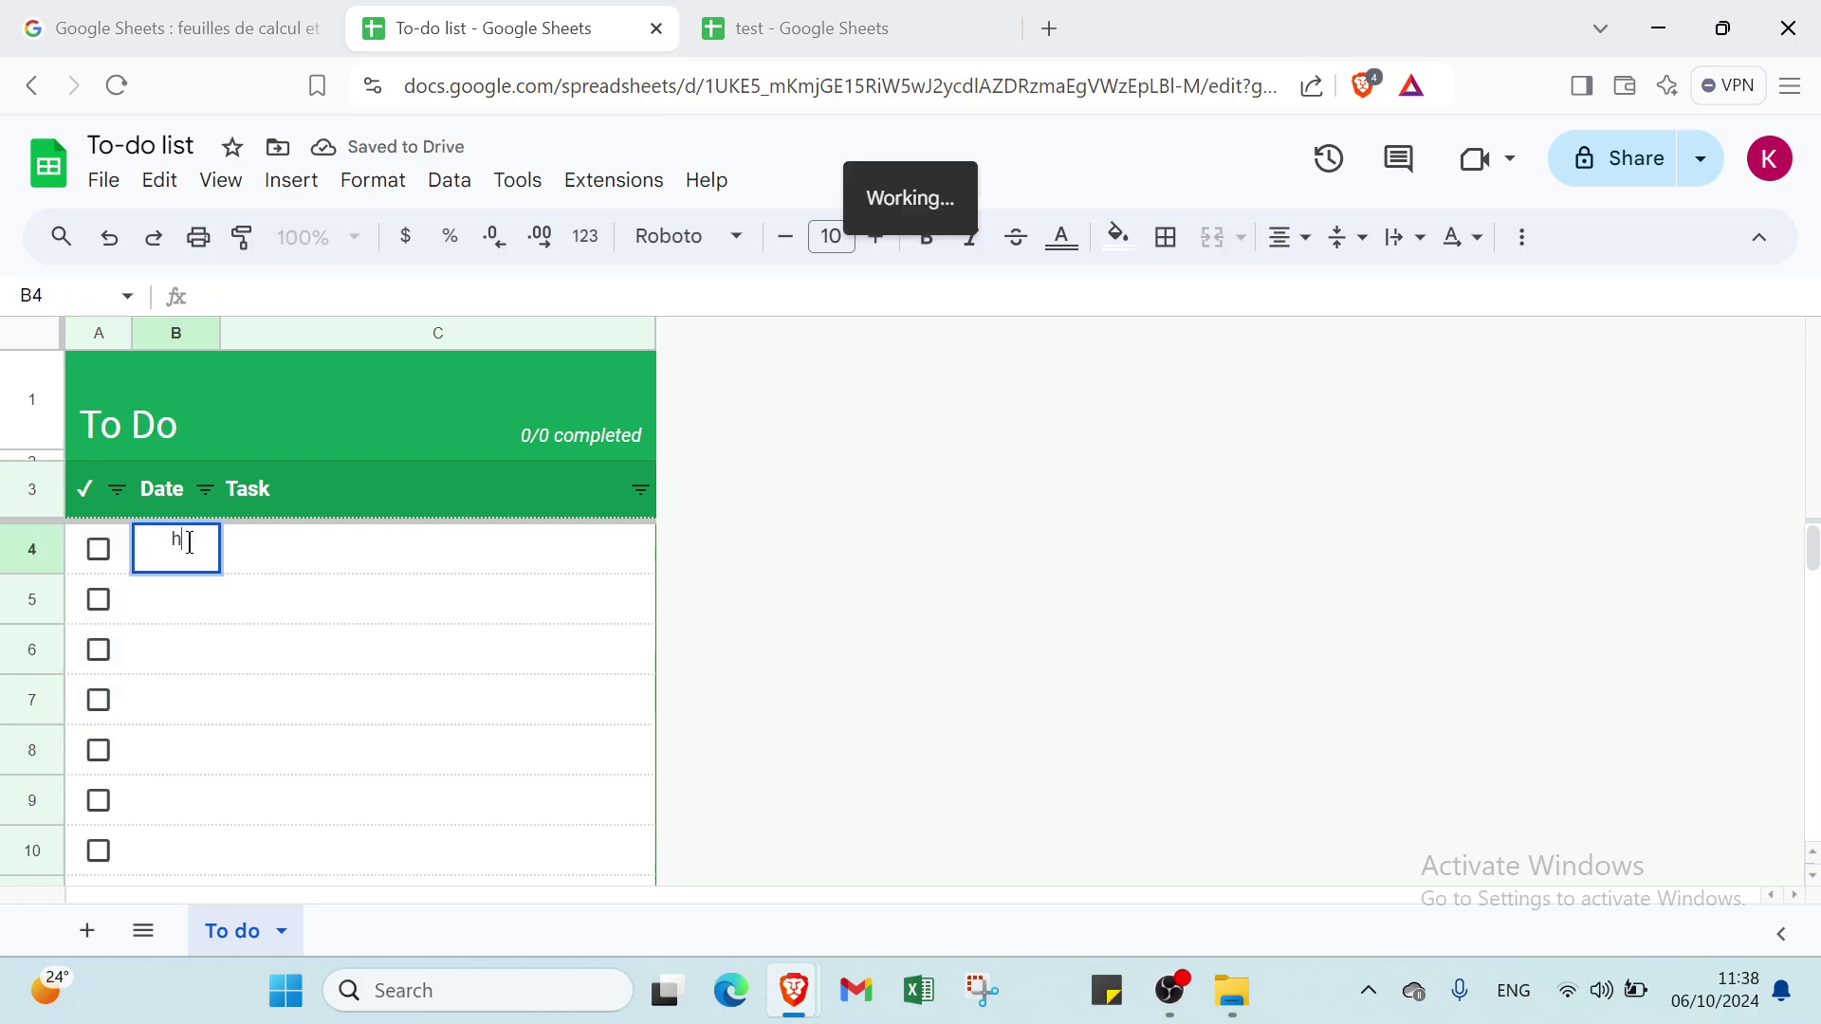
{"action": "type", "text": "hhhhhhhhh"}
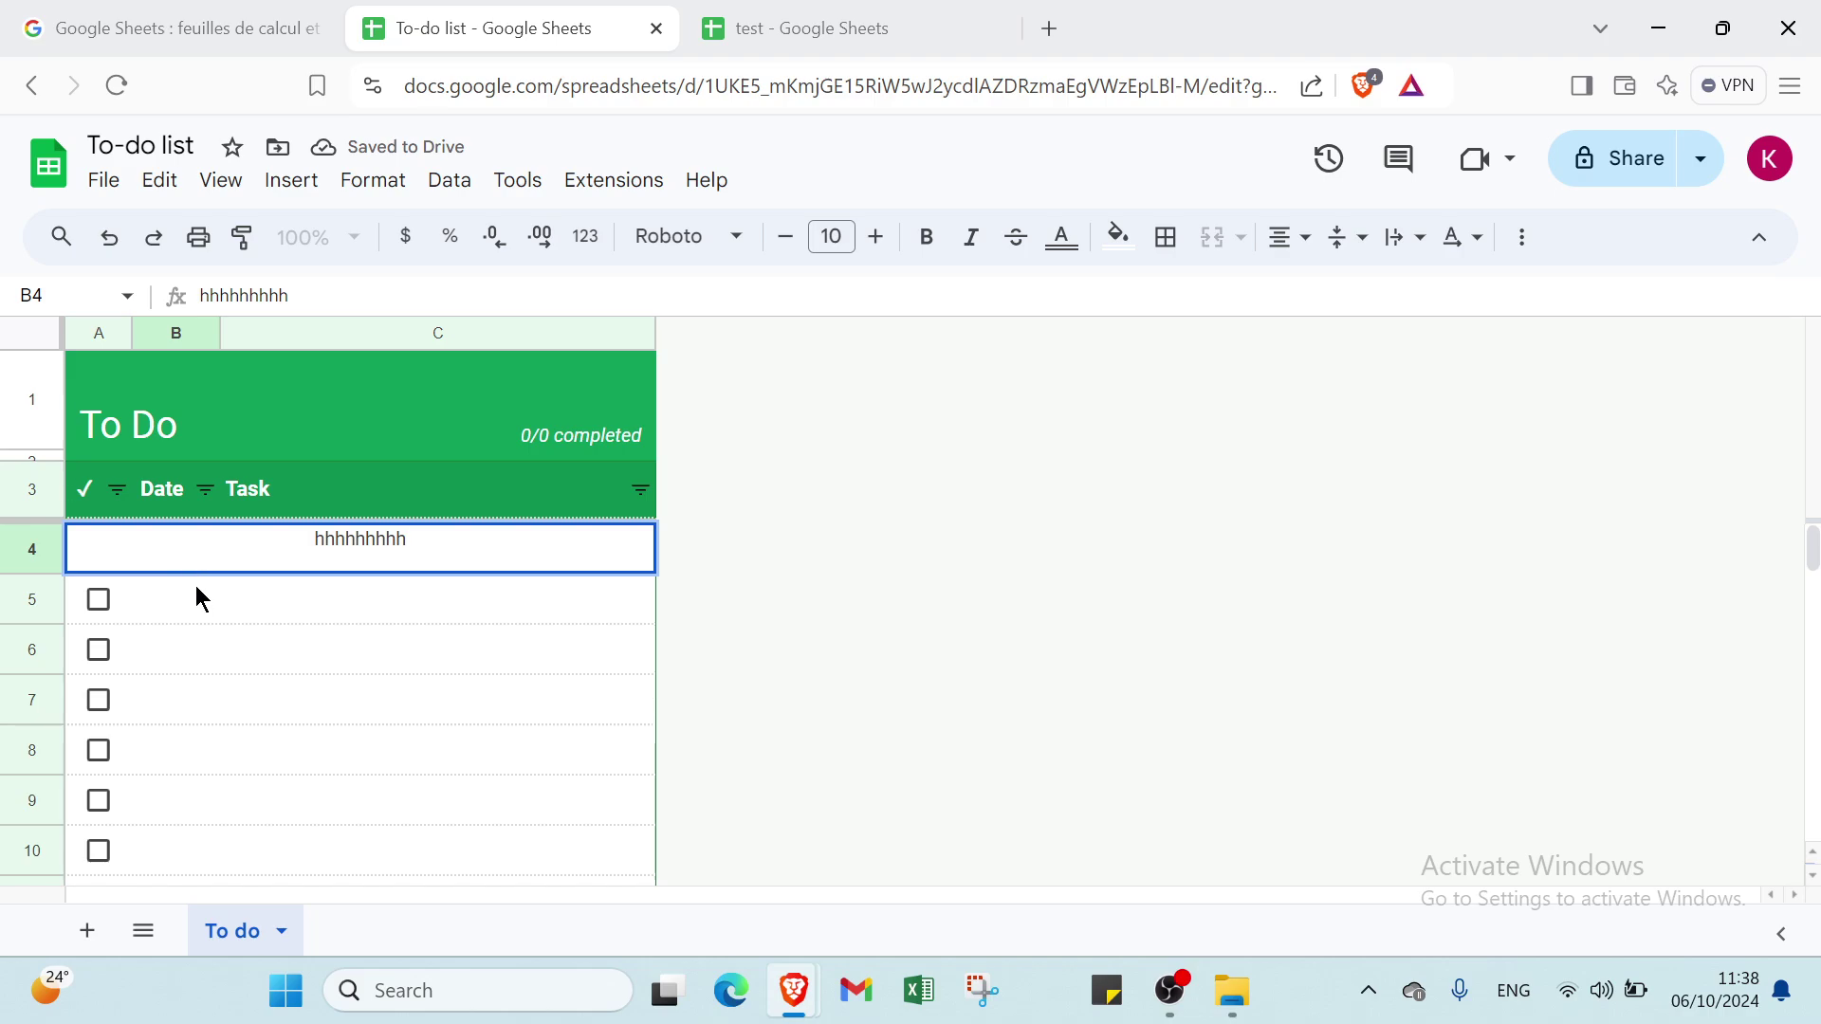
{"action": "left_click", "coordinate": [196, 586]}
{"action": "type", "text": "hhhhhhhhhhhhh"}
{"action": "key", "text": "Return"}
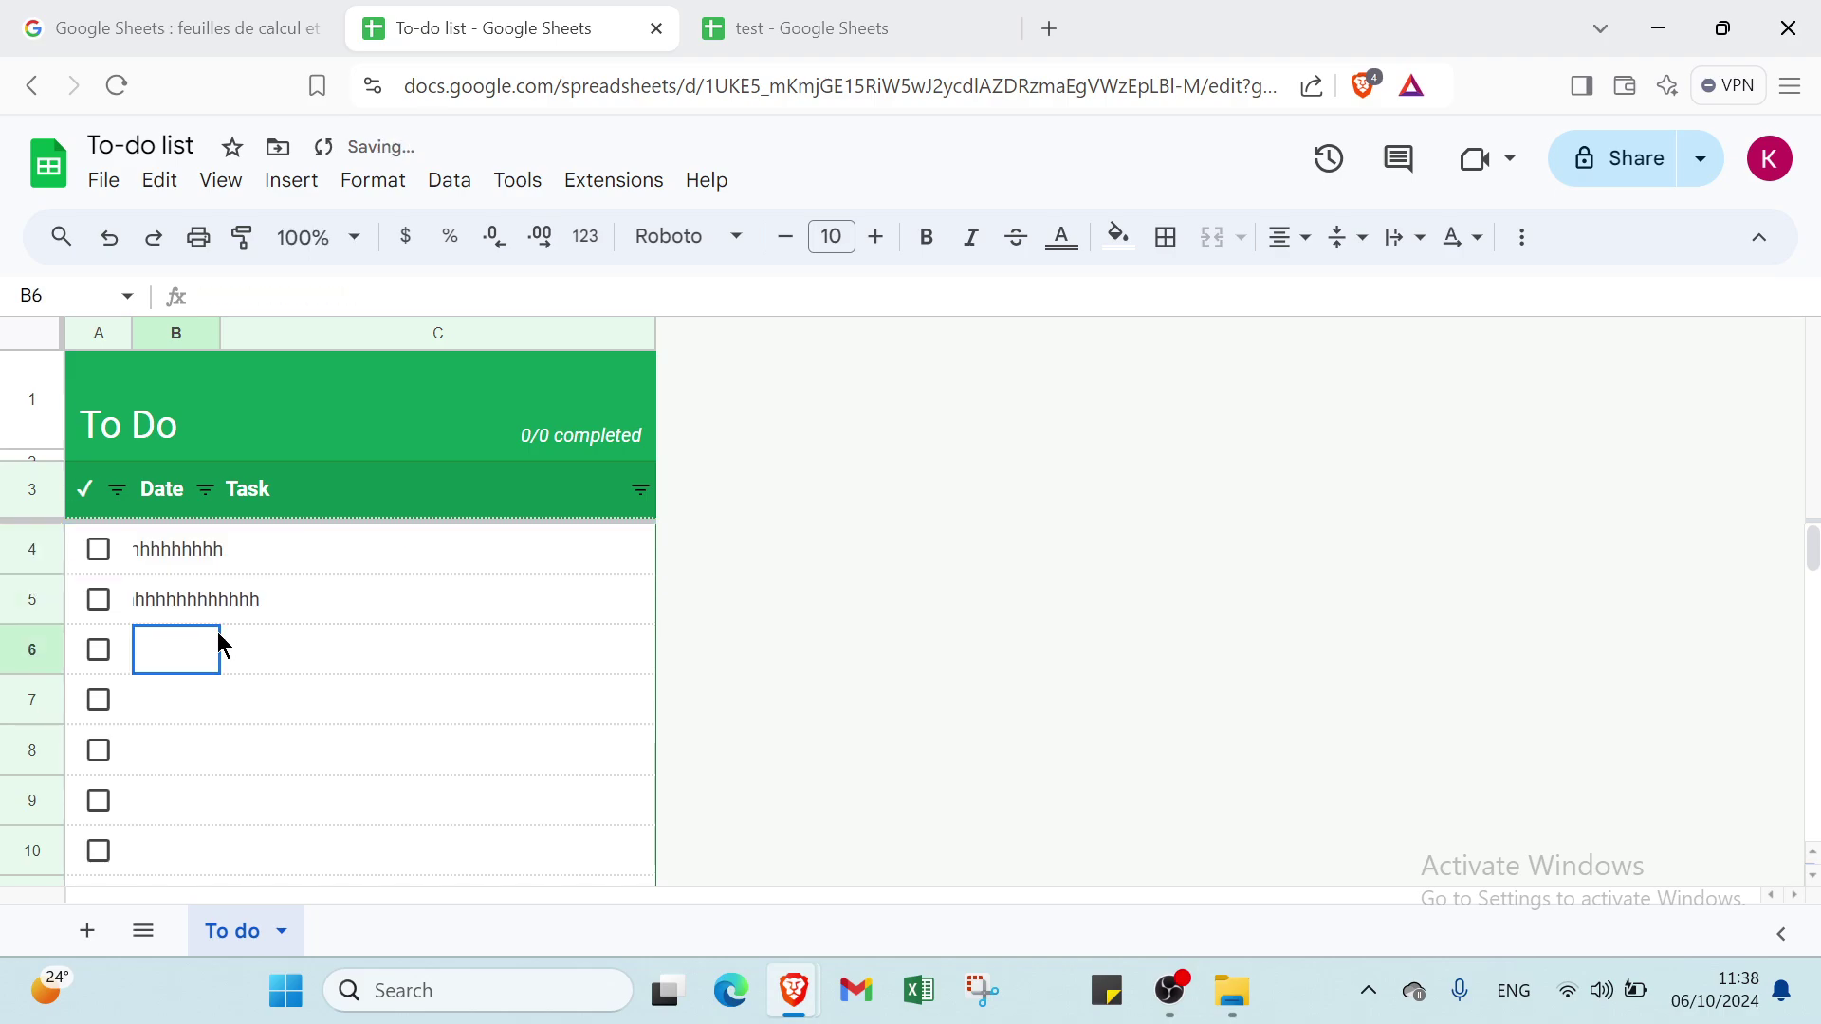
{"action": "type", "text": "hhhhhhhhhhhhhhhhh"}
{"action": "key", "text": "Tab"}
{"action": "type", "text": "h"}
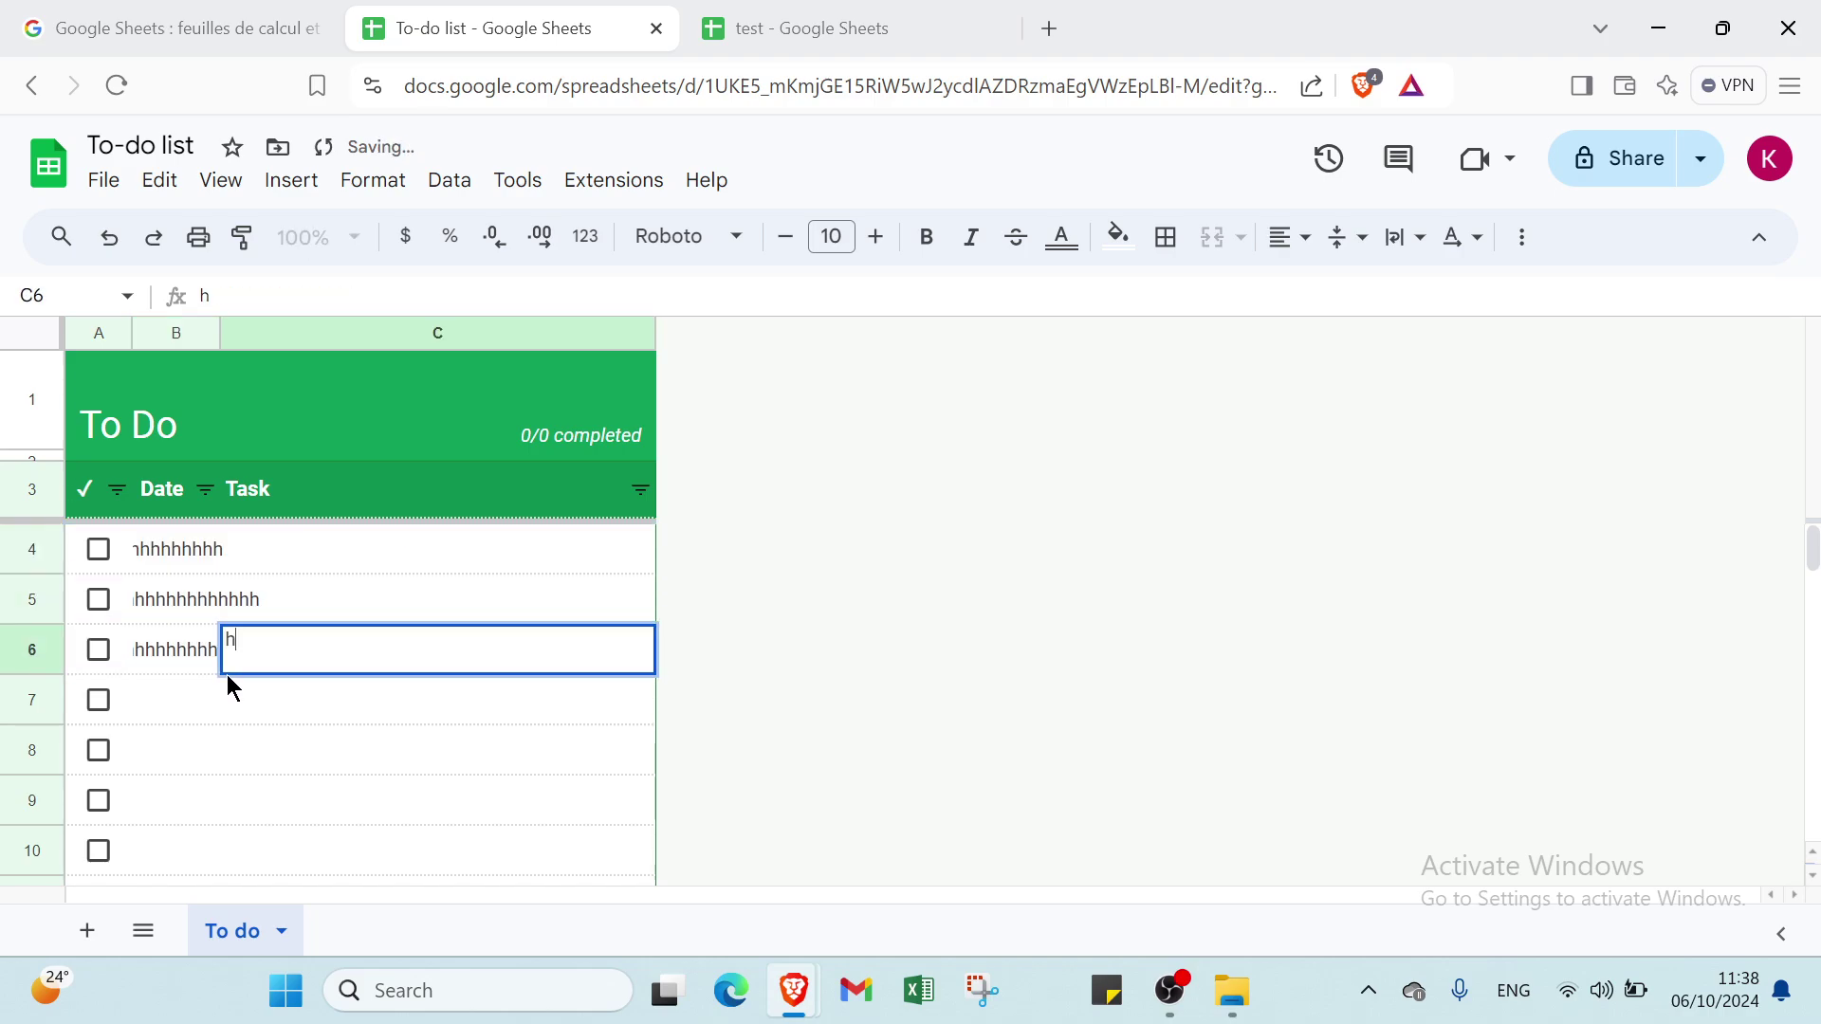
{"action": "type", "text": "hhh"}
{"action": "key", "text": "BackSpace"}
{"action": "key", "text": "BackSpace"}
{"action": "key", "text": "BackSpace"}
{"action": "key", "text": "BackSpace"}
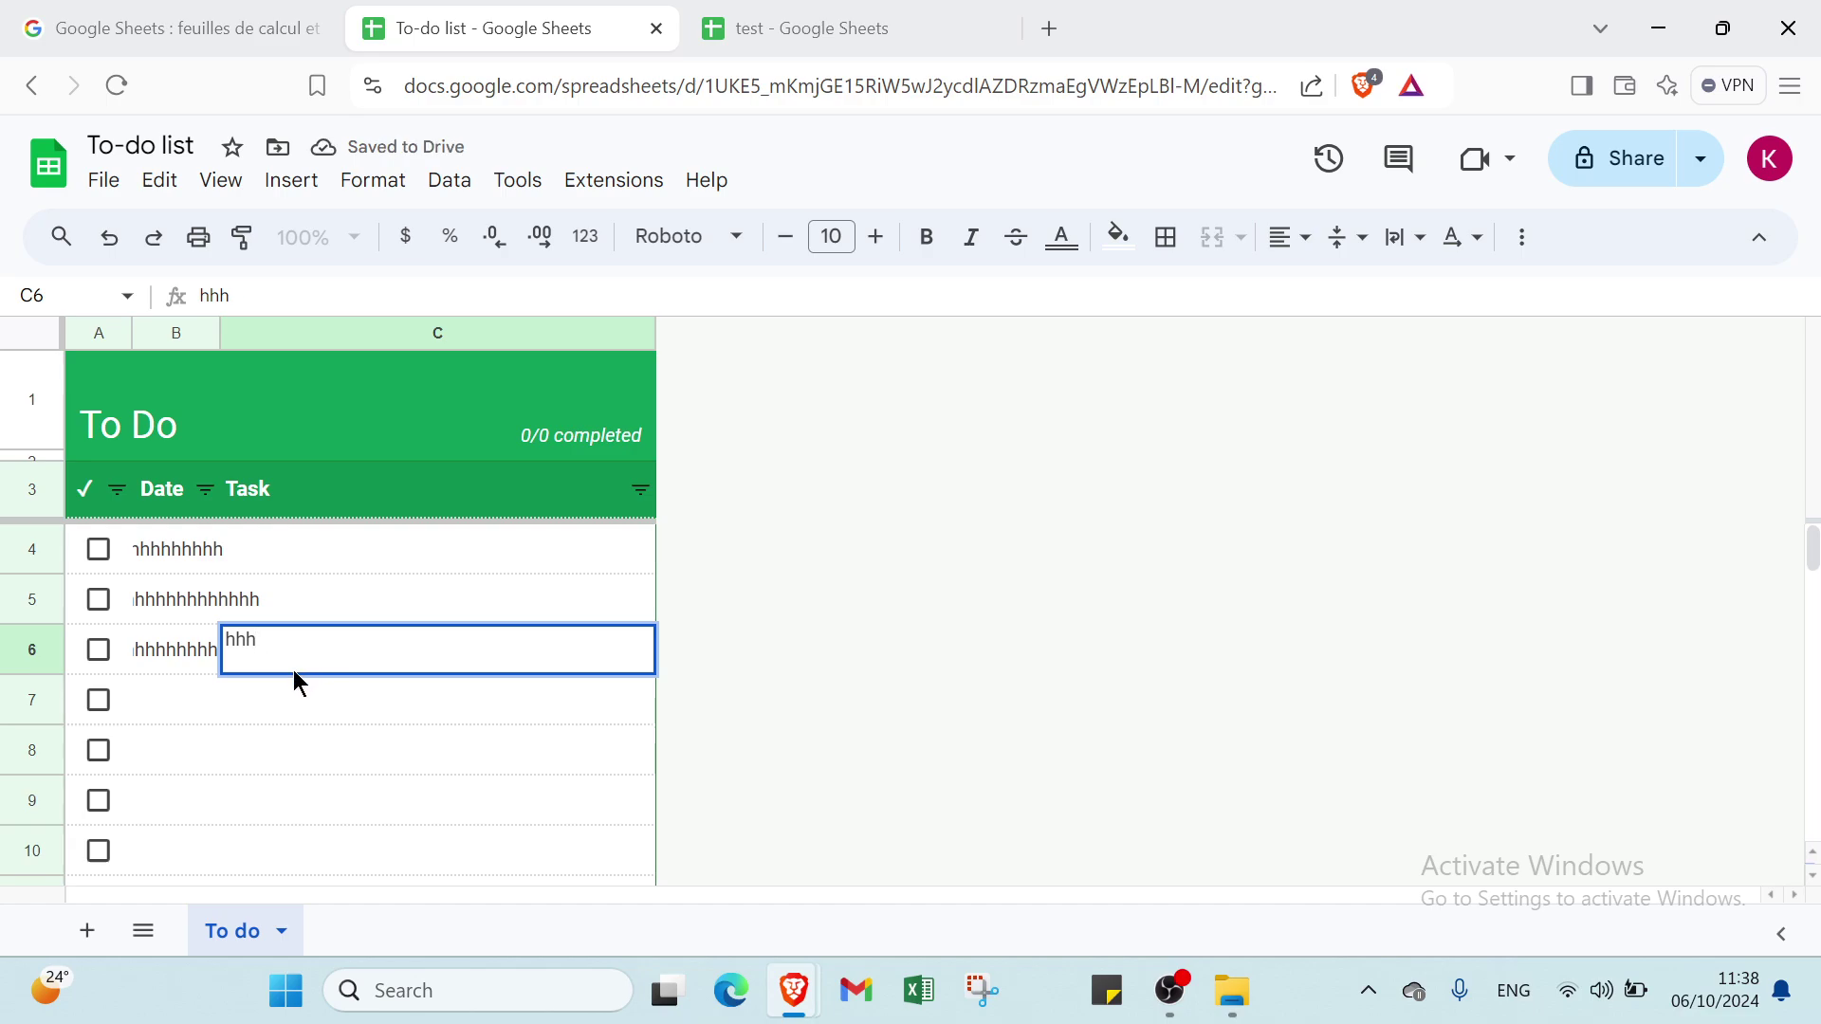
Step: Tick the checkboxes in A4, A5 and A6 to mark all three tasks completed
{"action": "left_click", "coordinate": [164, 670]}
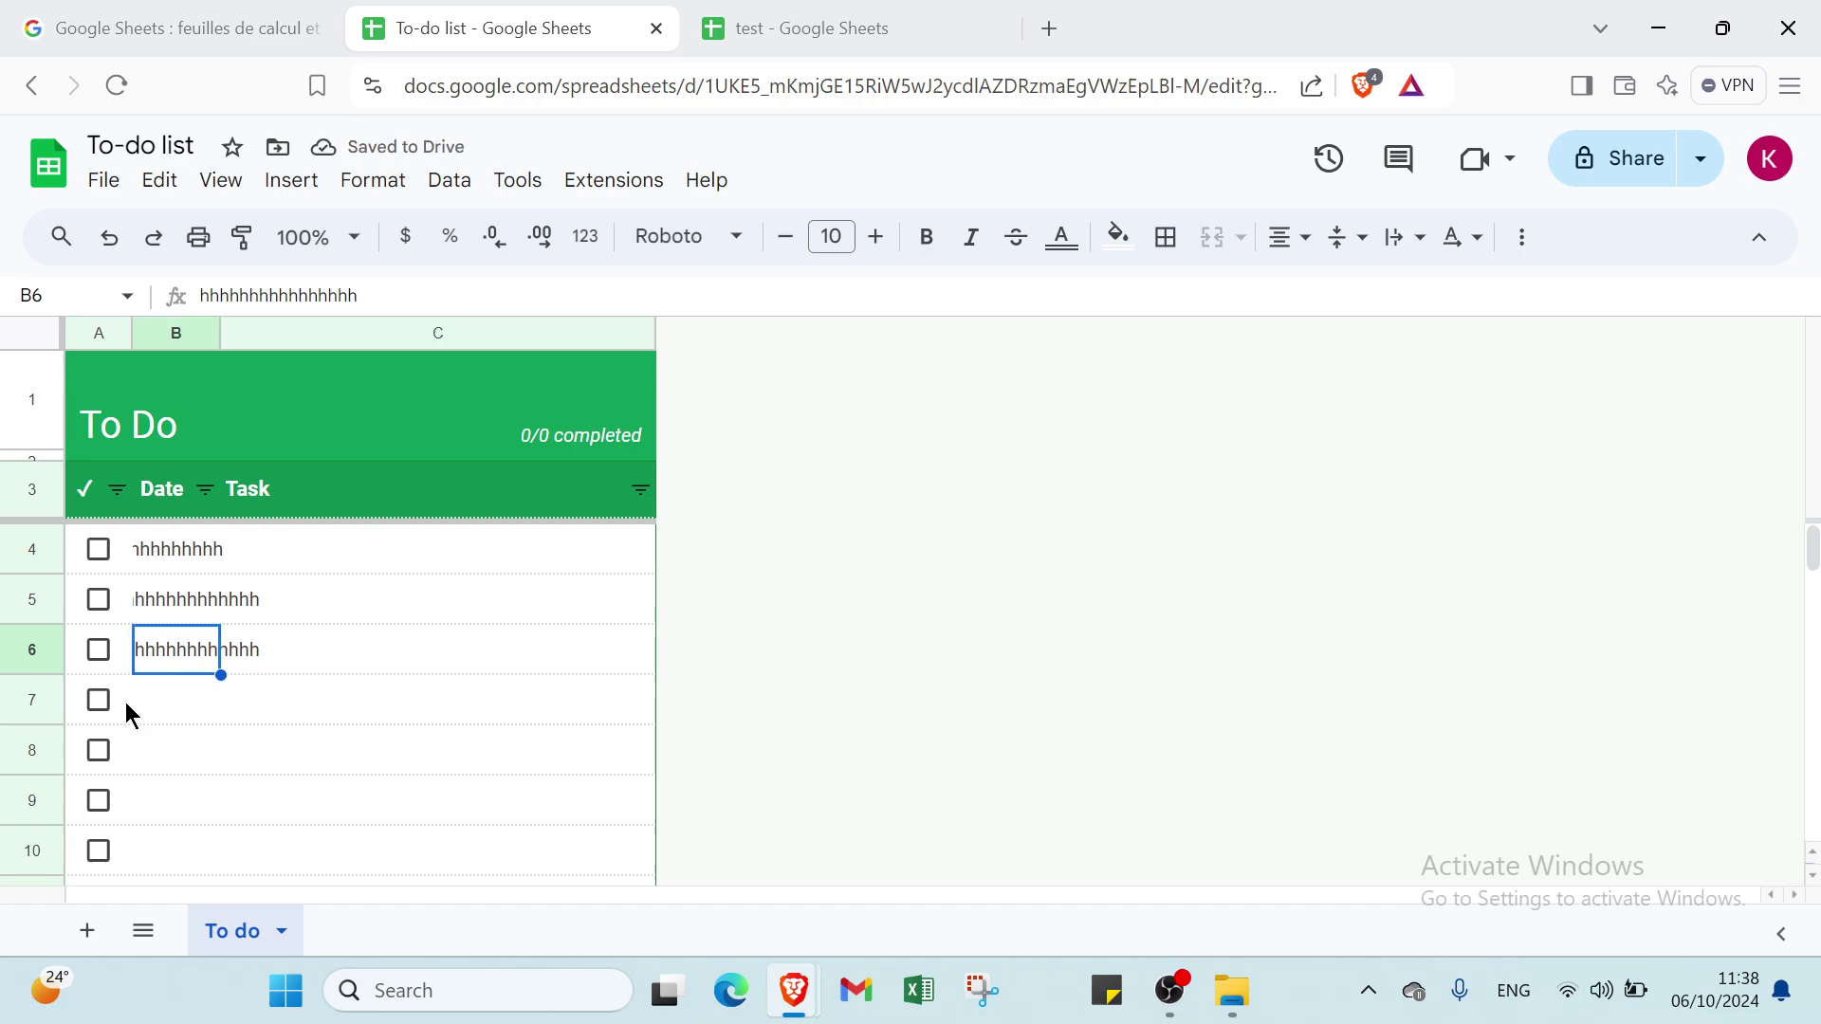
{"action": "left_click", "coordinate": [76, 687]}
{"action": "left_click", "coordinate": [74, 645]}
{"action": "left_click", "coordinate": [84, 563]}
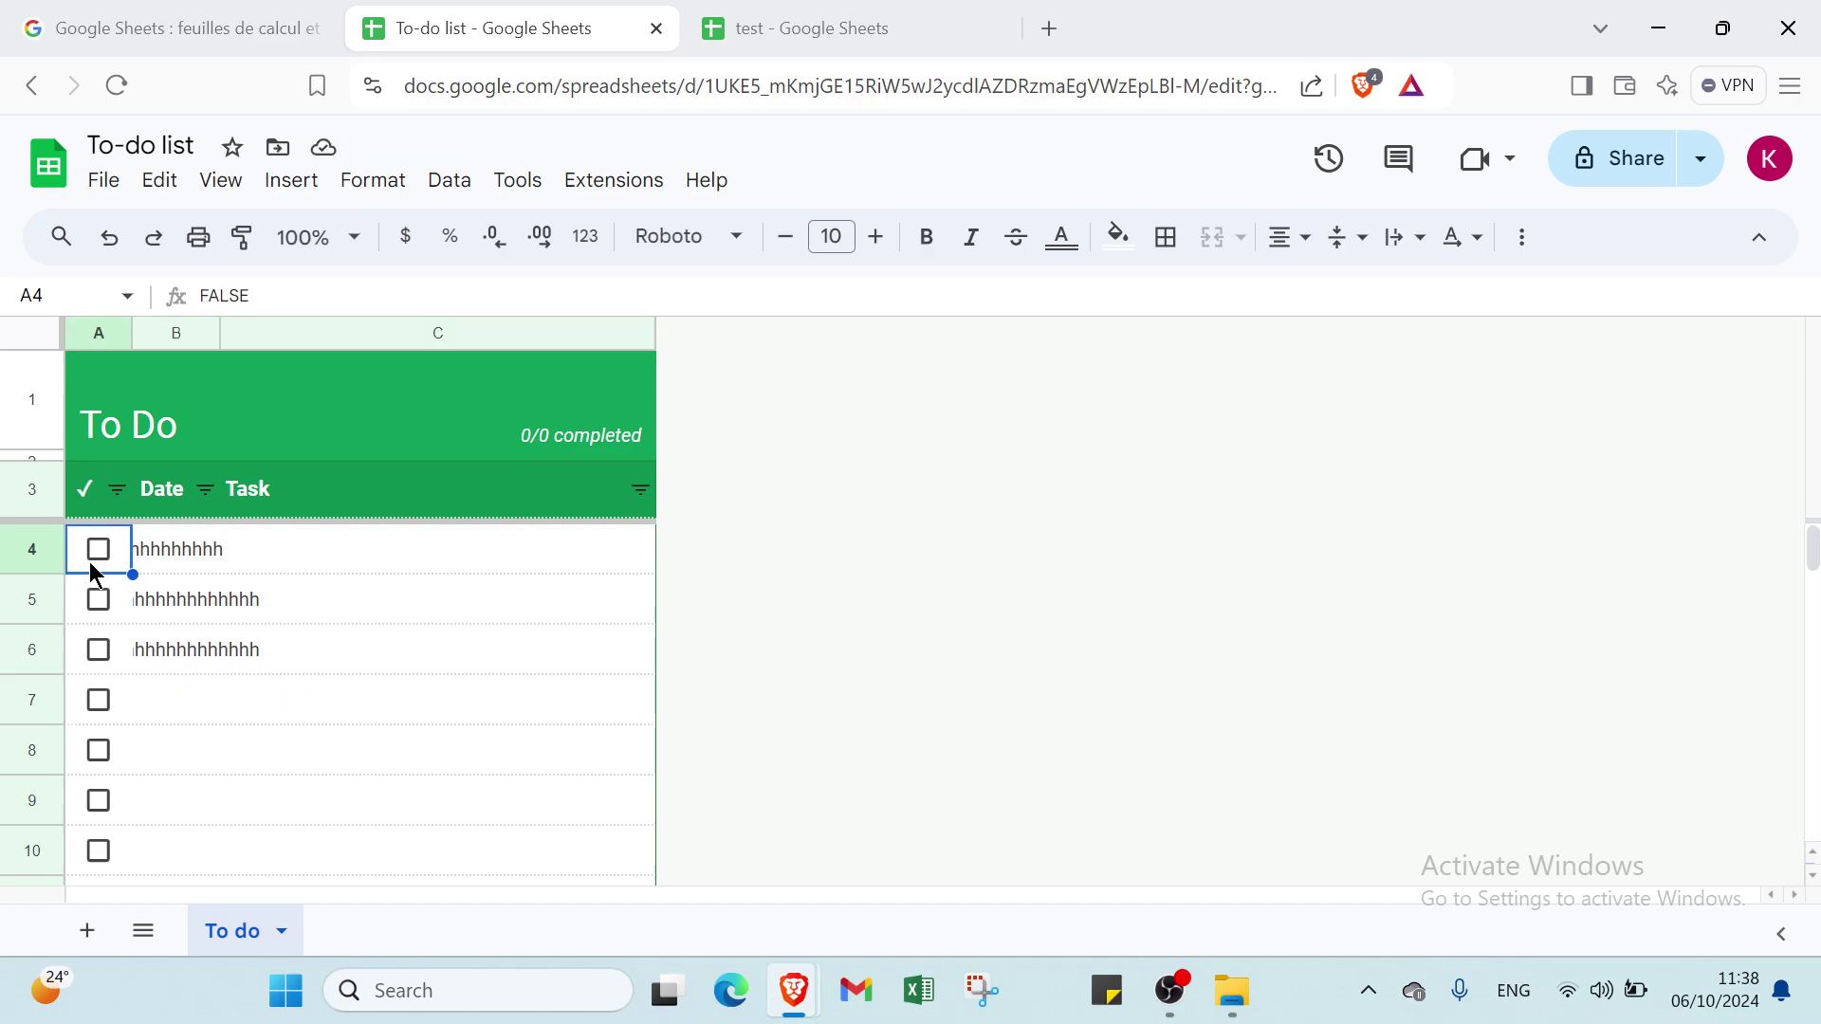
{"action": "left_click", "coordinate": [91, 556]}
{"action": "left_click", "coordinate": [99, 599]}
{"action": "left_click", "coordinate": [99, 649]}
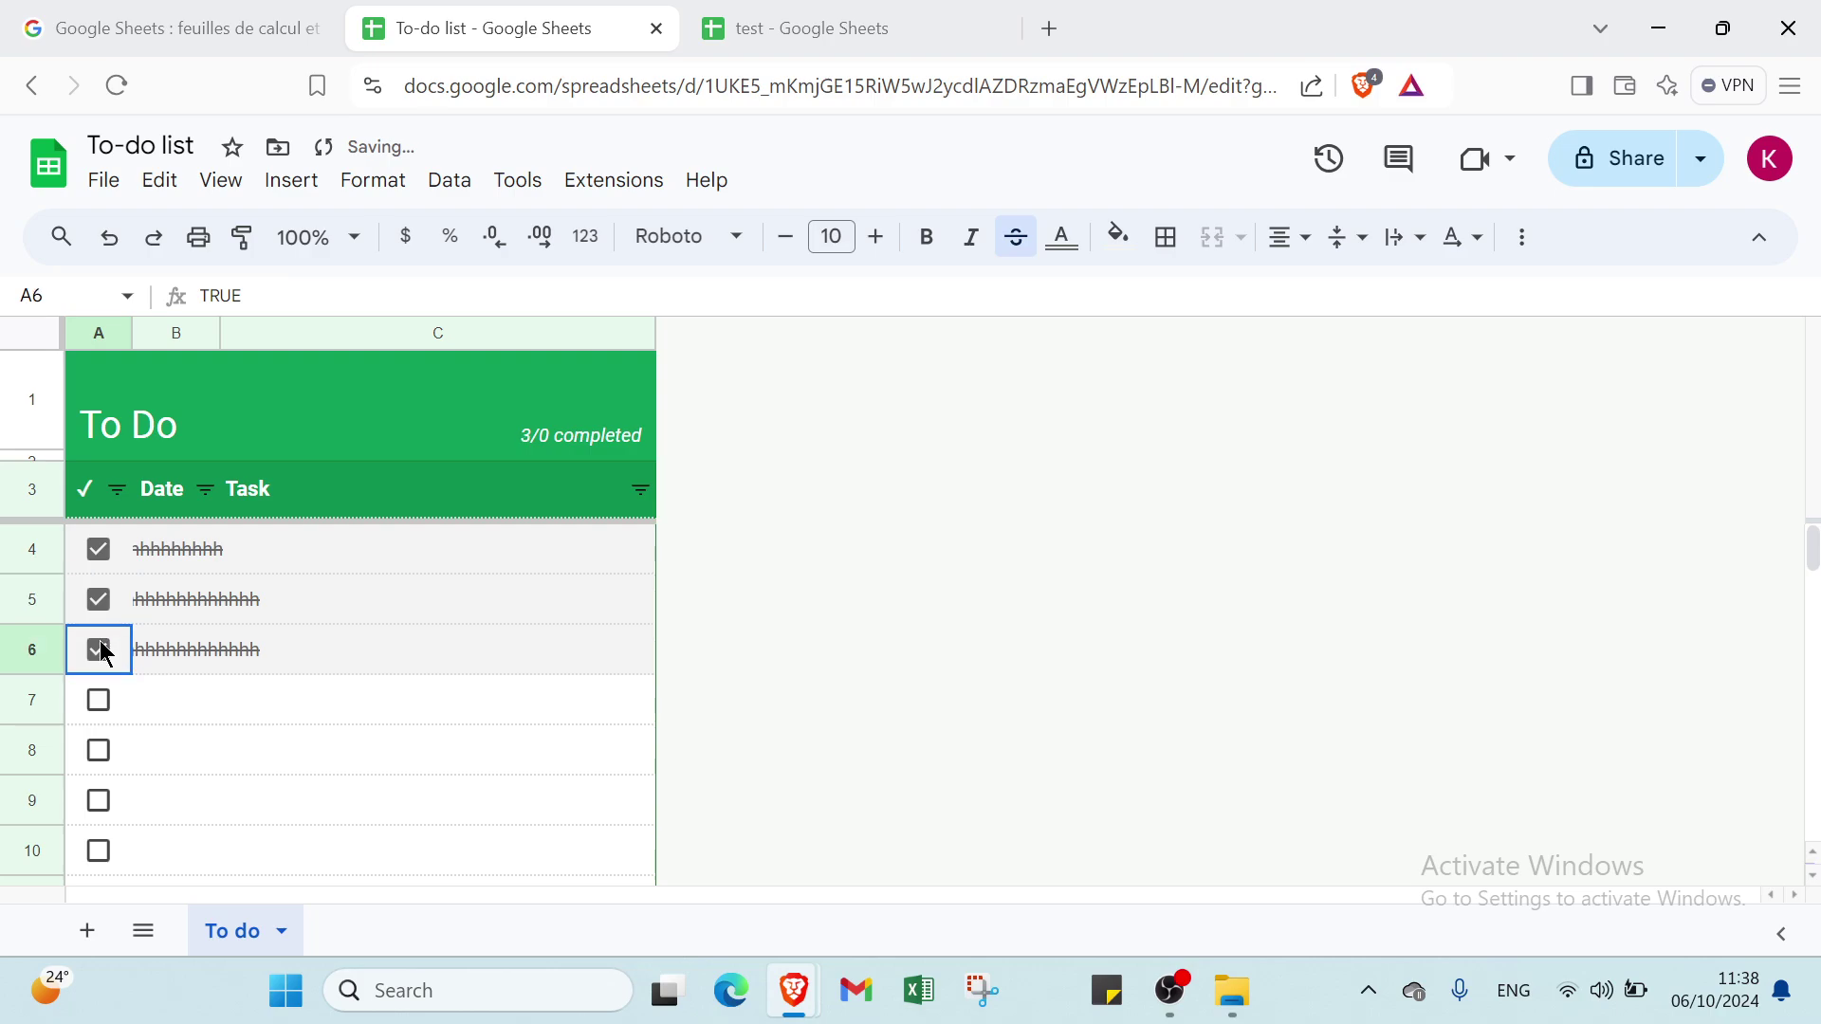
{"action": "scroll", "coordinate": [156, 669], "scroll_direction": "down", "scroll_amount": 5}
{"action": "scroll", "coordinate": [185, 681], "scroll_direction": "up", "scroll_amount": 5}
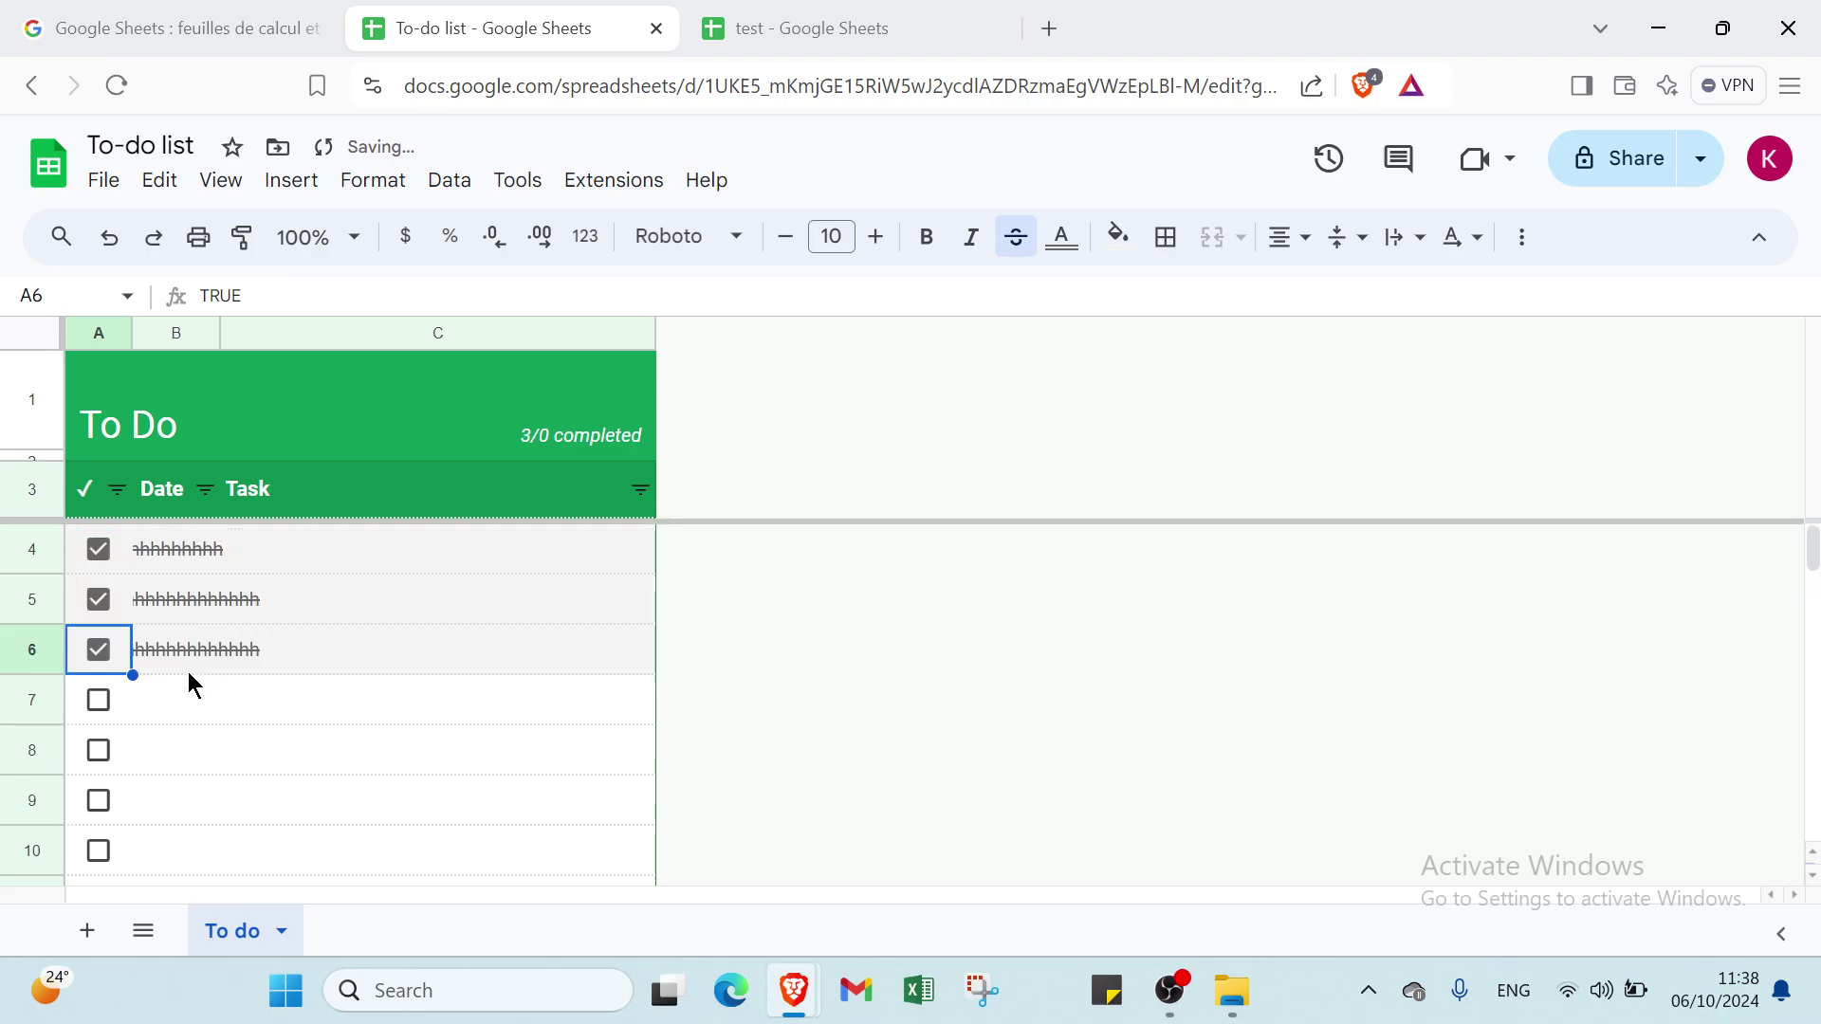
Step: Leave the to-do list and switch to the 'test' spreadsheet tab
{"action": "left_click", "coordinate": [44, 90]}
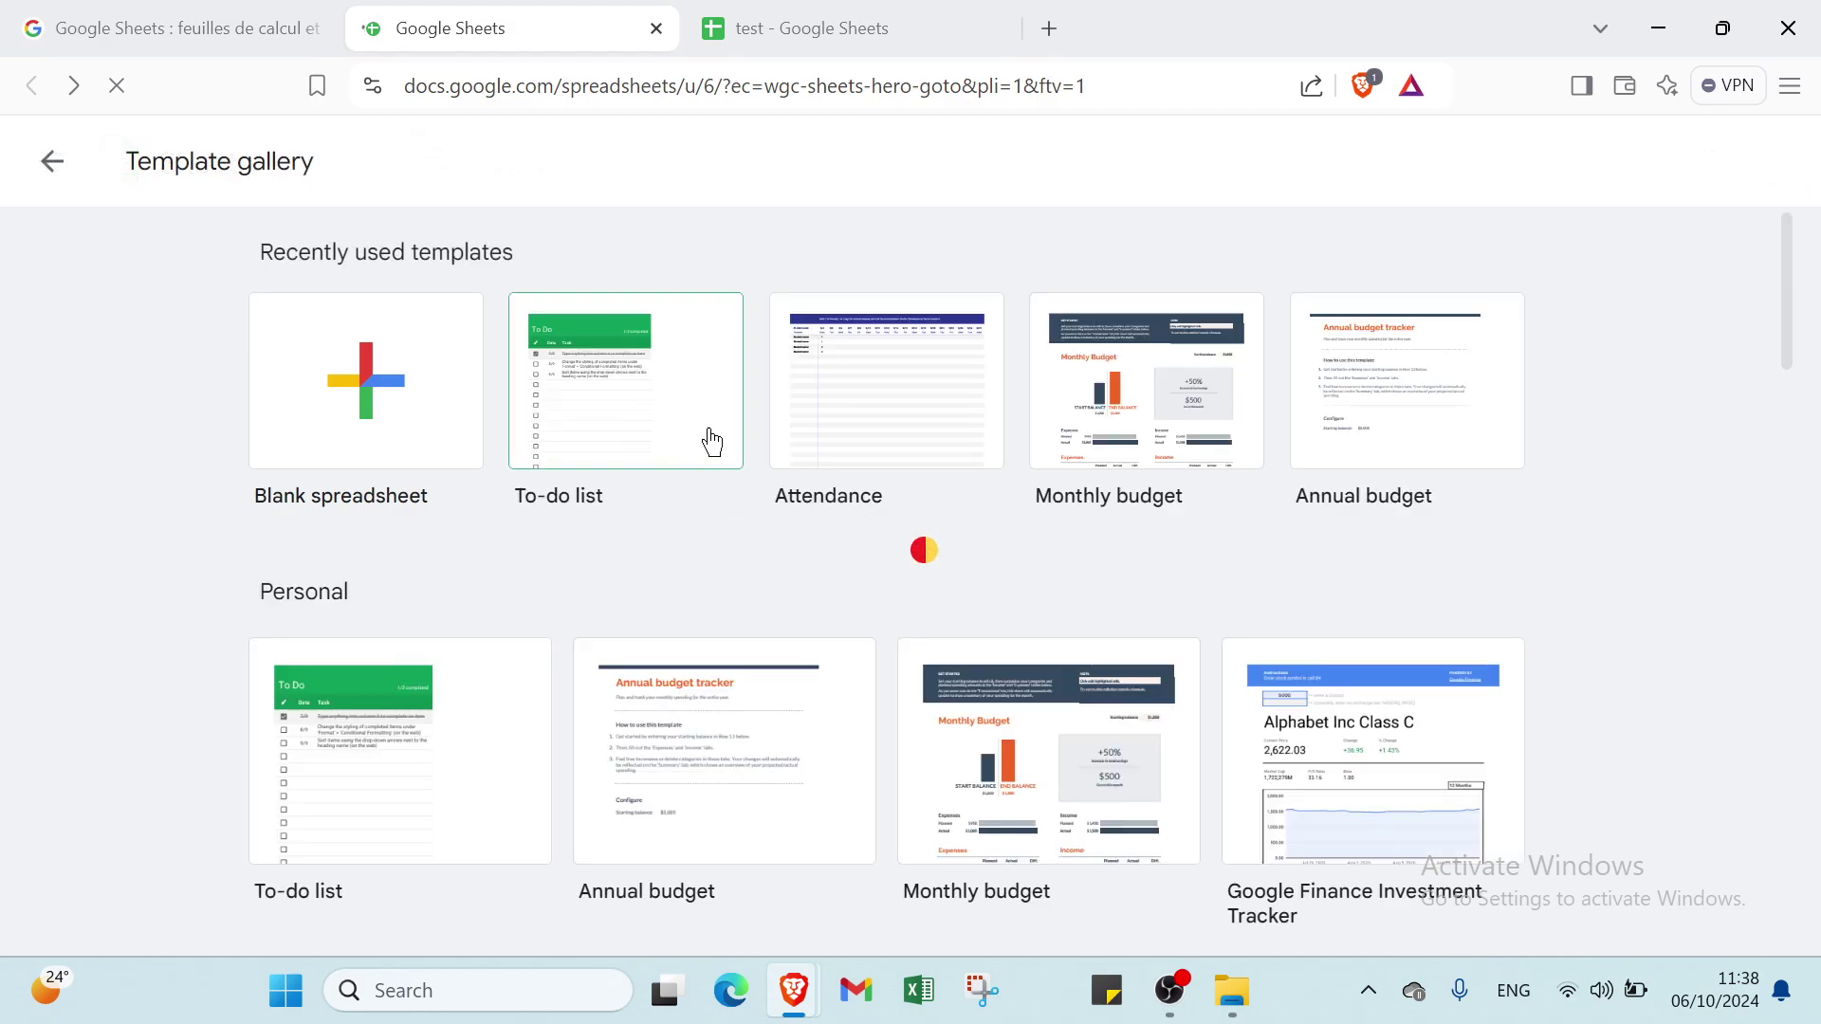
{"action": "scroll", "coordinate": [679, 526], "scroll_direction": "down", "scroll_amount": 8}
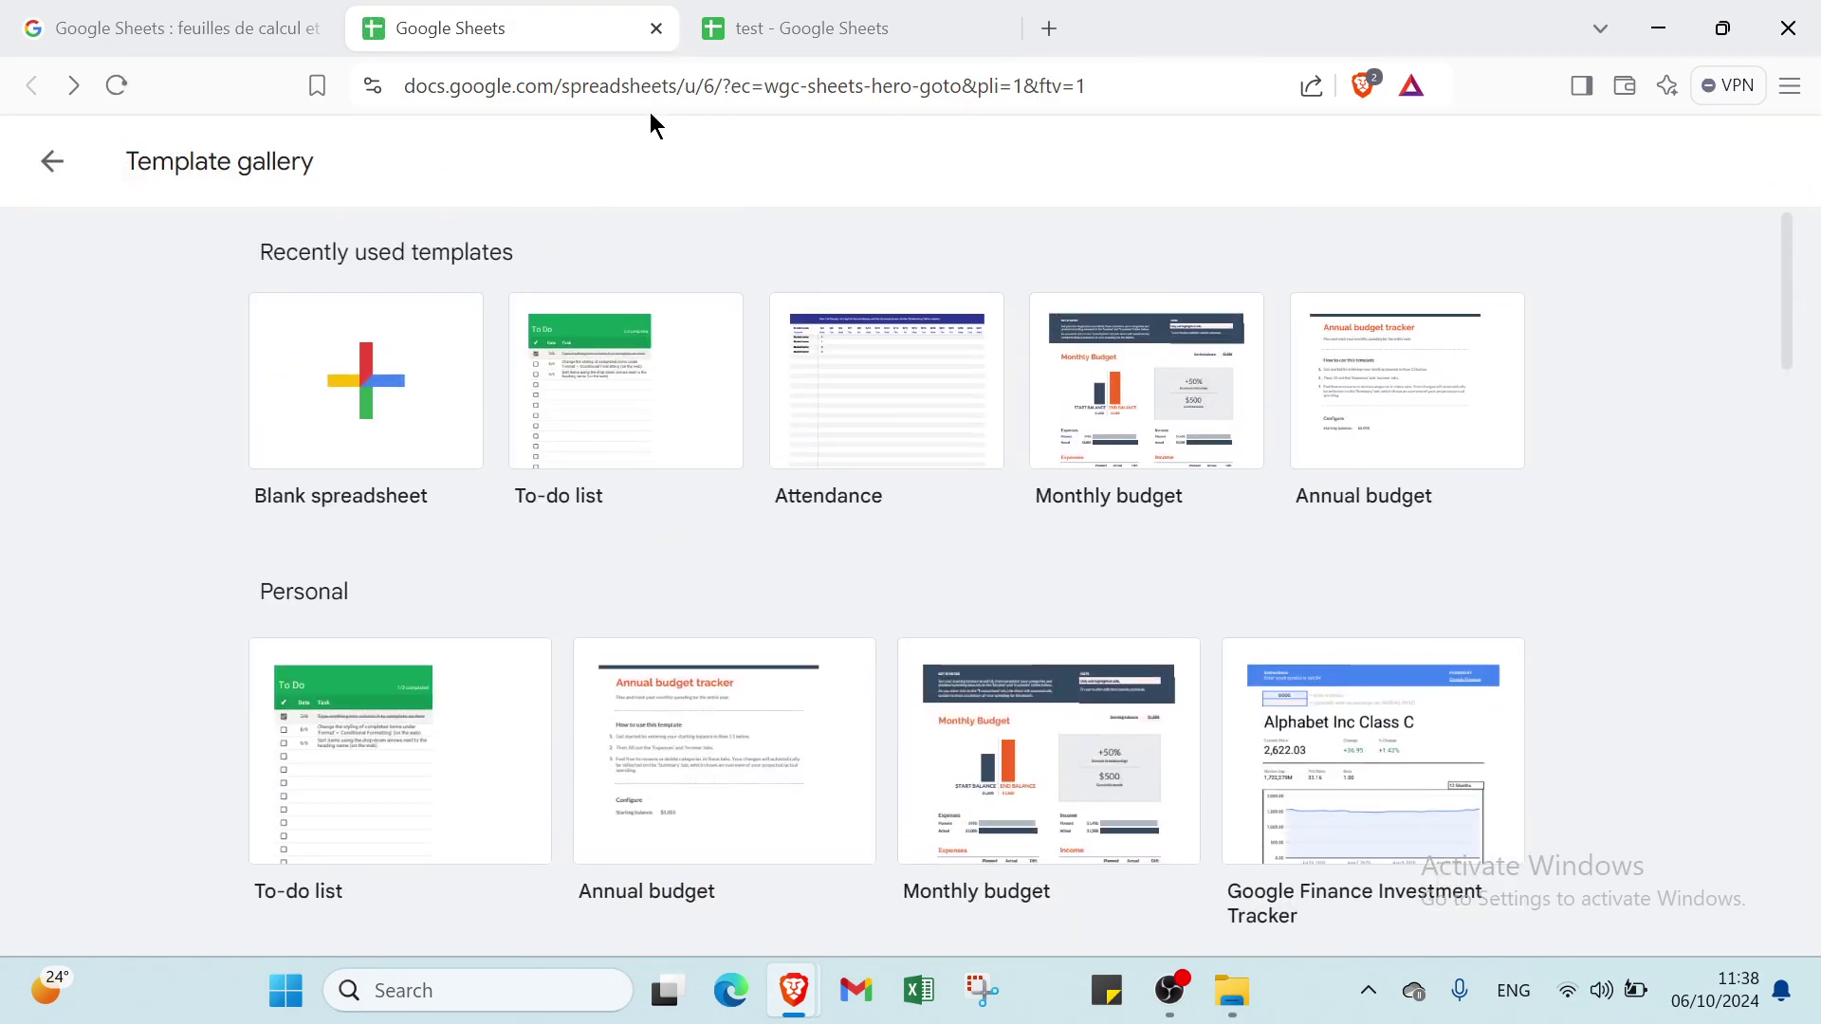
{"action": "left_click", "coordinate": [814, 36]}
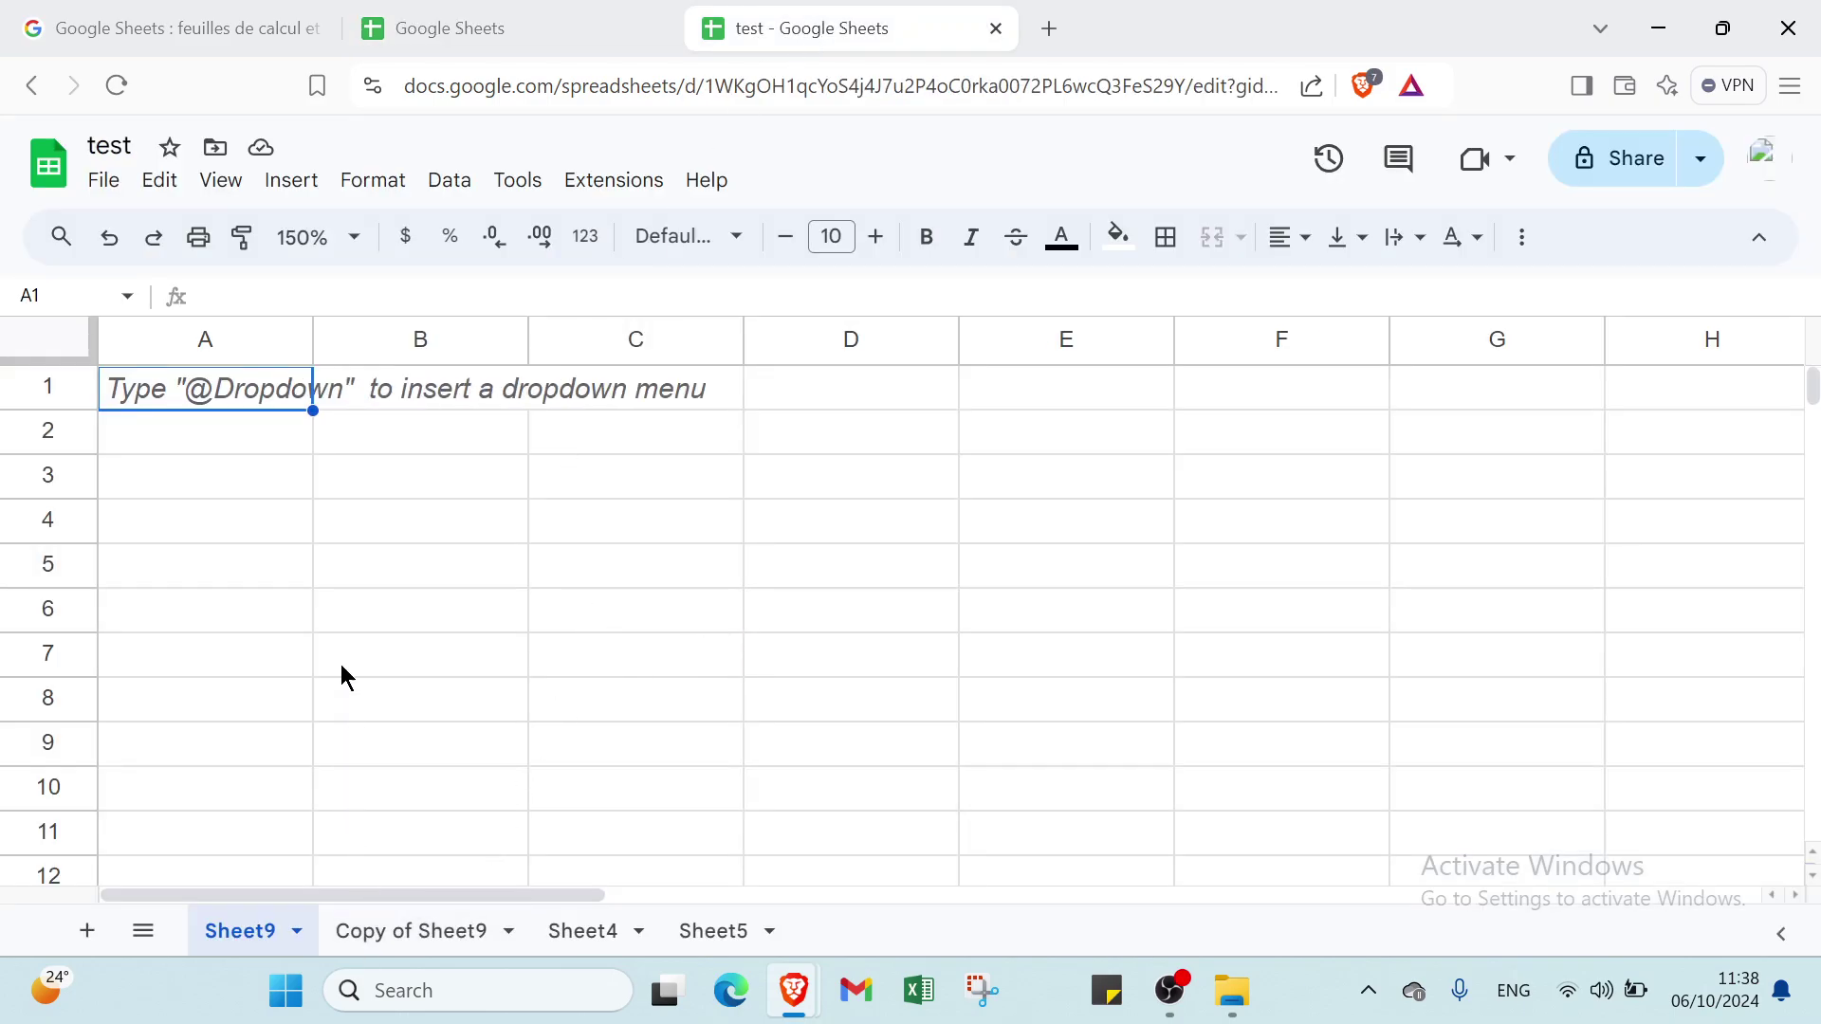
Step: Set the sheet zoom to 75%, then back to 100%
{"action": "left_click", "coordinate": [347, 245]}
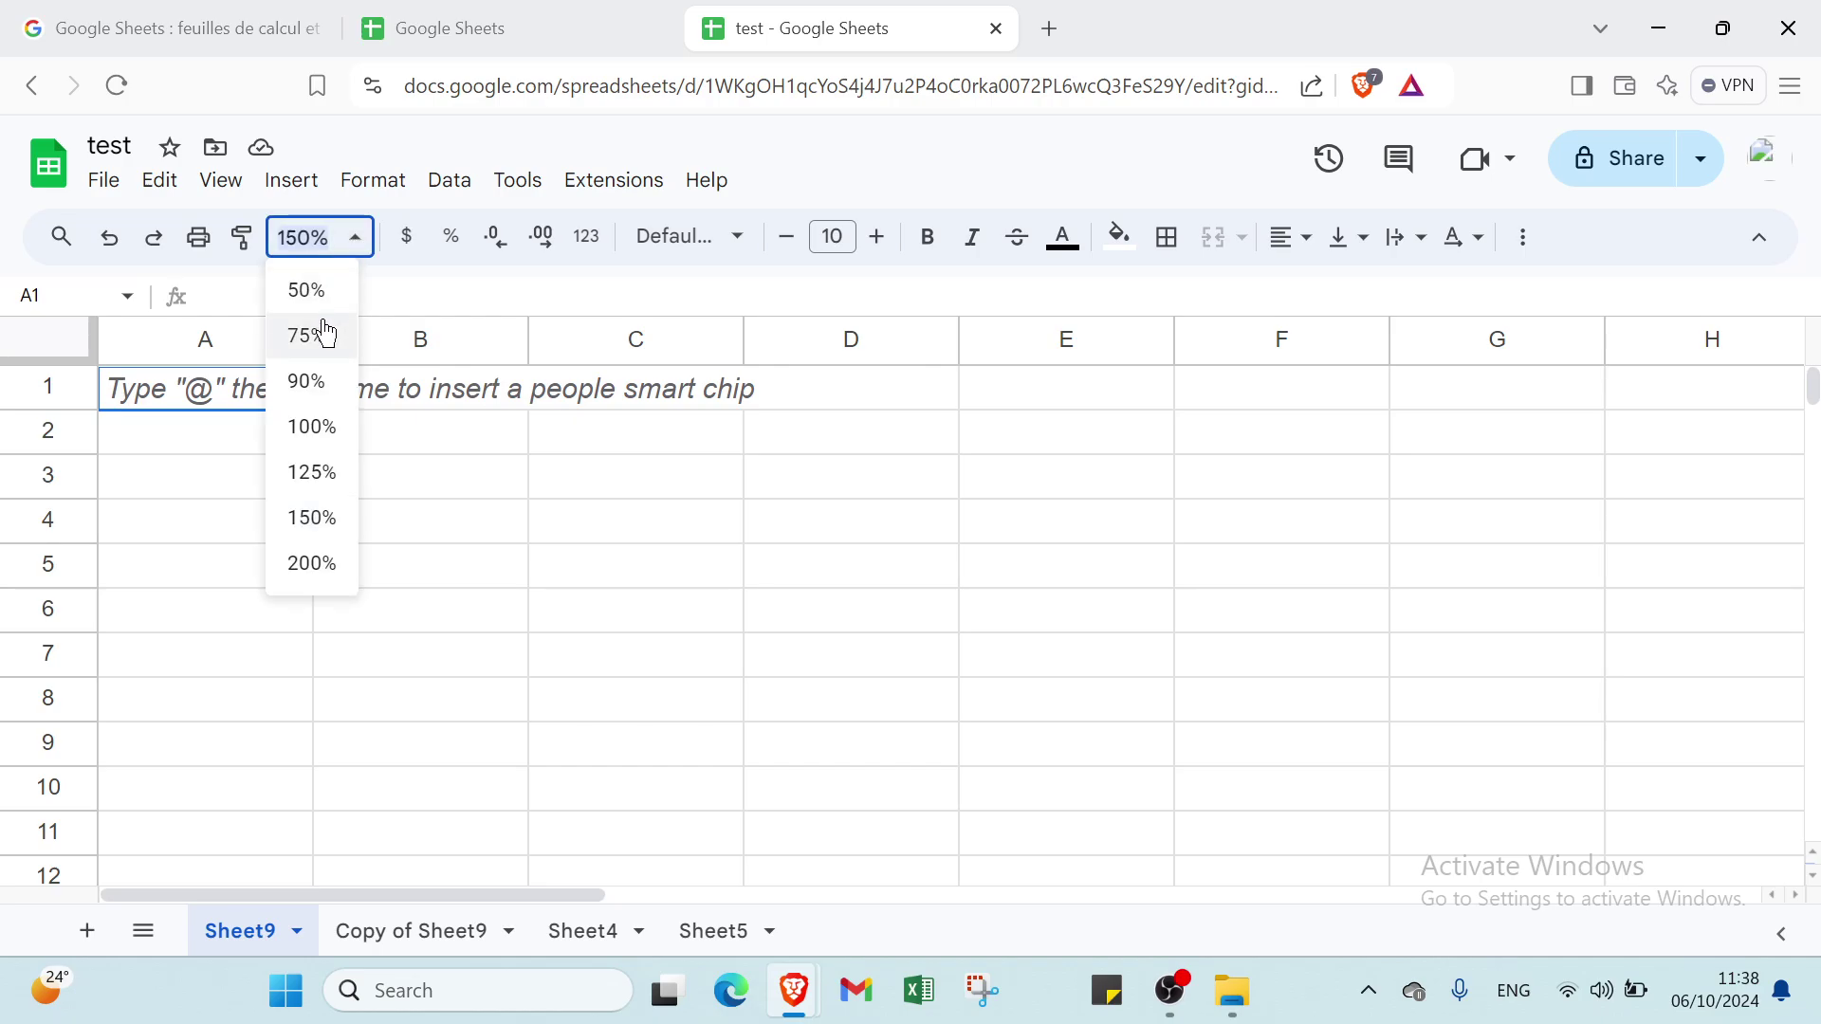
{"action": "left_click", "coordinate": [323, 334]}
{"action": "left_click", "coordinate": [354, 236]}
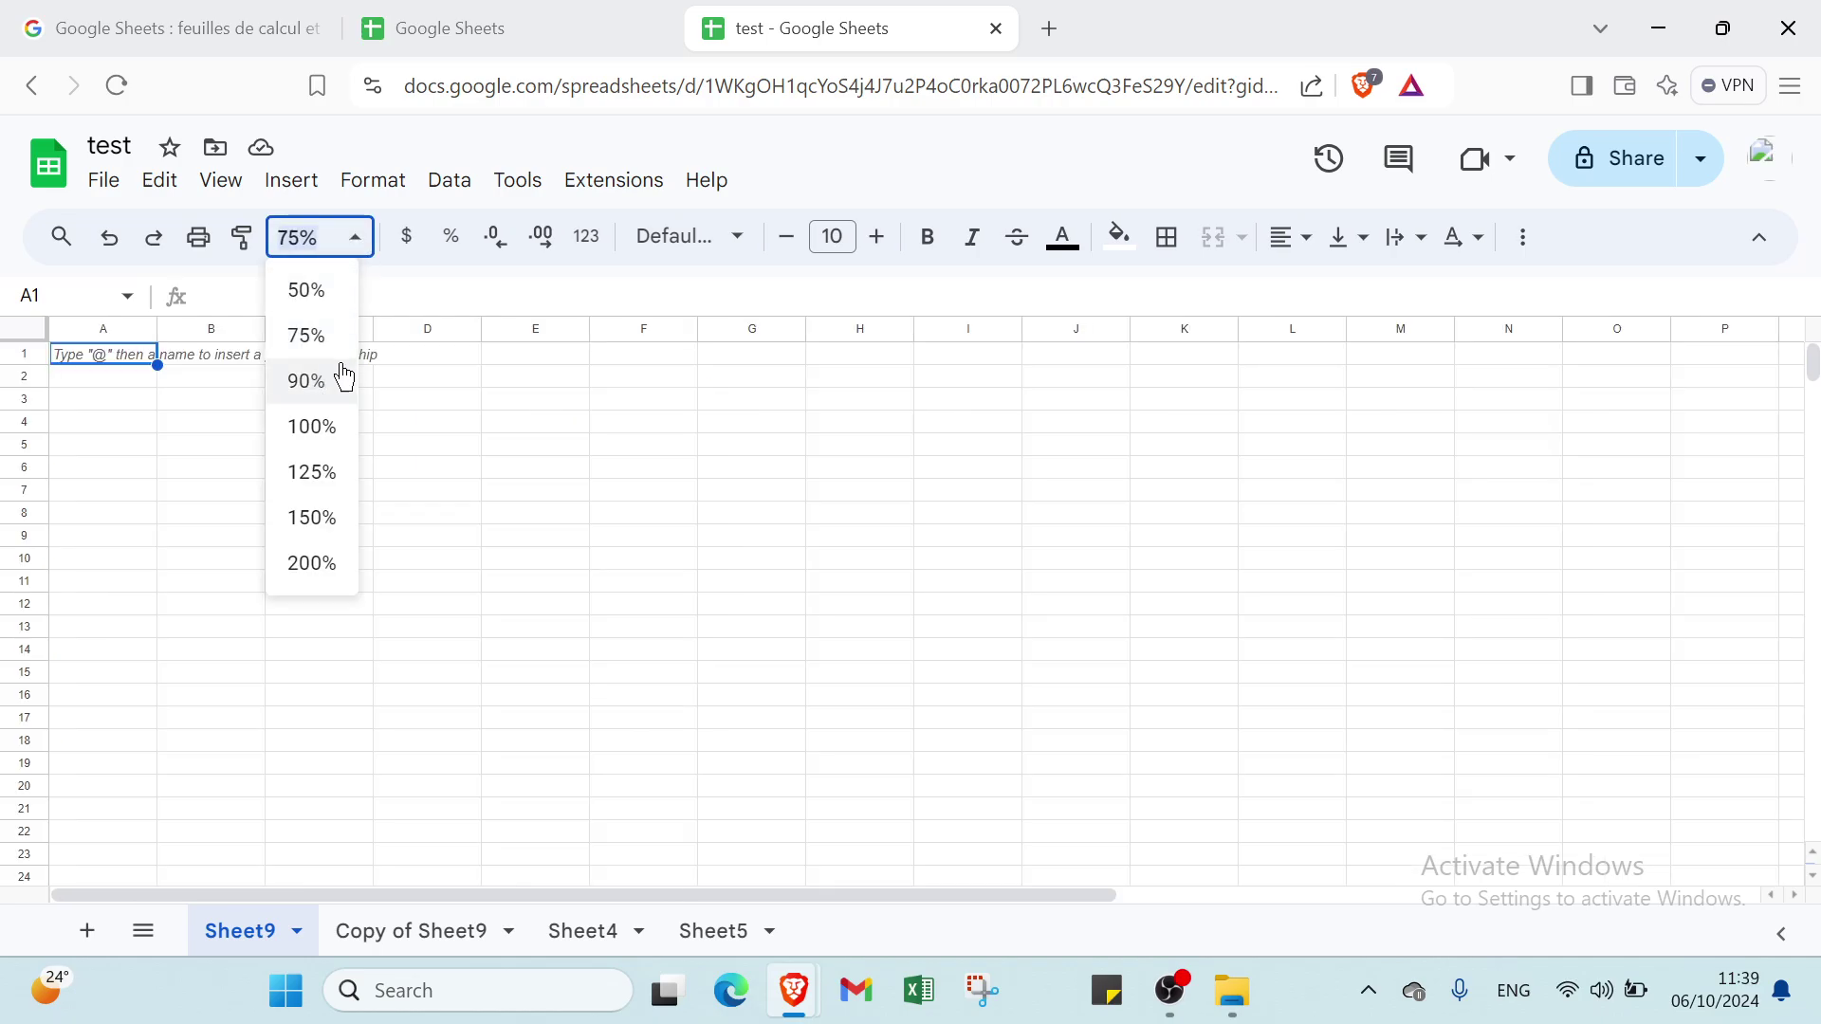
{"action": "left_click", "coordinate": [313, 428]}
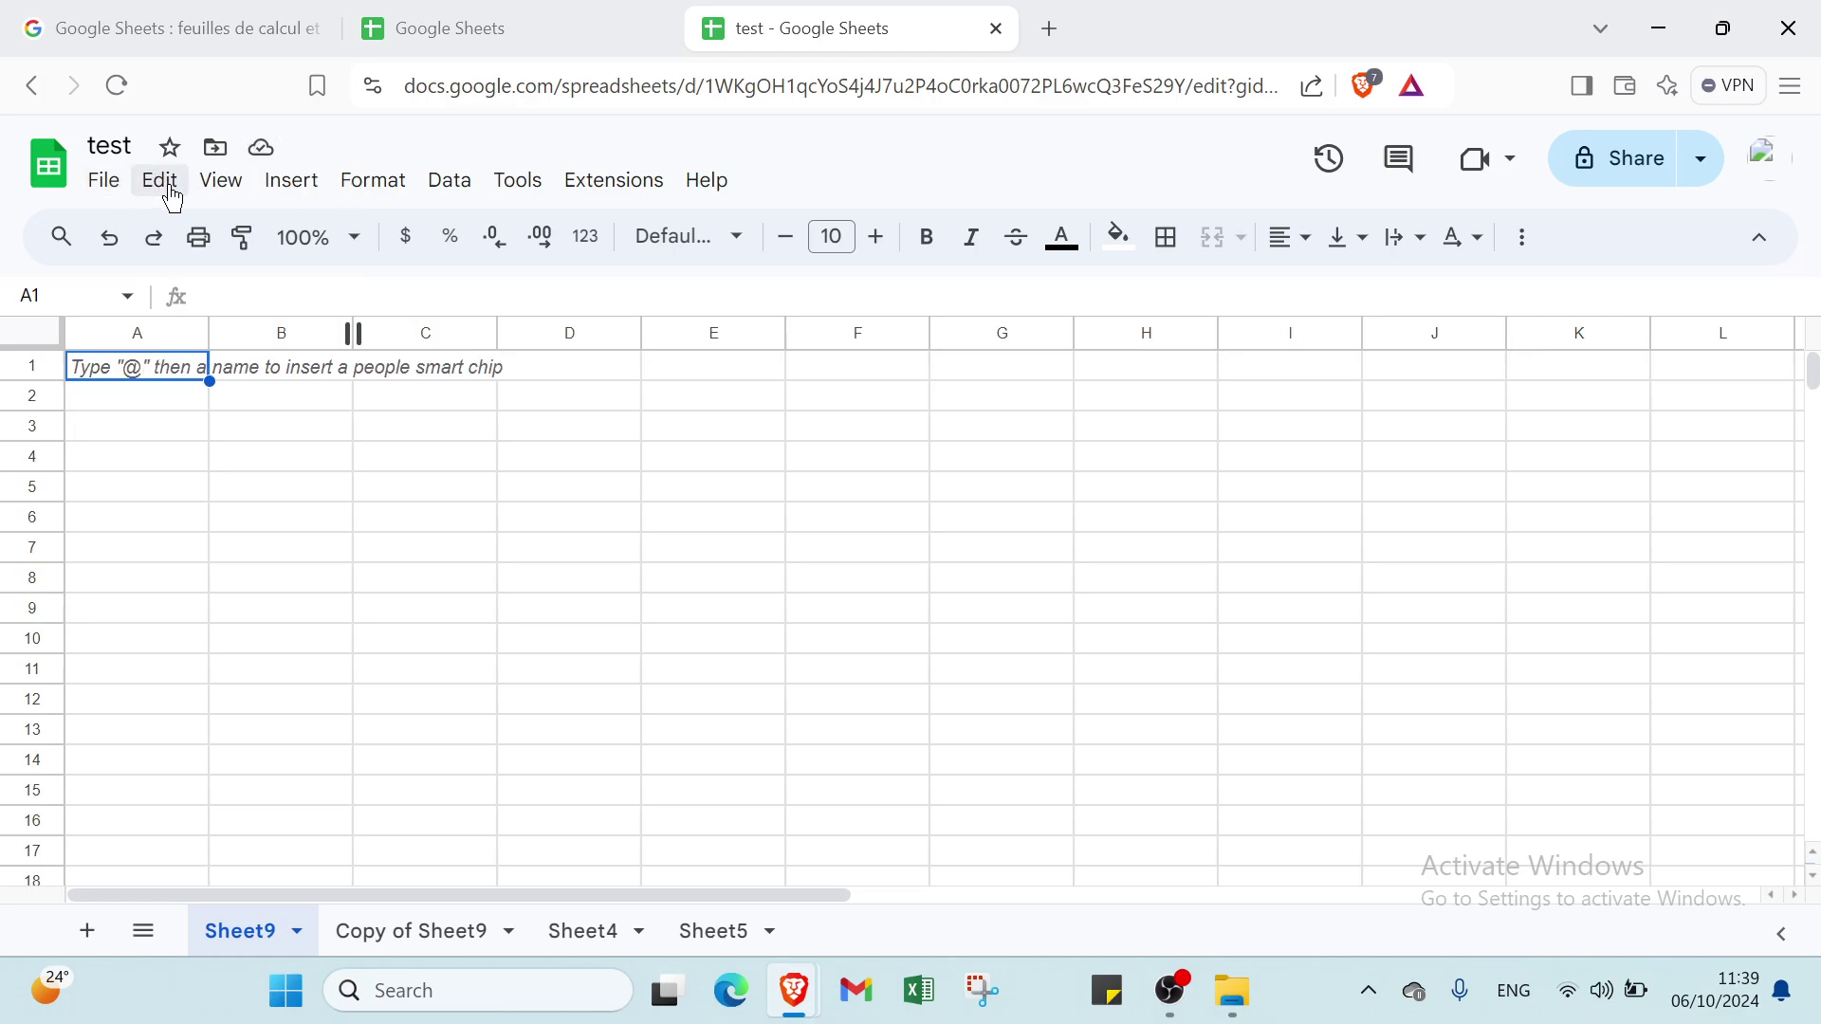
{"action": "left_click", "coordinate": [106, 185]}
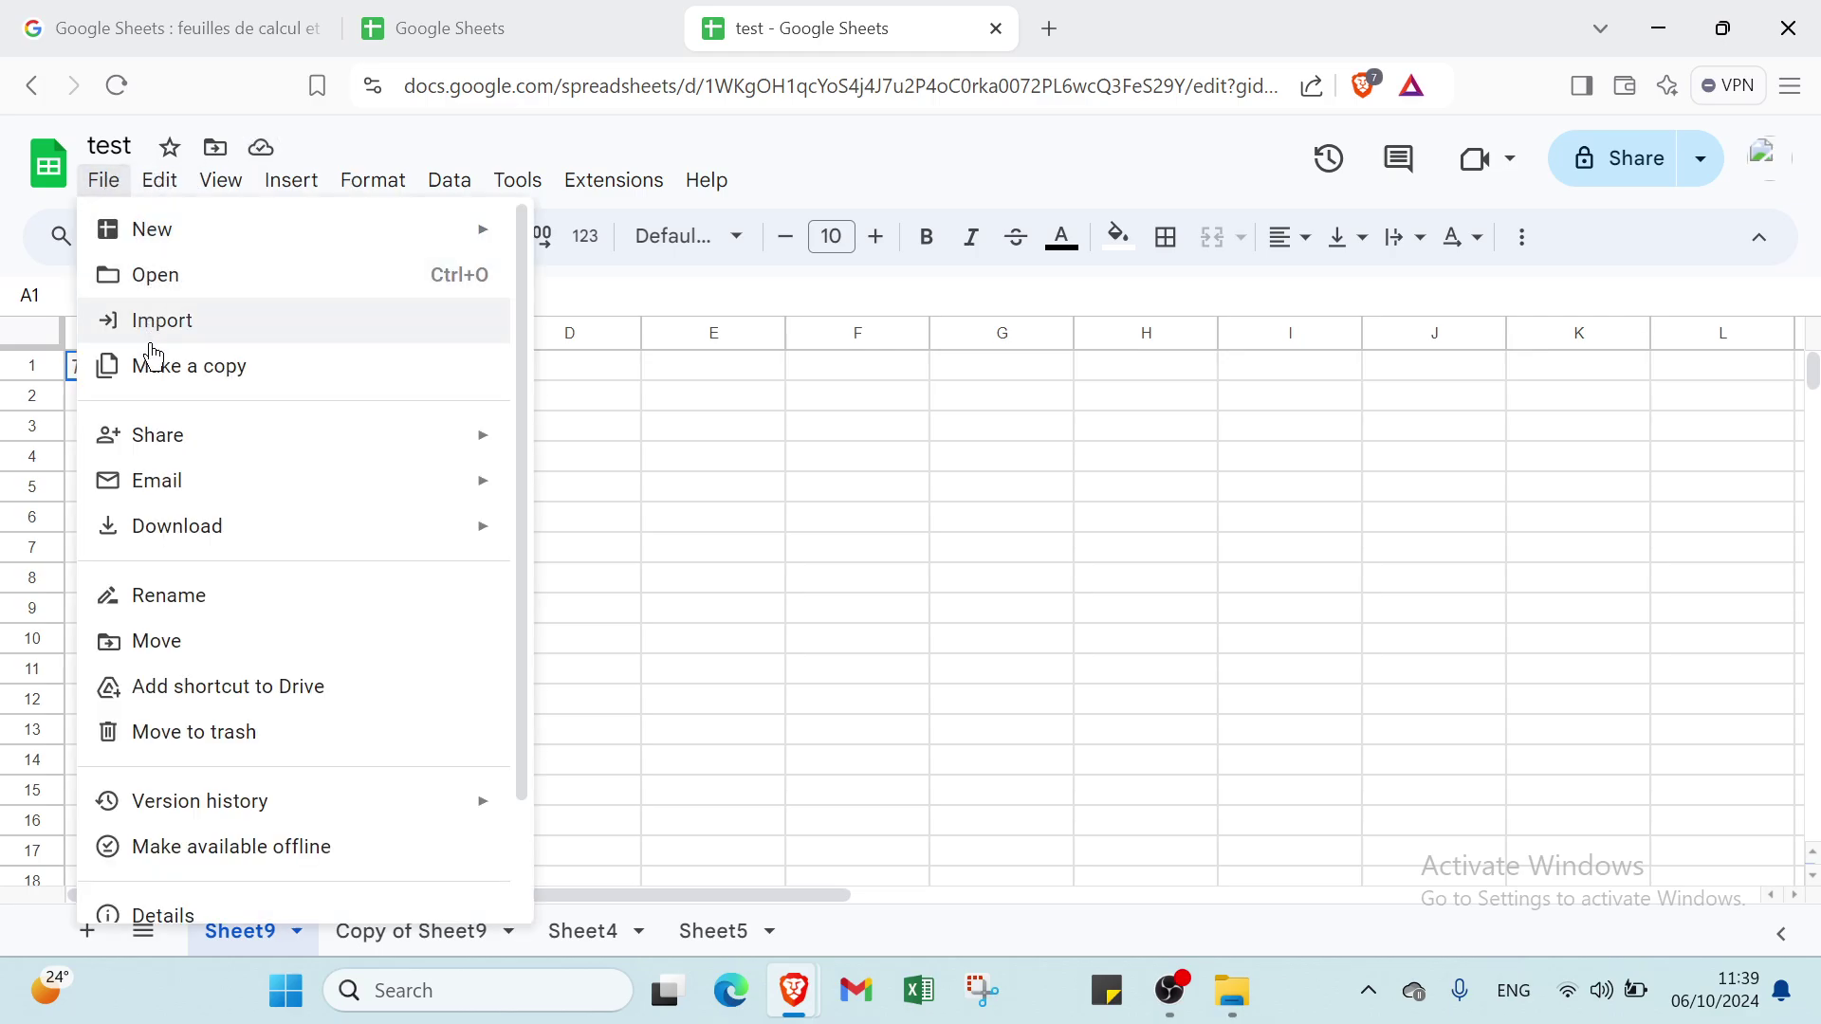
{"action": "mouse_move", "coordinate": [152, 430]}
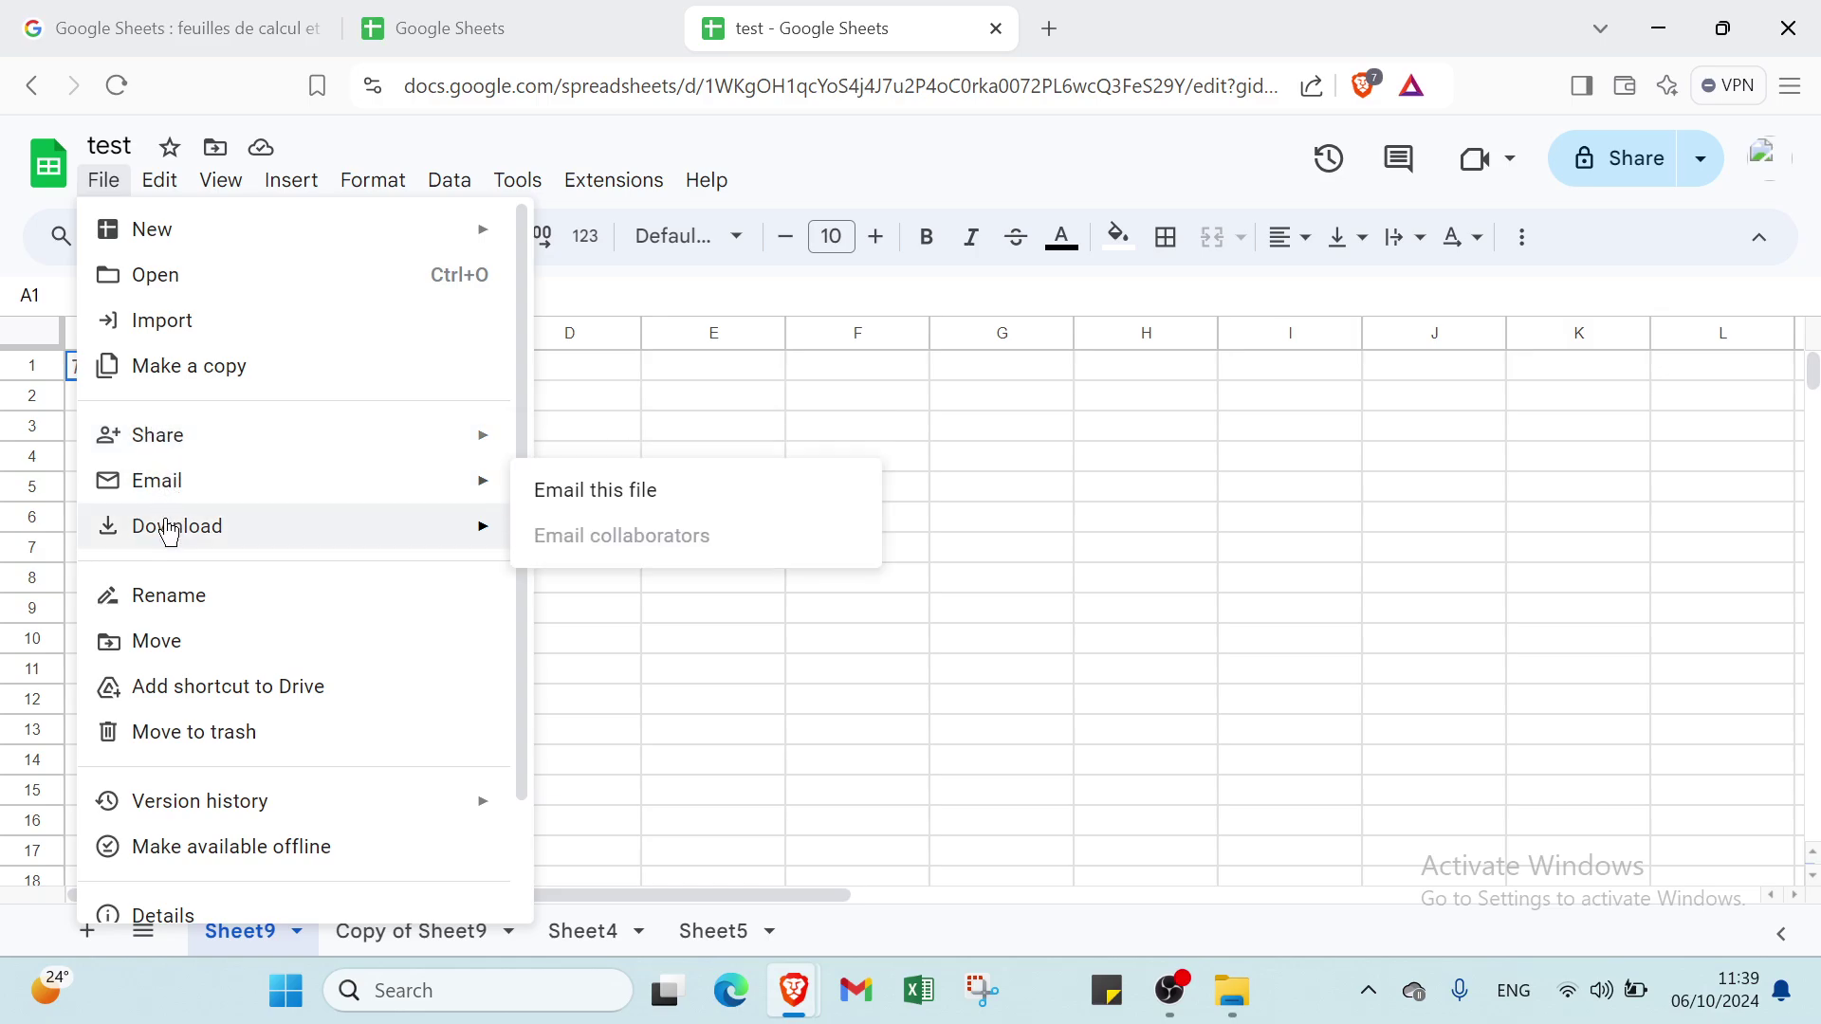
{"action": "mouse_move", "coordinate": [174, 196]}
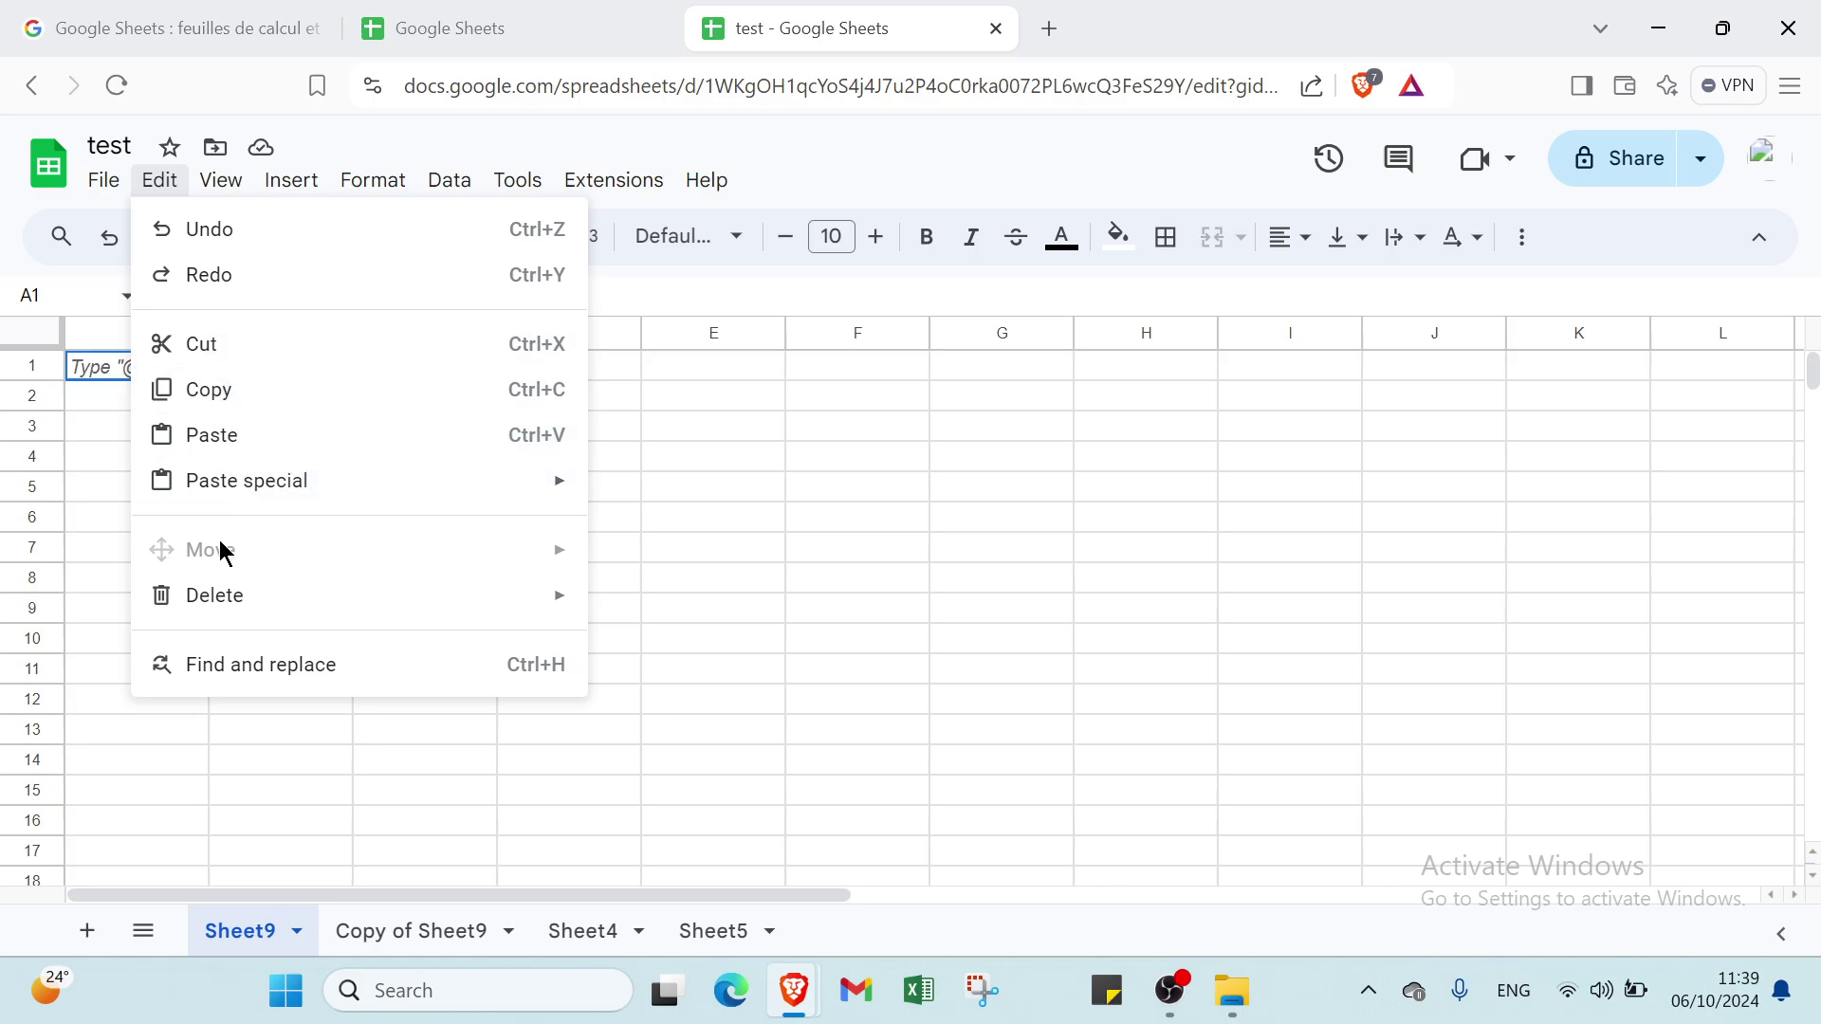
{"action": "mouse_move", "coordinate": [234, 185]}
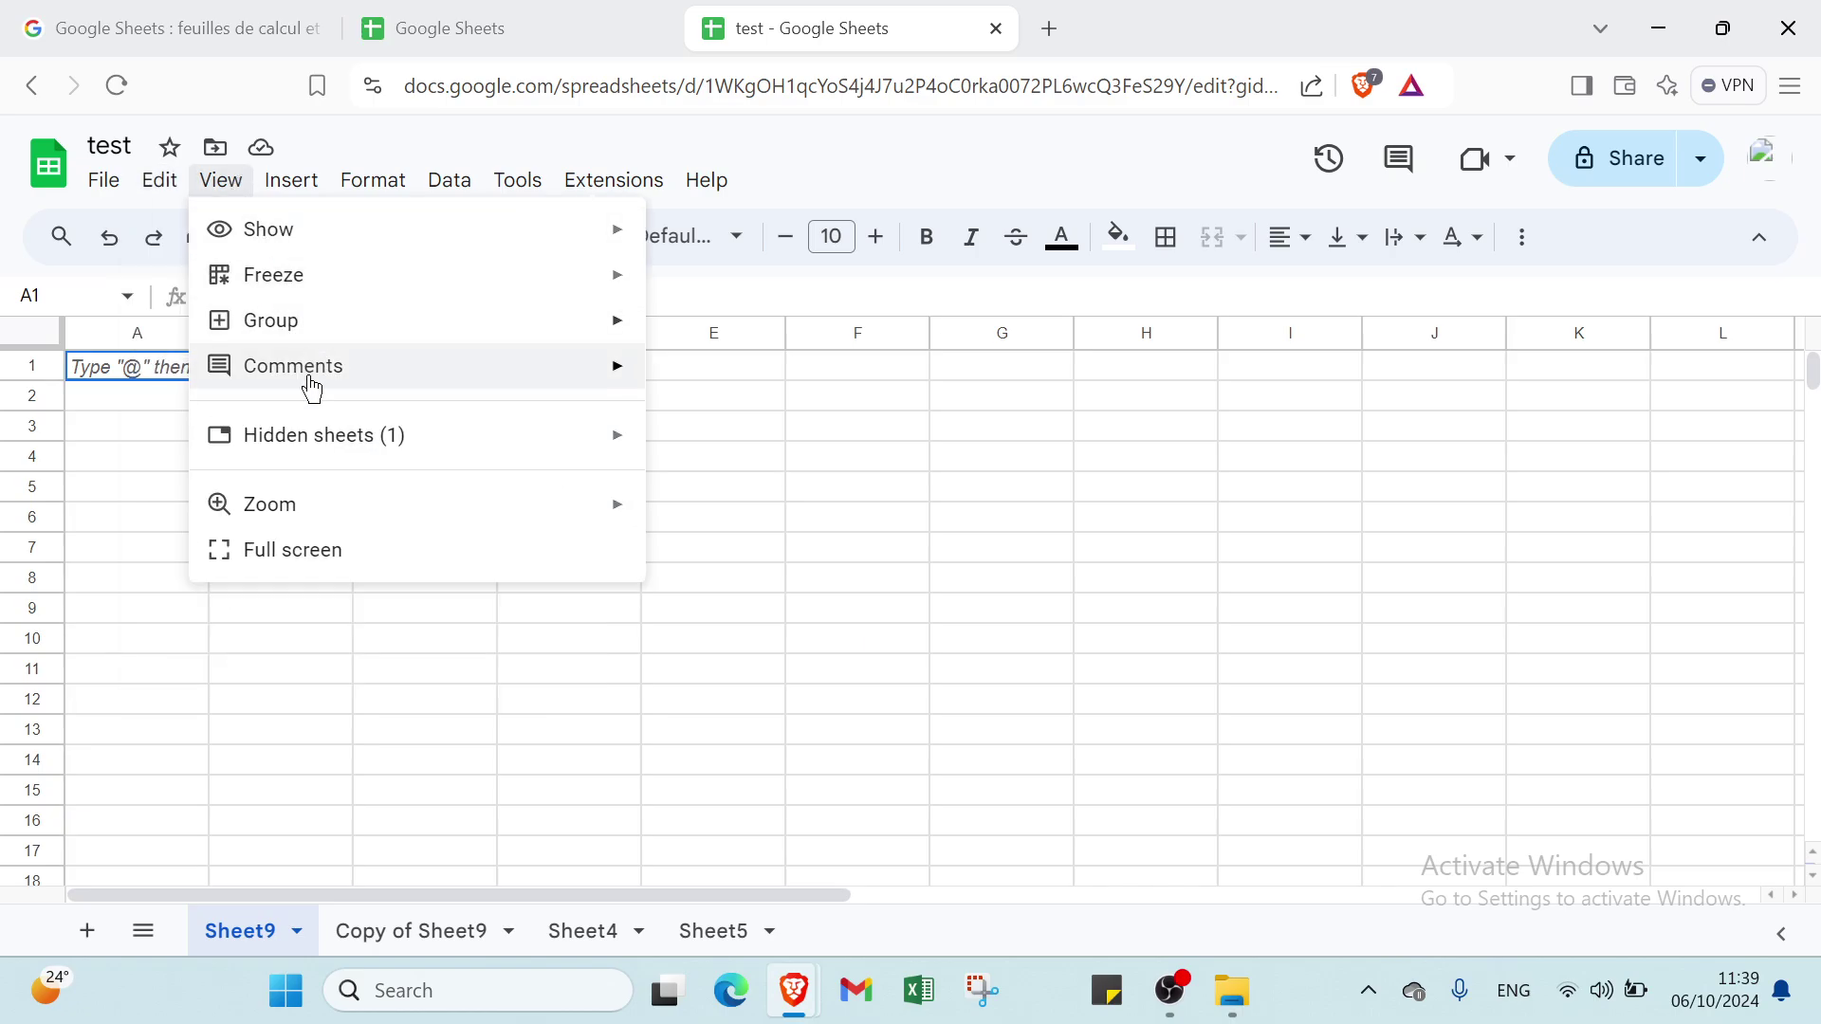
{"action": "mouse_move", "coordinate": [307, 449]}
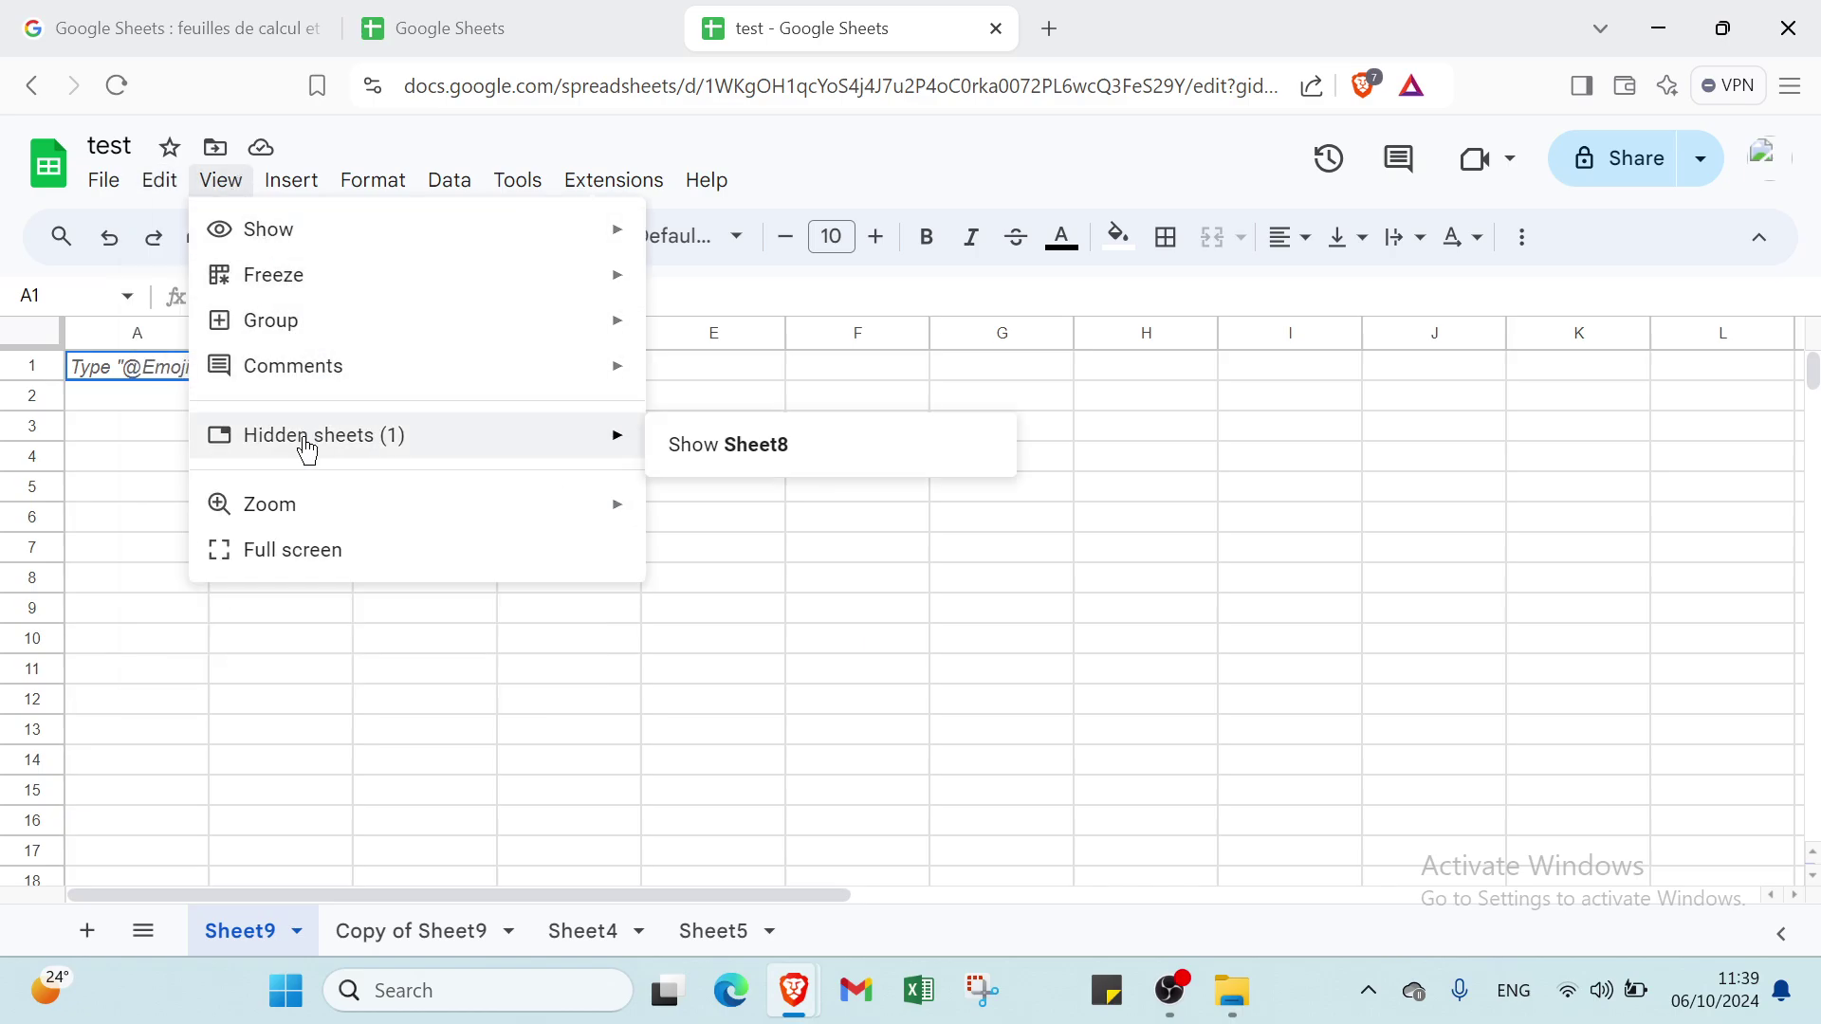
{"action": "mouse_move", "coordinate": [293, 190]}
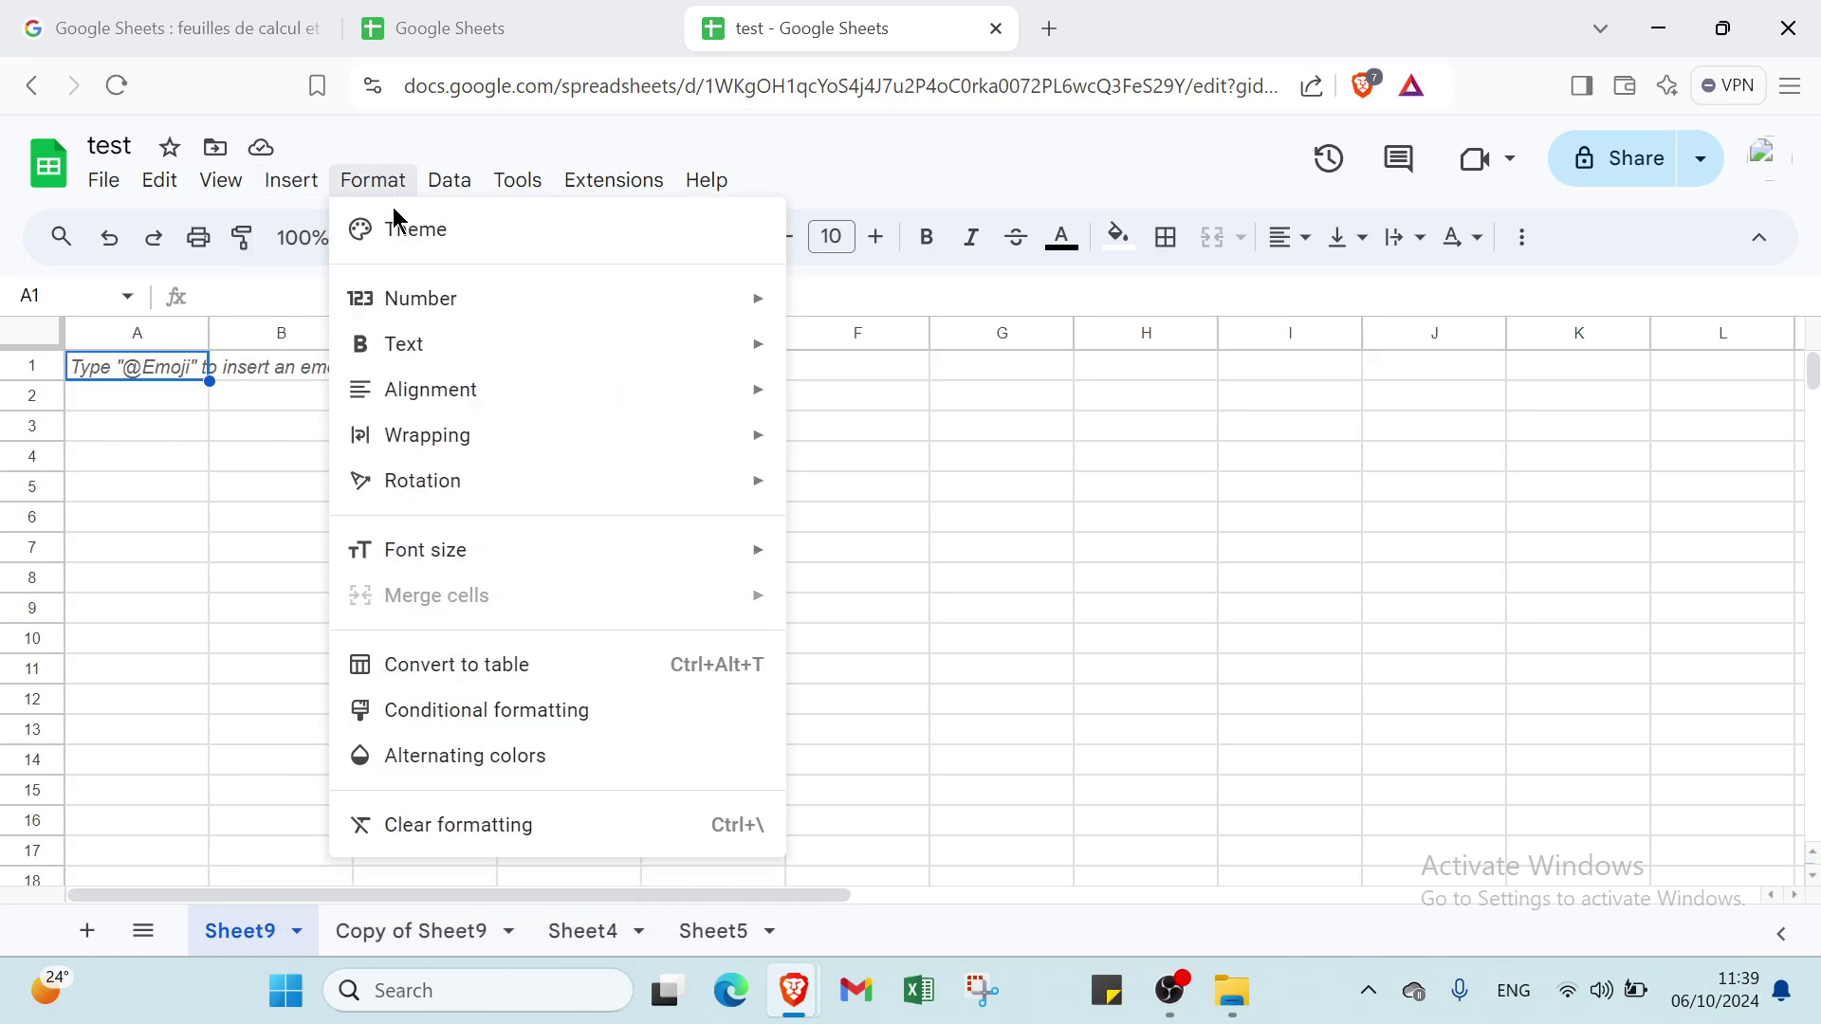
{"action": "mouse_move", "coordinate": [455, 192]}
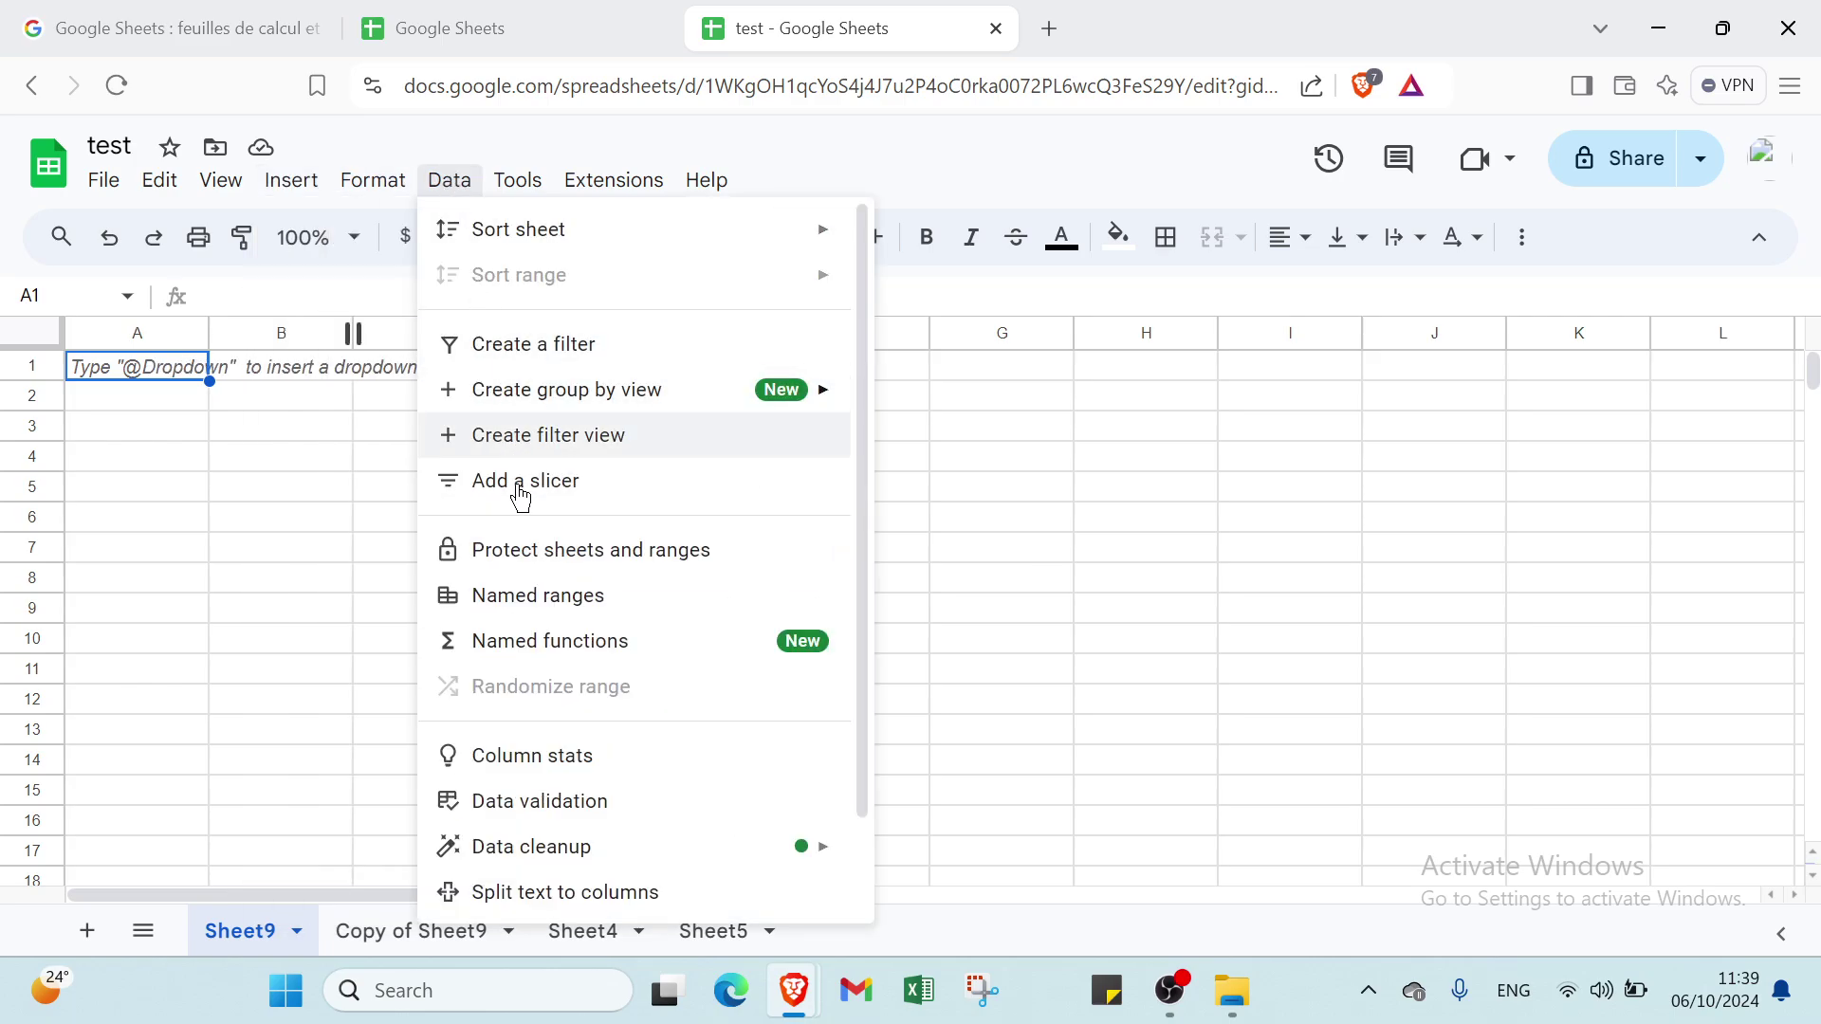
{"action": "mouse_move", "coordinate": [524, 182]}
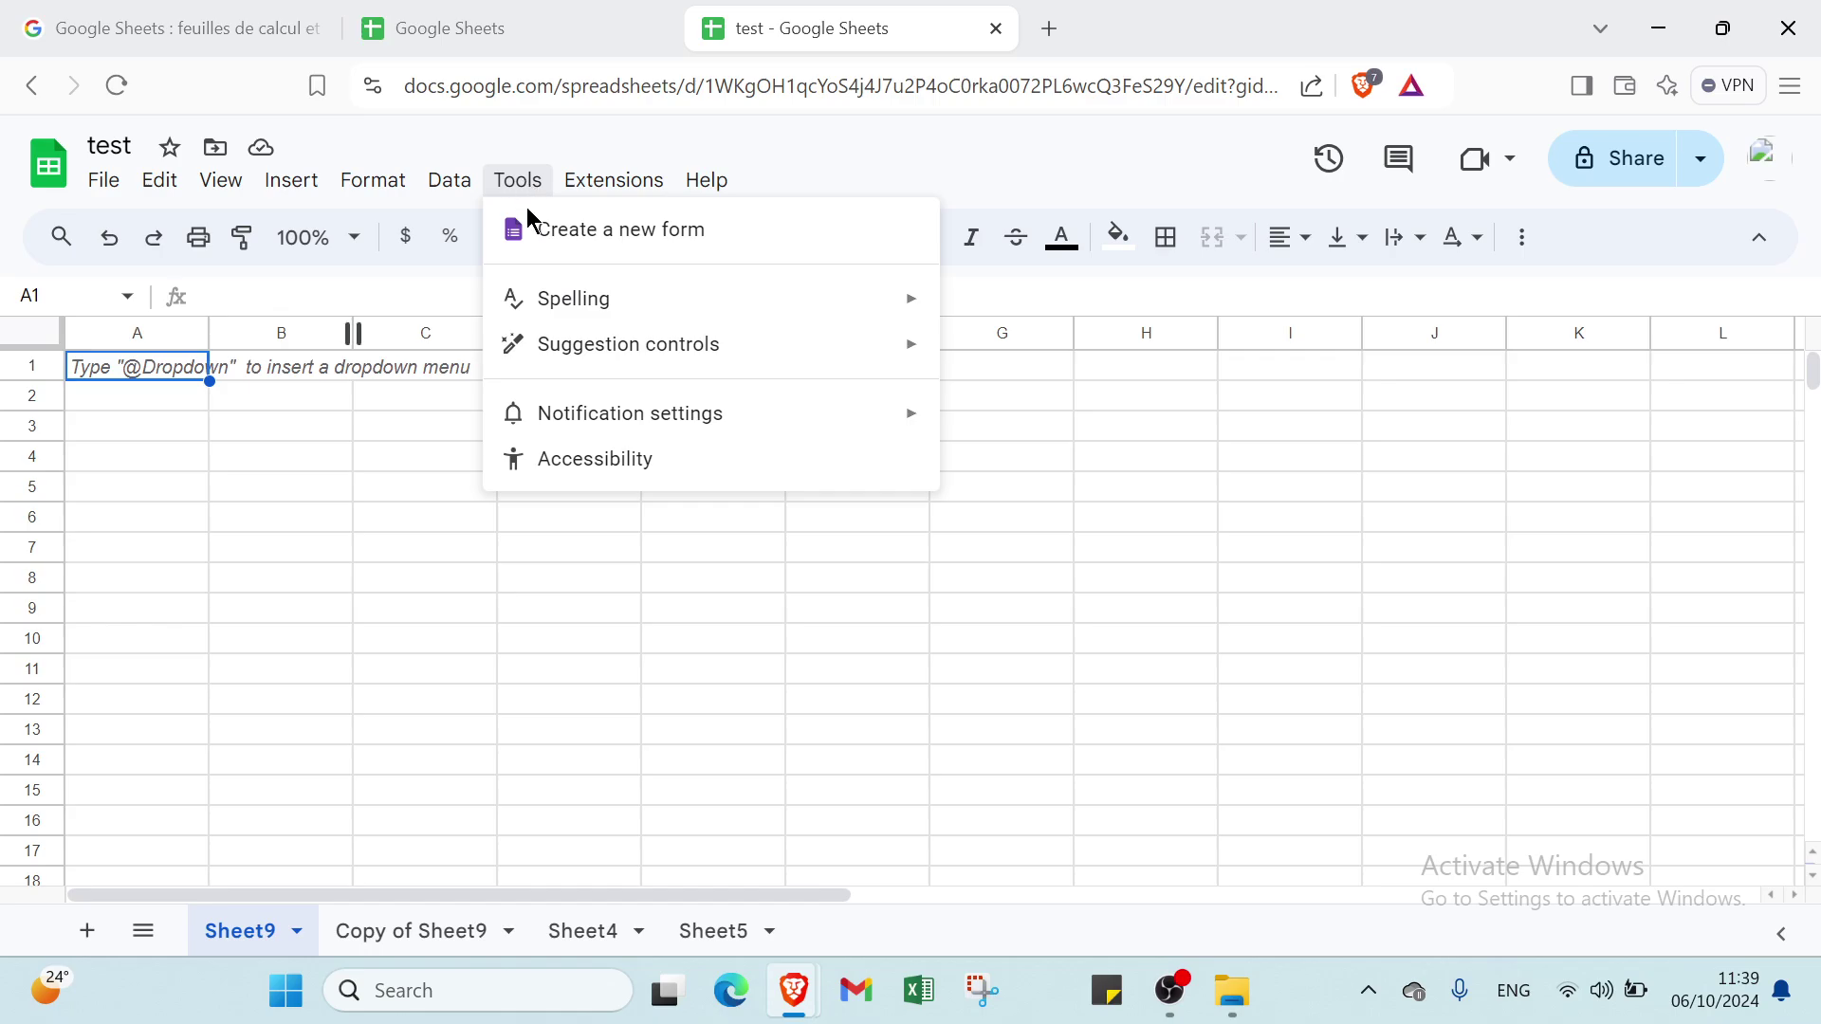
{"action": "left_click", "coordinate": [557, 453]}
{"action": "key", "text": "Escape"}
{"action": "left_click", "coordinate": [617, 186]}
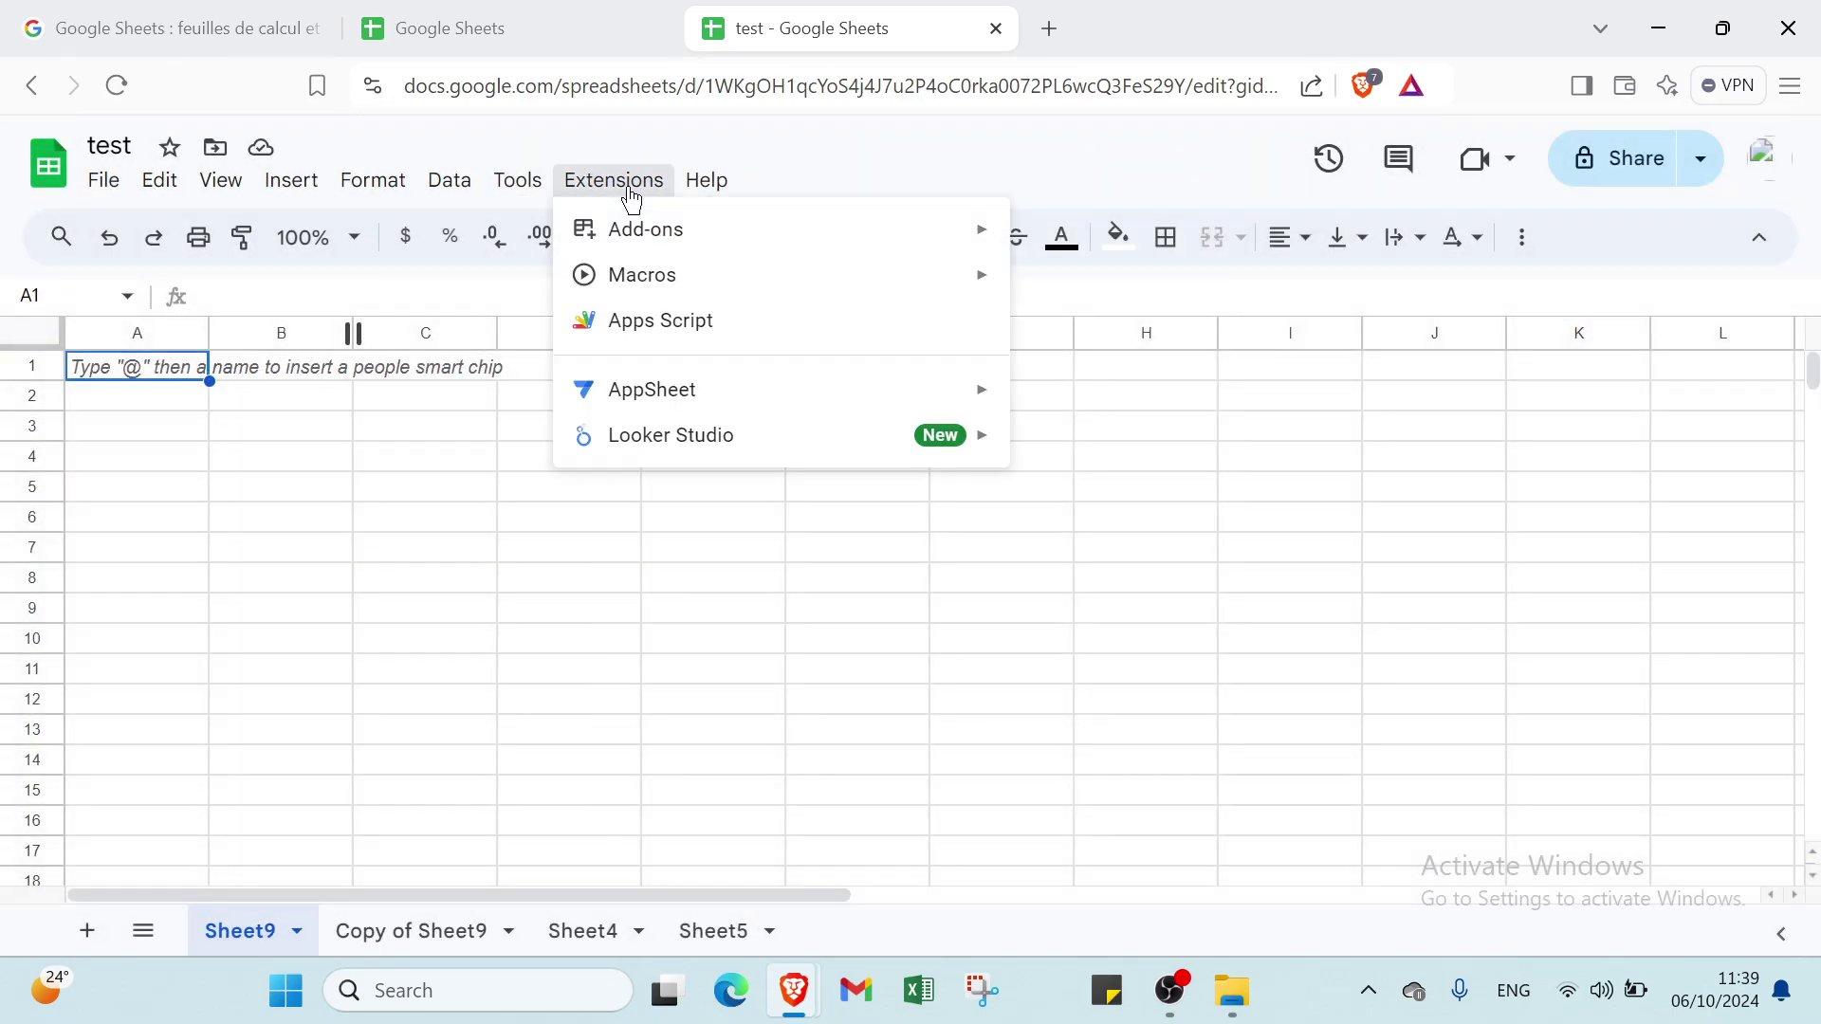
{"action": "mouse_move", "coordinate": [739, 177]}
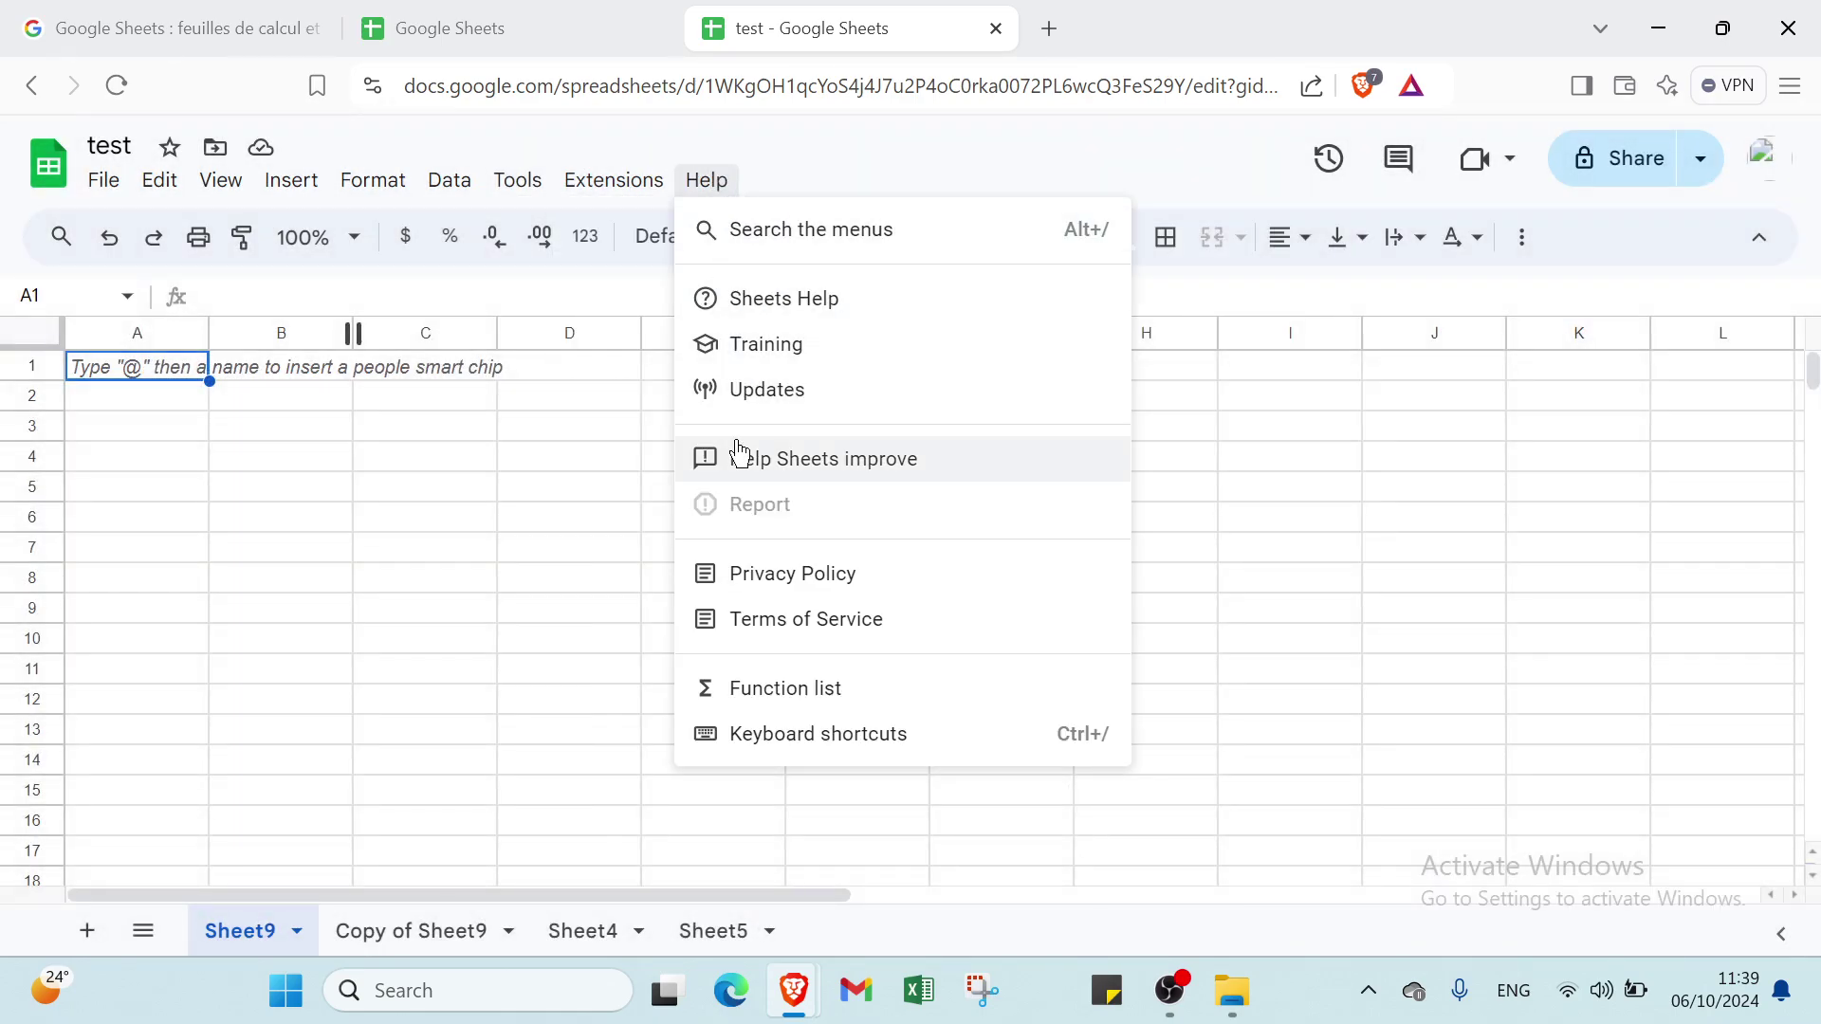
{"action": "left_click", "coordinate": [102, 182]}
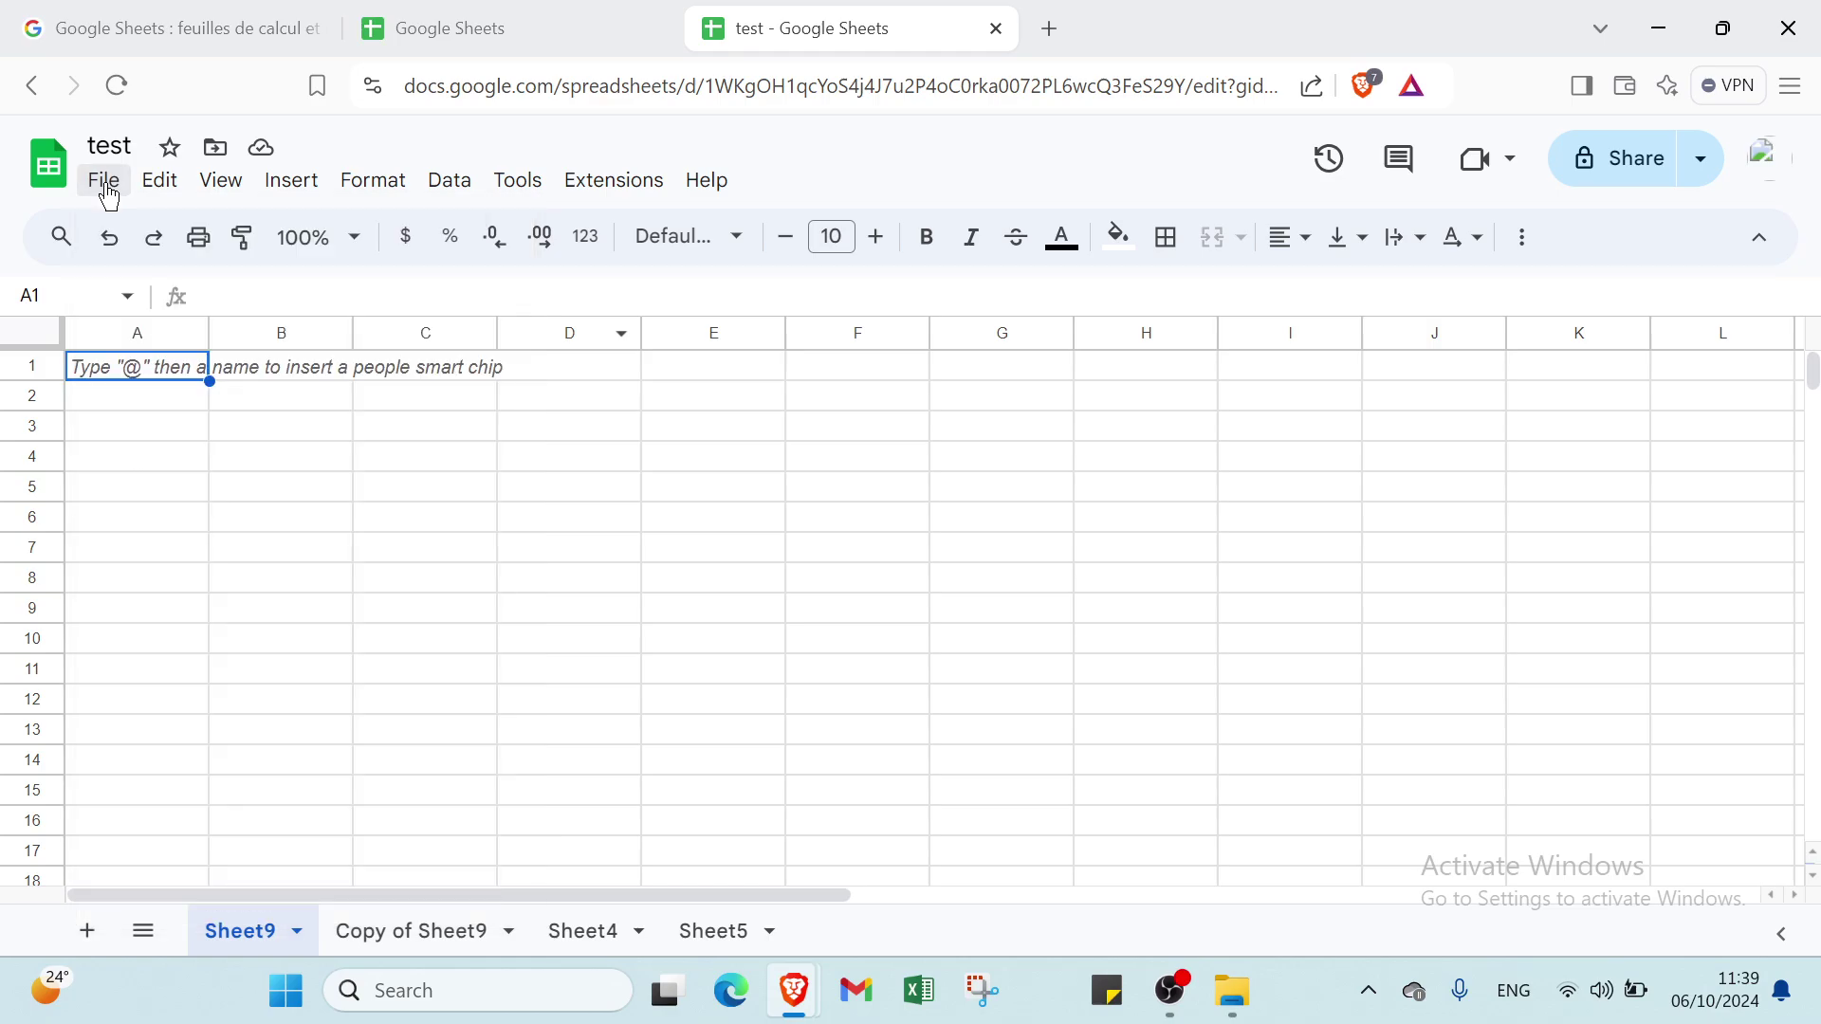
{"action": "left_click", "coordinate": [156, 372]}
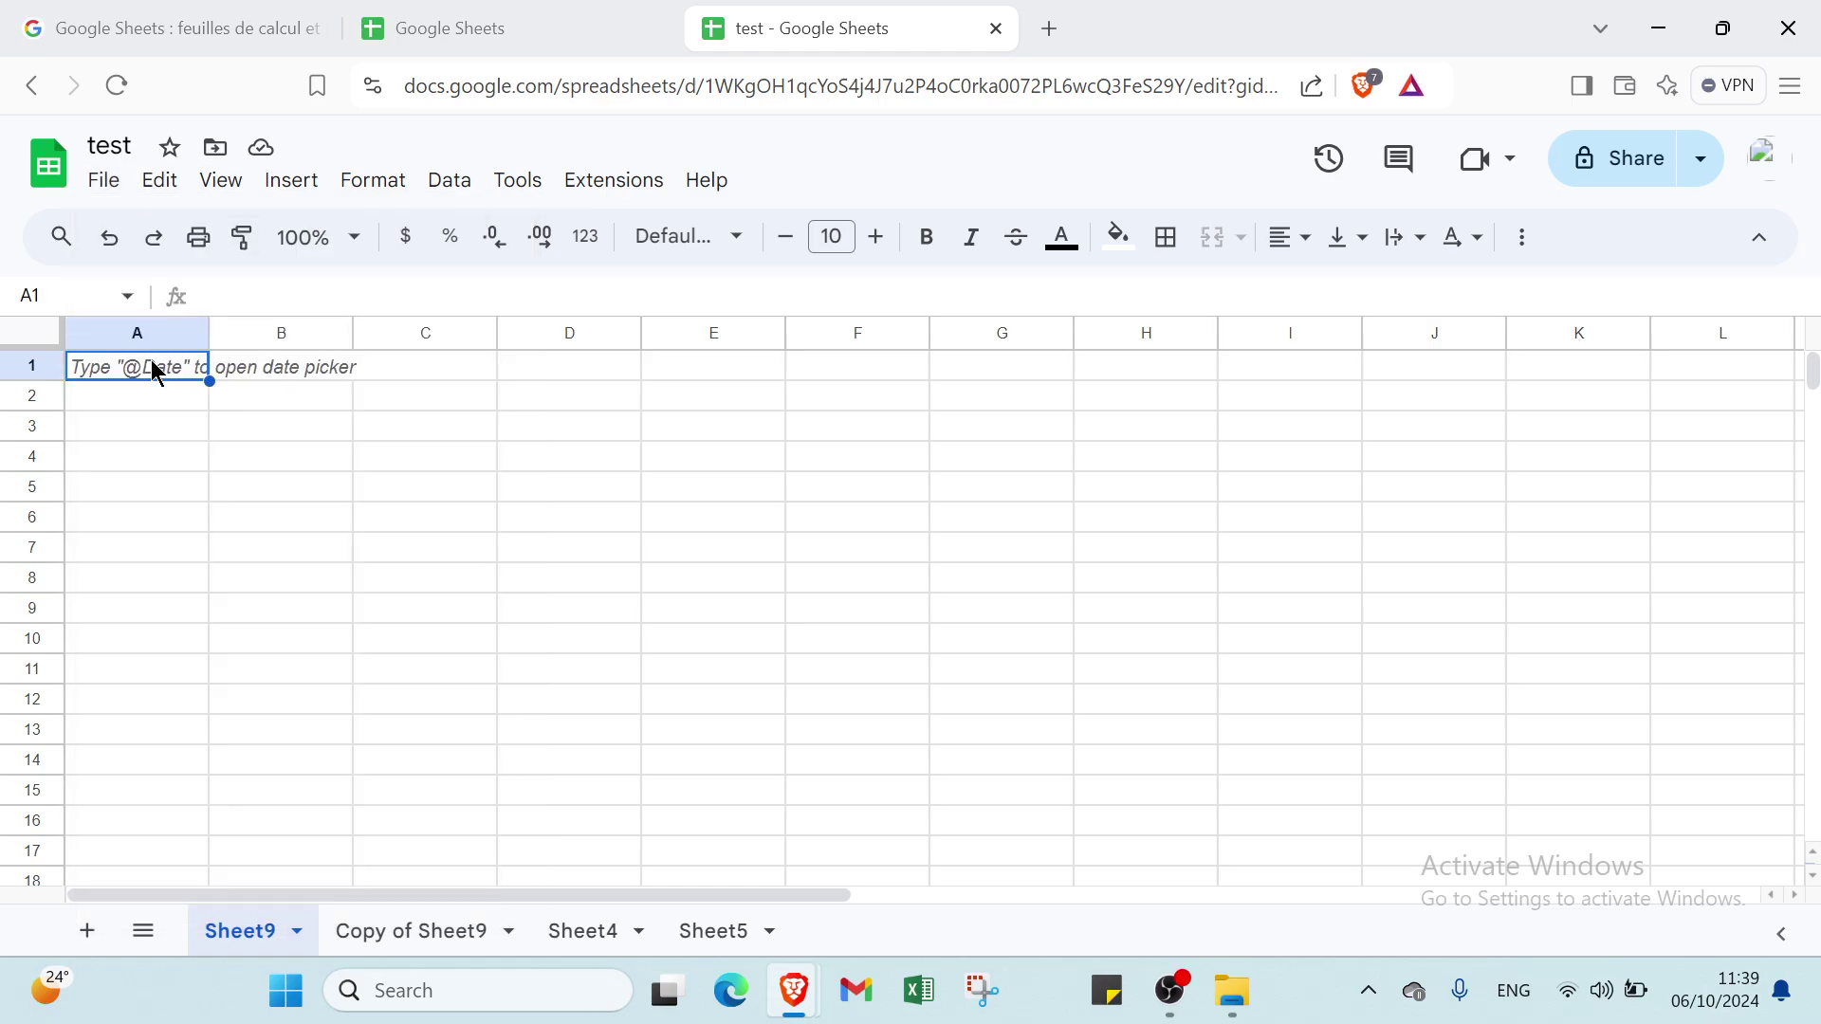
Step: Rename Sheet9 to 'Sheet 1' and Copy of Sheet9 to 'sheet 2'
{"action": "left_click", "coordinate": [294, 933]}
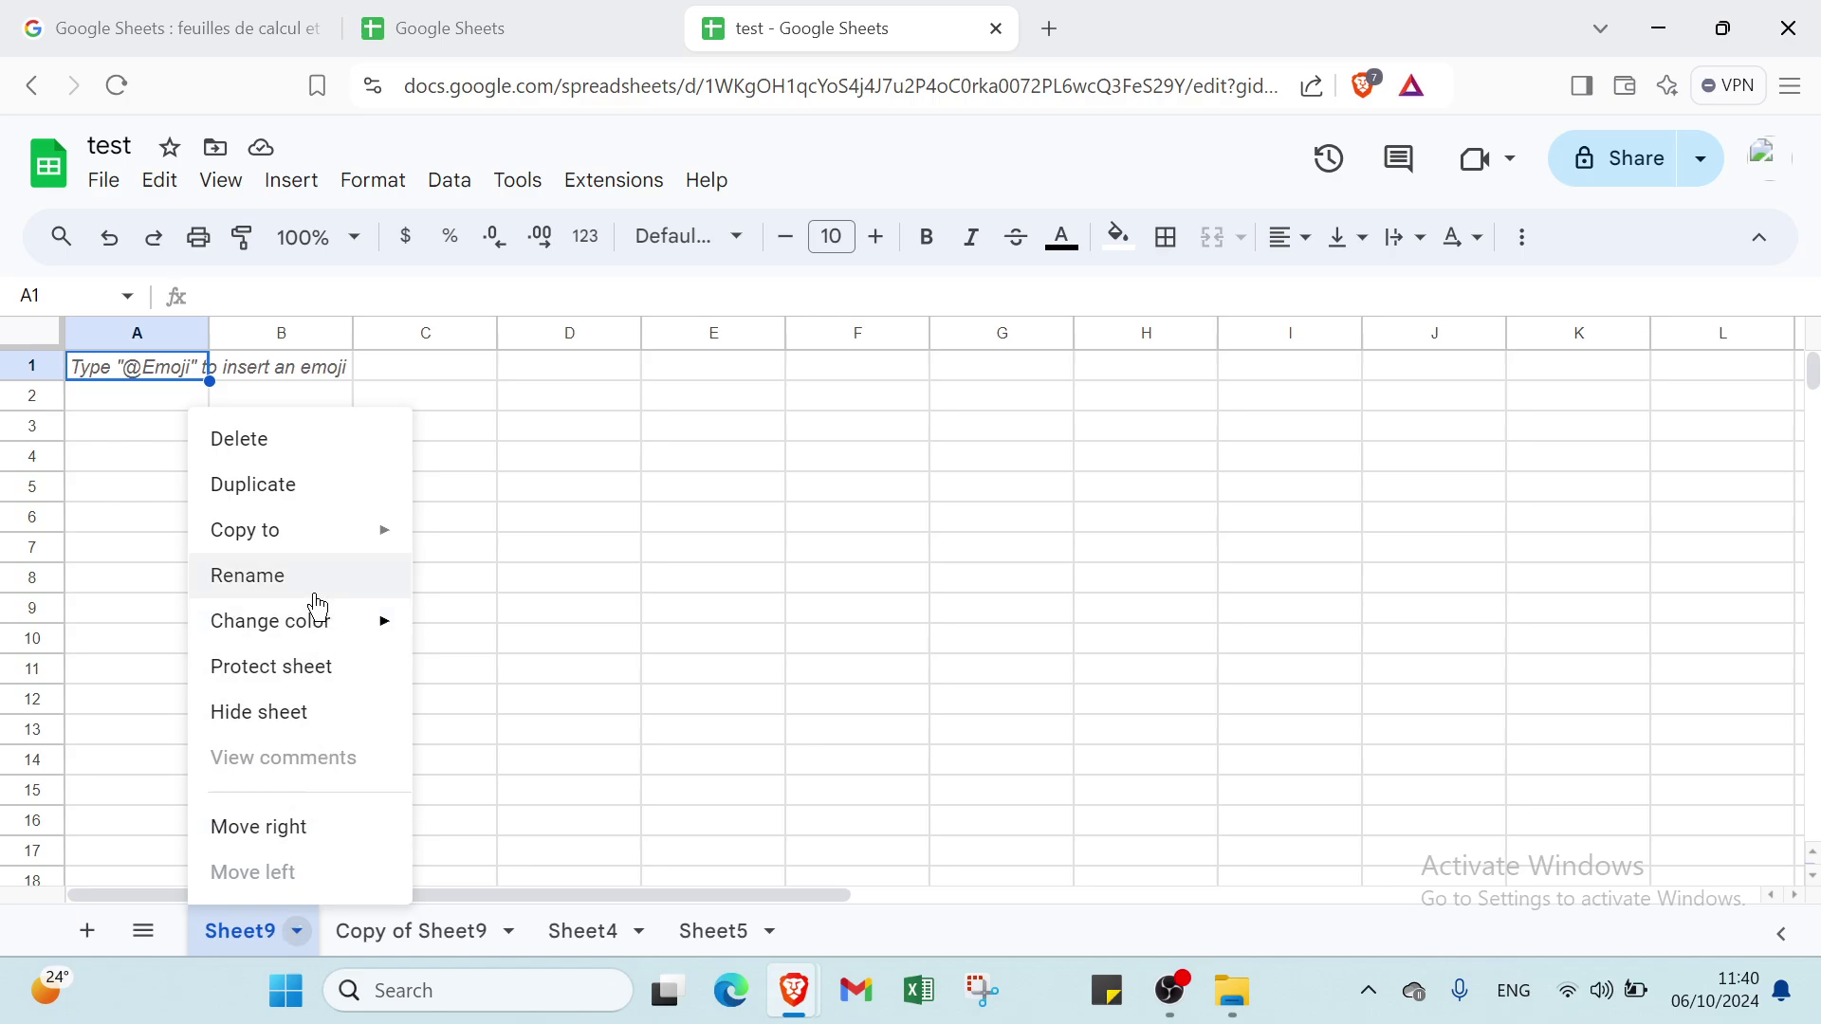
{"action": "left_click", "coordinate": [315, 590]}
{"action": "left_click", "coordinate": [305, 942]}
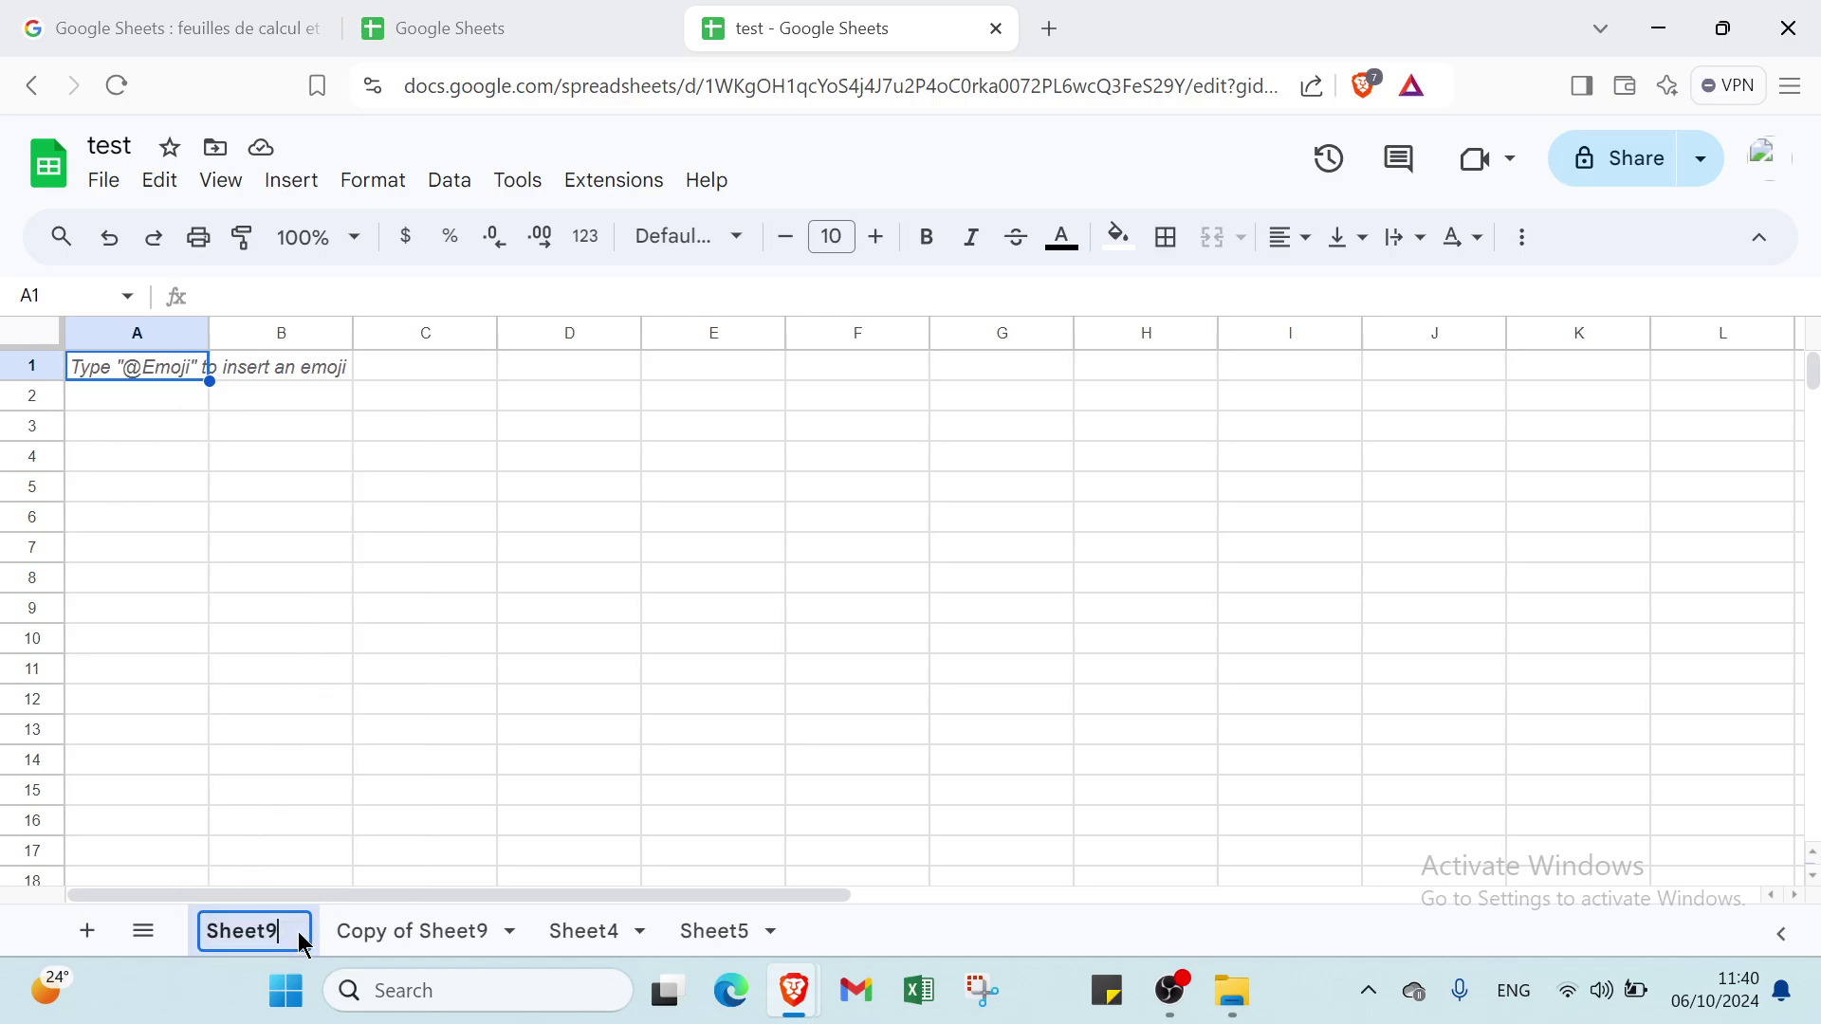
{"action": "key", "text": "BackSpace"}
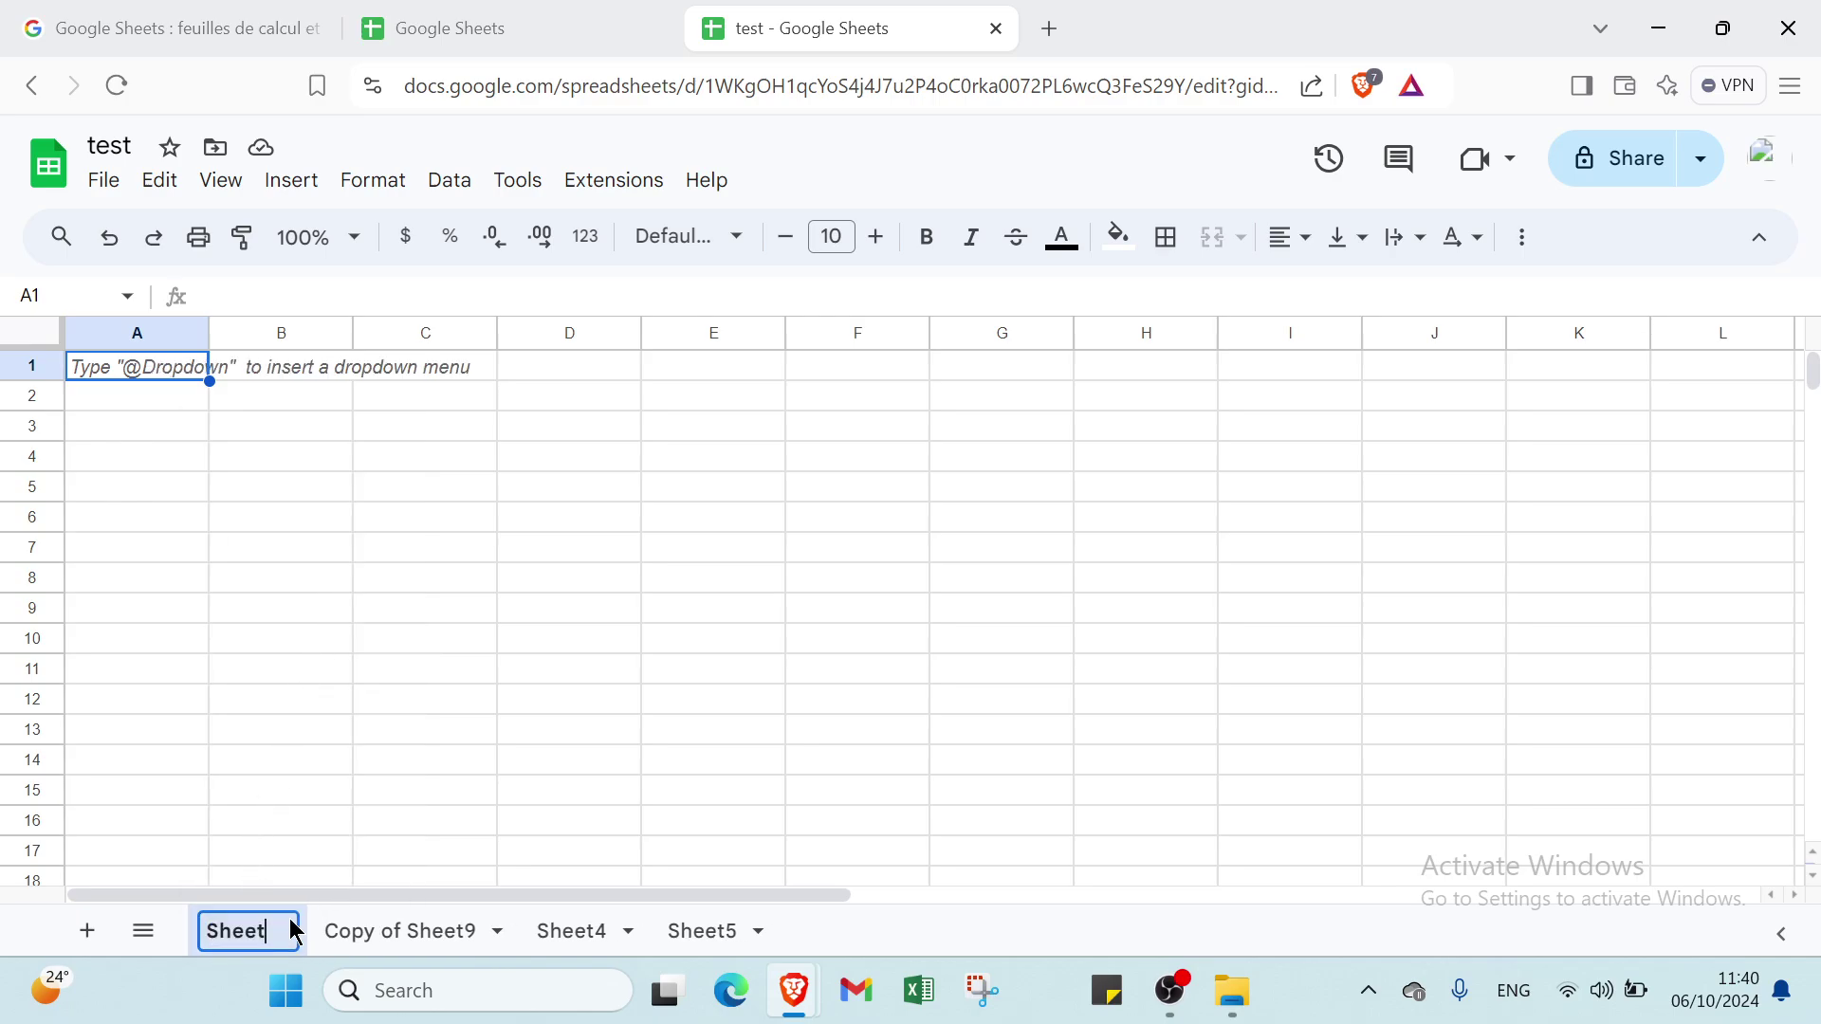
{"action": "type", "text": "1"}
{"action": "key", "text": "Return"}
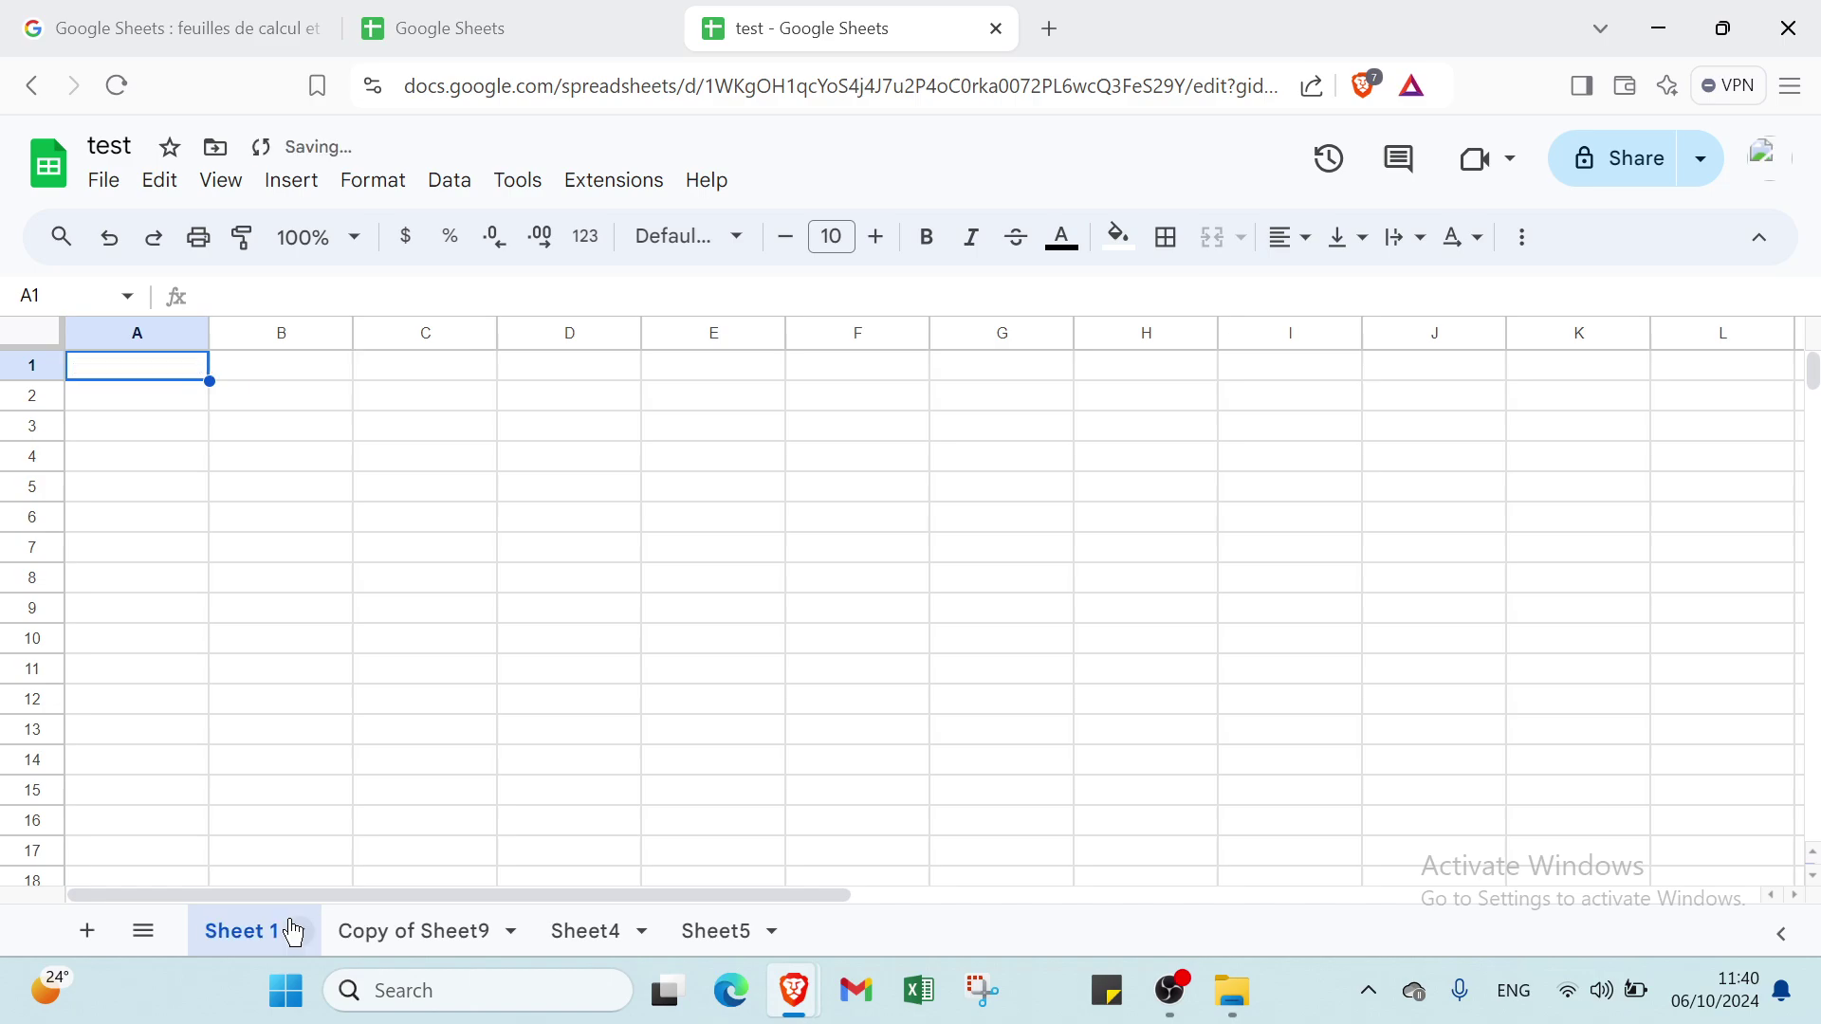
{"action": "left_click", "coordinate": [416, 943]}
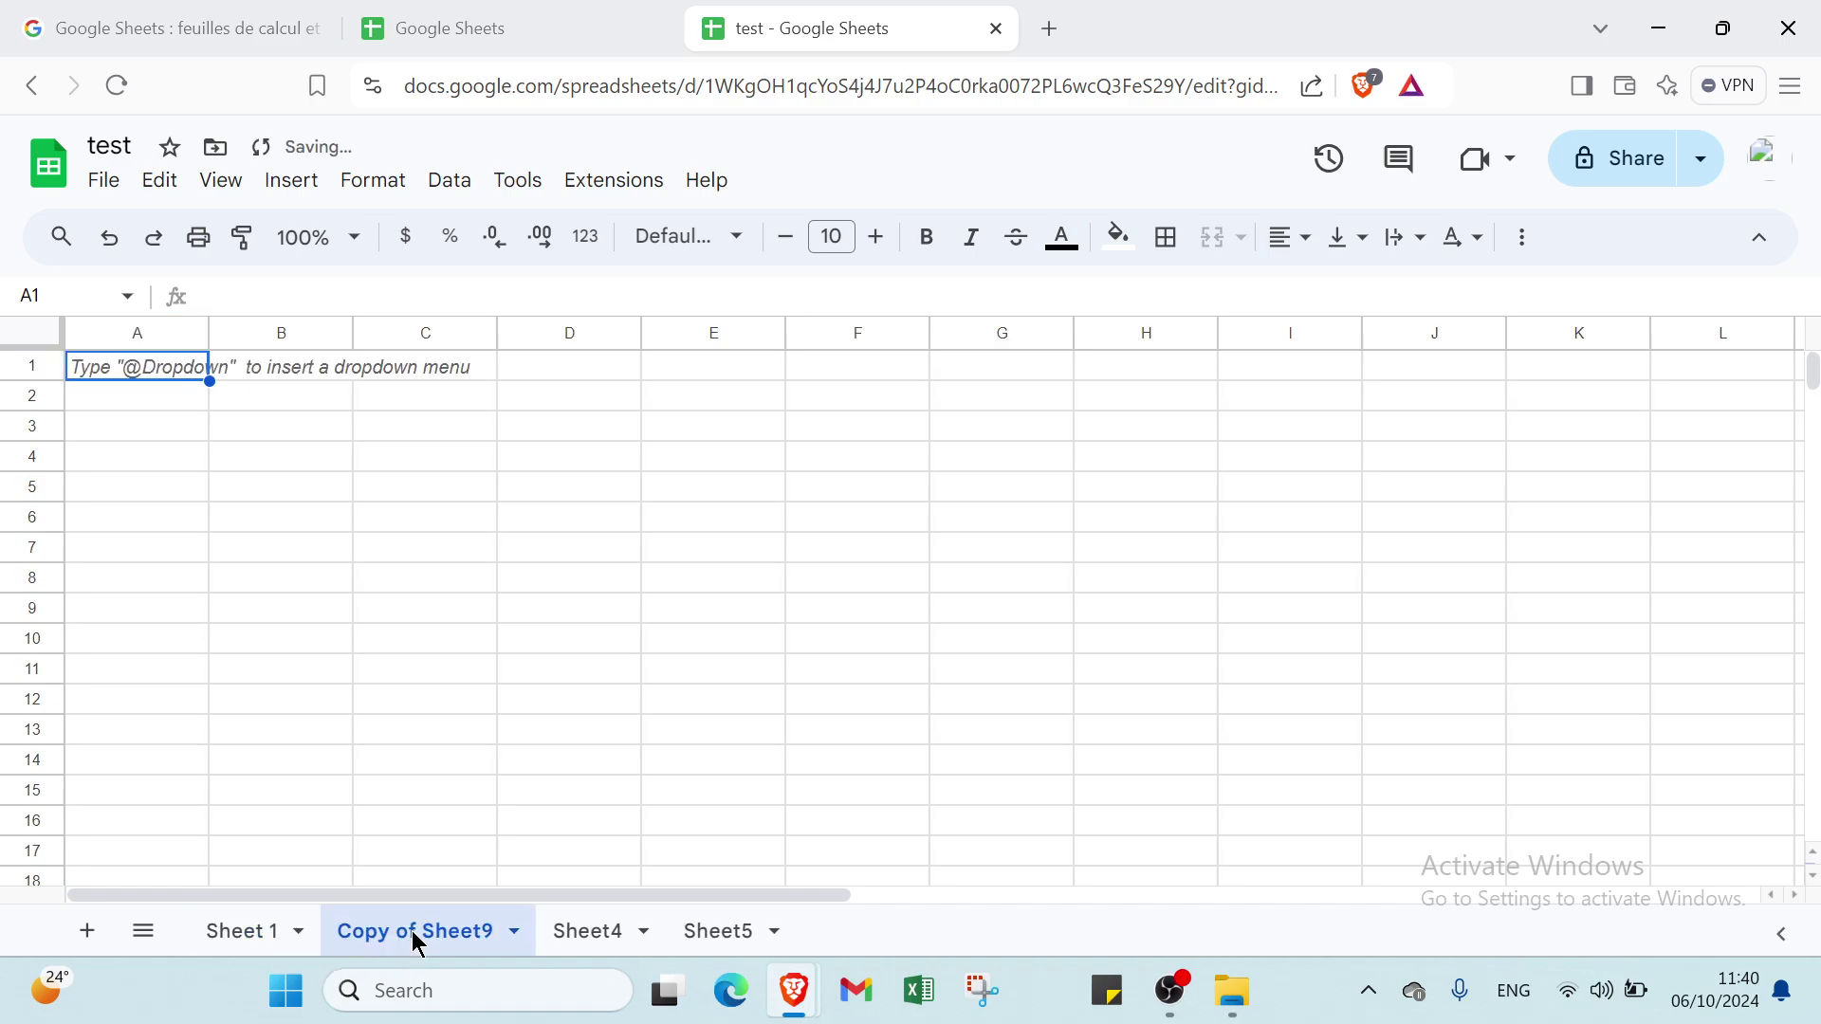
{"action": "left_click", "coordinate": [514, 932]}
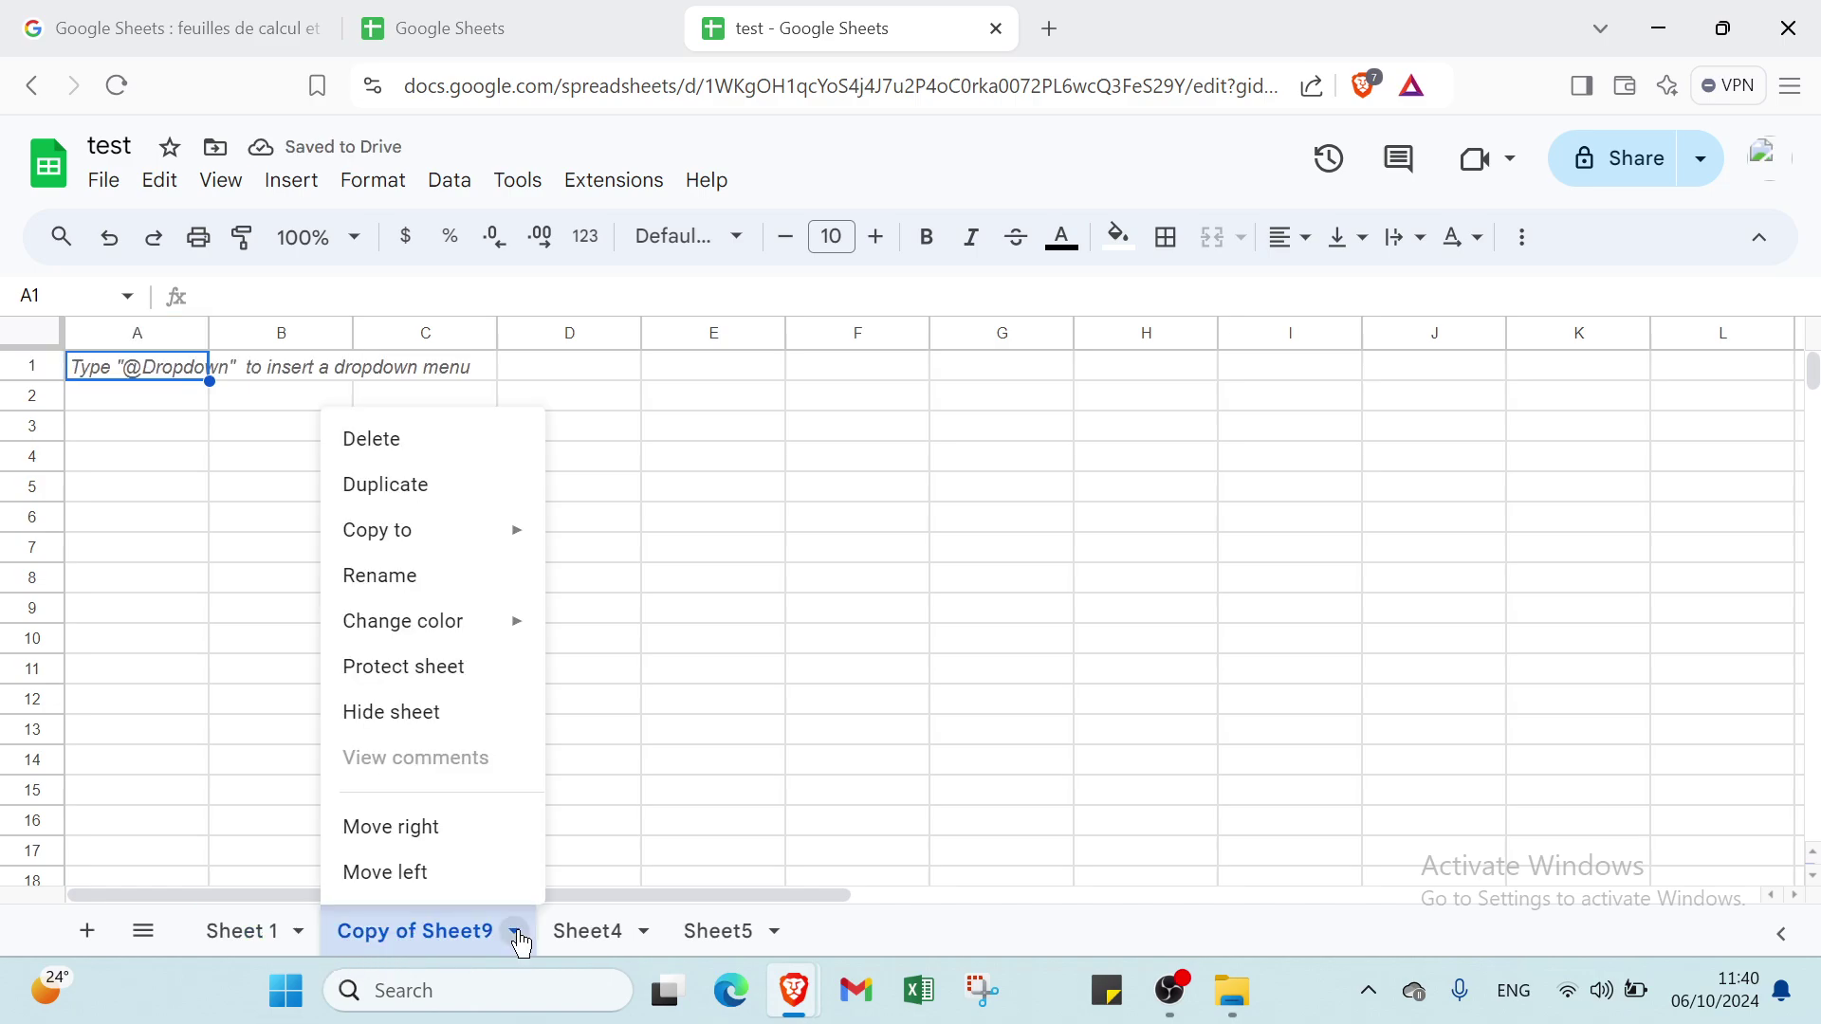
{"action": "left_click", "coordinate": [440, 577]}
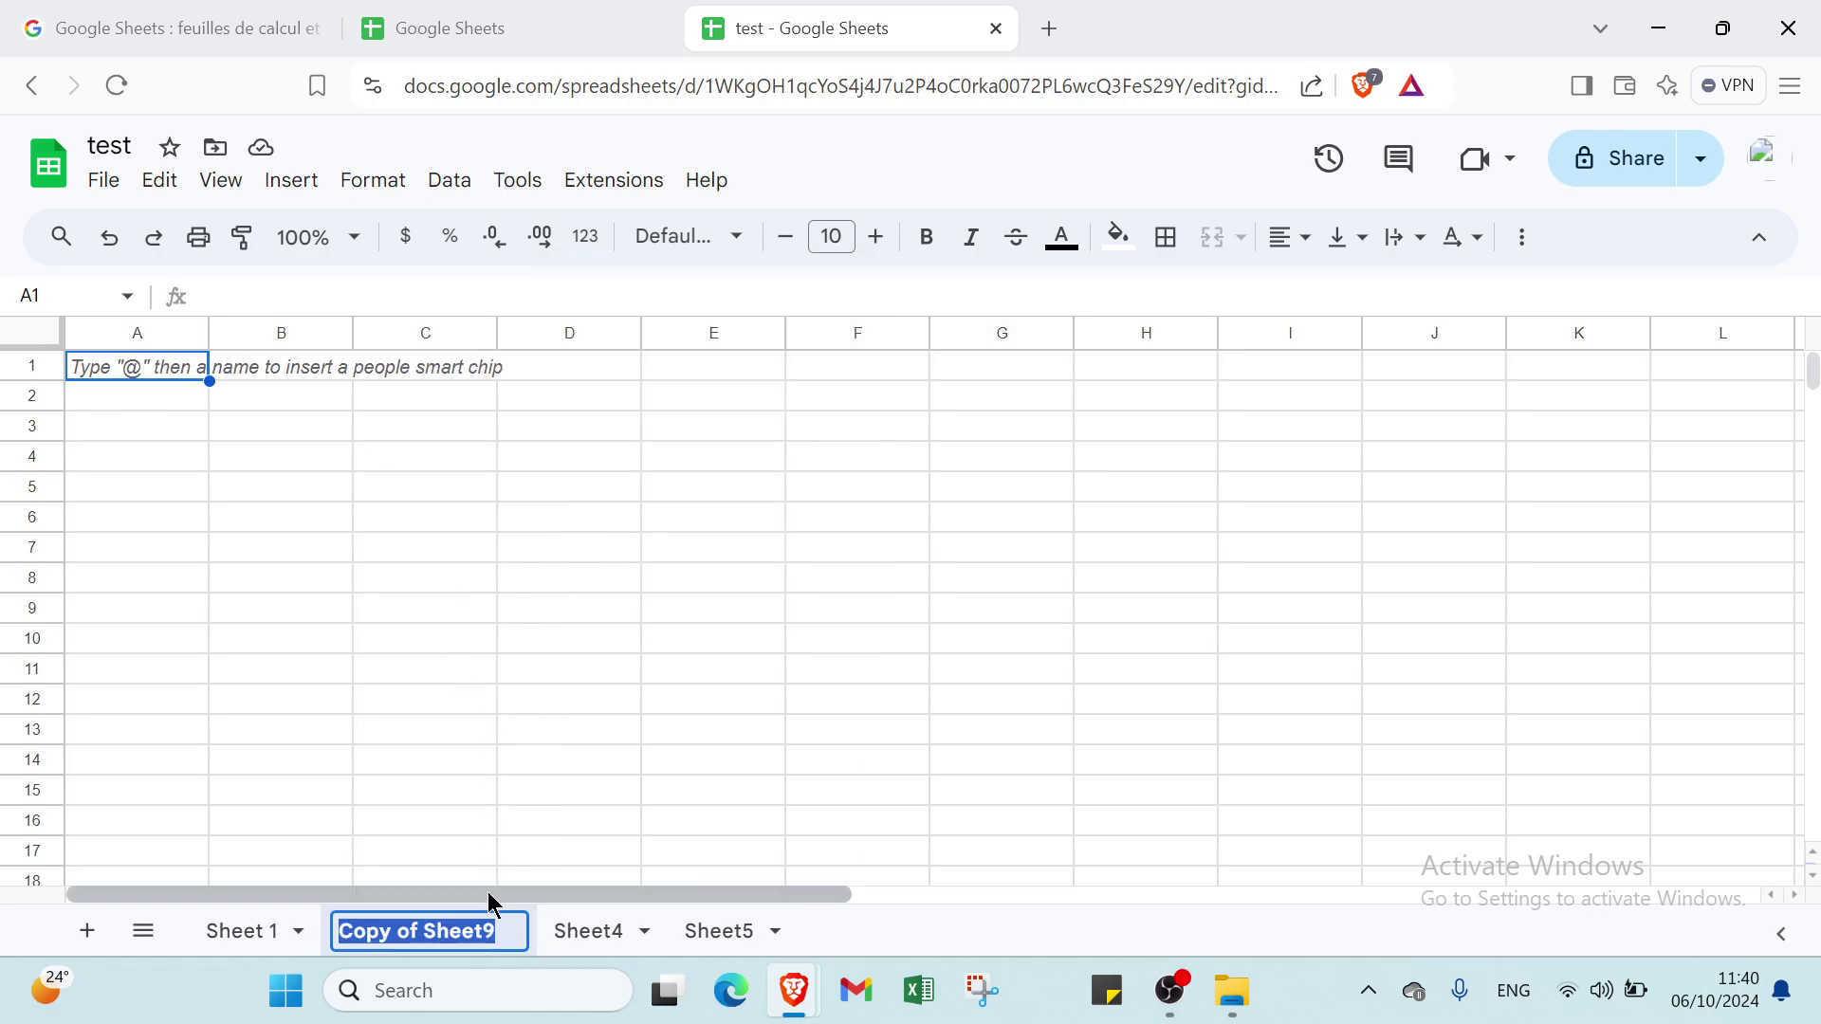
{"action": "key", "text": "BackSpace"}
{"action": "type", "text": "sh"}
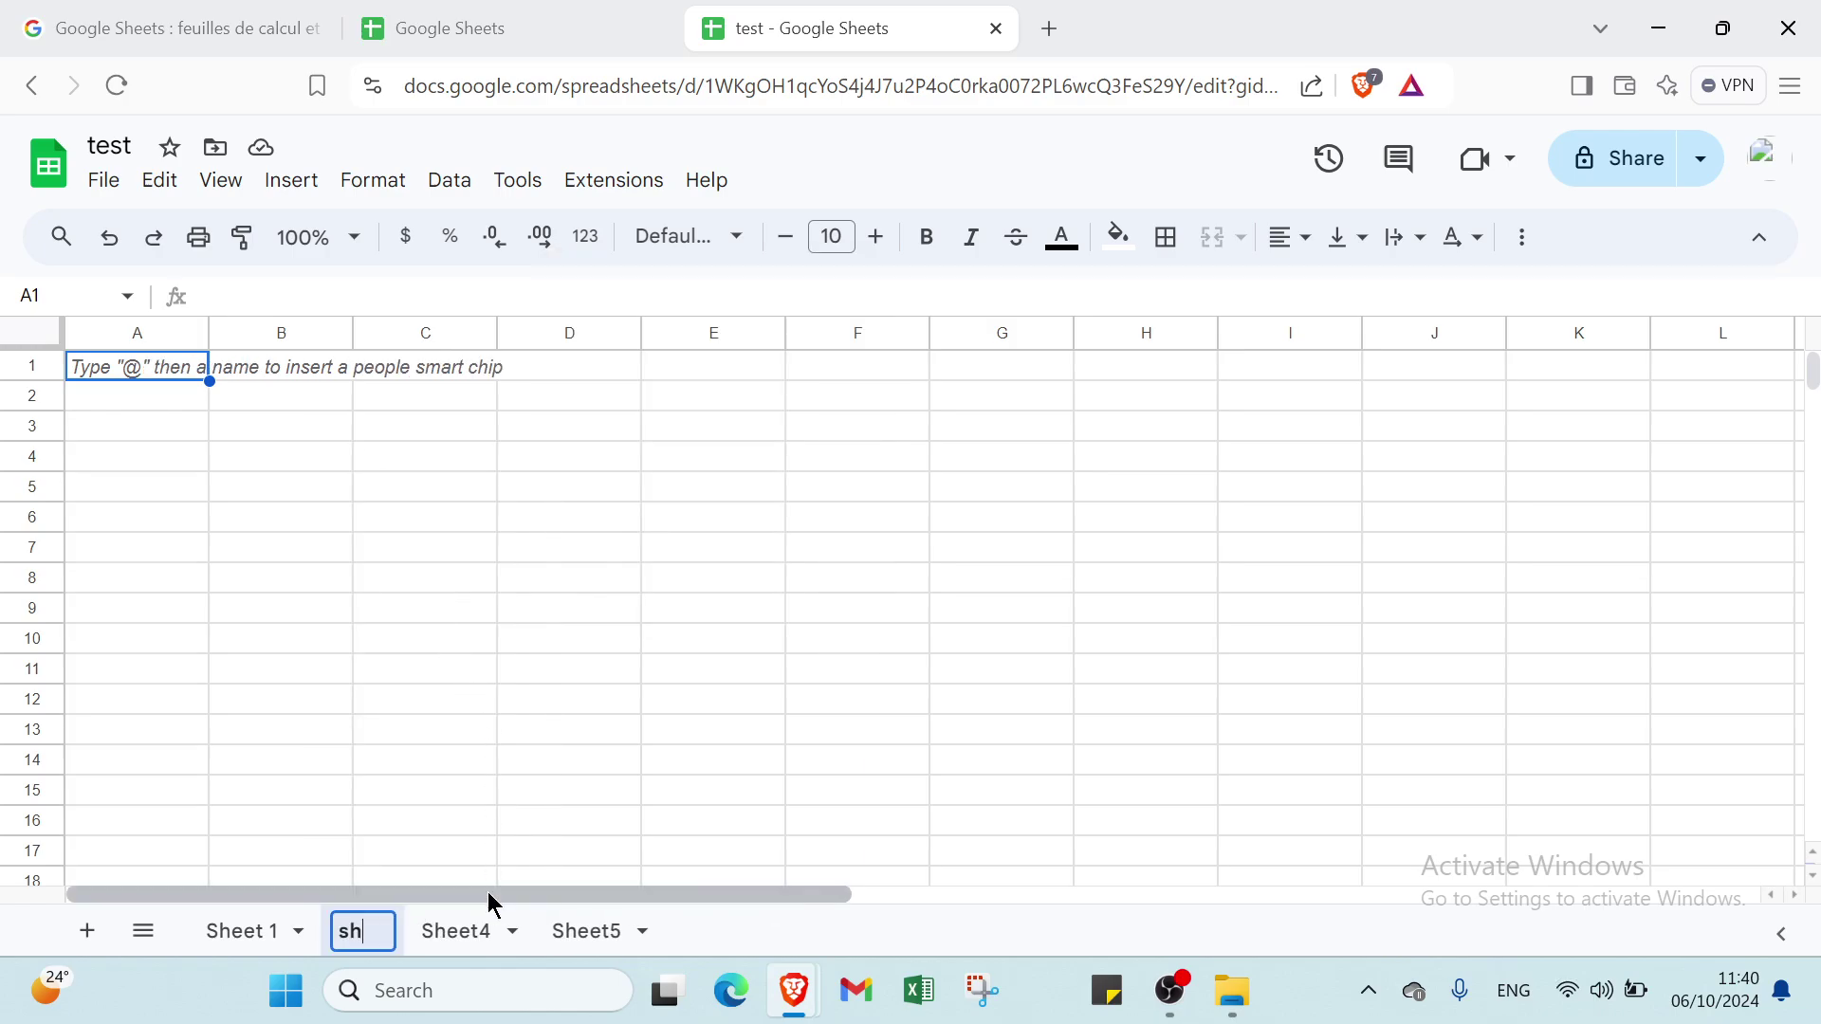
{"action": "type", "text": "eet 2"}
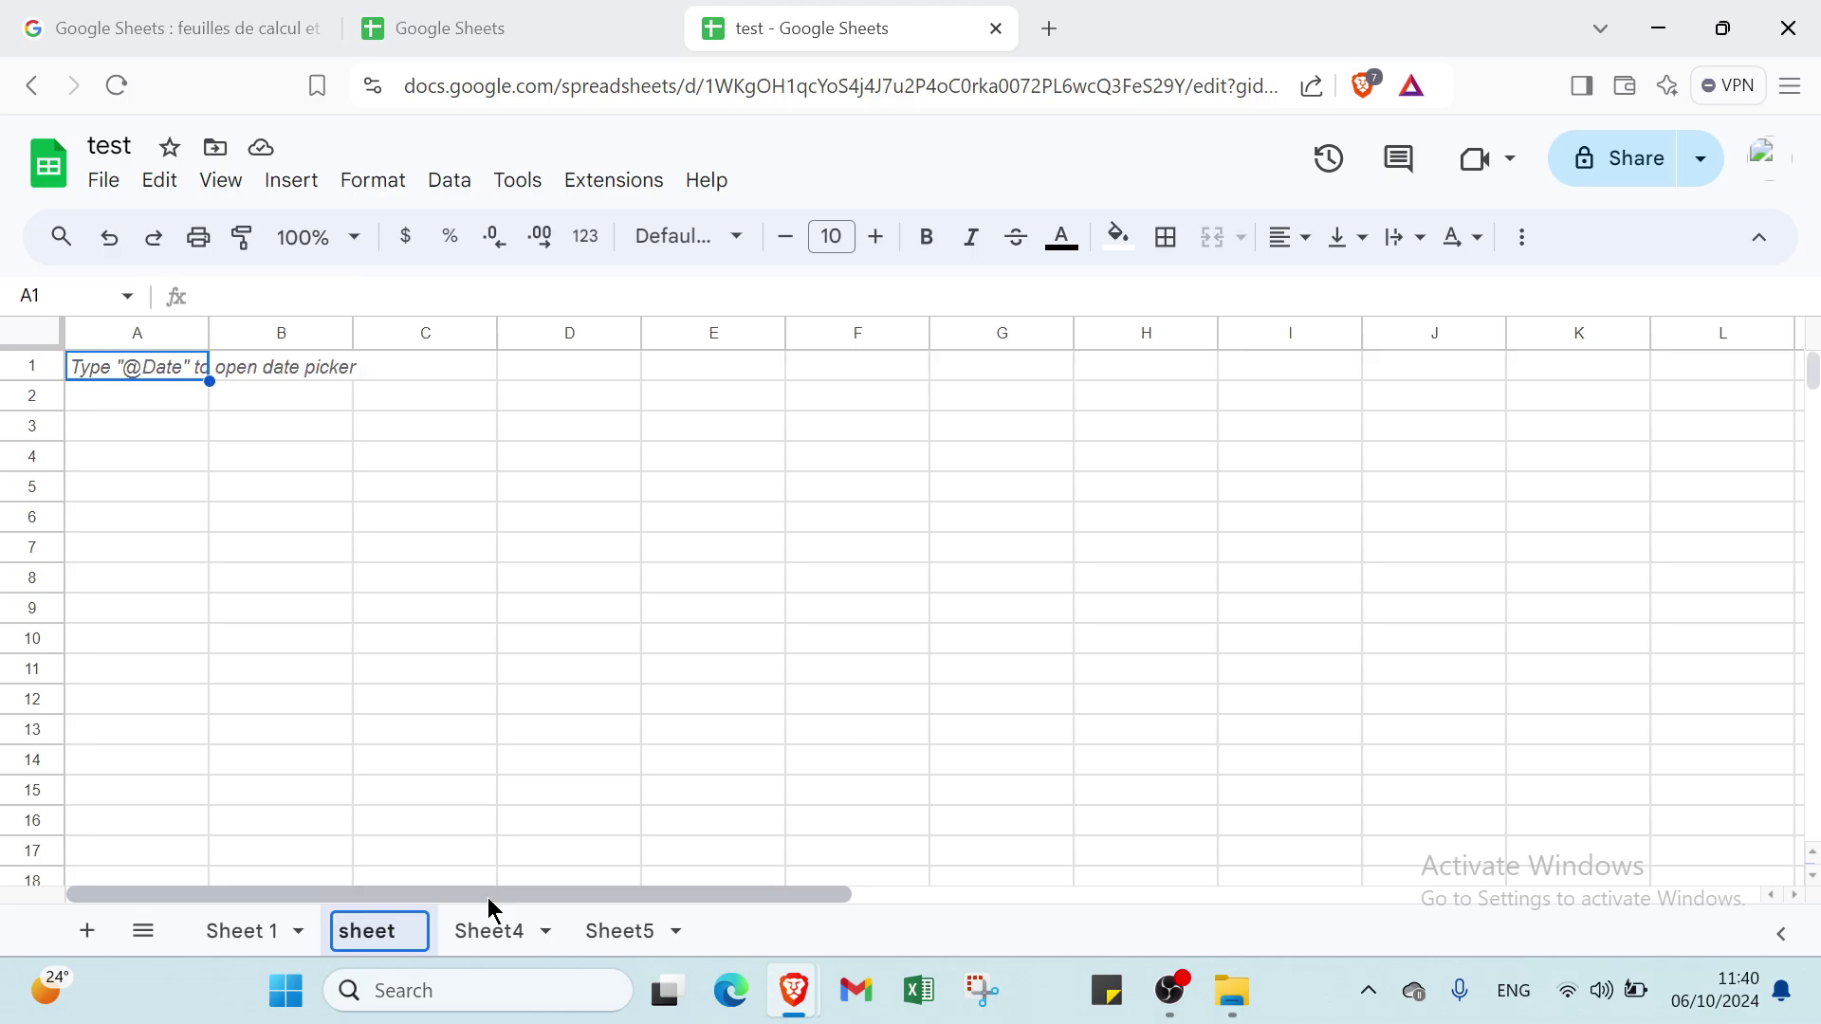
{"action": "left_click", "coordinate": [509, 933]}
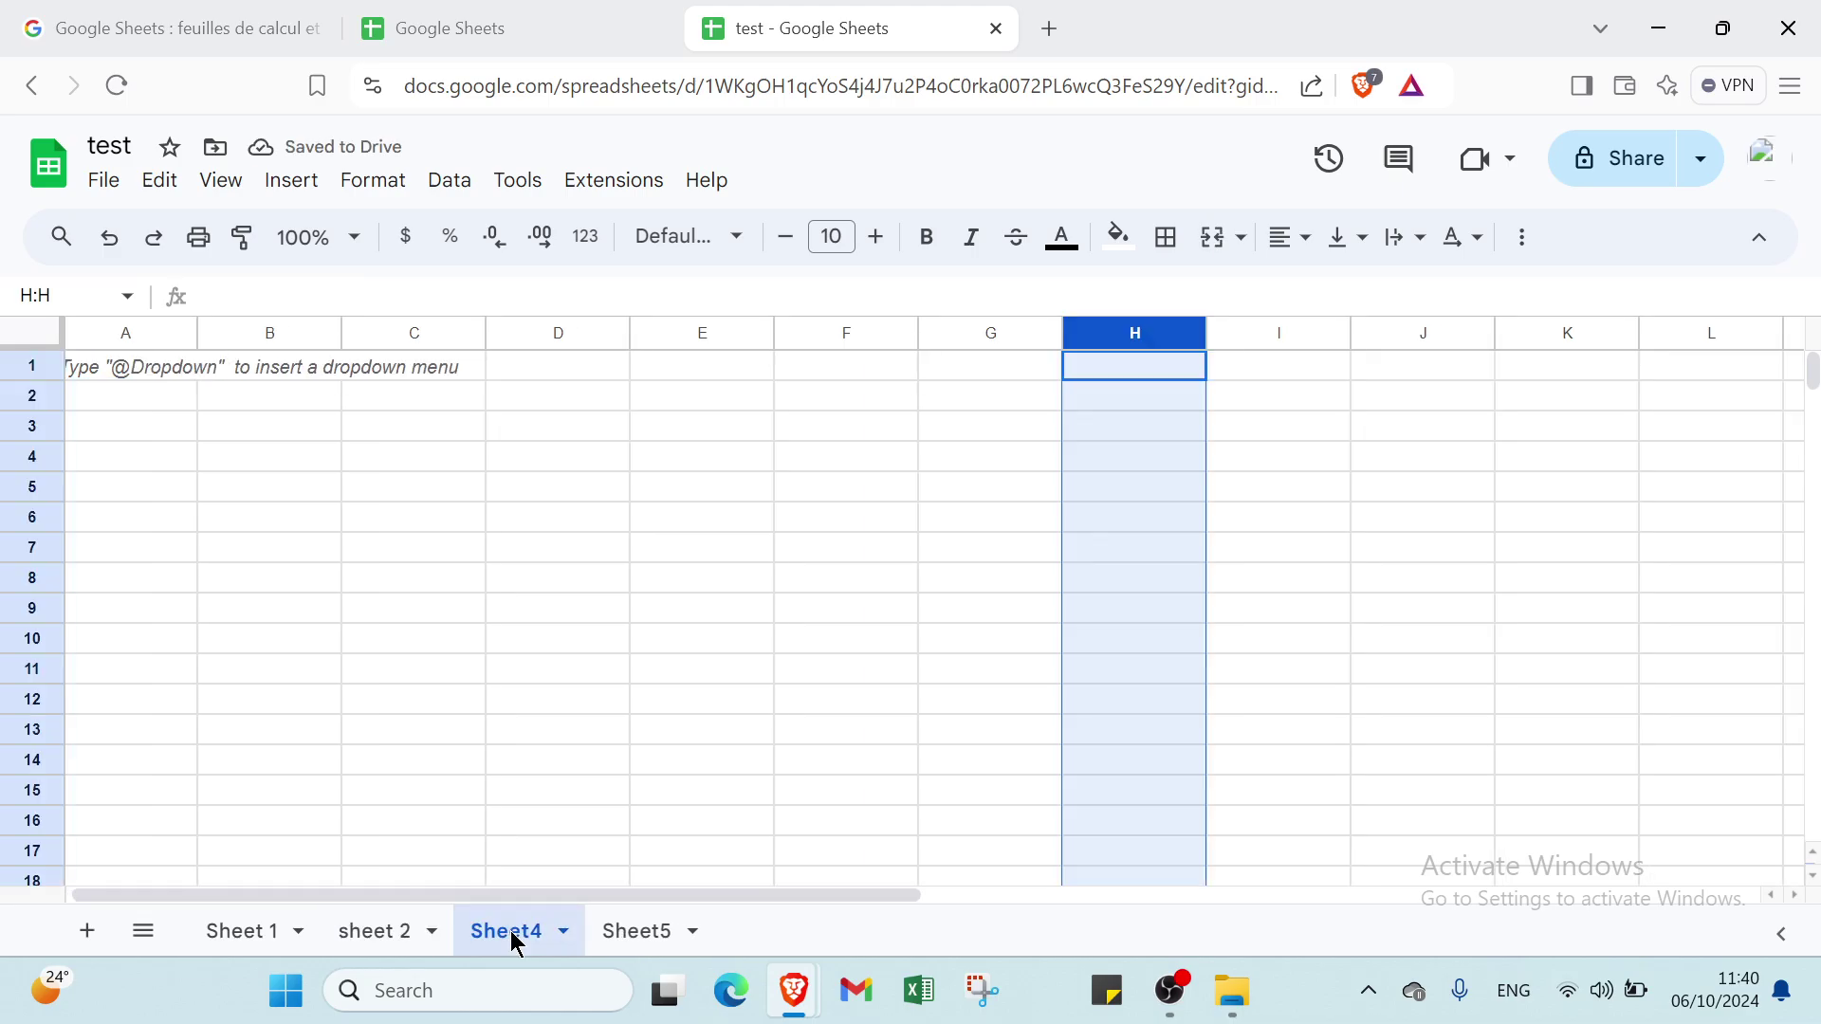
Step: Rename Sheet4 to 'sheet 3' and Sheet5 to 'sheet 4'
{"action": "left_click", "coordinate": [564, 930]}
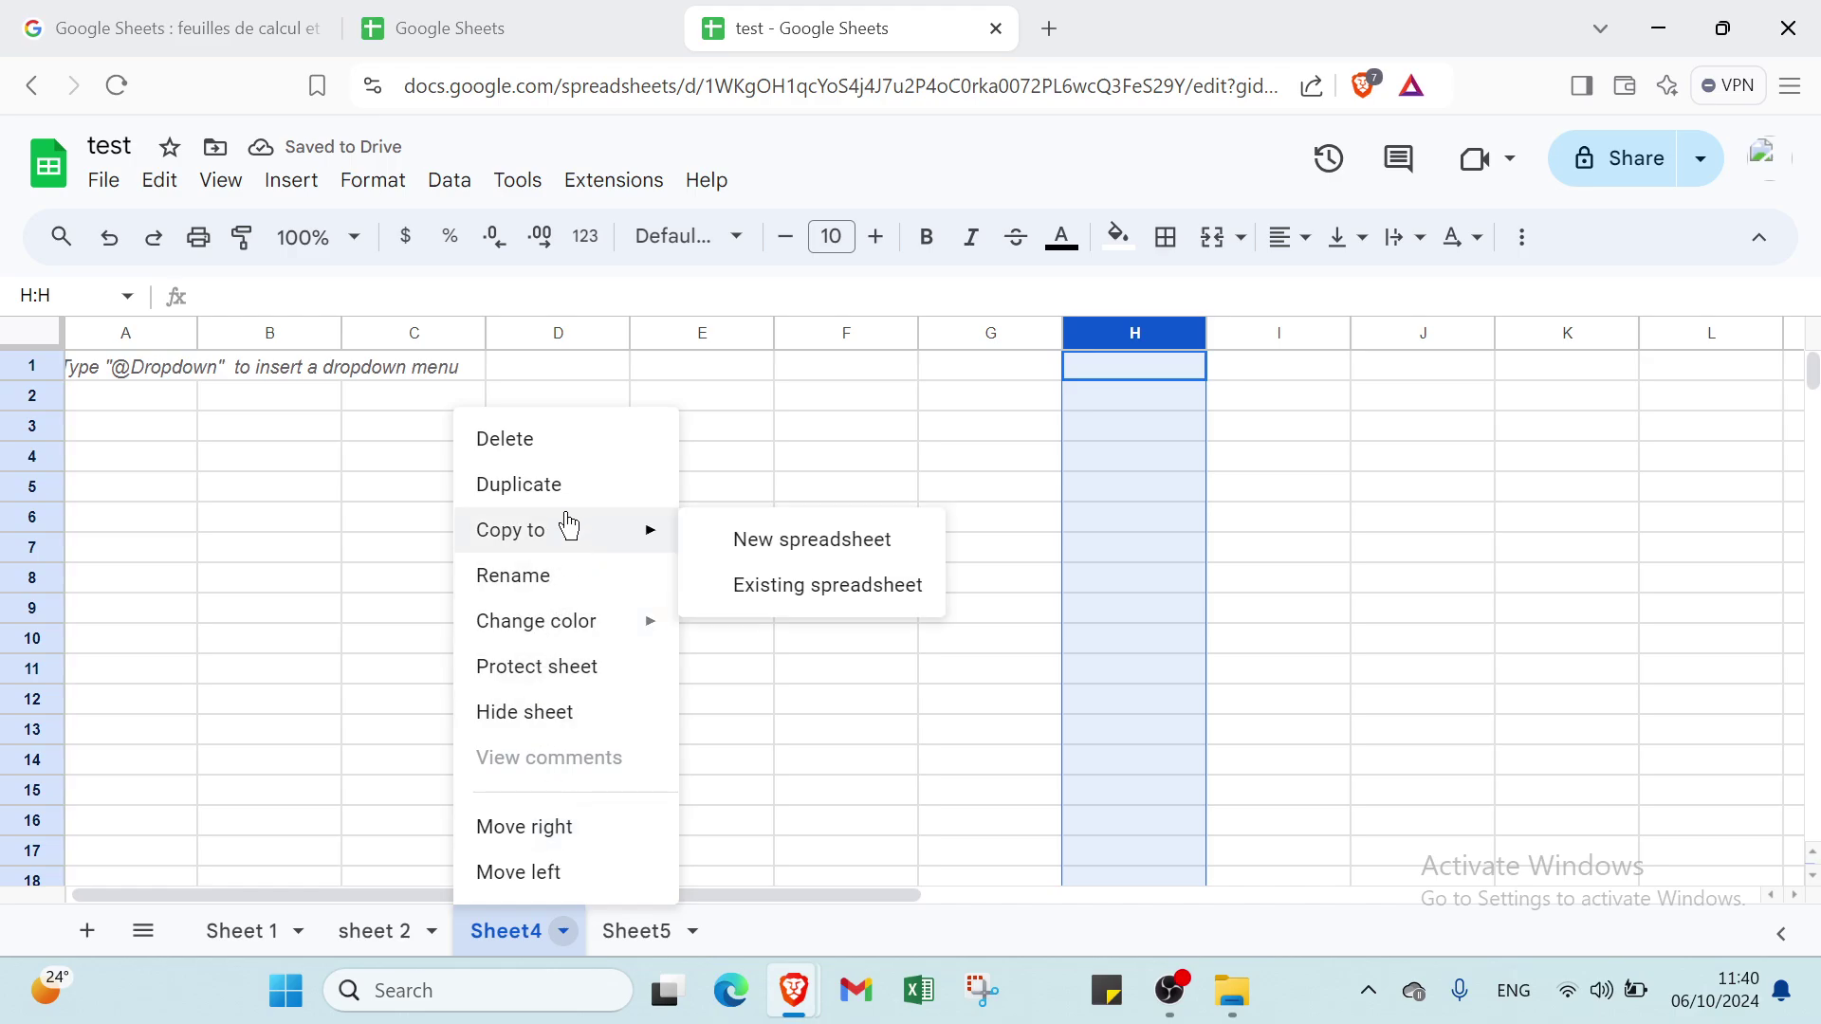
{"action": "left_click", "coordinate": [560, 586]}
{"action": "type", "text": "sh"}
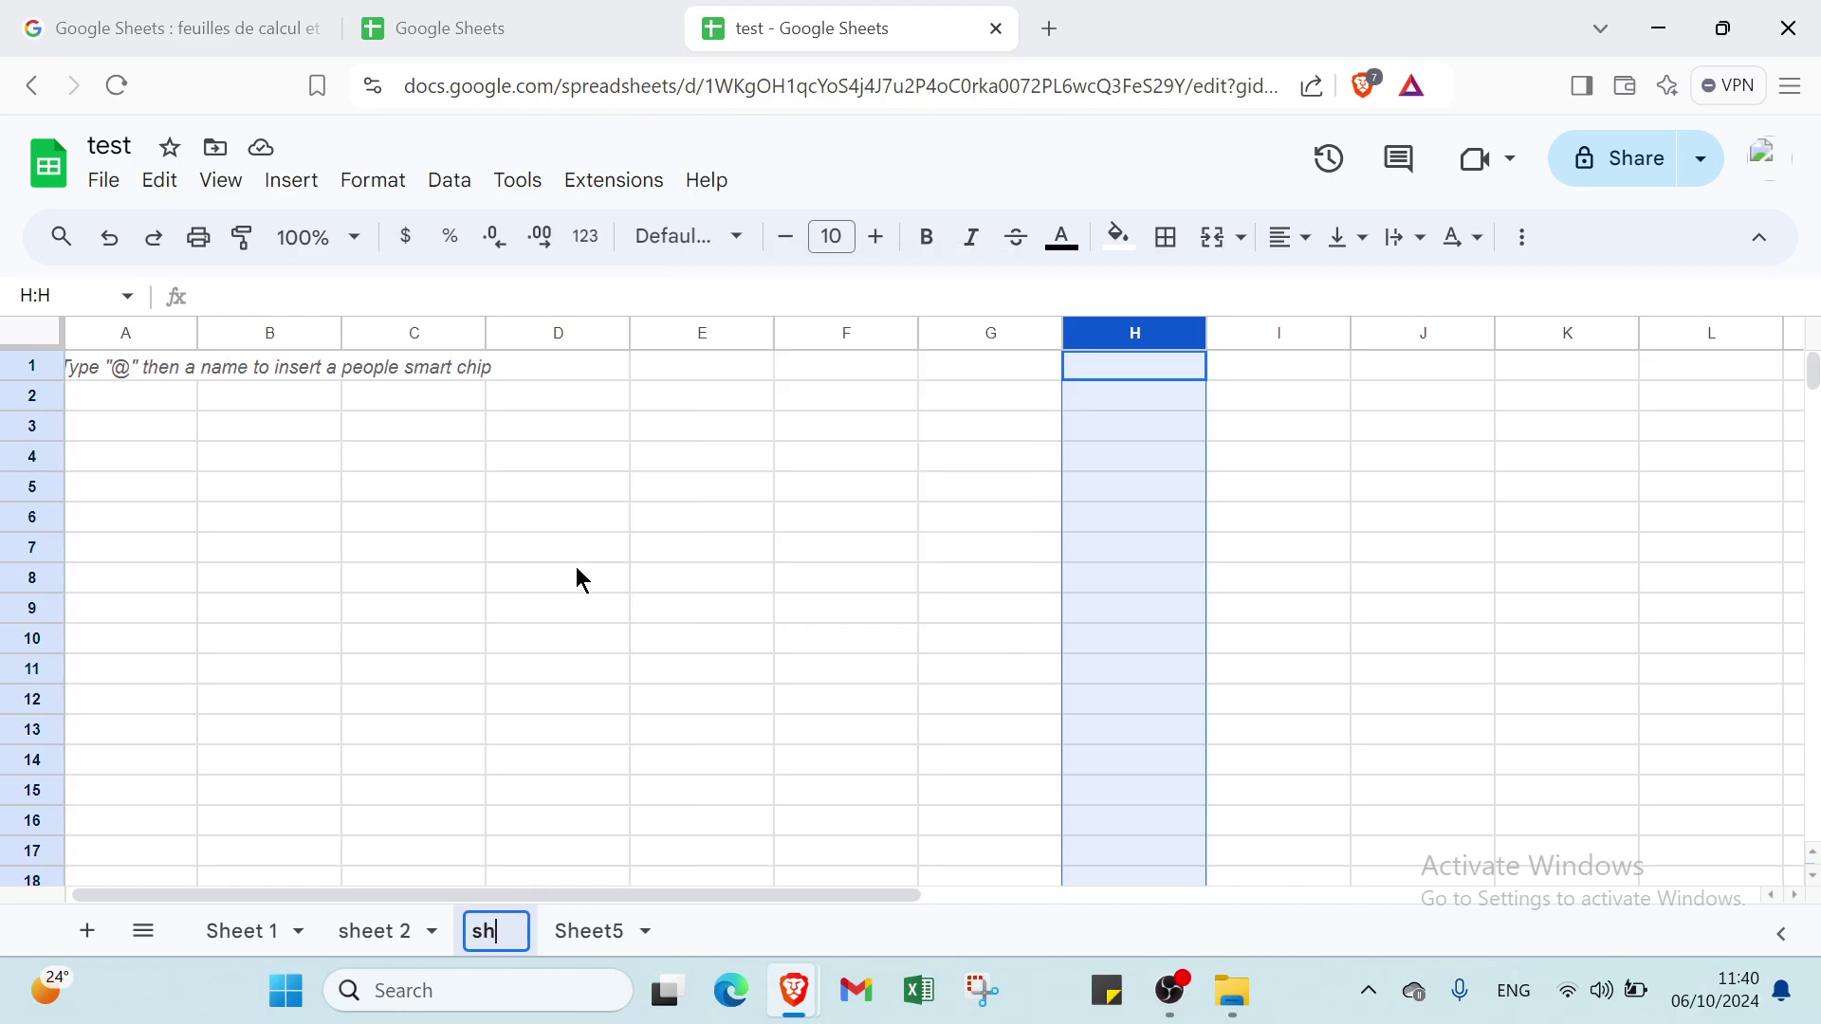
{"action": "type", "text": "eet 3"}
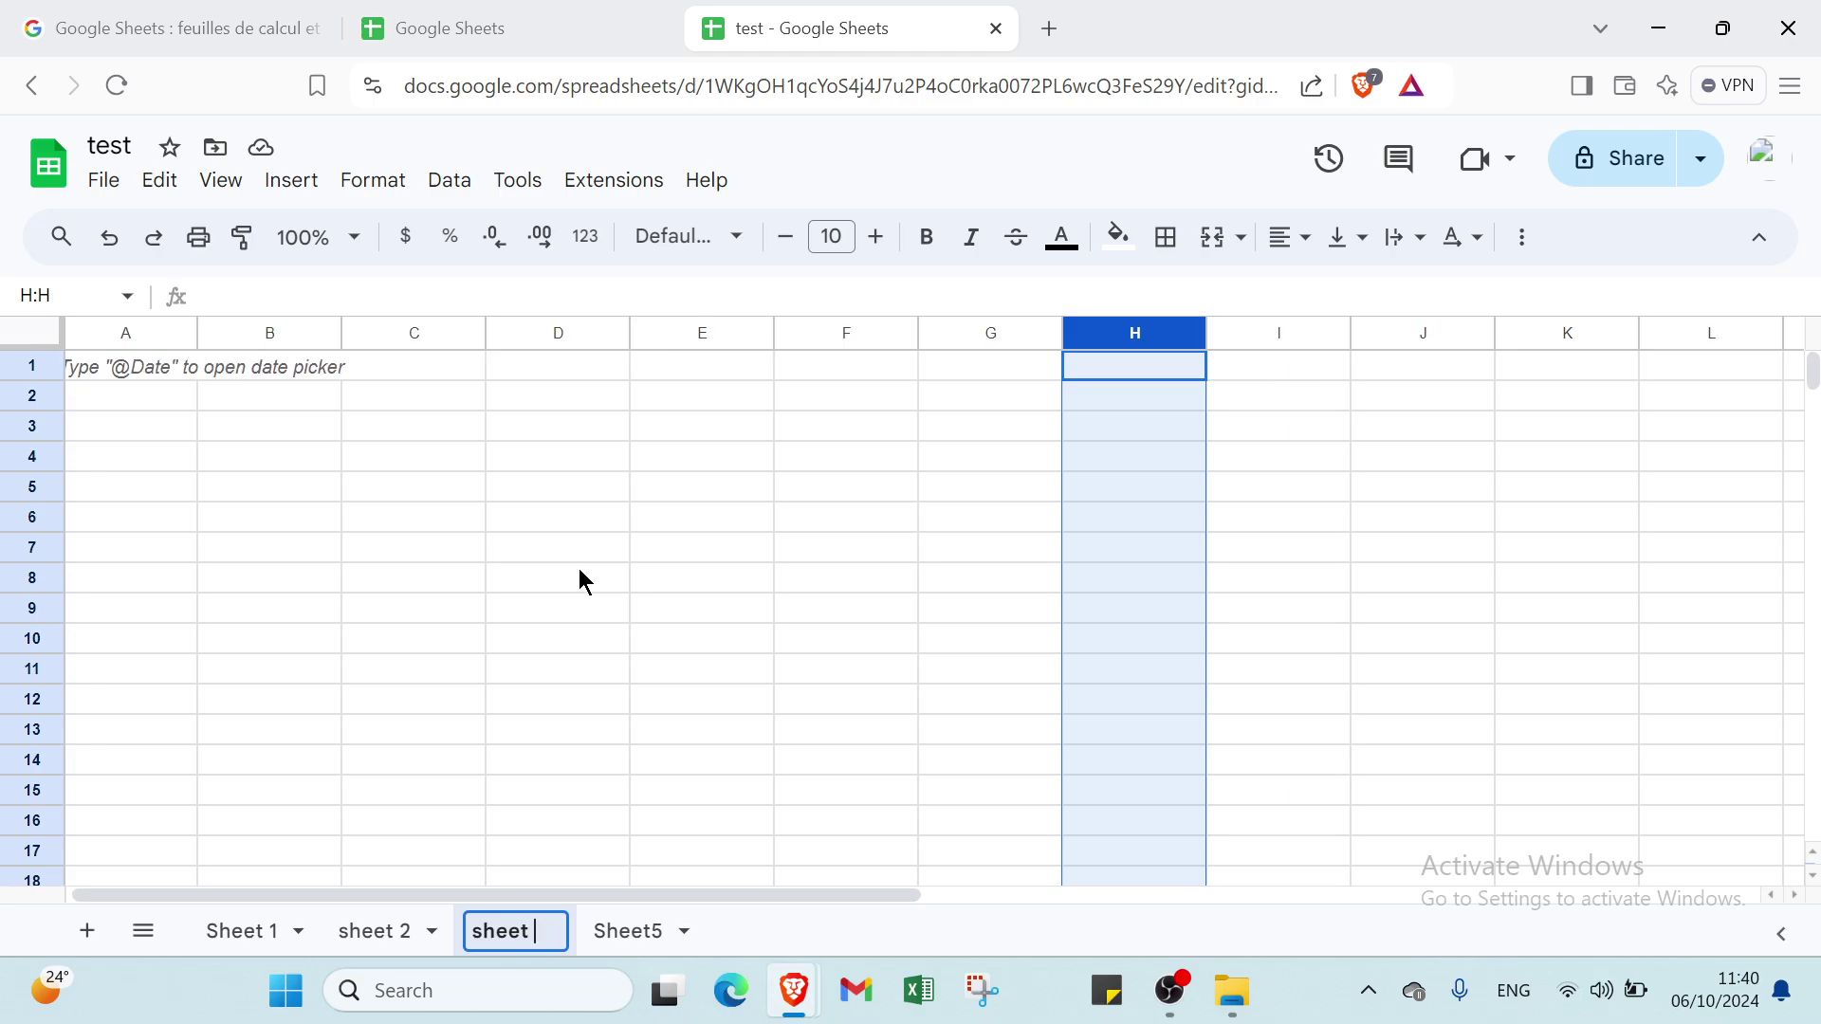
{"action": "left_click", "coordinate": [632, 928]}
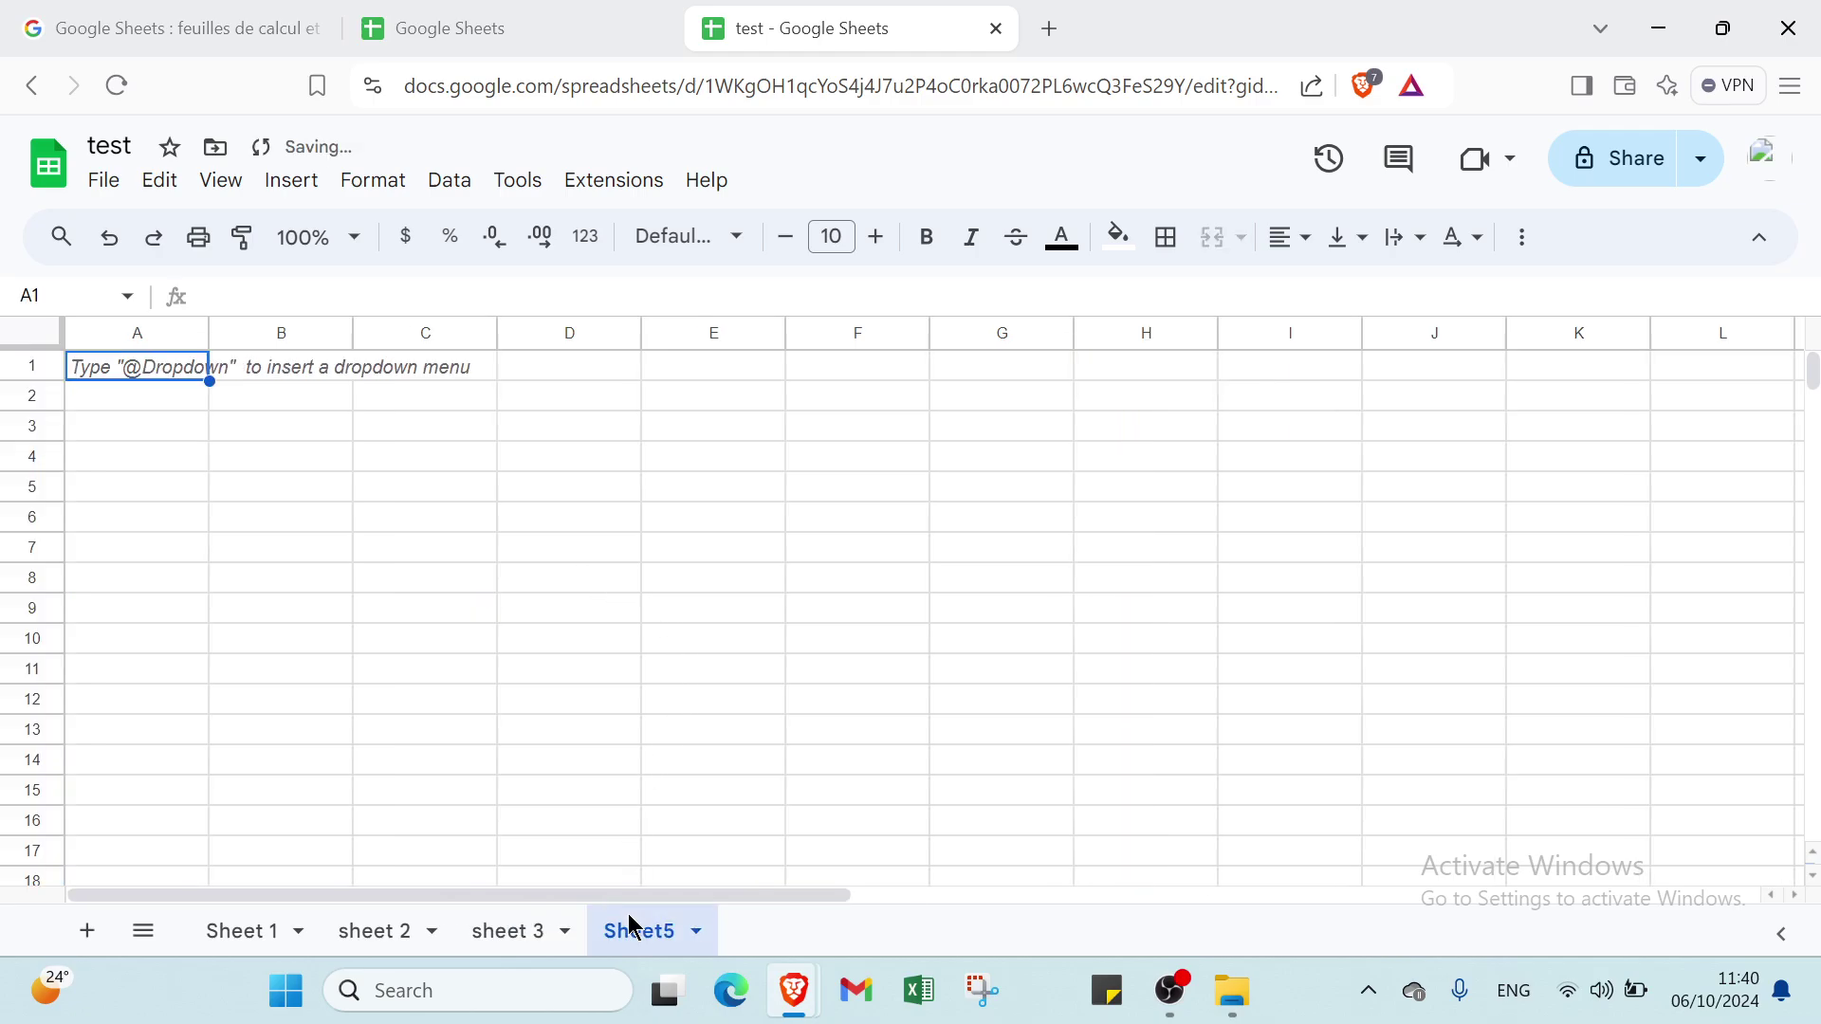
{"action": "left_click", "coordinate": [695, 933]}
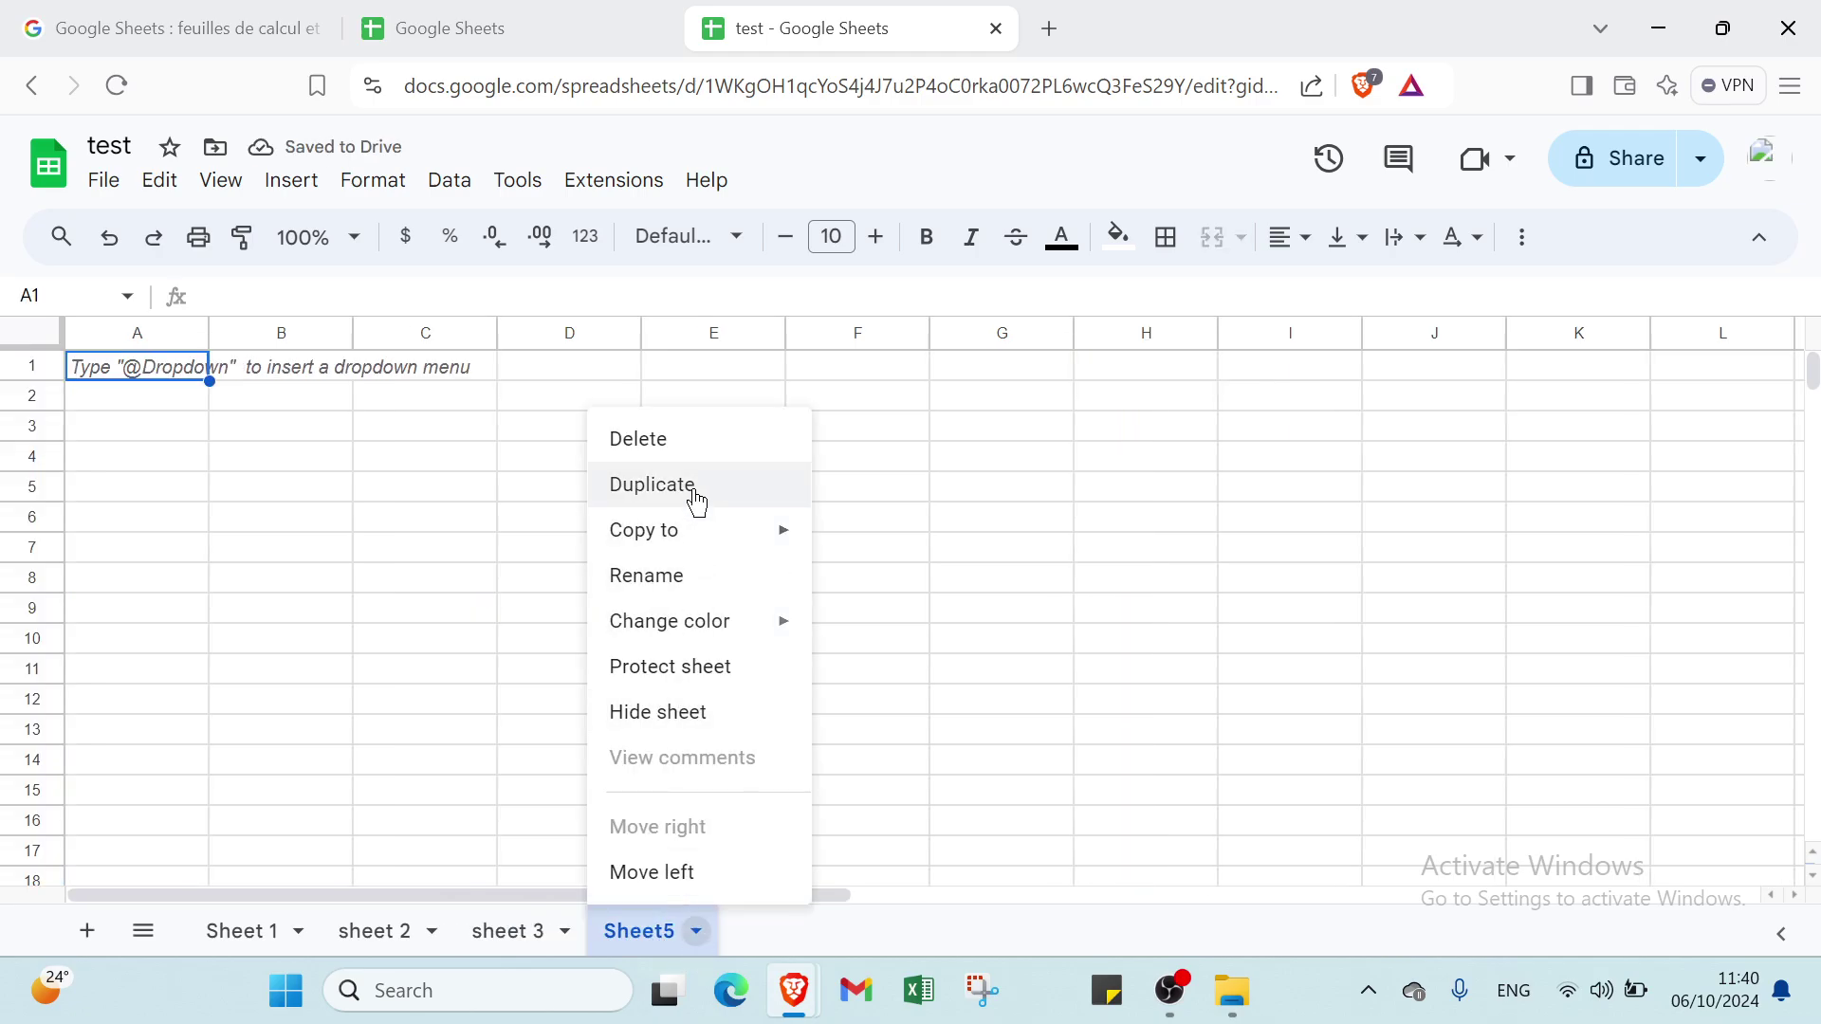
{"action": "left_click", "coordinate": [696, 579]}
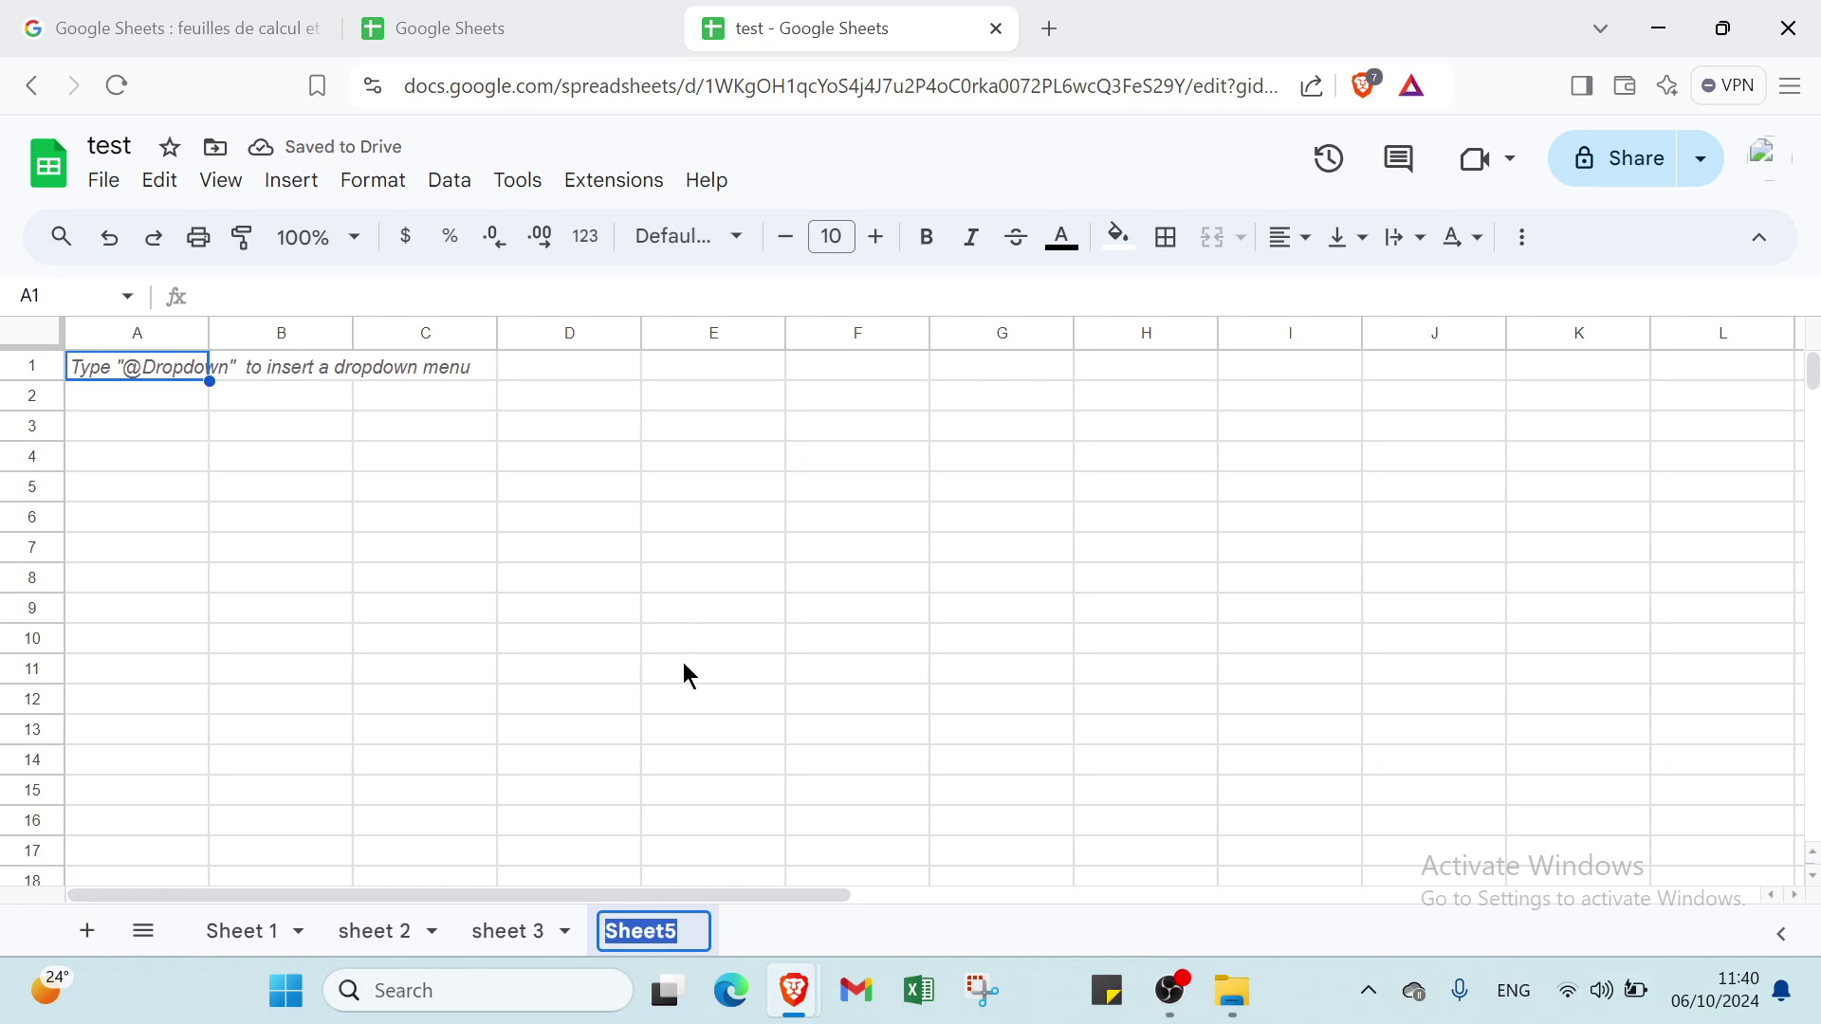
{"action": "type", "text": "s"}
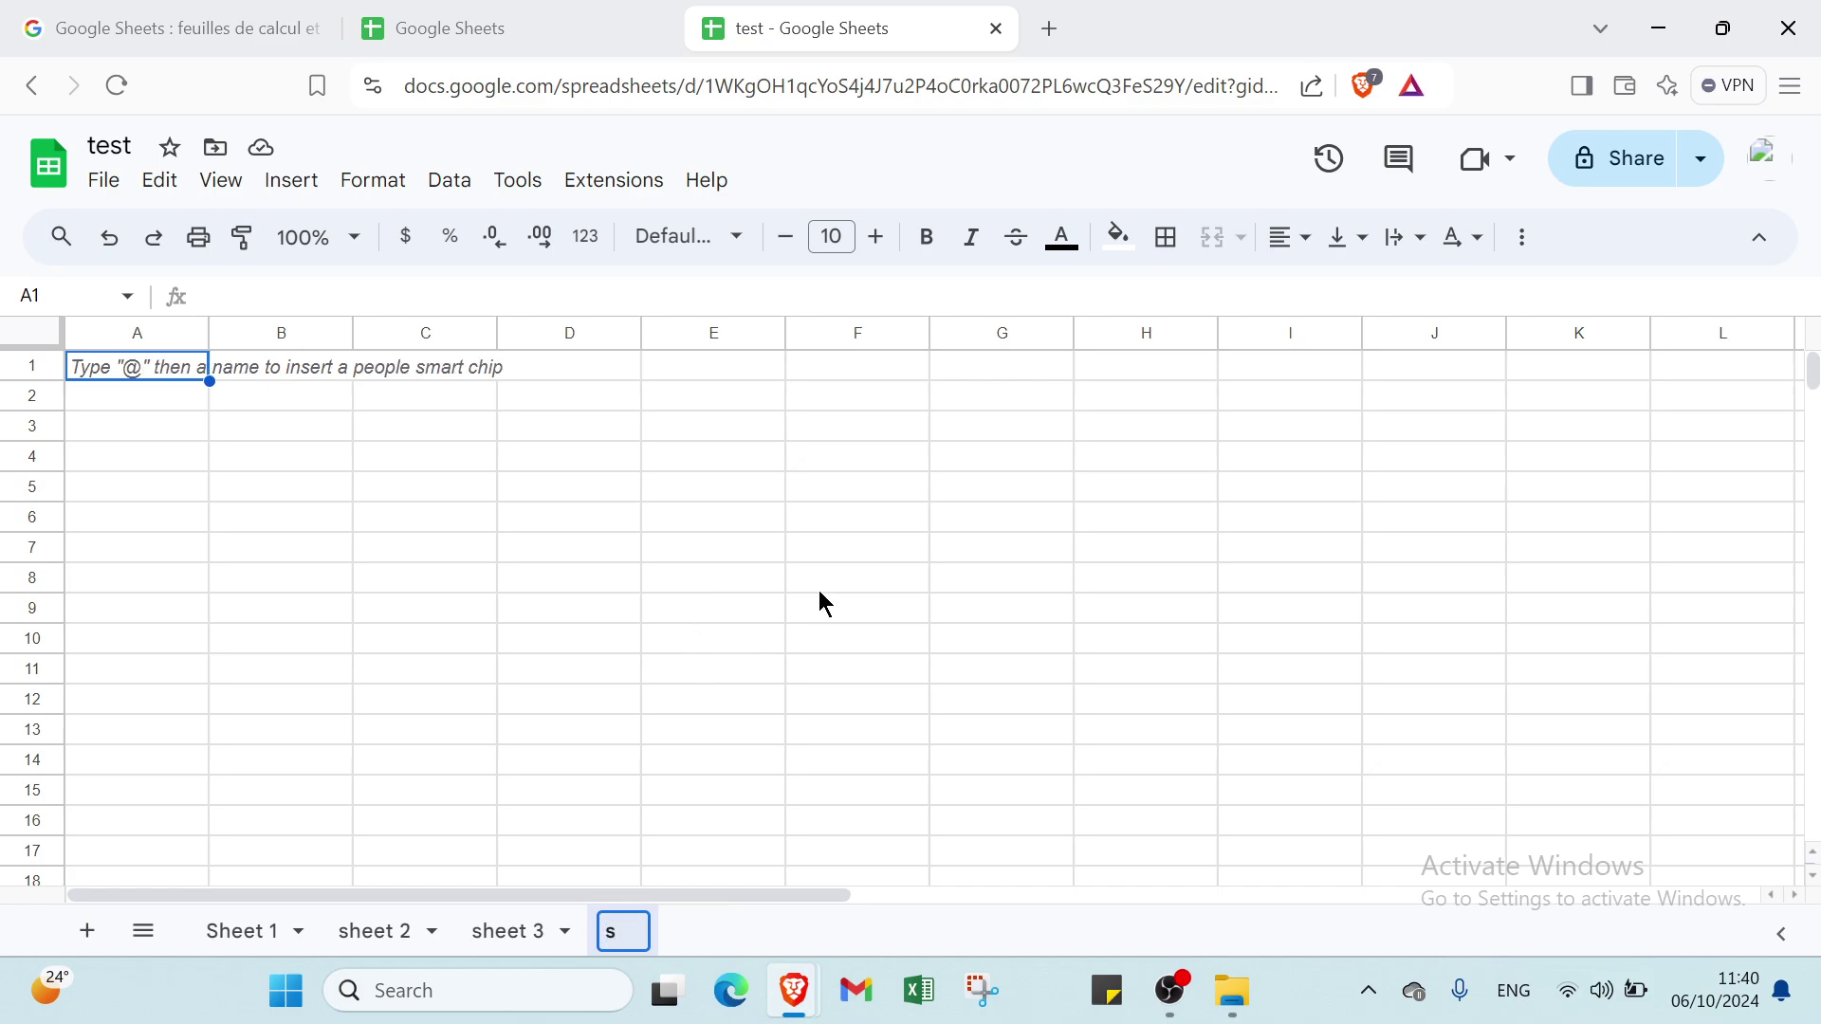
{"action": "type", "text": "heet 4"}
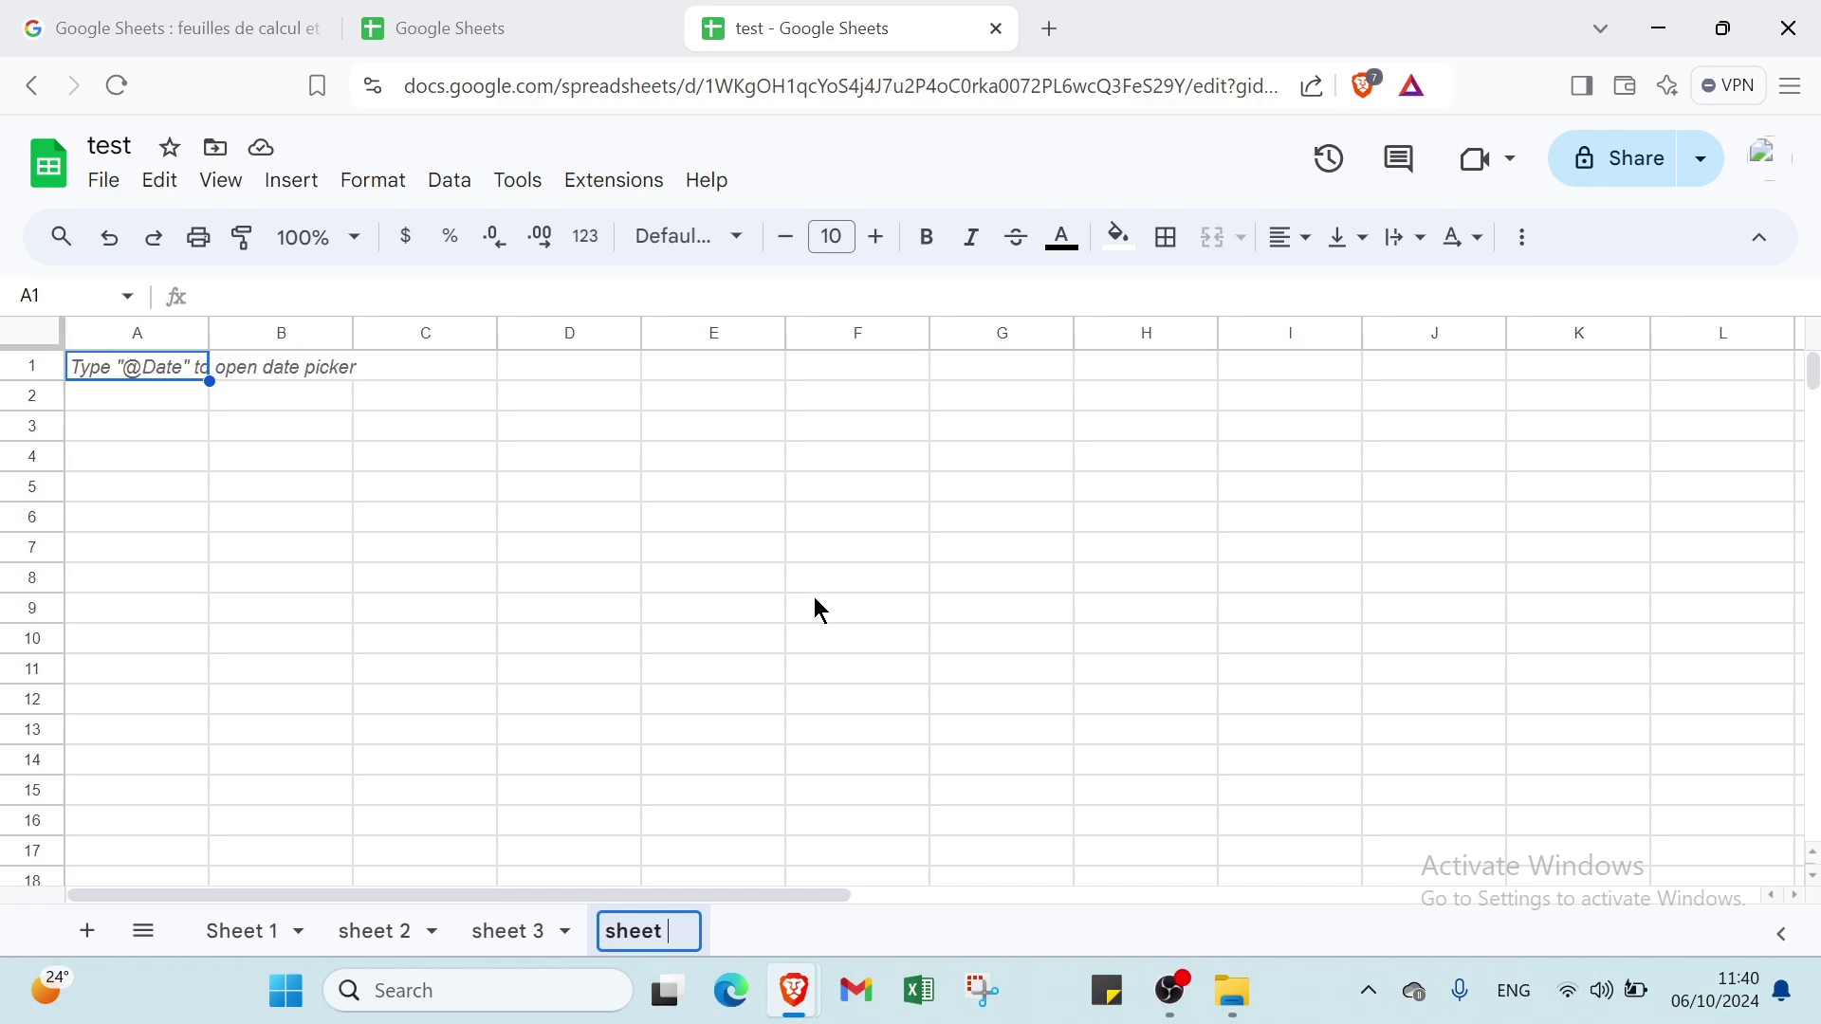
{"action": "key", "text": "Return"}
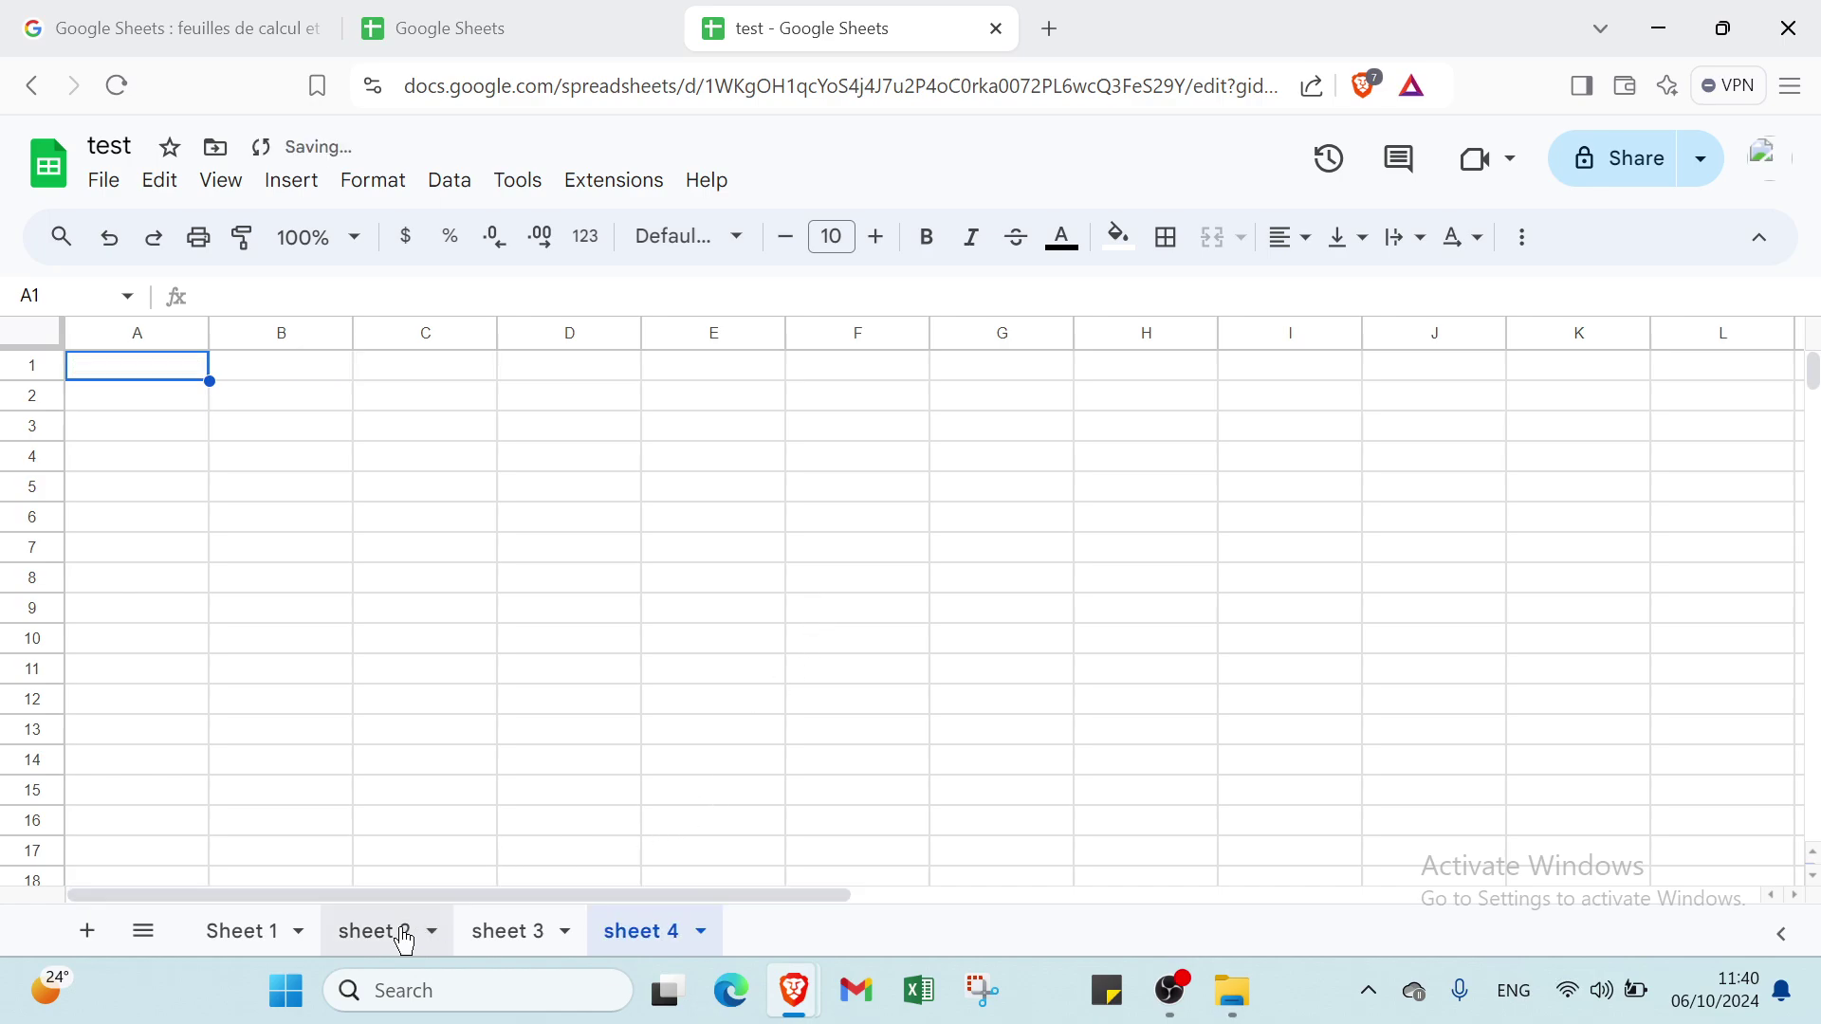
{"action": "left_click", "coordinate": [306, 938]}
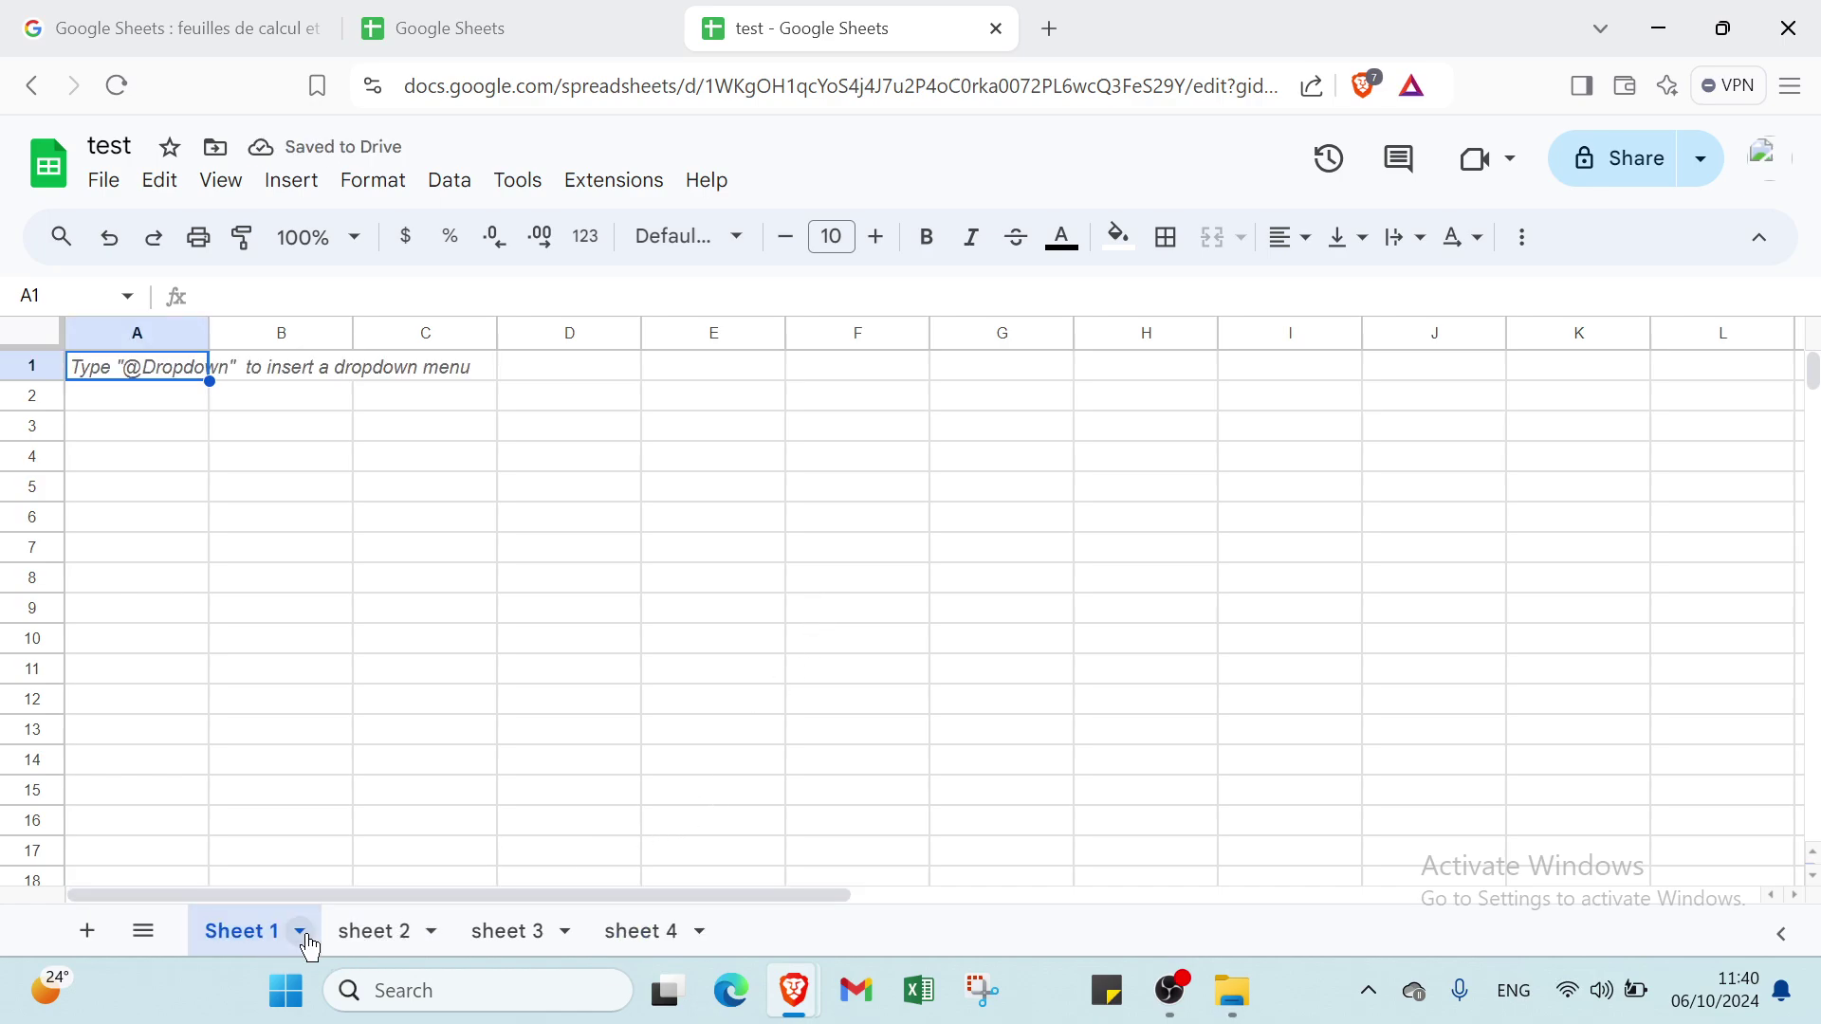
{"action": "left_click", "coordinate": [83, 932]}
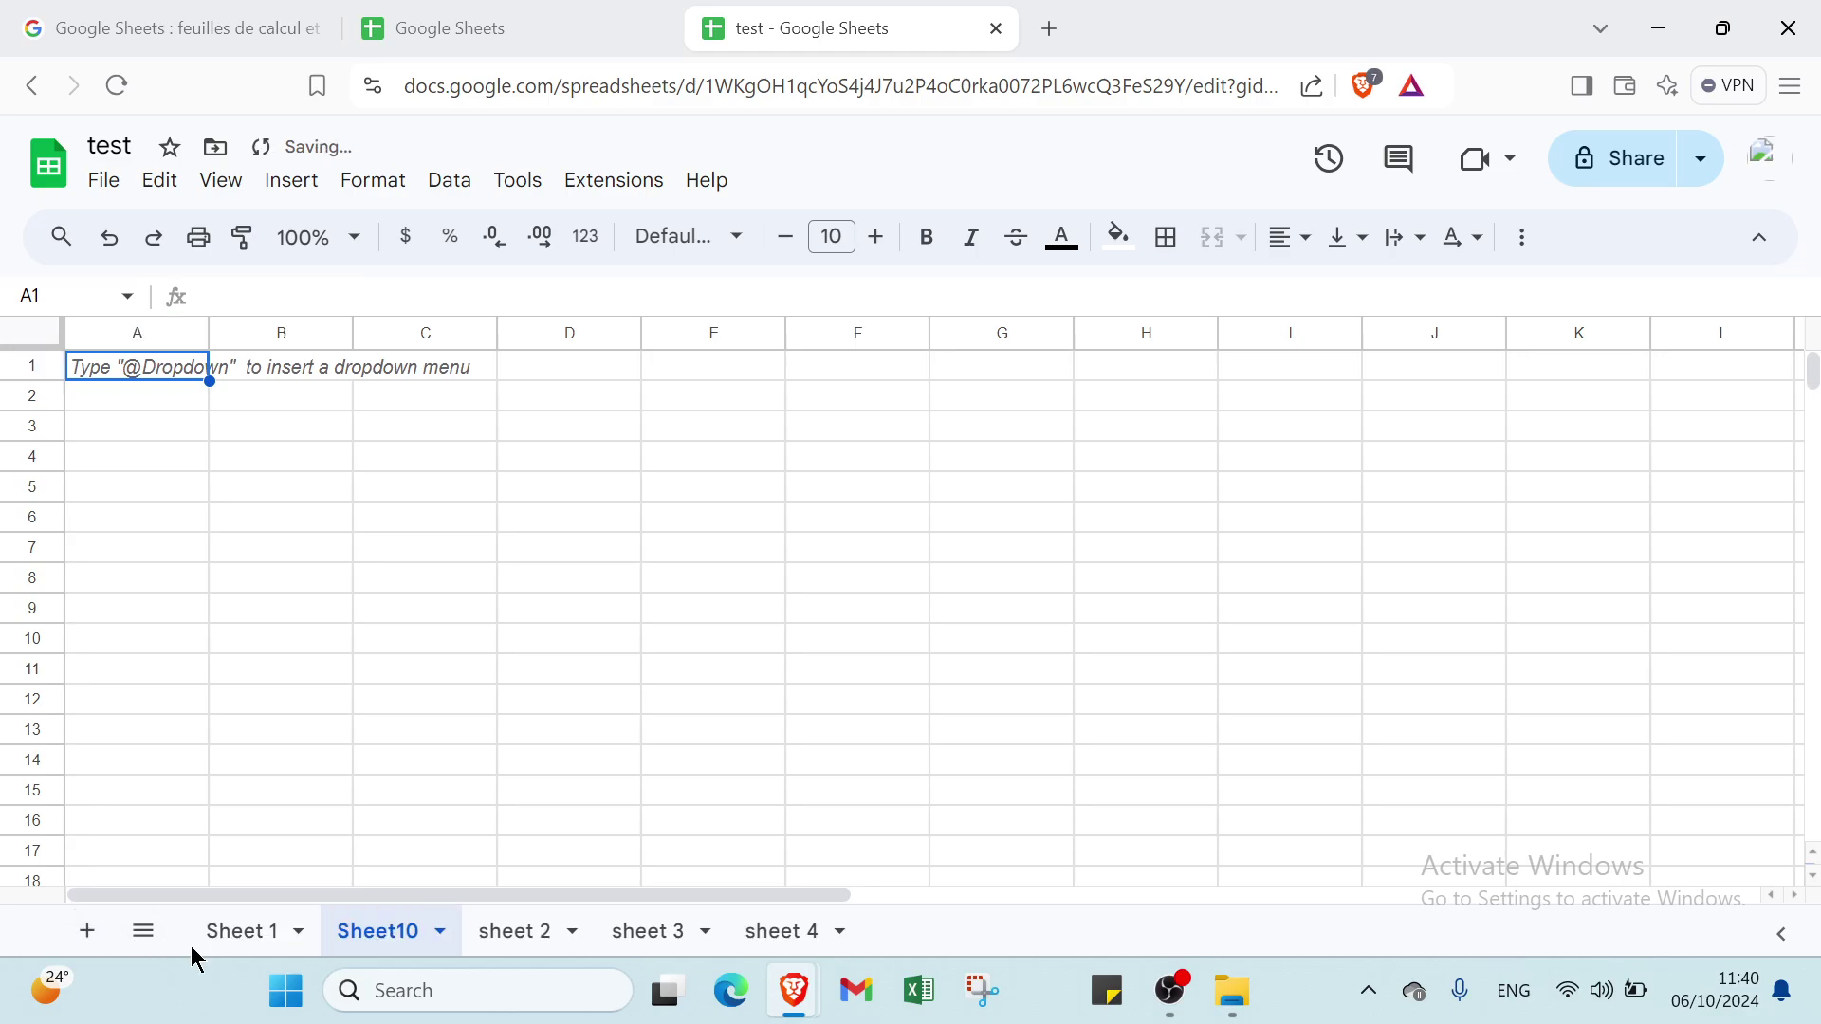
{"action": "left_click", "coordinate": [440, 931]}
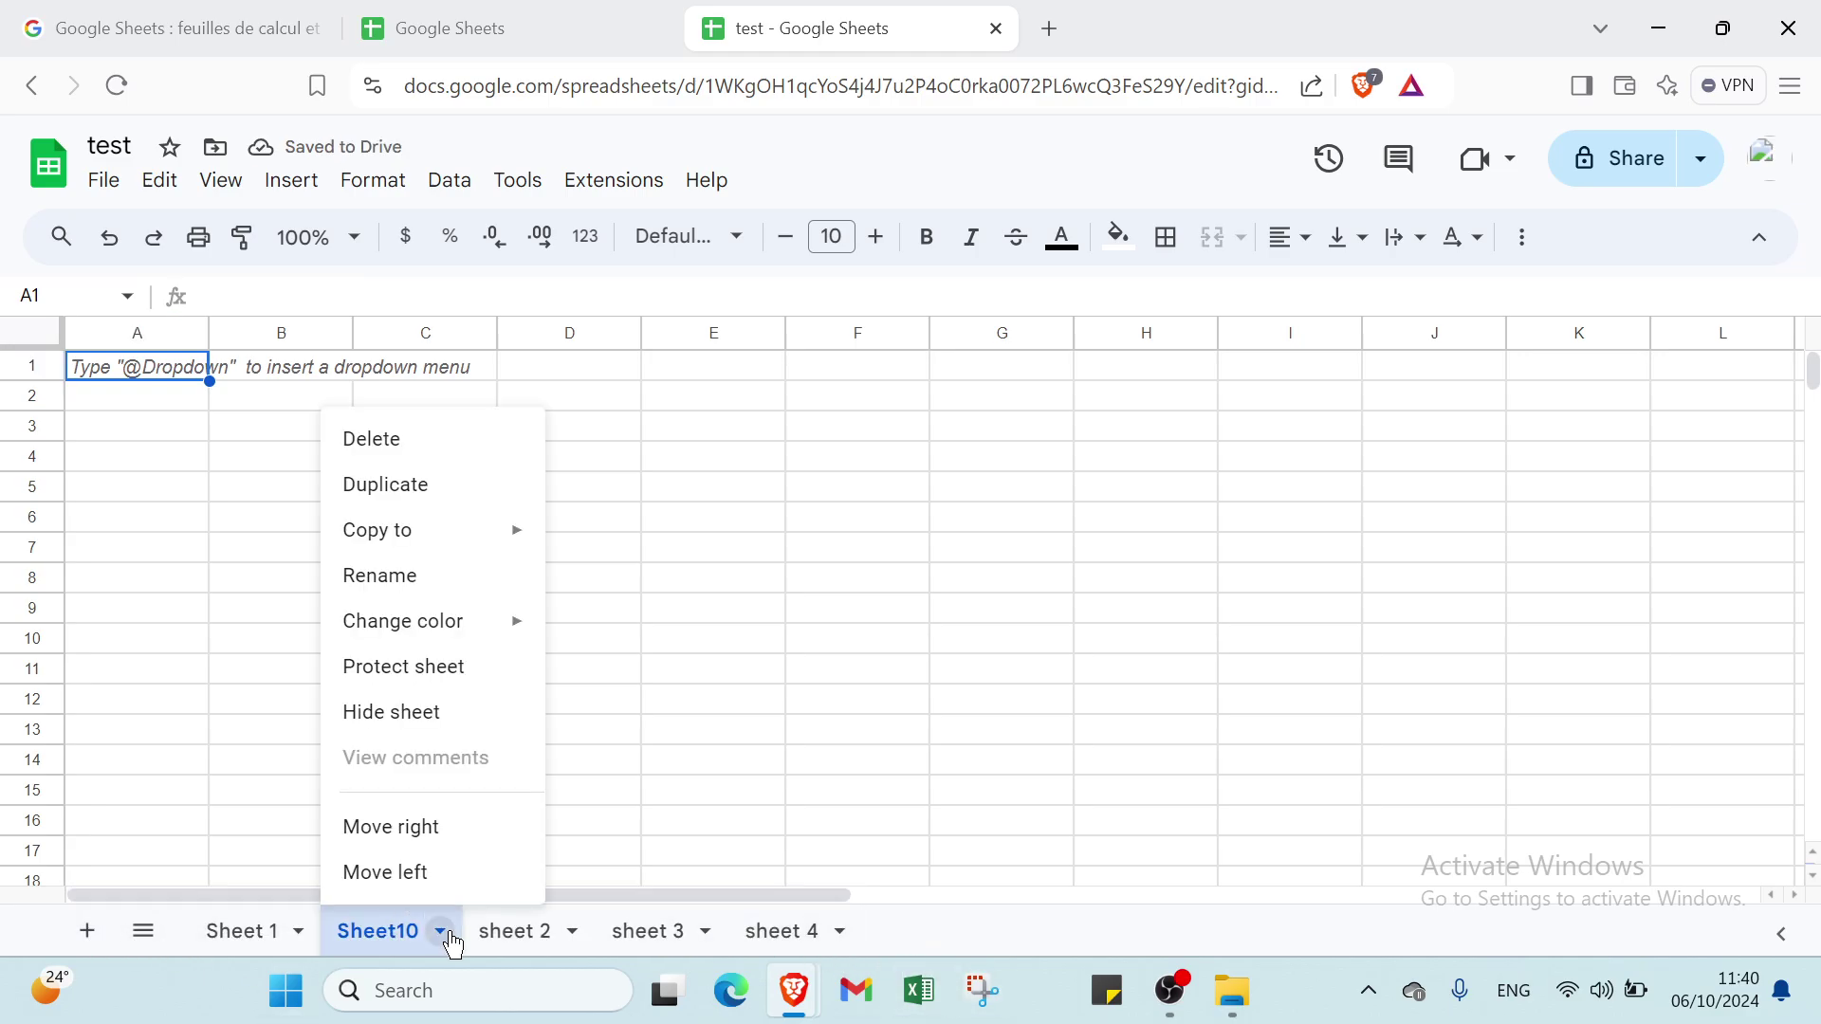
{"action": "left_click", "coordinate": [446, 448]}
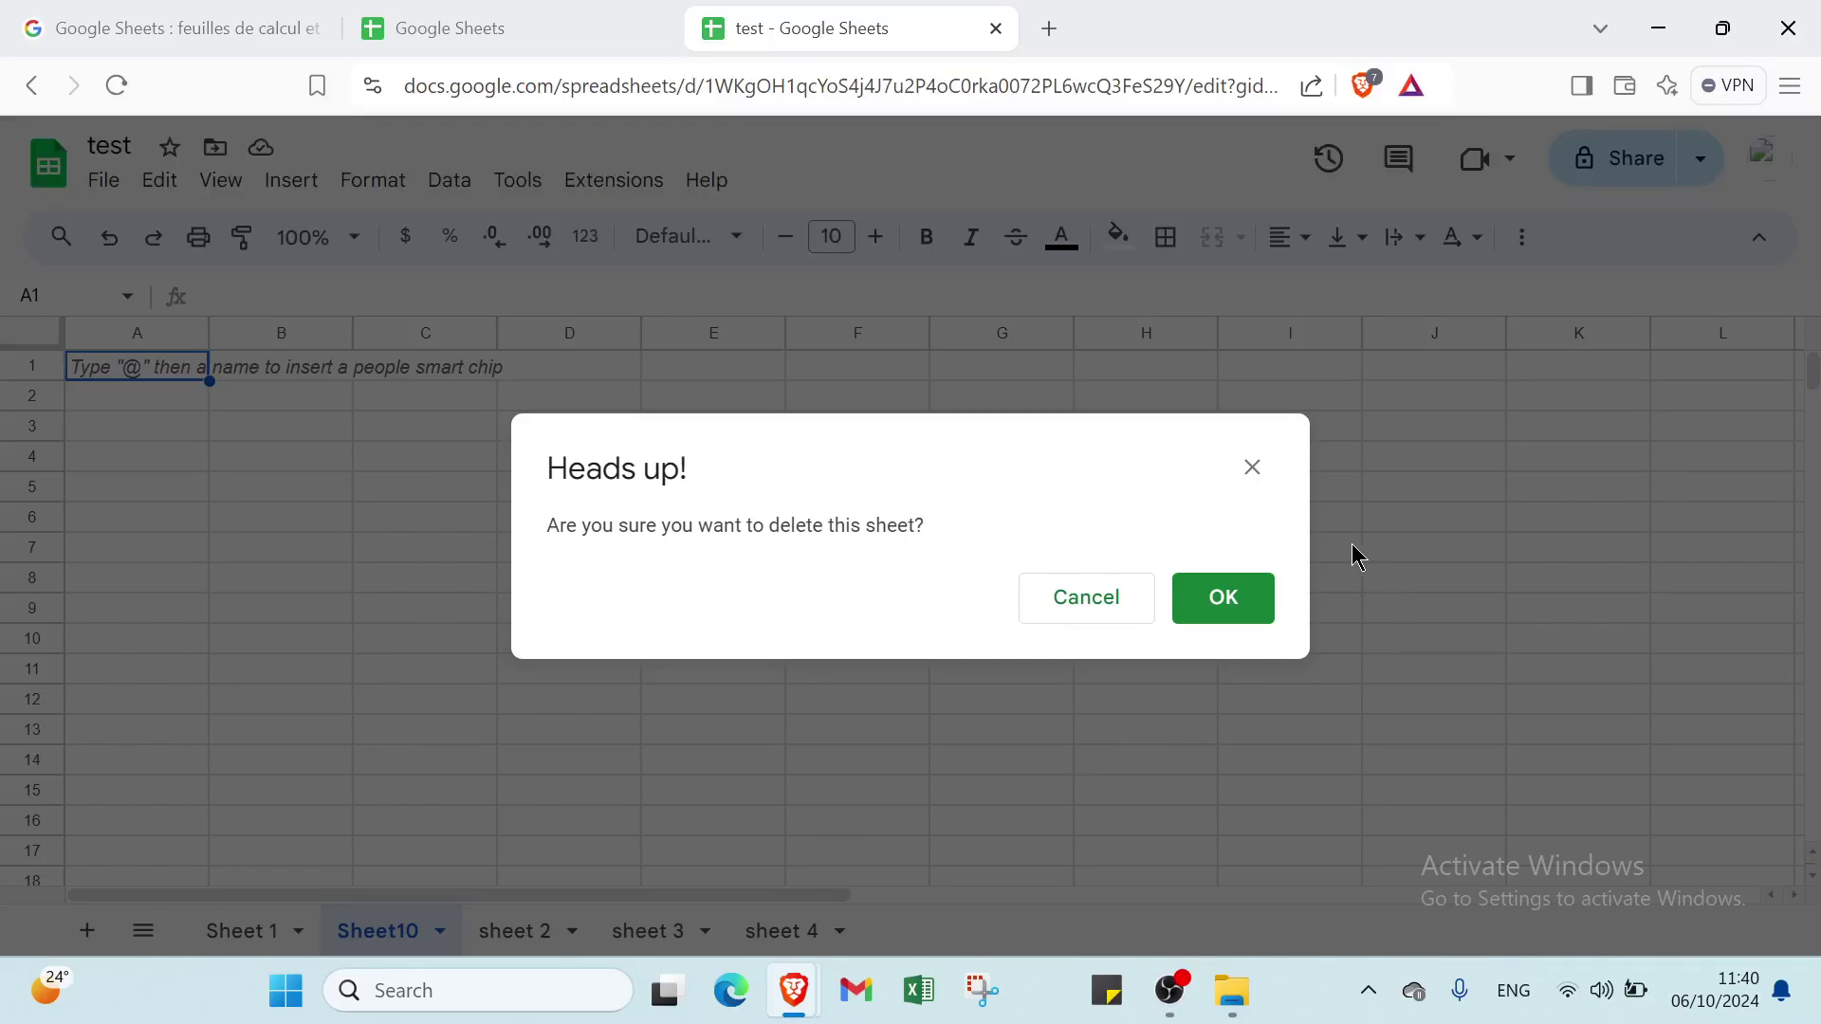
{"action": "left_click", "coordinate": [1223, 598]}
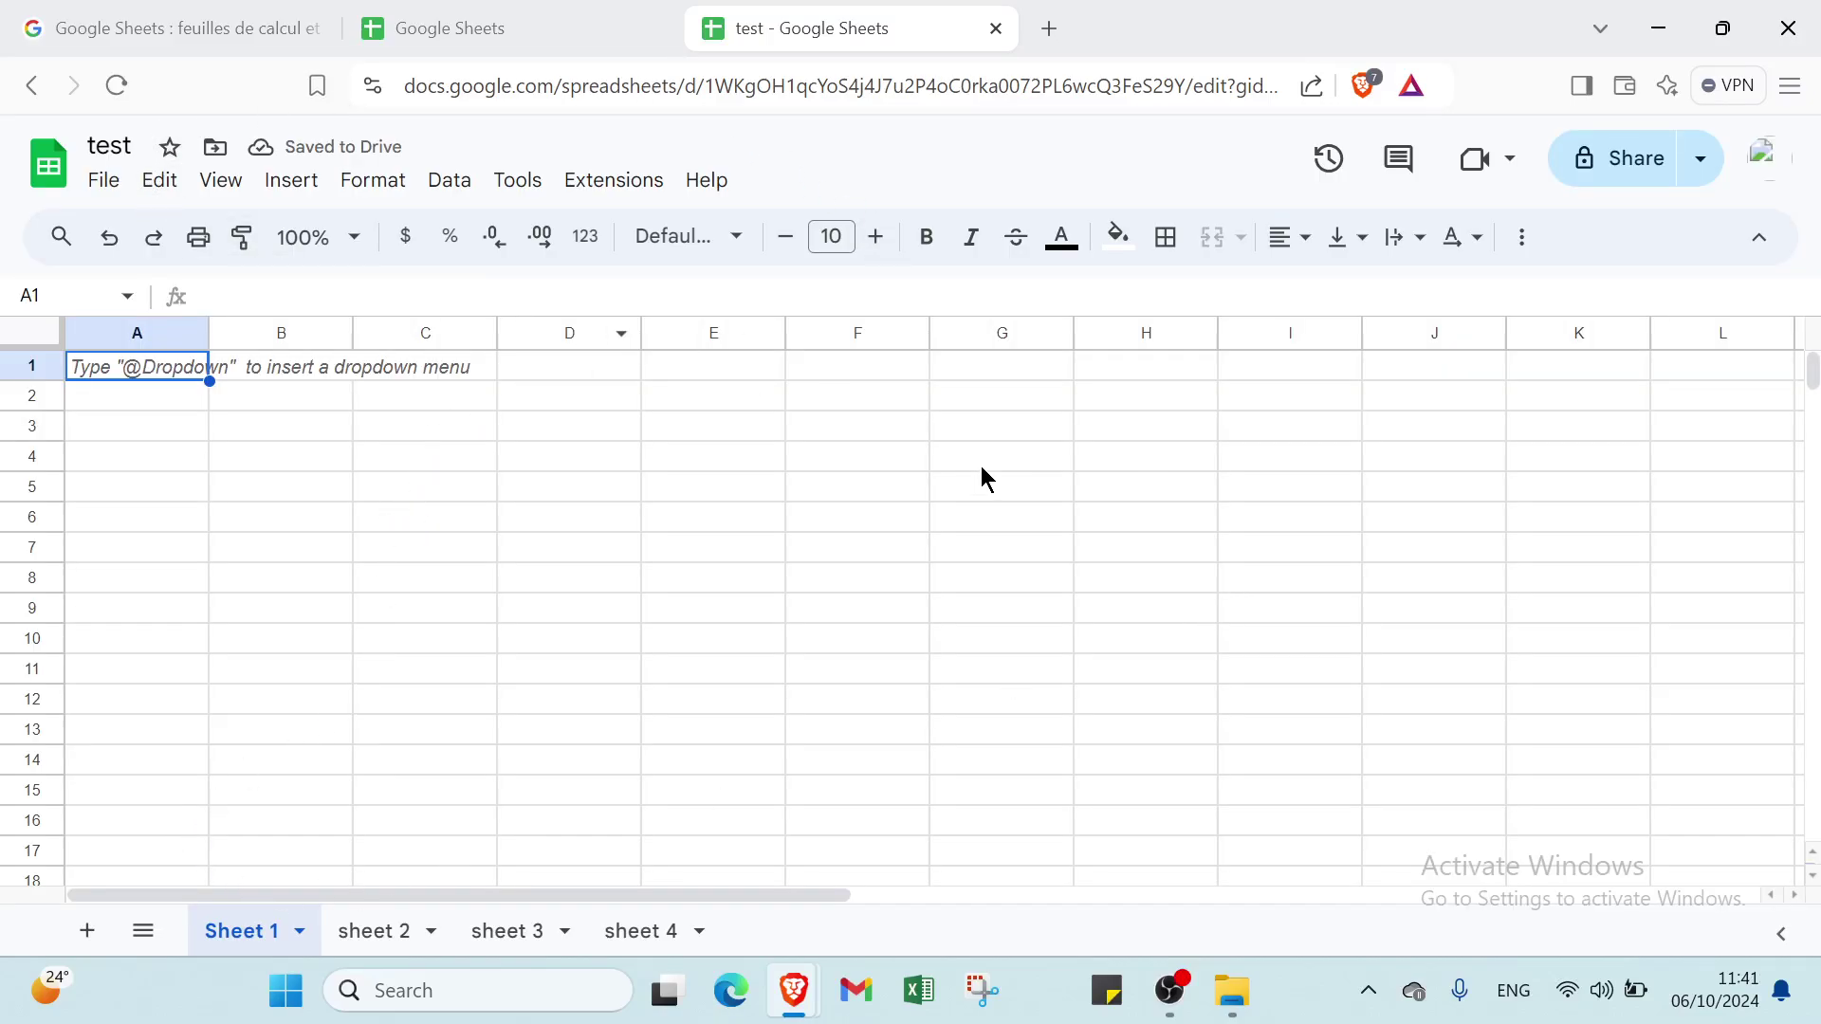
Step: Select every cell on Sheet 1 and delete all its contents
{"action": "left_click", "coordinate": [22, 337]}
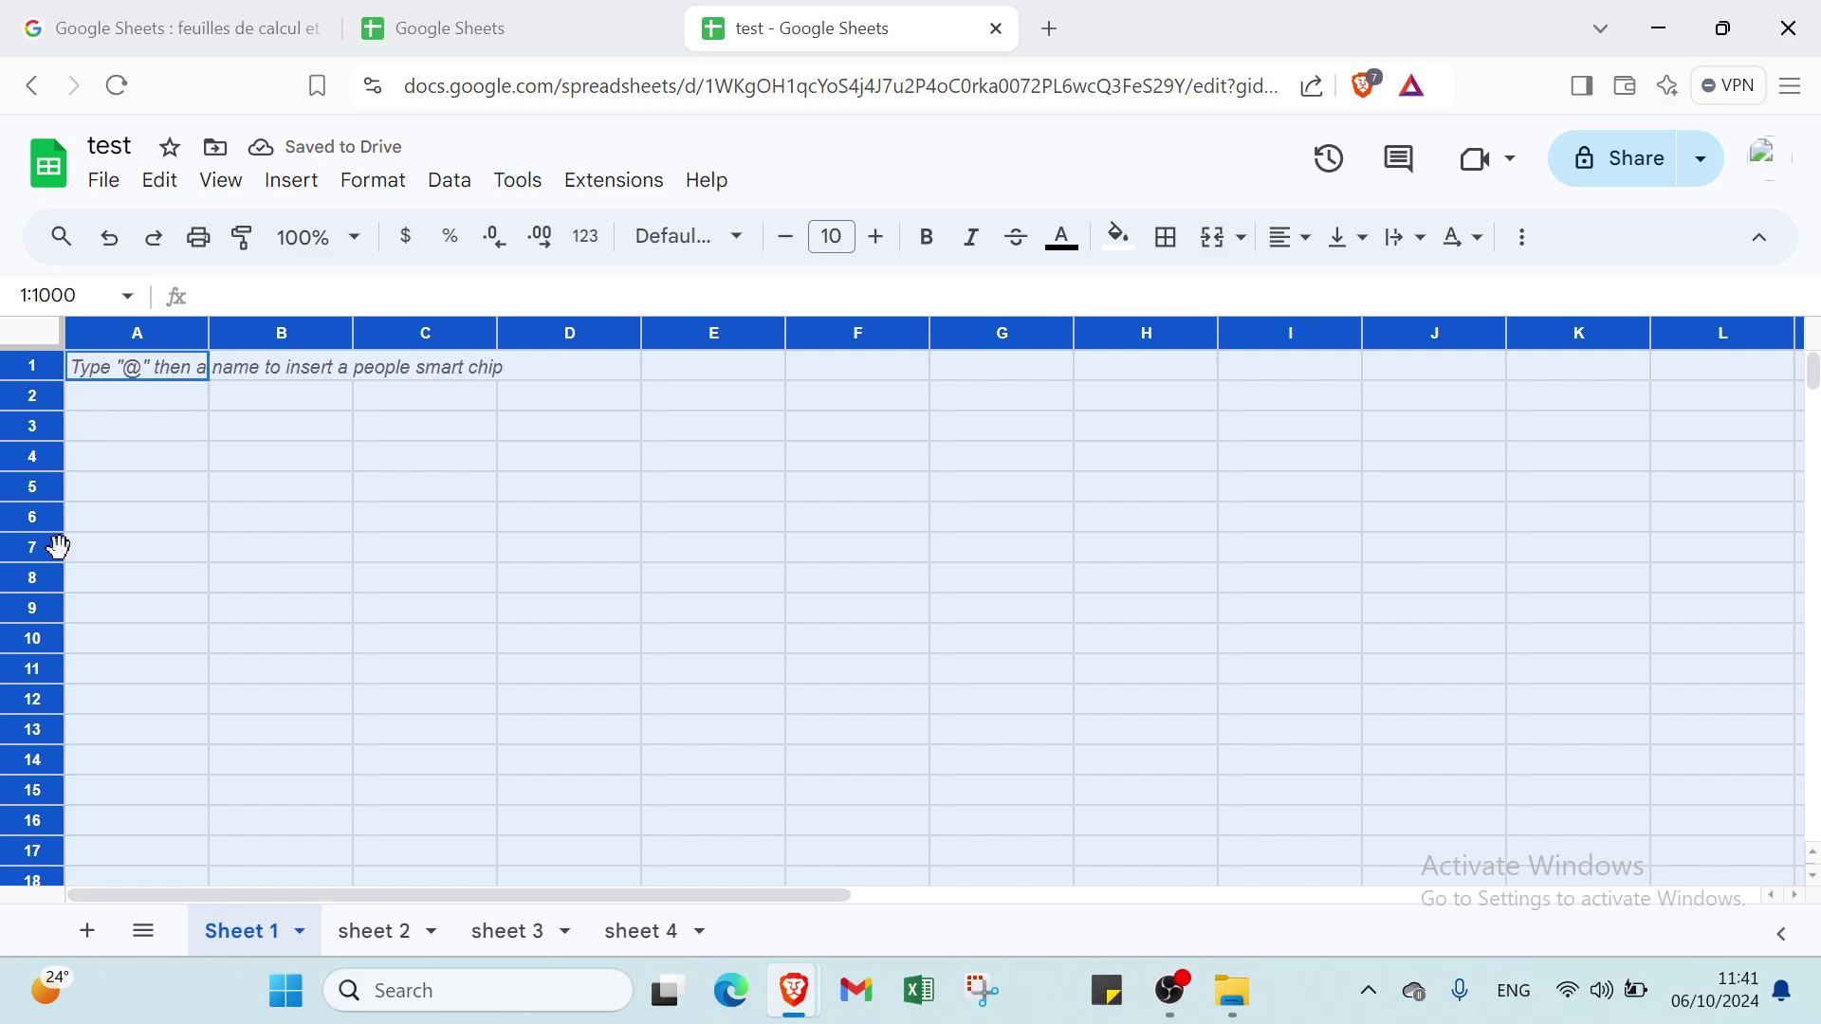
{"action": "scroll", "coordinate": [776, 480], "scroll_direction": "down", "scroll_amount": 5}
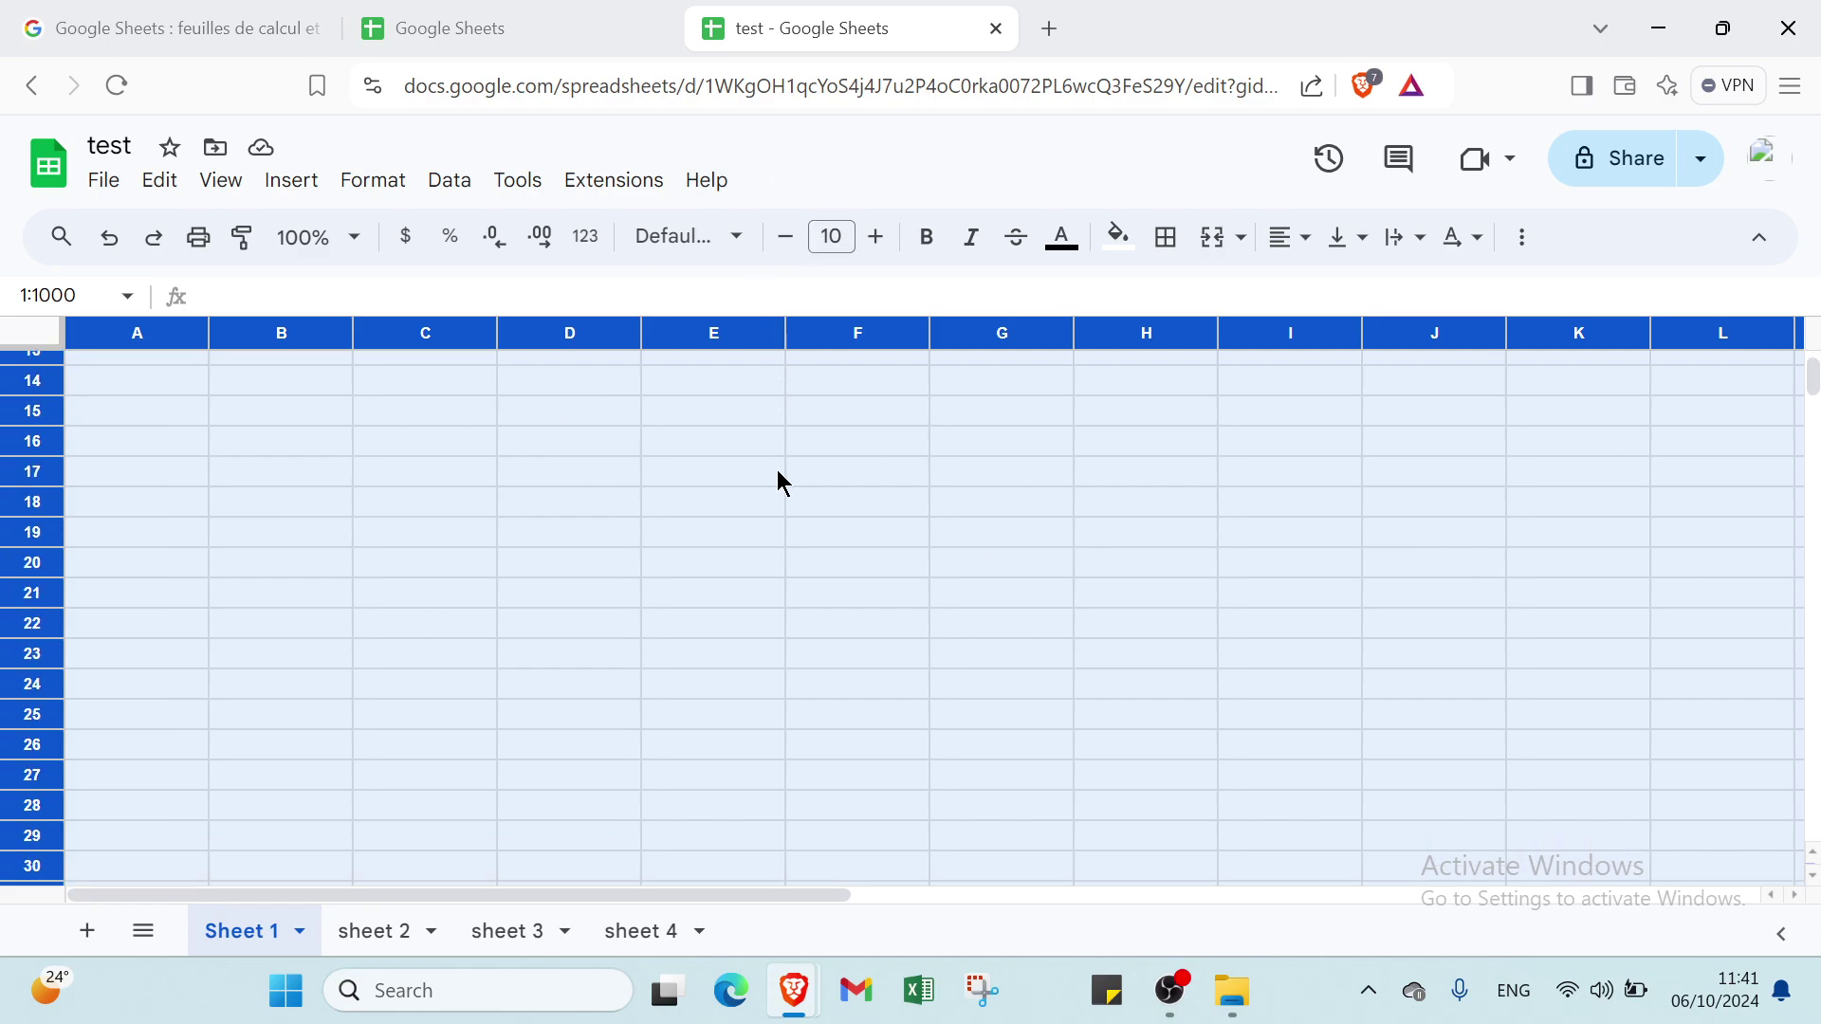
{"action": "scroll", "coordinate": [766, 493], "scroll_direction": "up", "scroll_amount": 5}
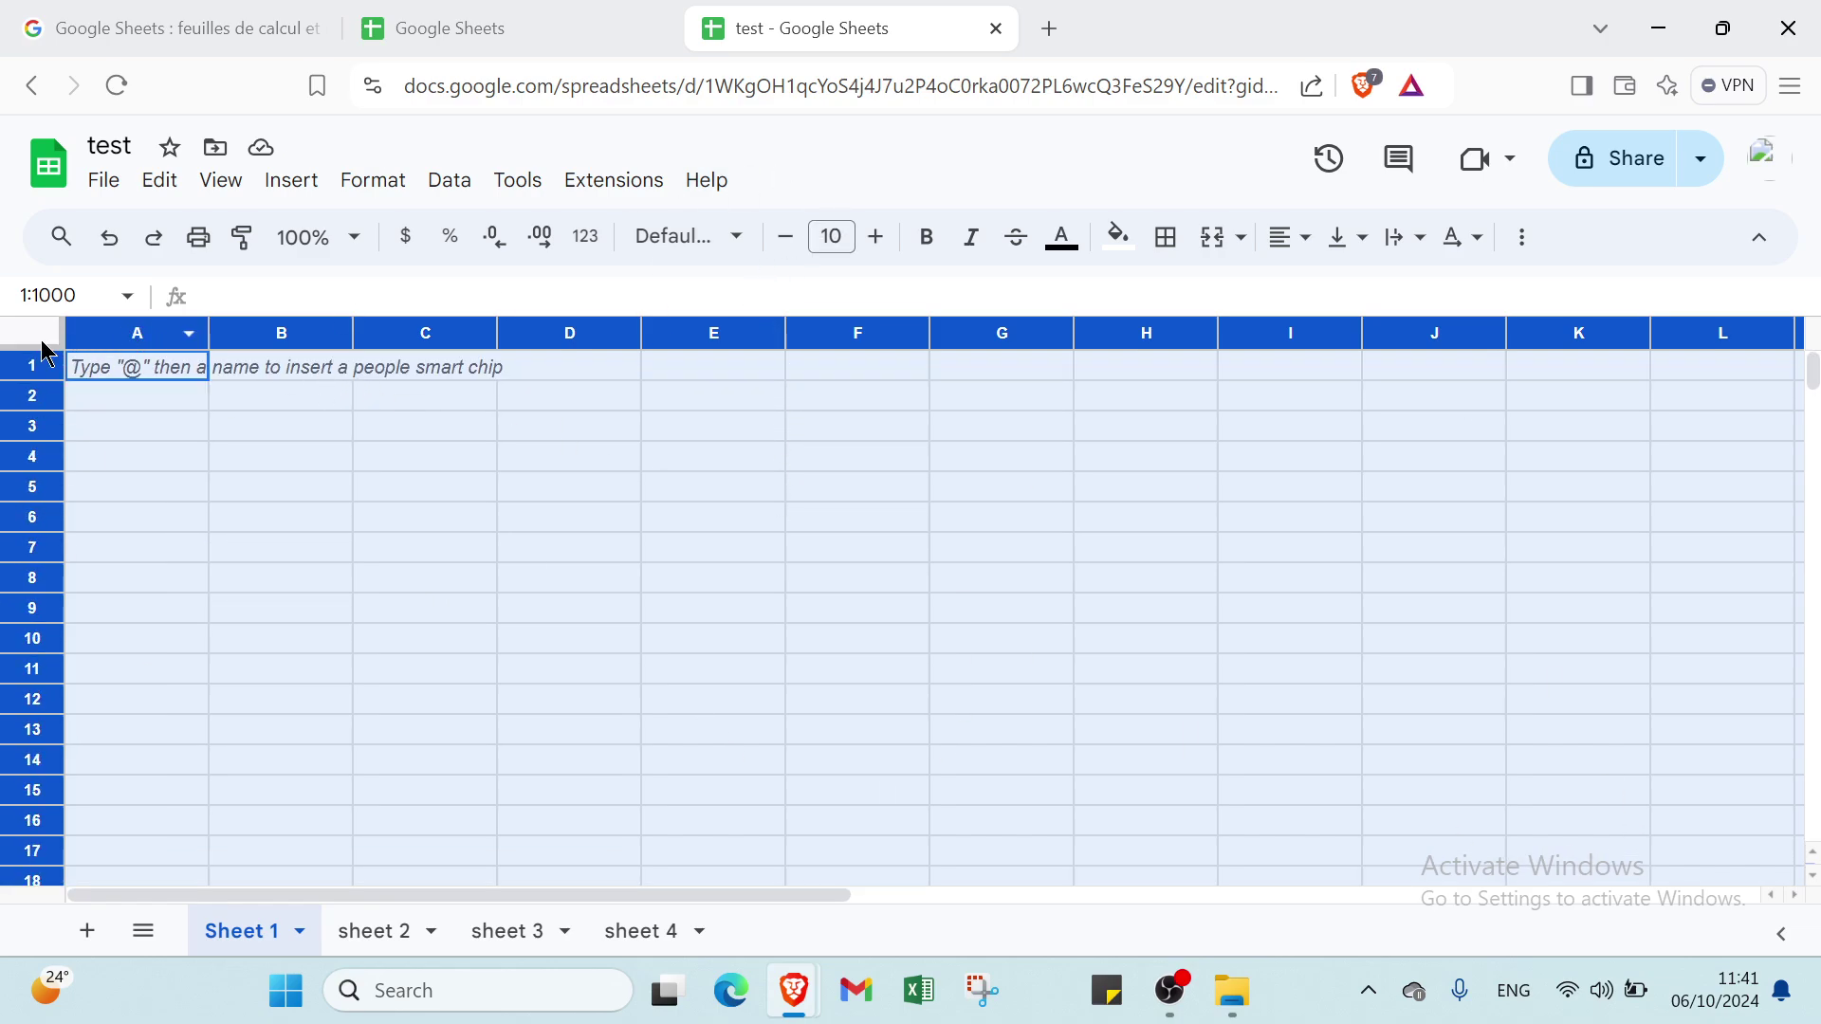
{"action": "key", "text": "Delete"}
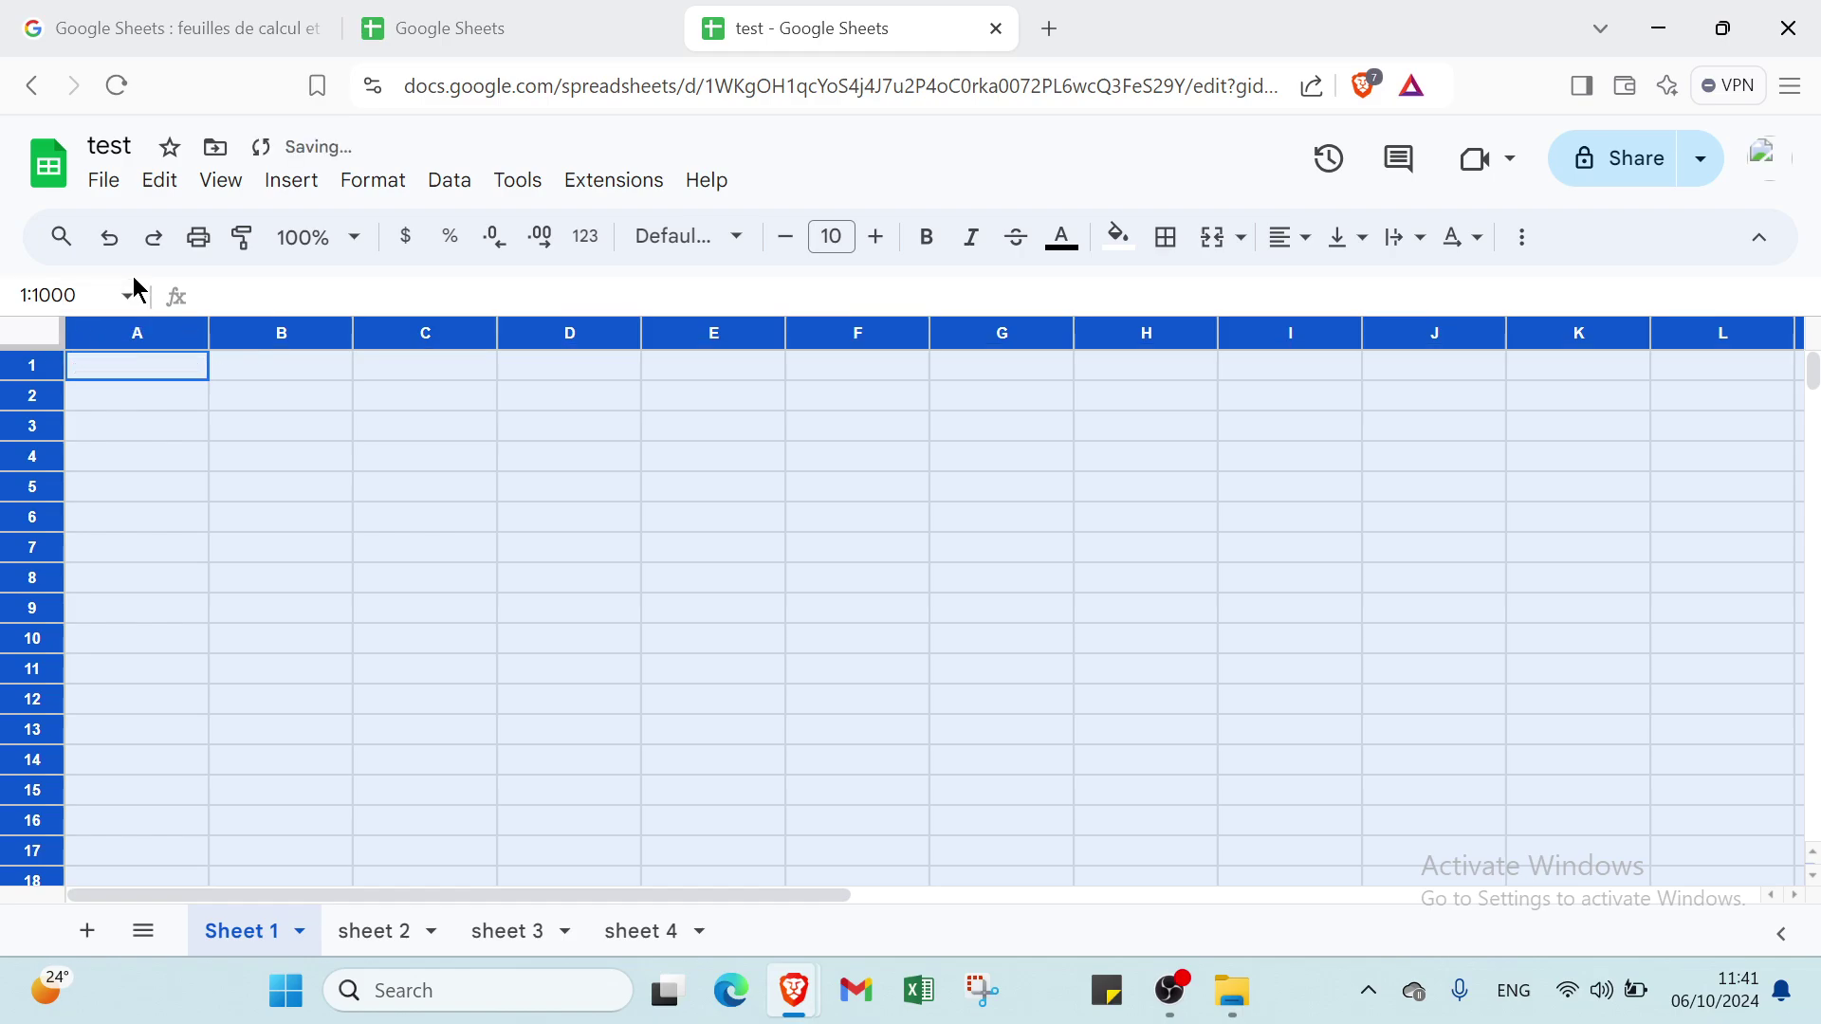
{"action": "left_click", "coordinate": [127, 297]}
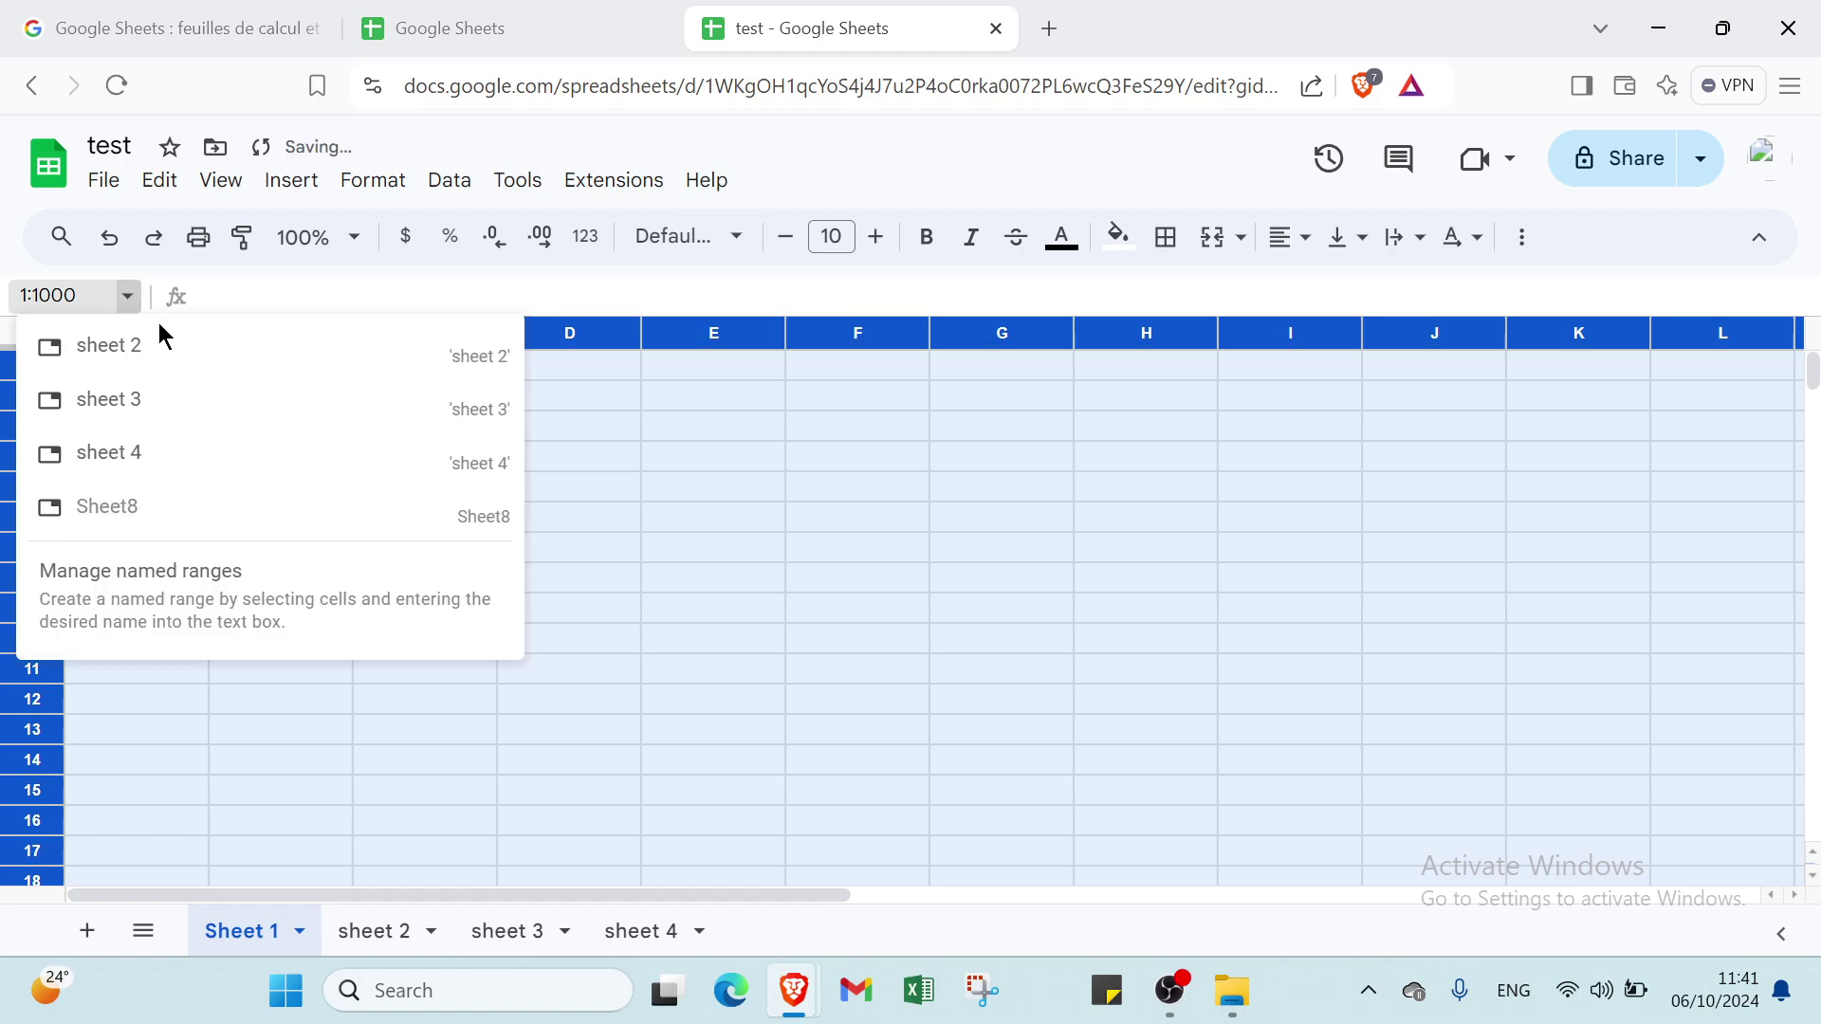
{"action": "left_click", "coordinate": [144, 405]}
{"action": "left_click", "coordinate": [73, 301]}
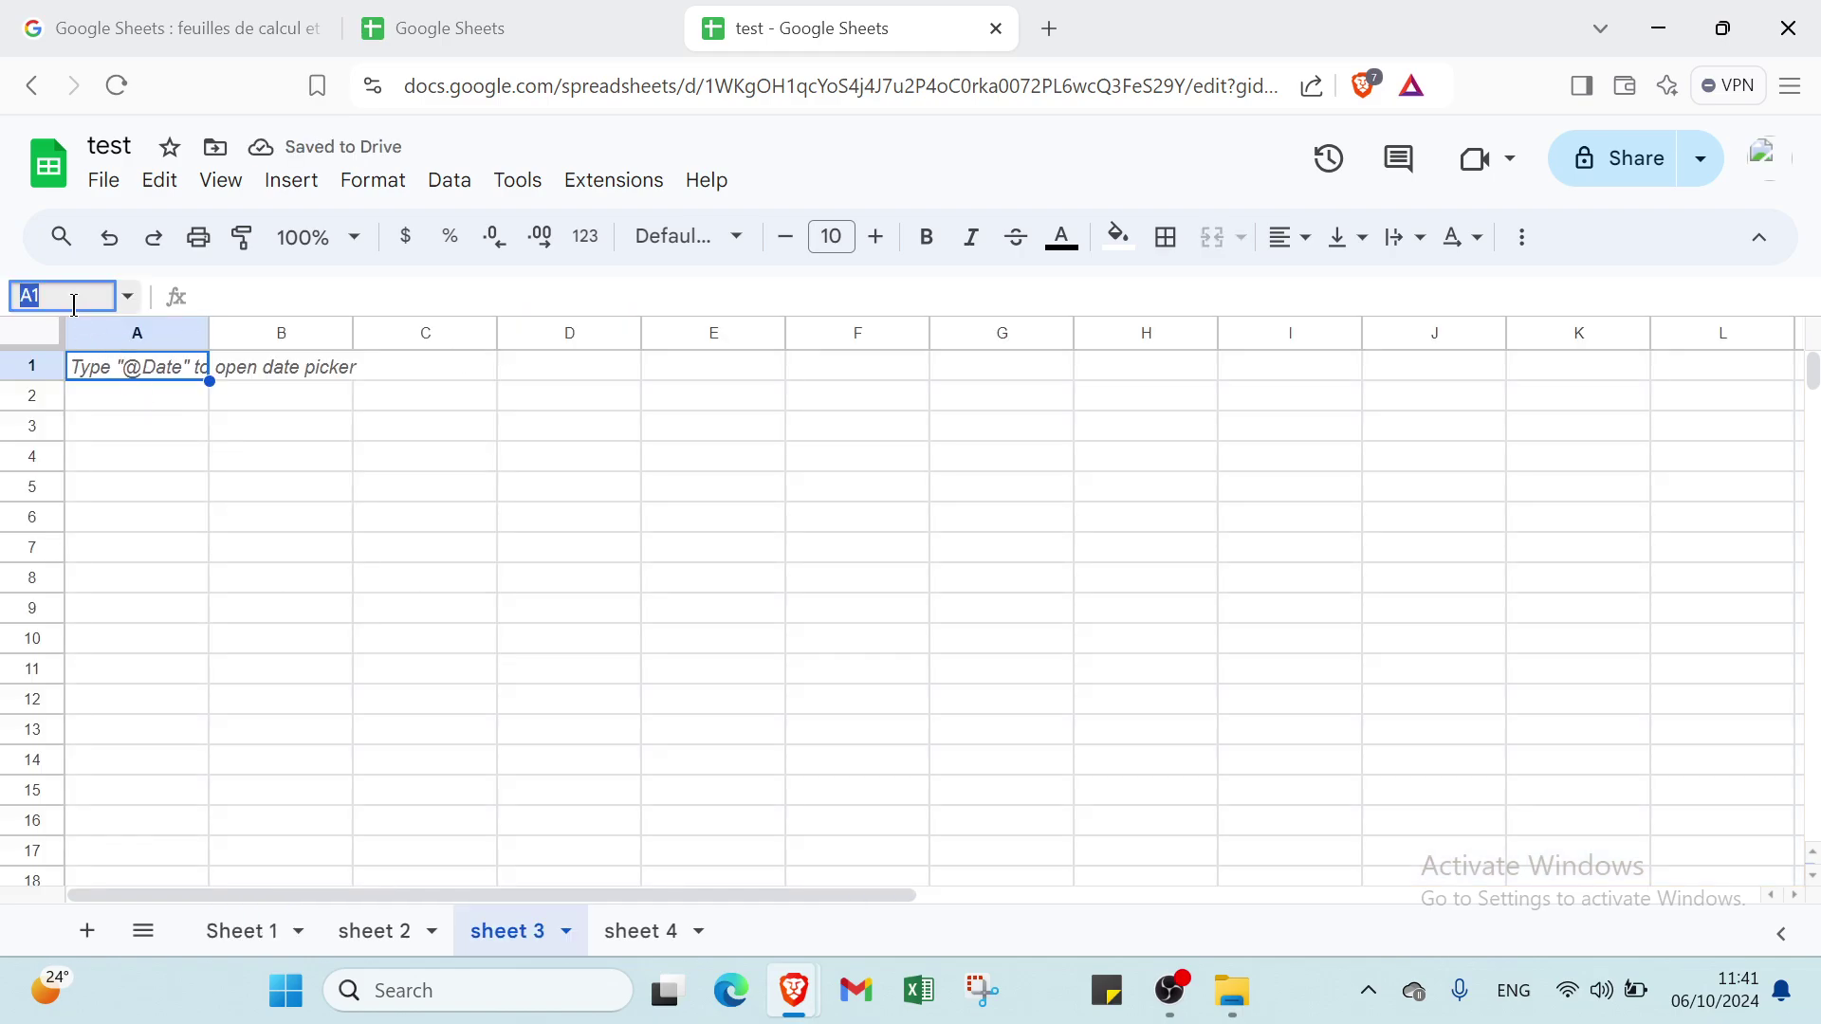
{"action": "left_click", "coordinate": [131, 302]}
{"action": "left_click", "coordinate": [139, 351]}
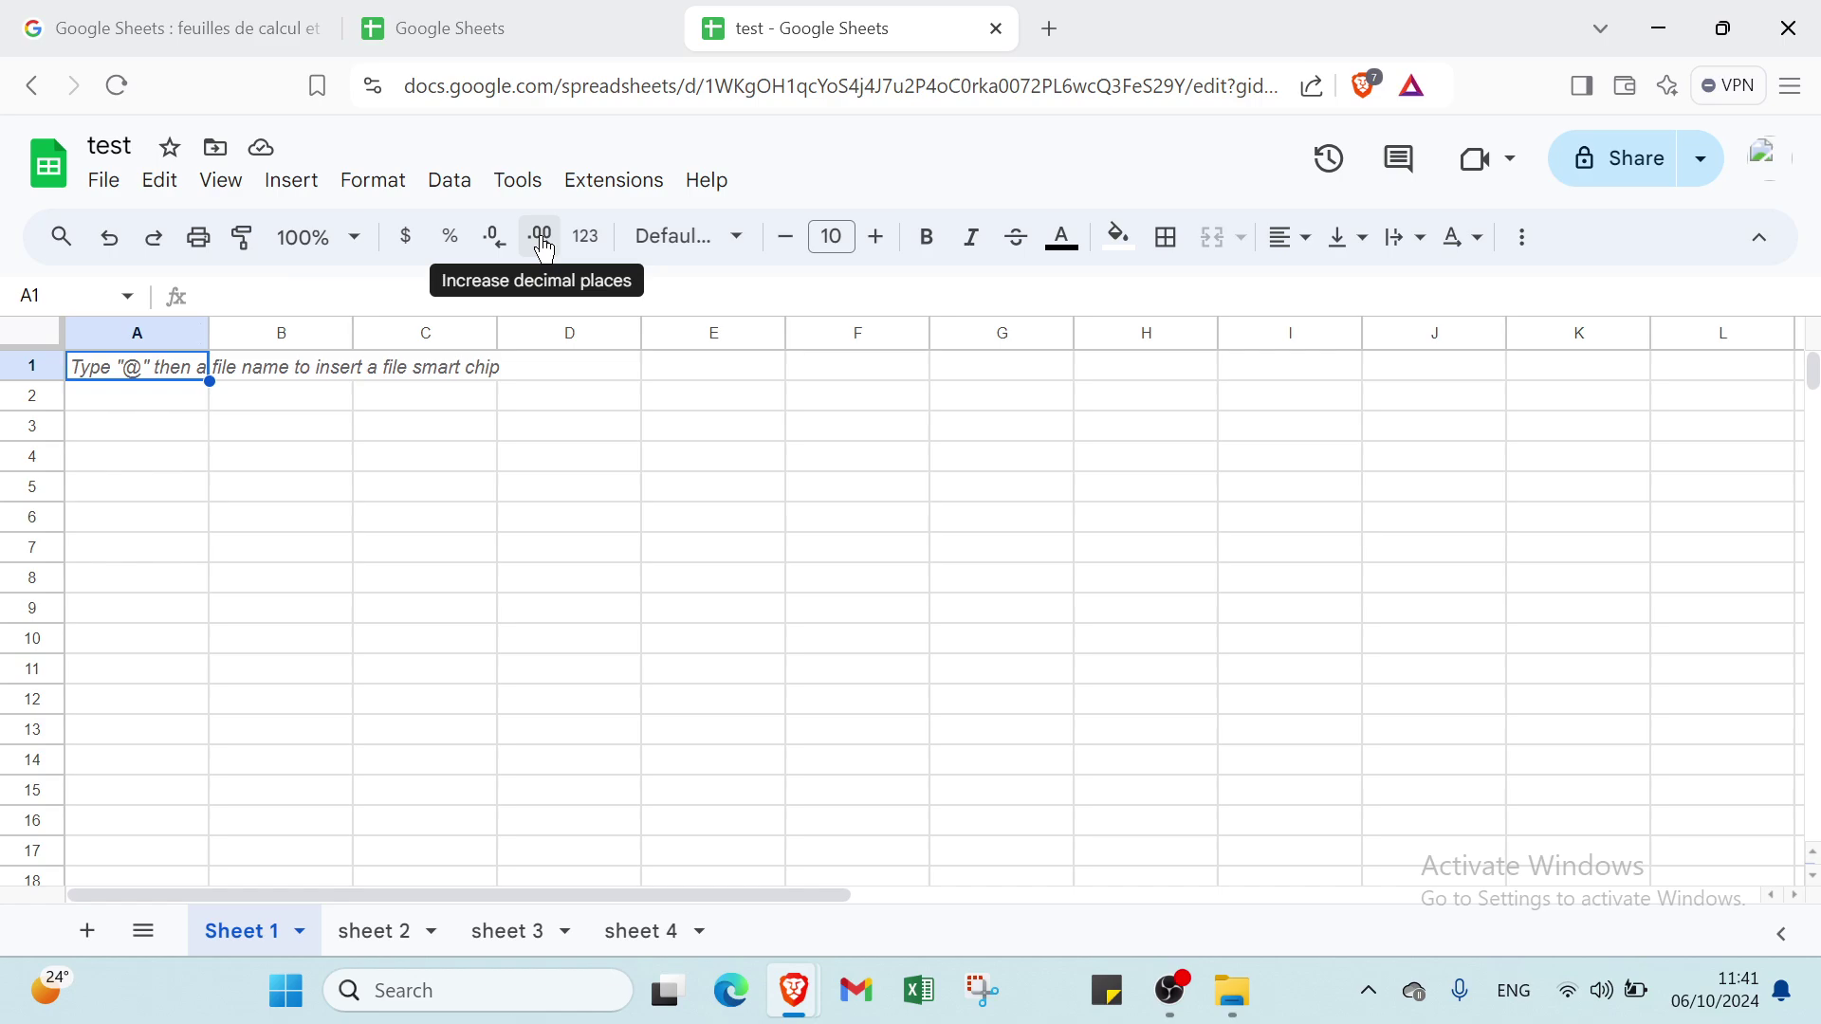
Step: Make A1 bold and italic, briefly fill it black, then remove the fill
{"action": "left_click", "coordinate": [938, 249]}
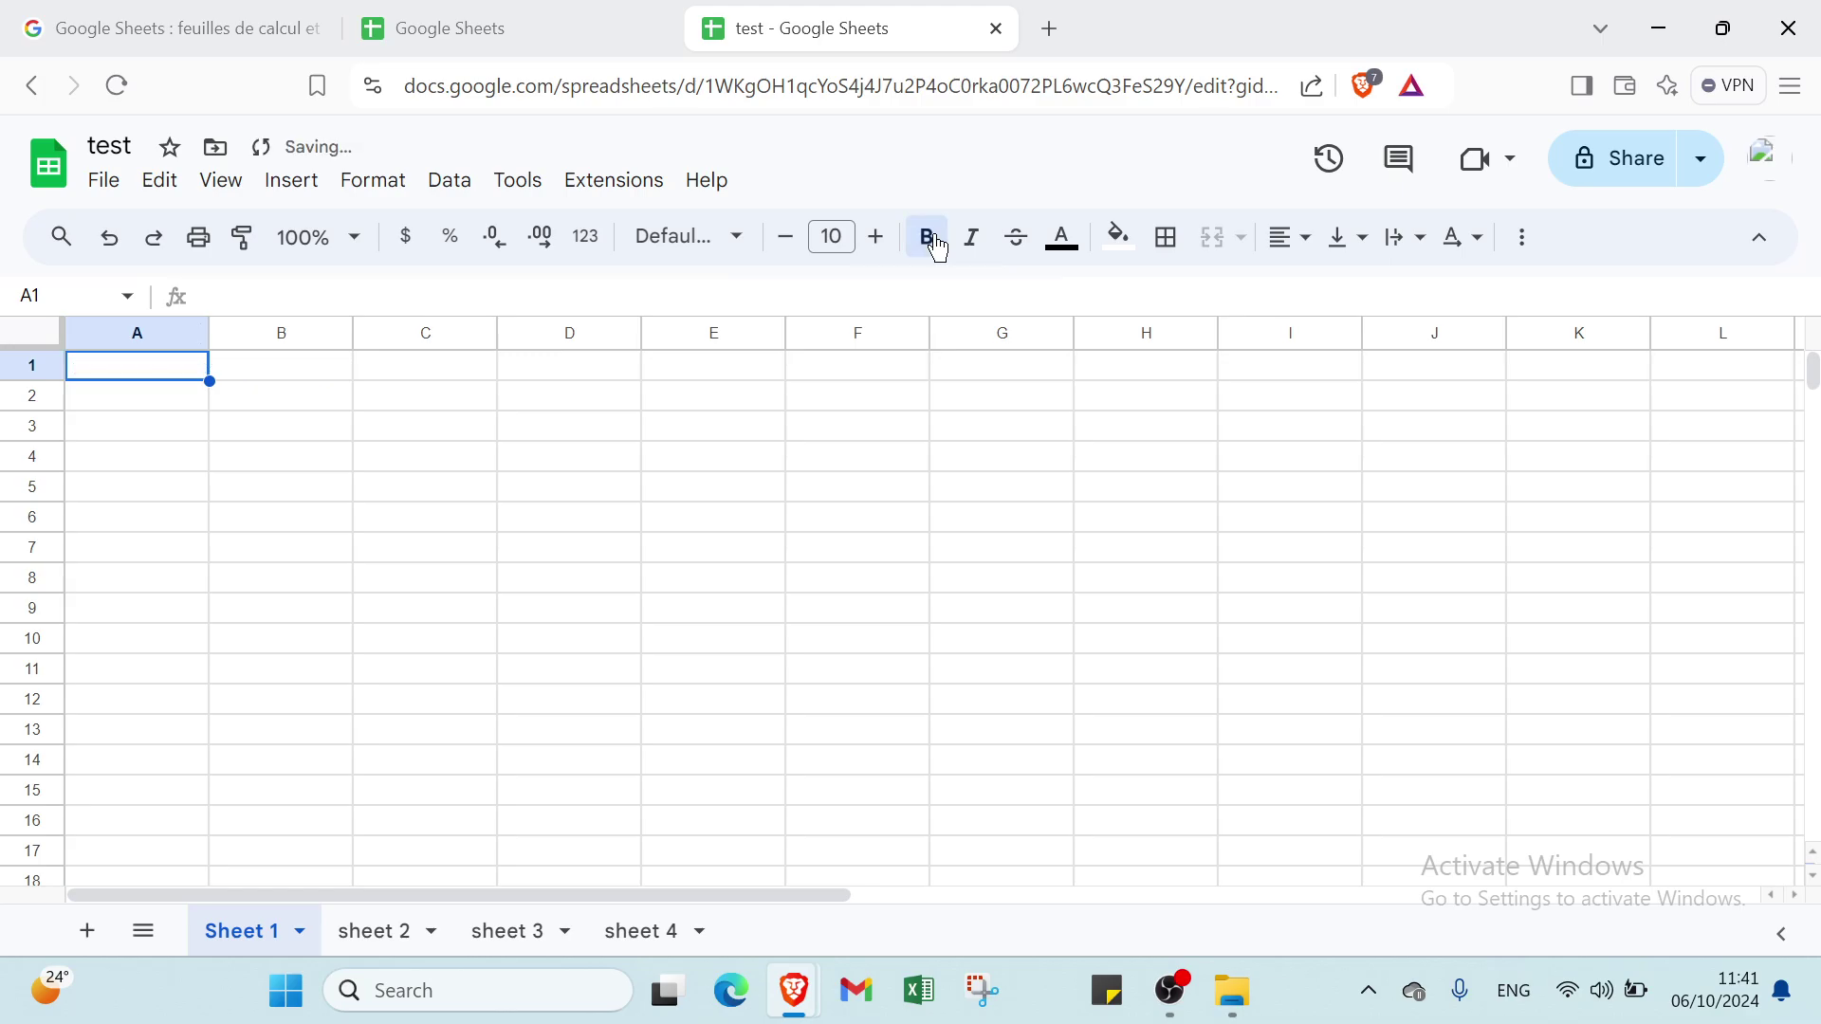
{"action": "left_click", "coordinate": [971, 239]}
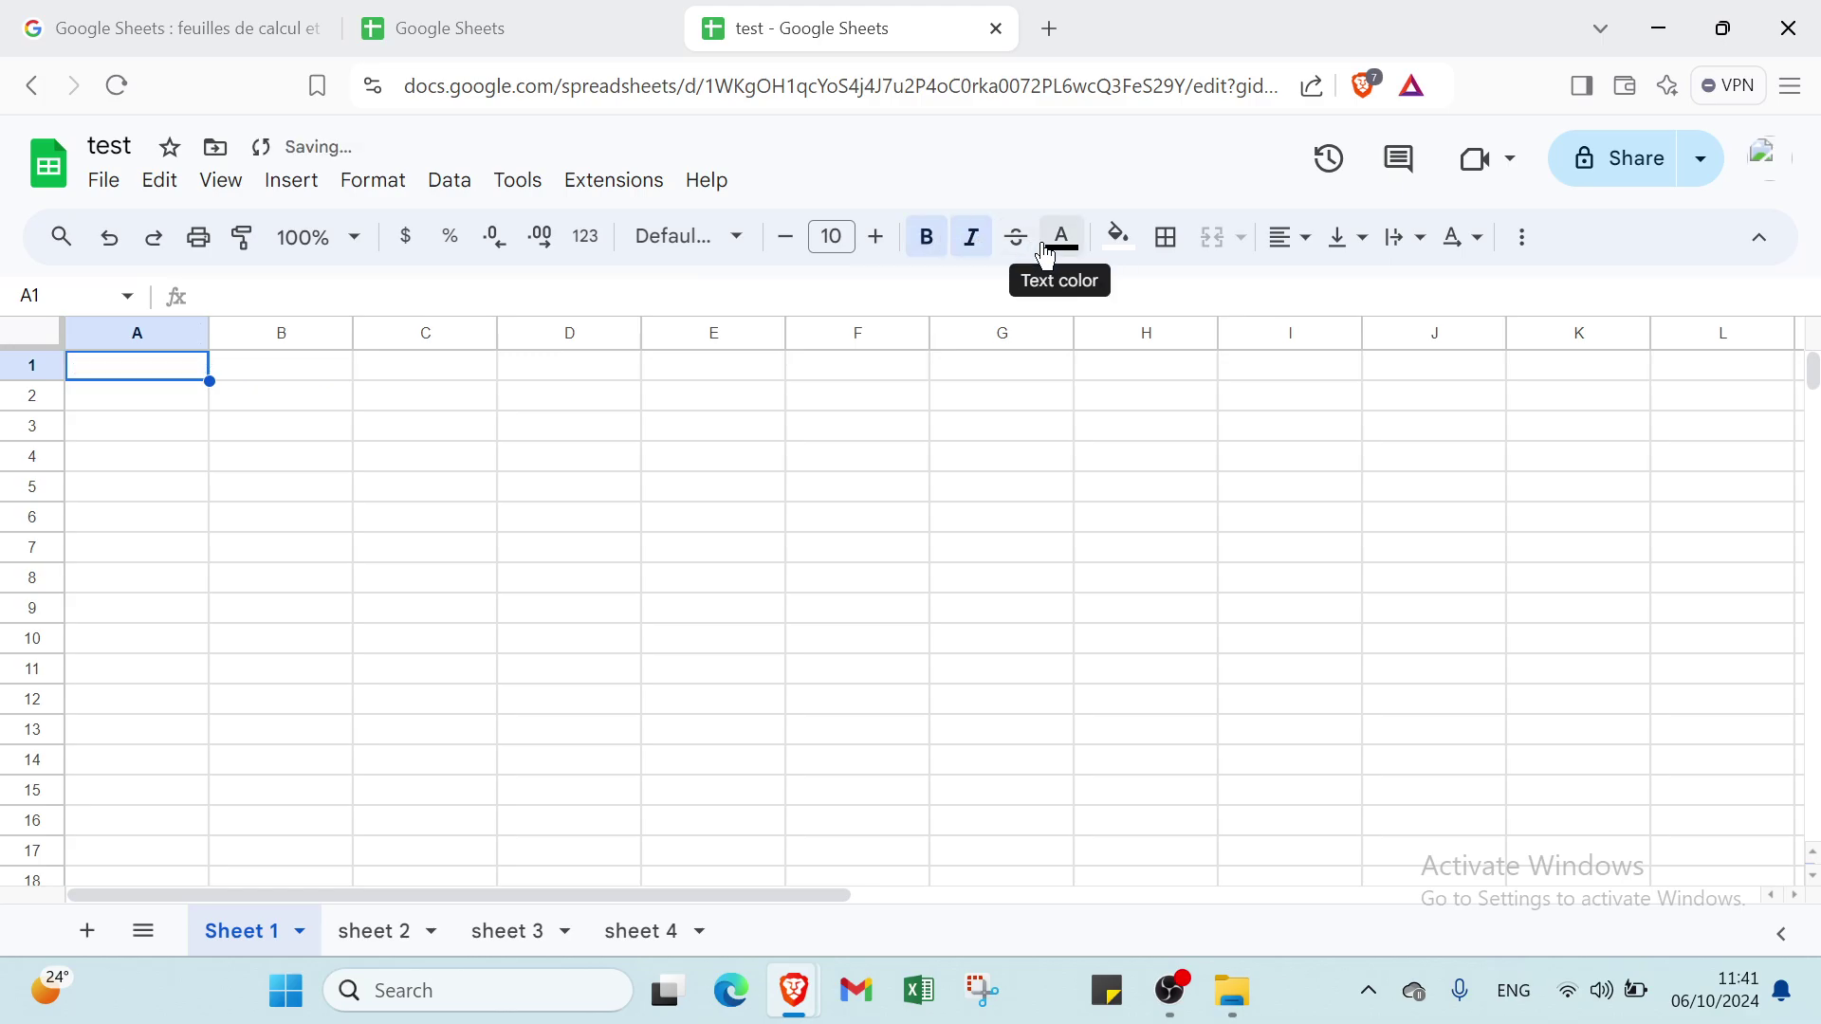
{"action": "left_click", "coordinate": [1063, 249]}
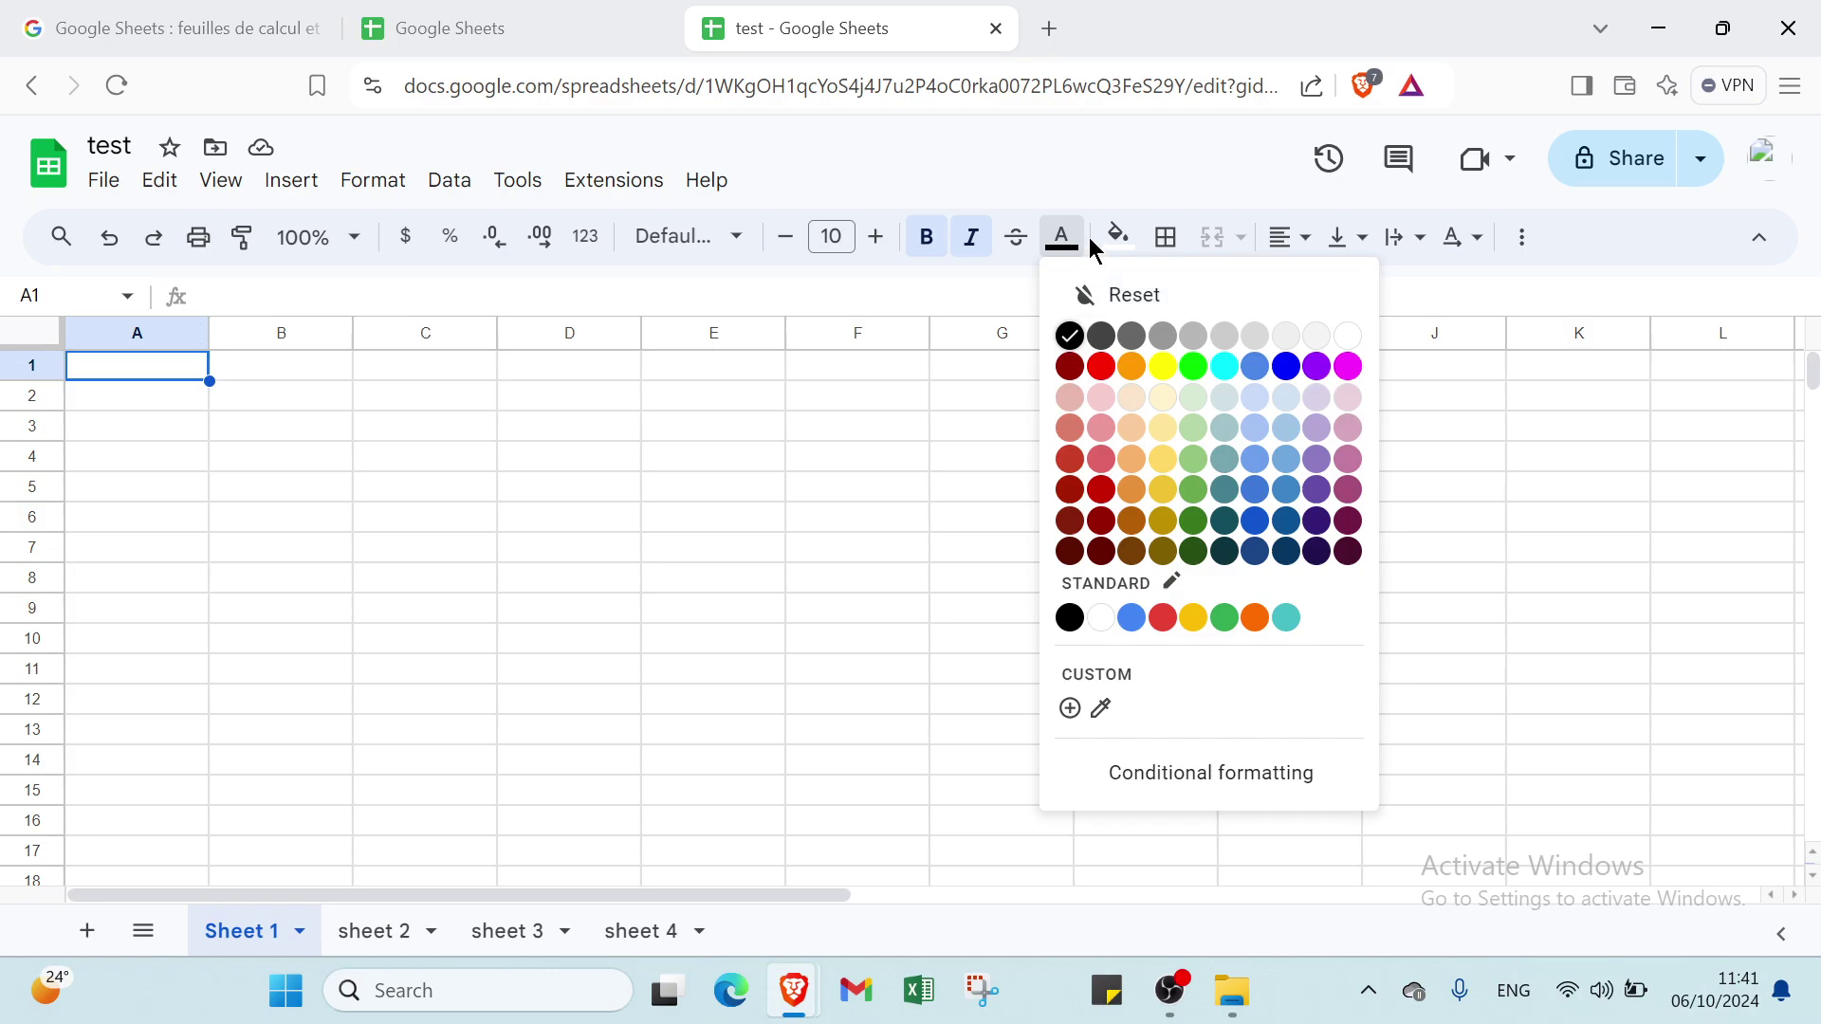
{"action": "left_click", "coordinate": [1118, 236]}
{"action": "left_click", "coordinate": [1118, 237]}
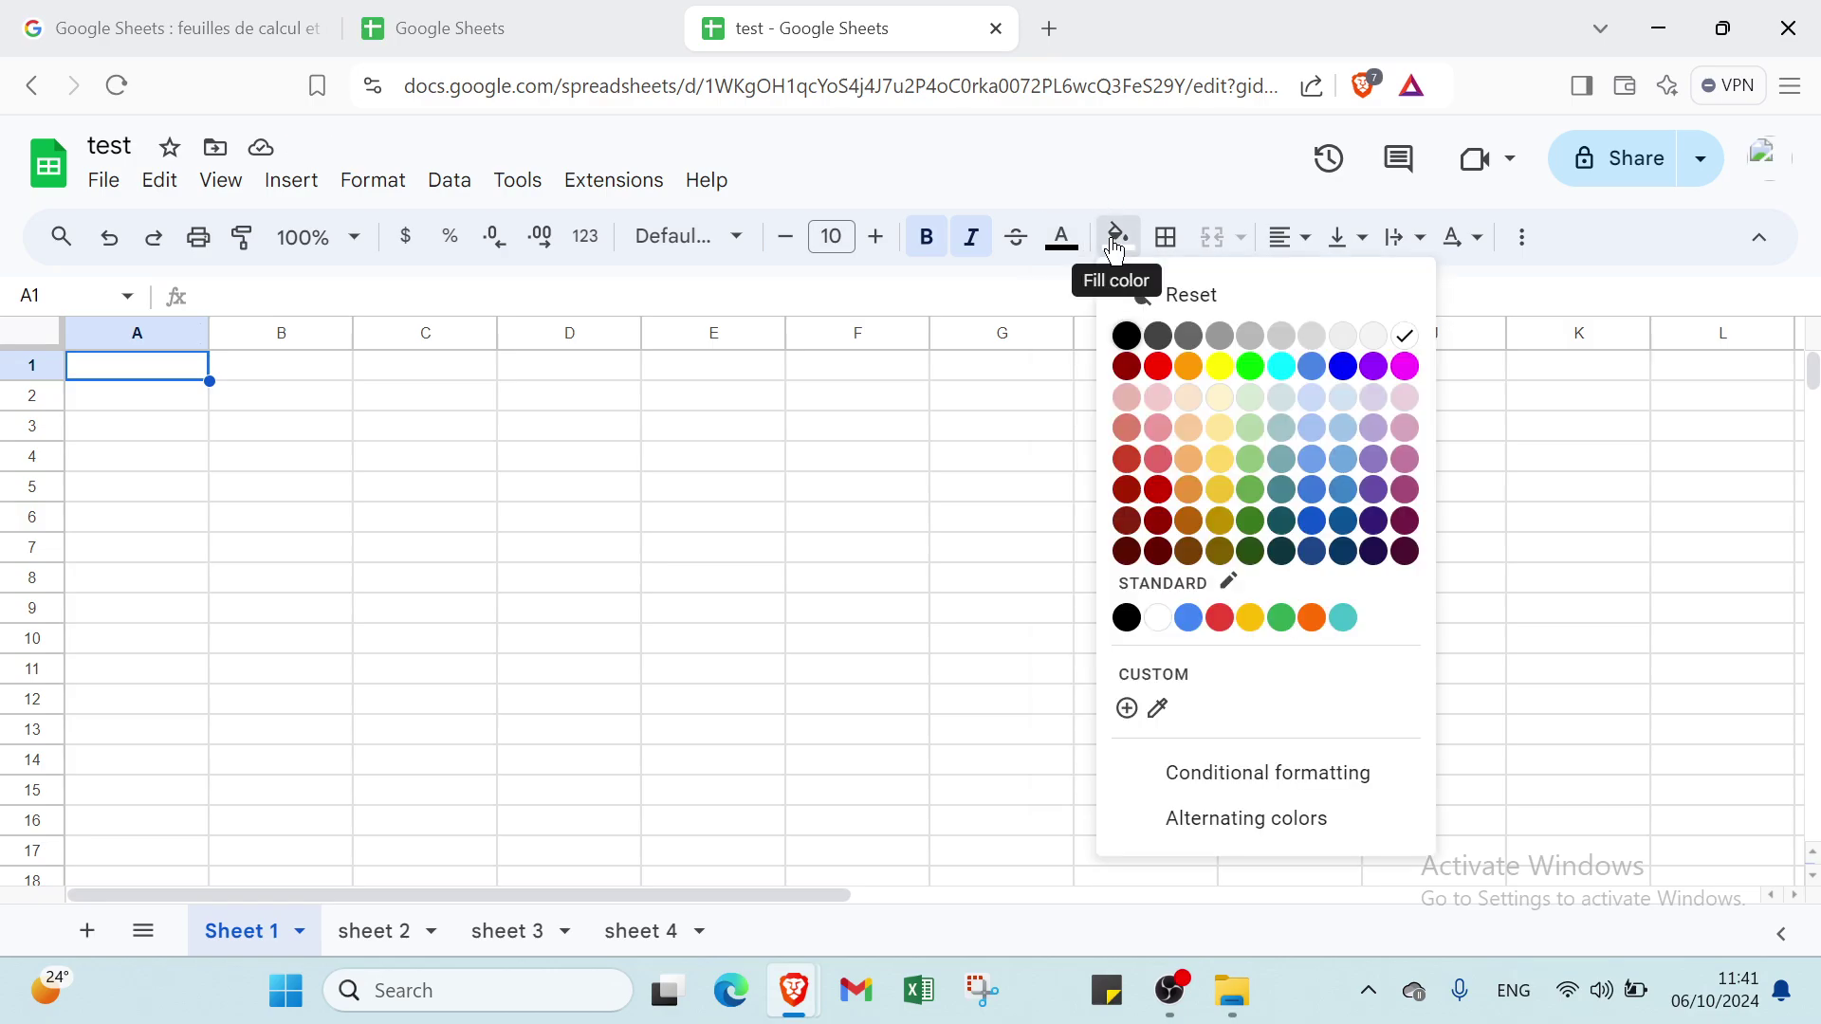
{"action": "left_click", "coordinate": [1128, 336]}
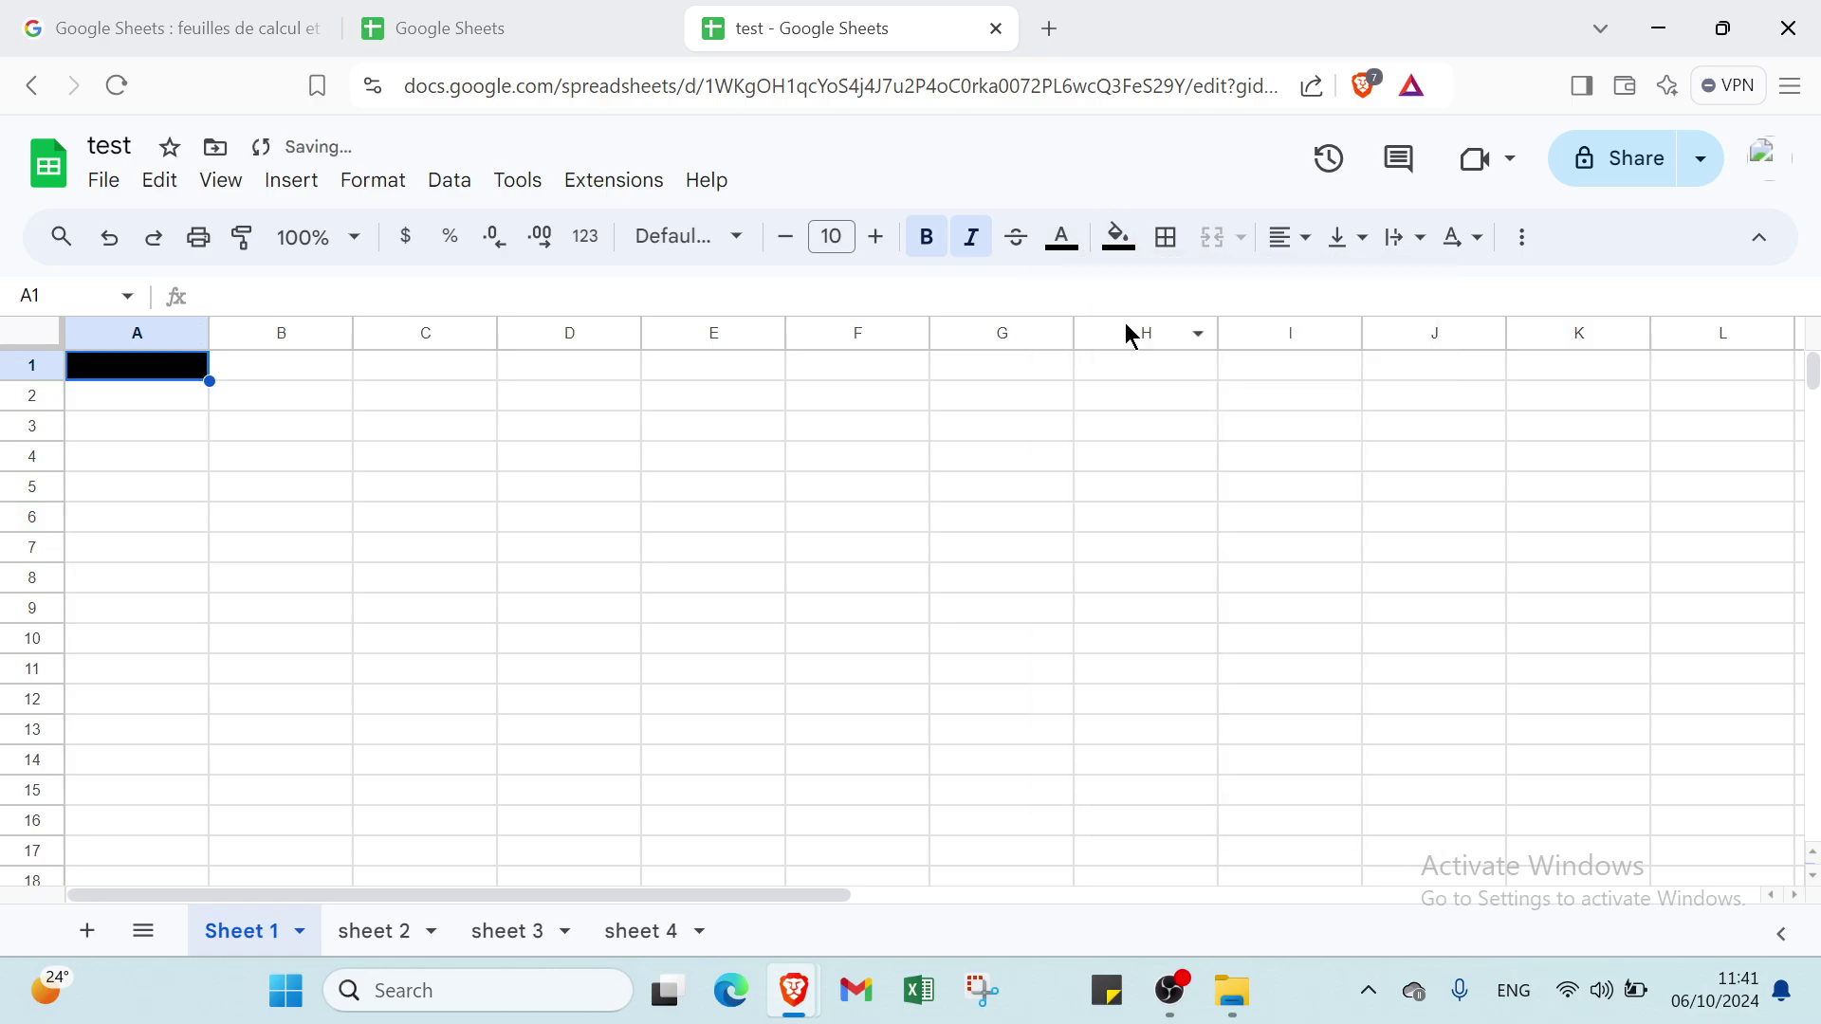
{"action": "left_click", "coordinate": [1119, 251]}
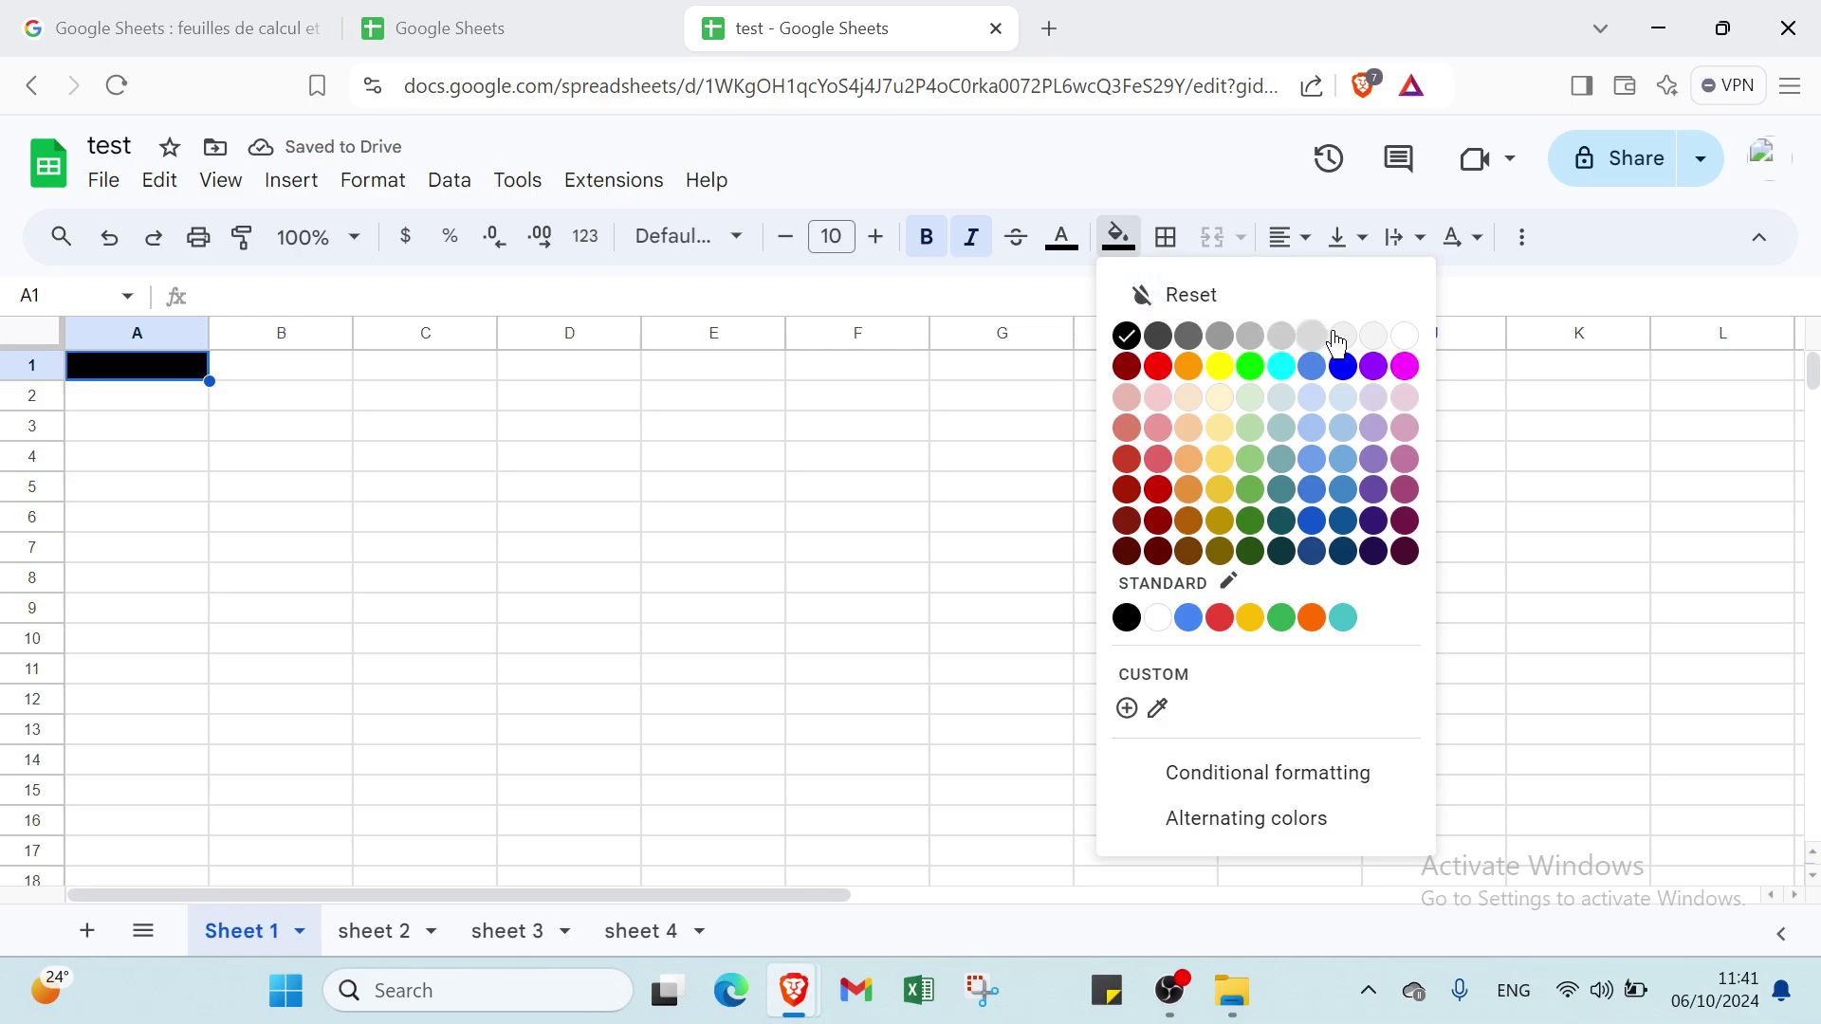
{"action": "left_click", "coordinate": [1399, 342]}
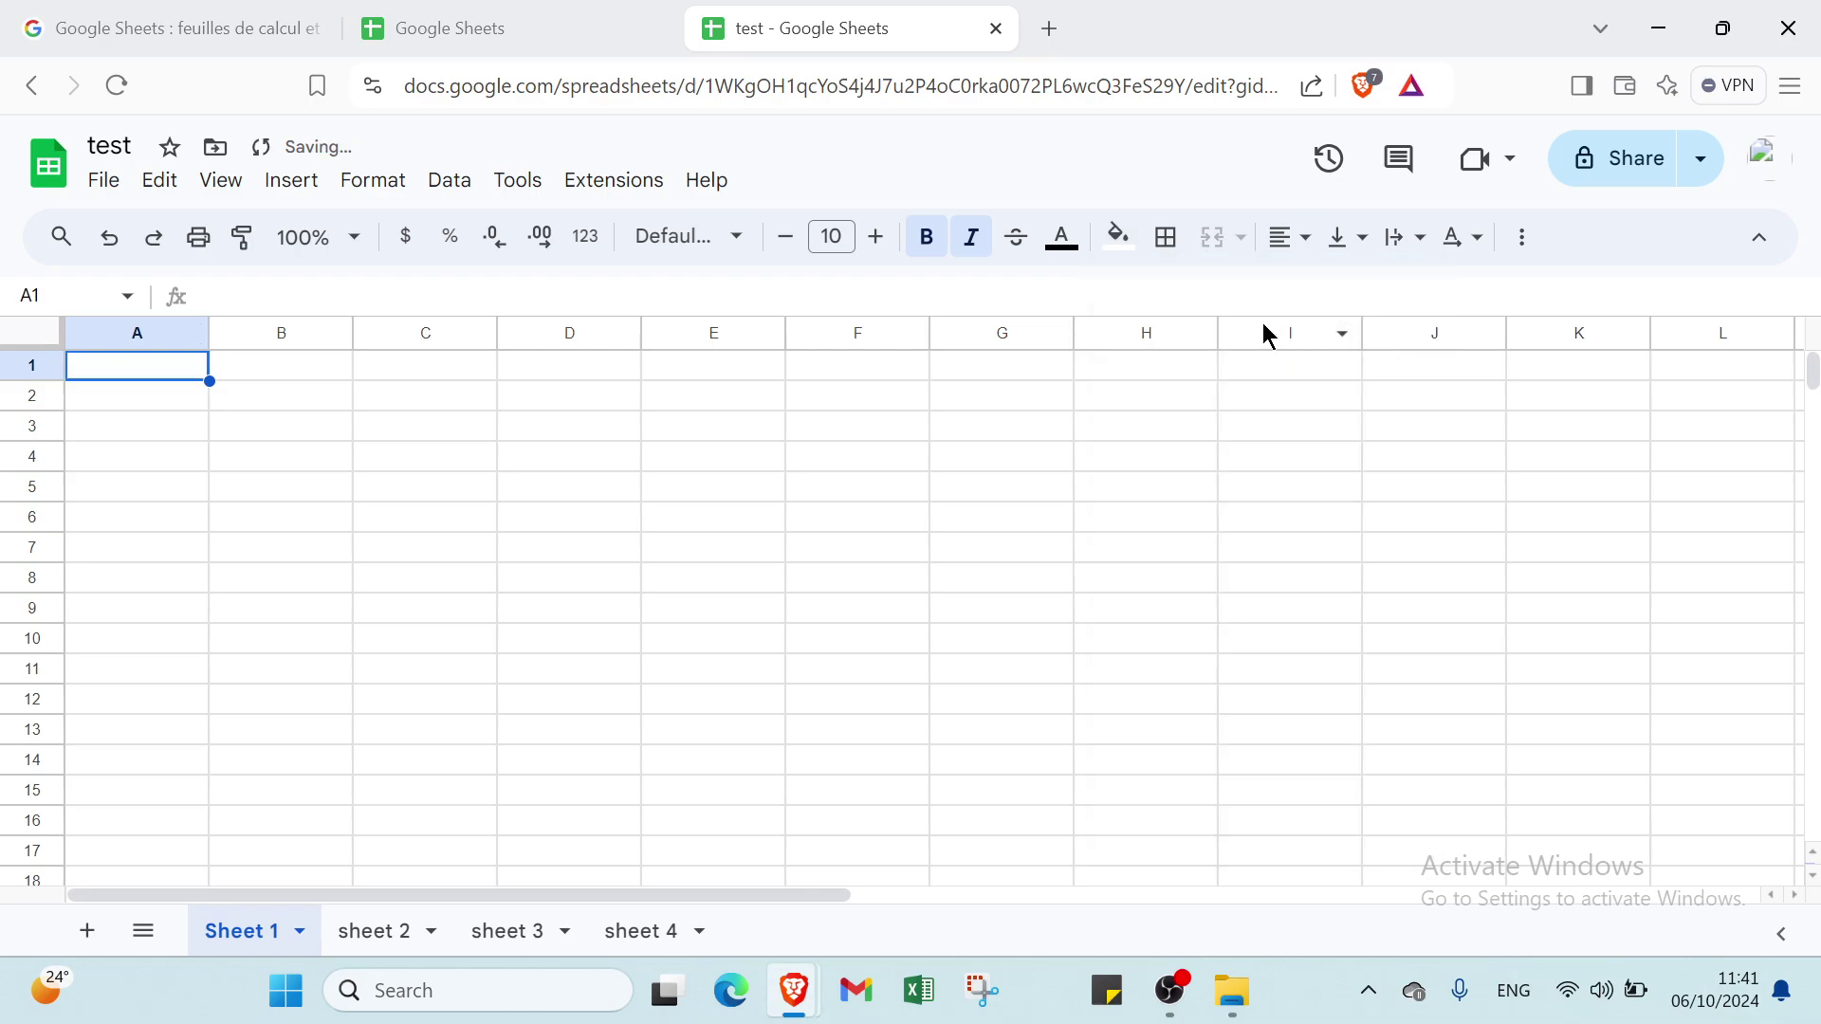
Step: Add left and top borders to cell A1
{"action": "left_click", "coordinate": [1165, 243]}
{"action": "left_click", "coordinate": [1192, 340]}
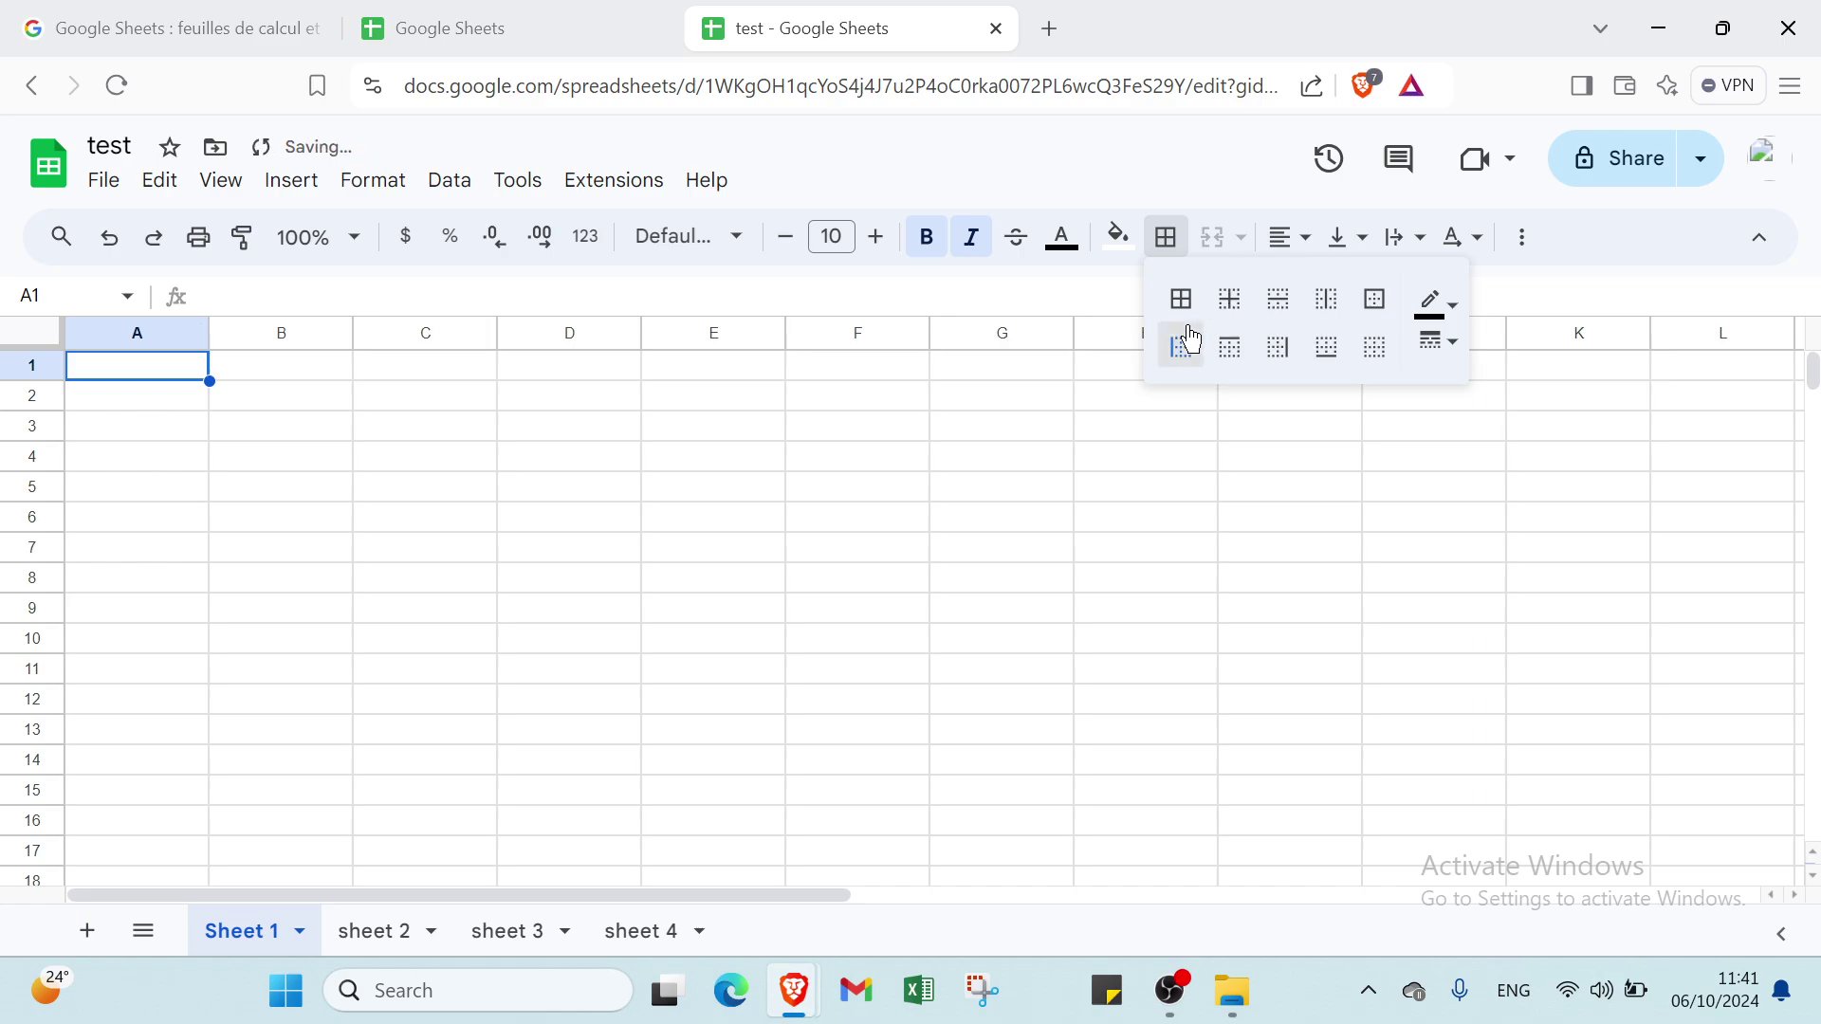
{"action": "left_click", "coordinate": [1227, 347]}
Step: Select all of column A and apply All borders to it
{"action": "left_click_drag", "start_coordinate": [112, 368], "coordinate": [95, 692]}
{"action": "left_click", "coordinate": [96, 692]}
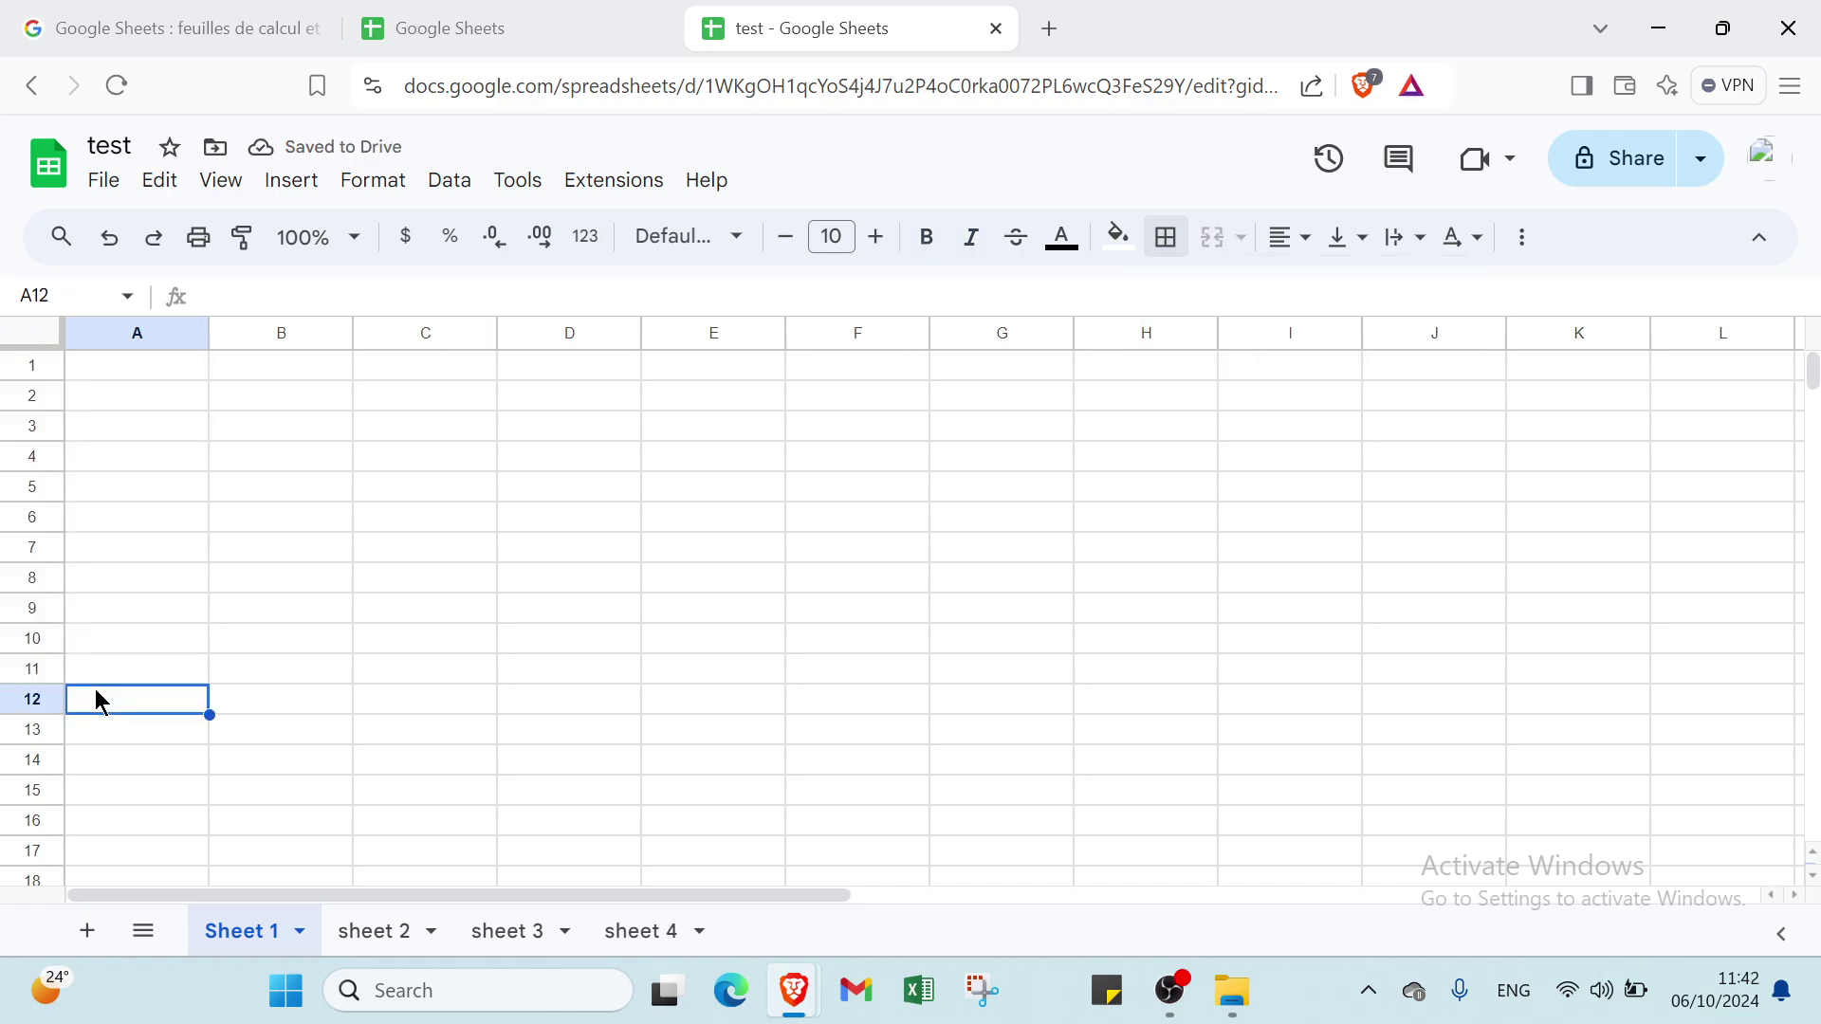
{"action": "left_click", "coordinate": [182, 367]}
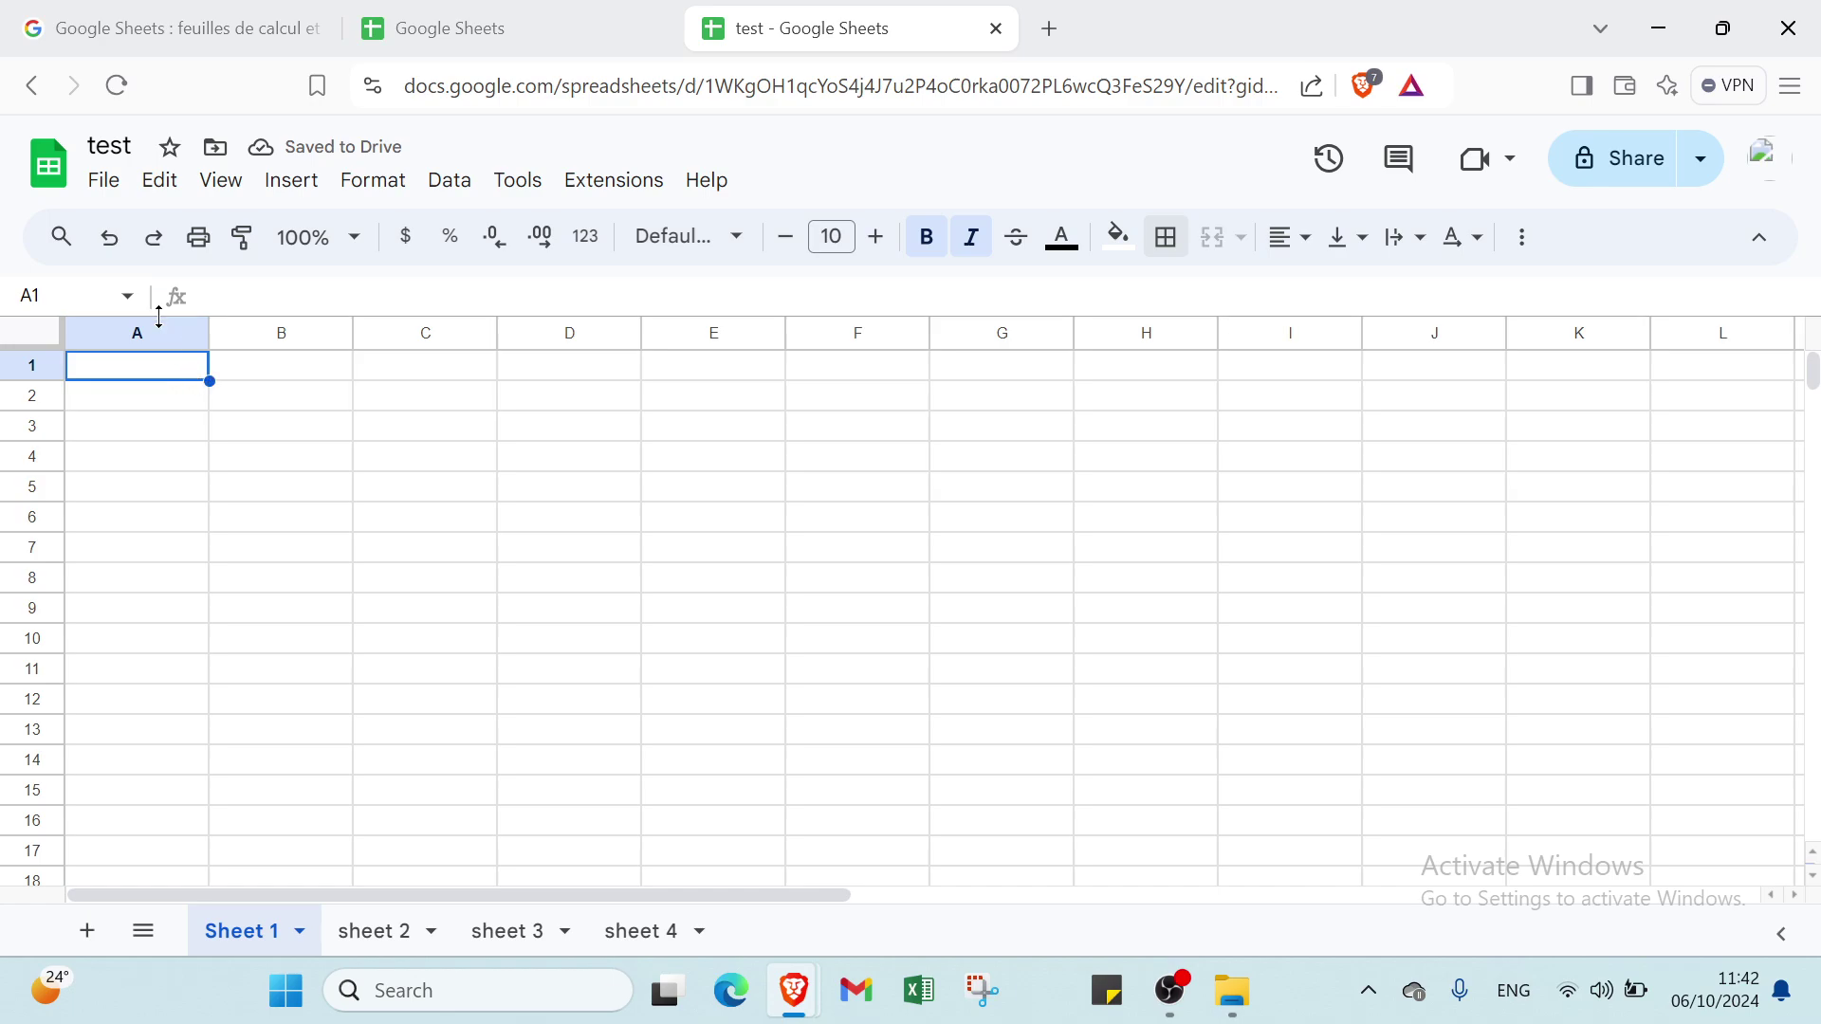
{"action": "left_click", "coordinate": [167, 337]}
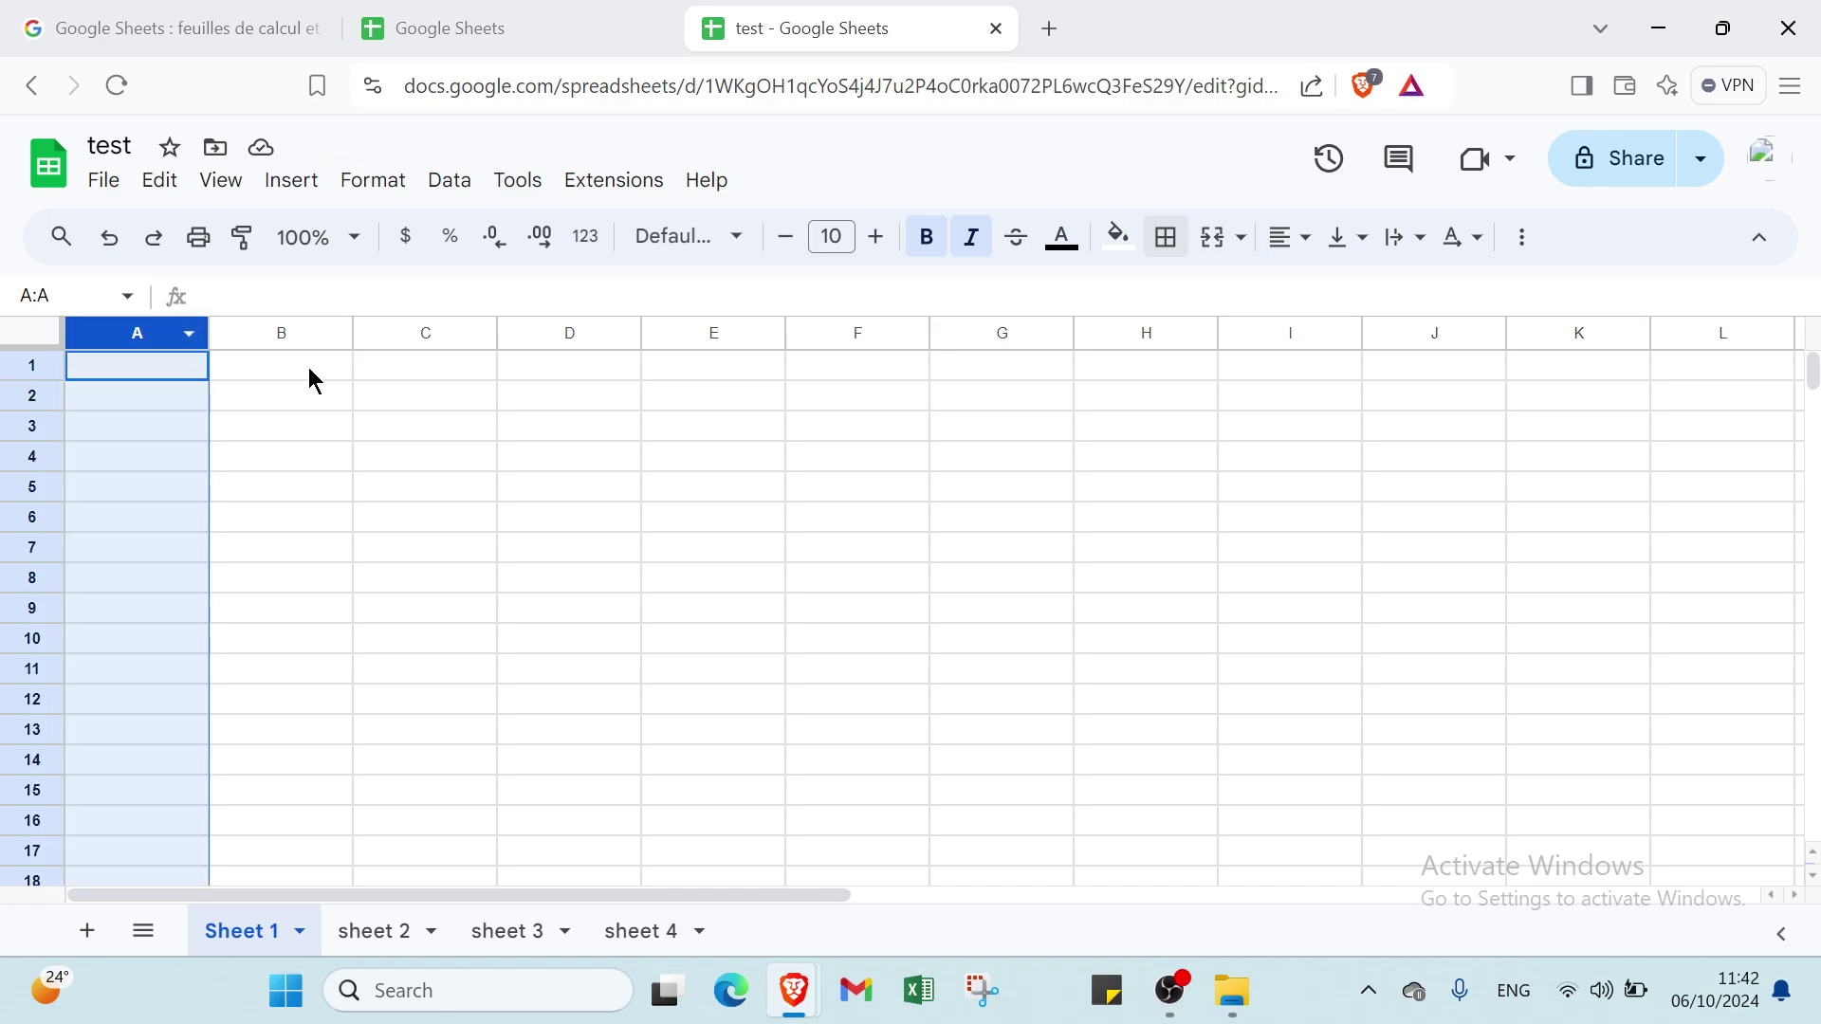
{"action": "left_click", "coordinate": [1166, 237]}
{"action": "left_click", "coordinate": [1178, 357]}
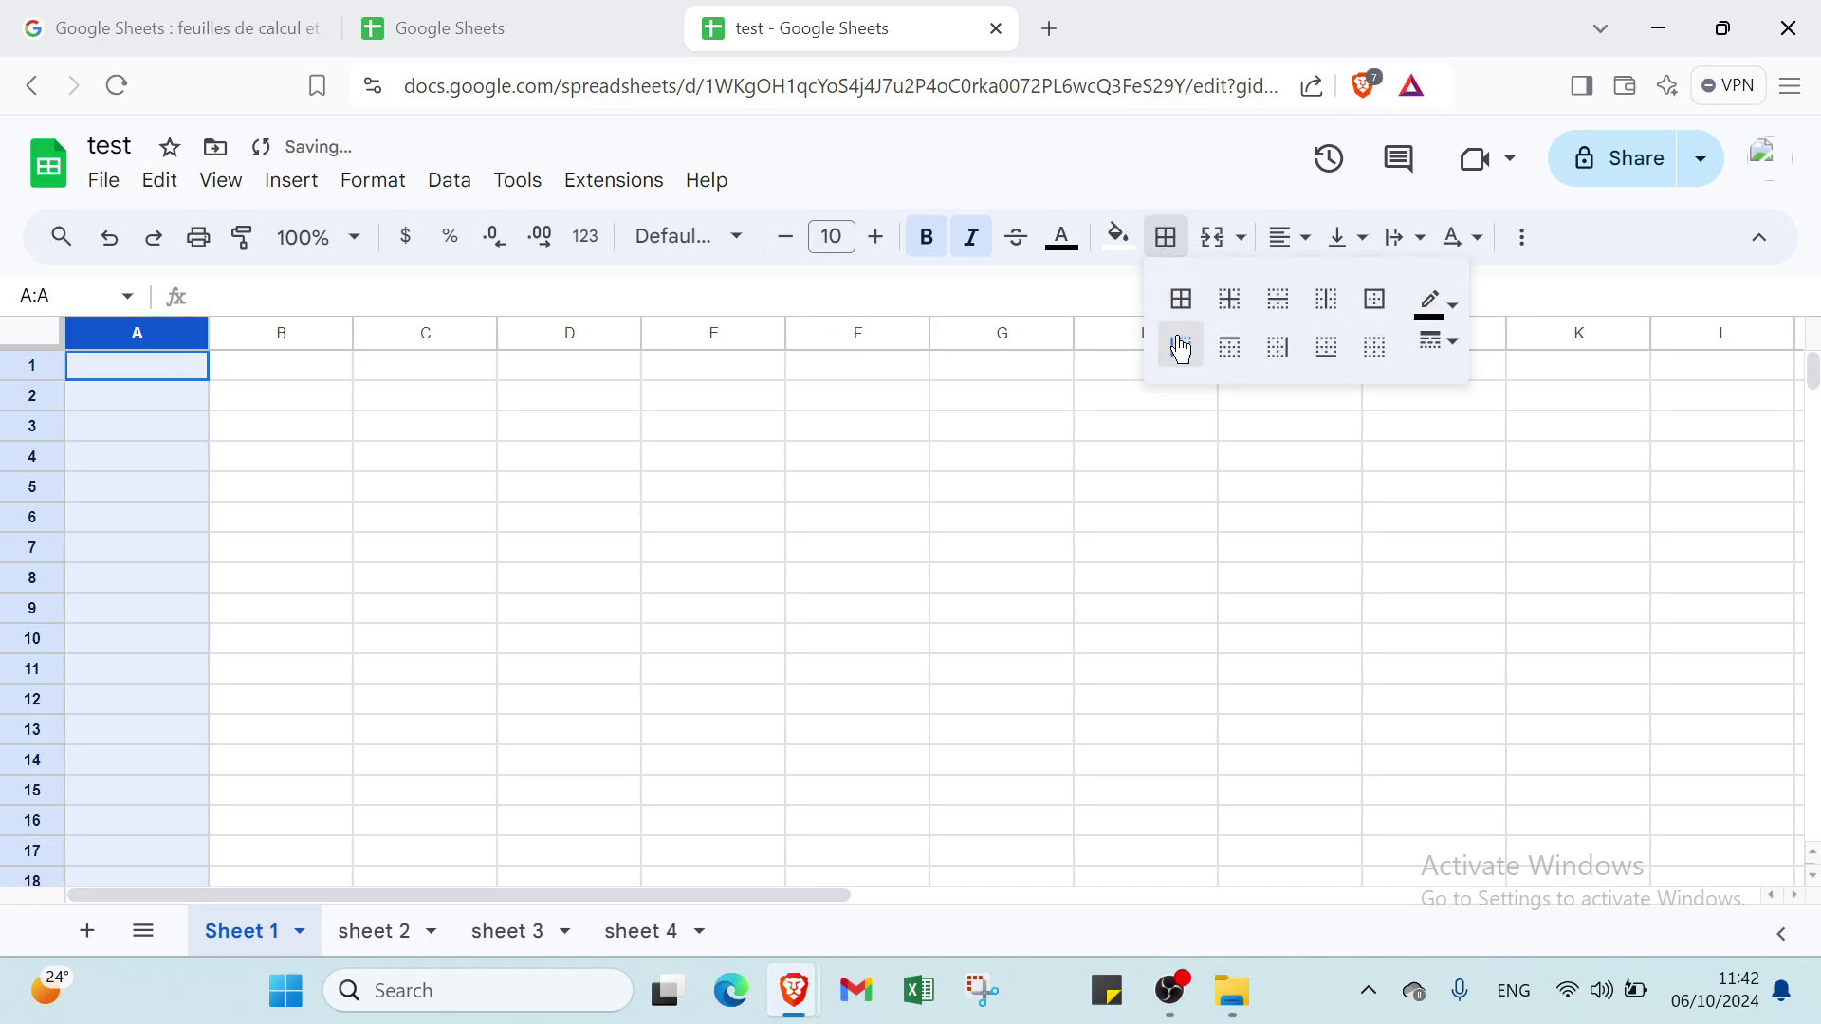
{"action": "left_click", "coordinate": [1221, 303]}
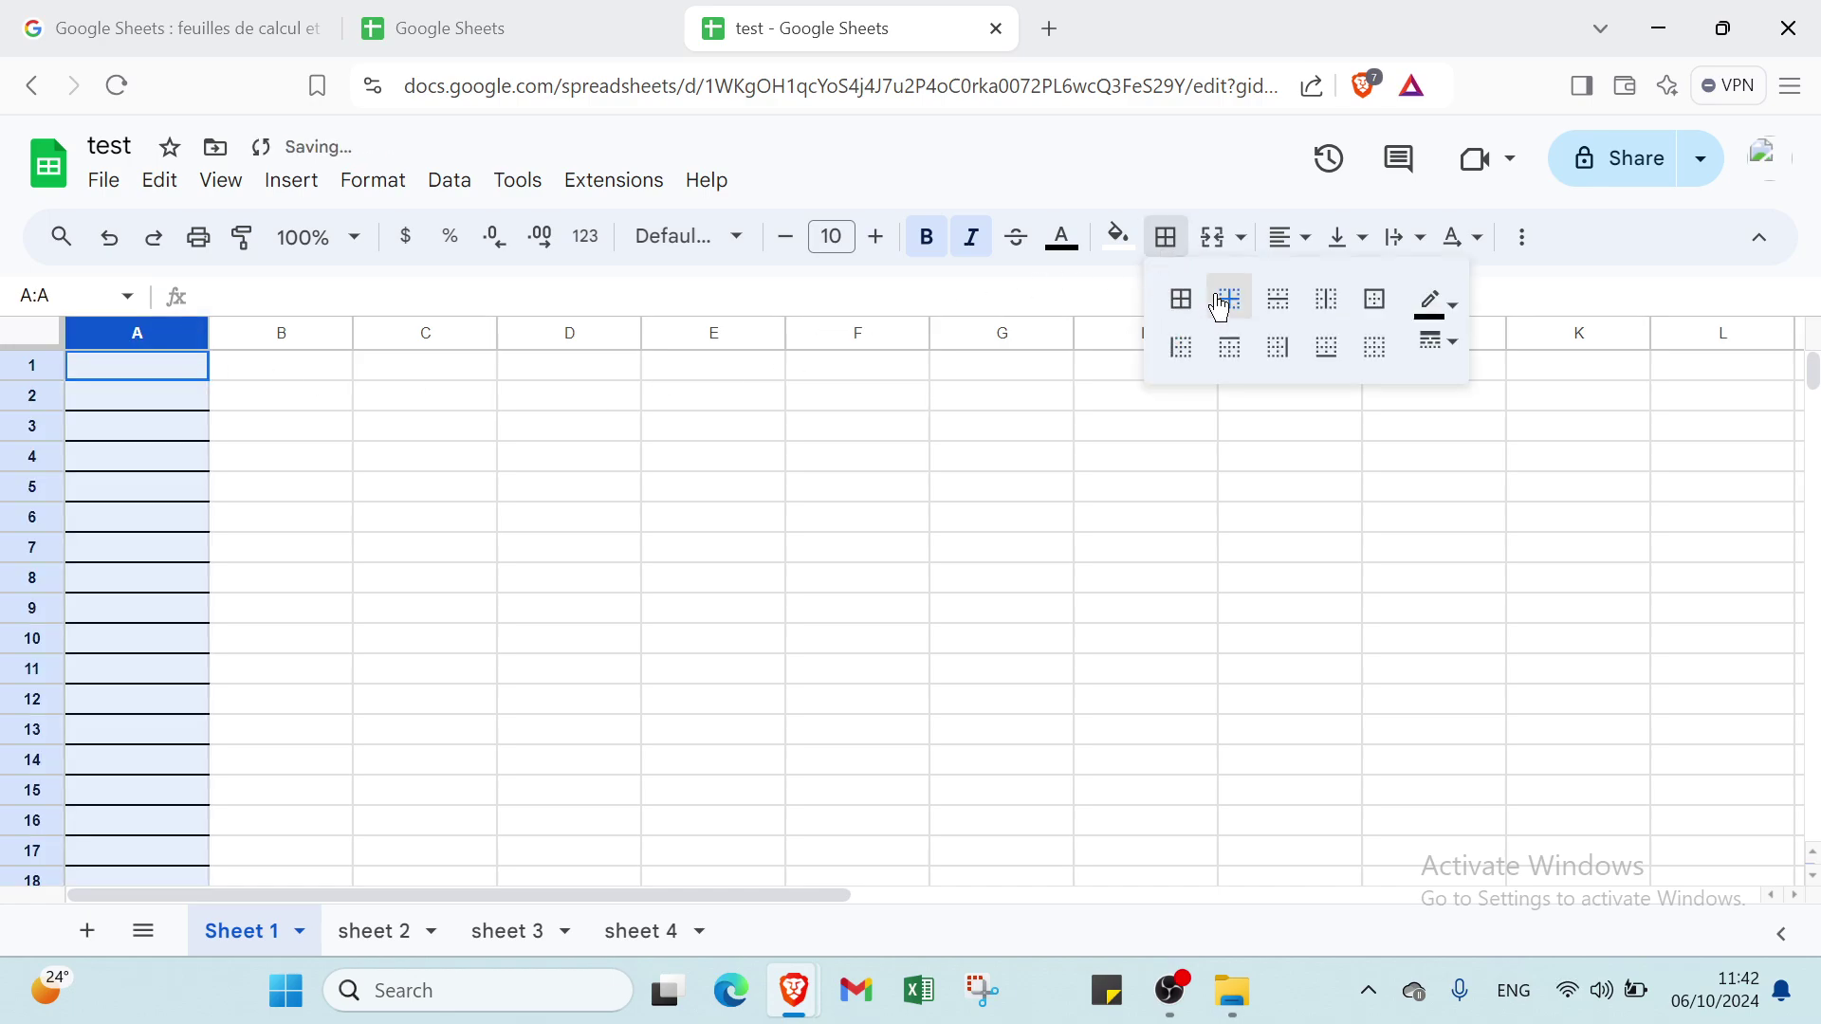
{"action": "left_click", "coordinate": [1280, 300]}
{"action": "left_click", "coordinate": [1309, 316]}
{"action": "left_click", "coordinate": [1182, 302]}
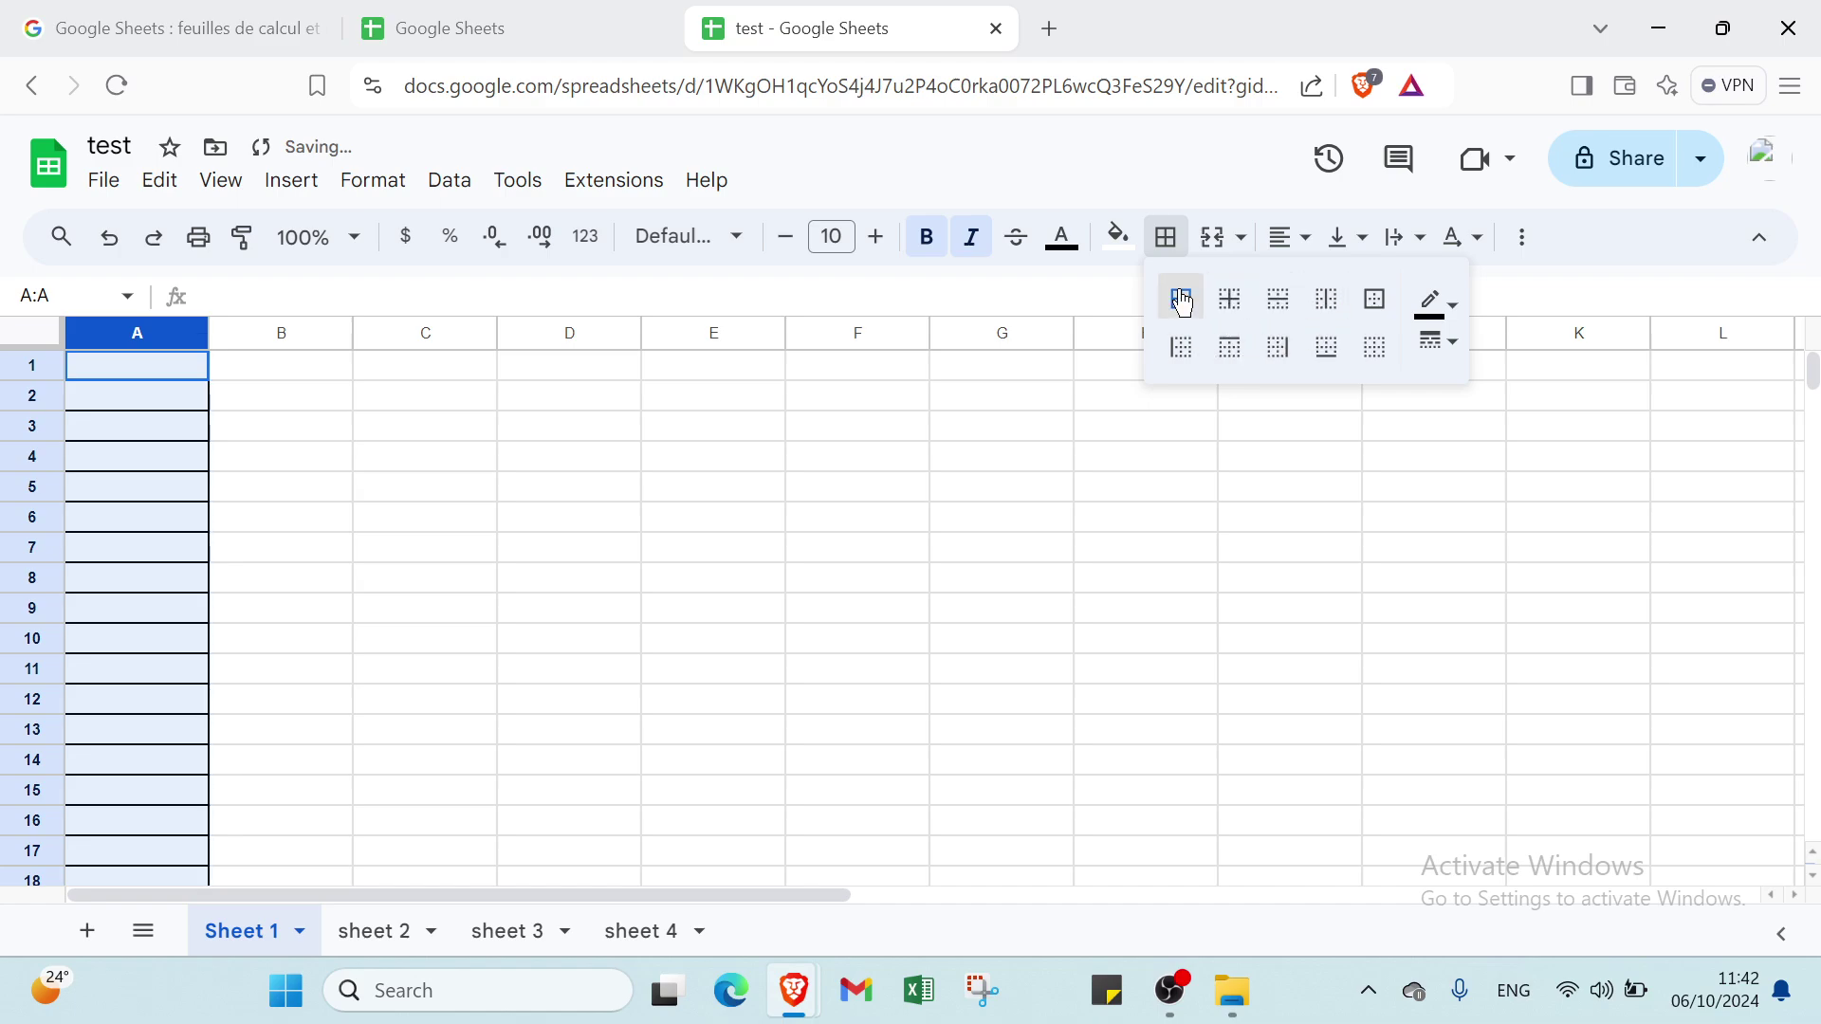
{"action": "left_click", "coordinate": [1166, 251]}
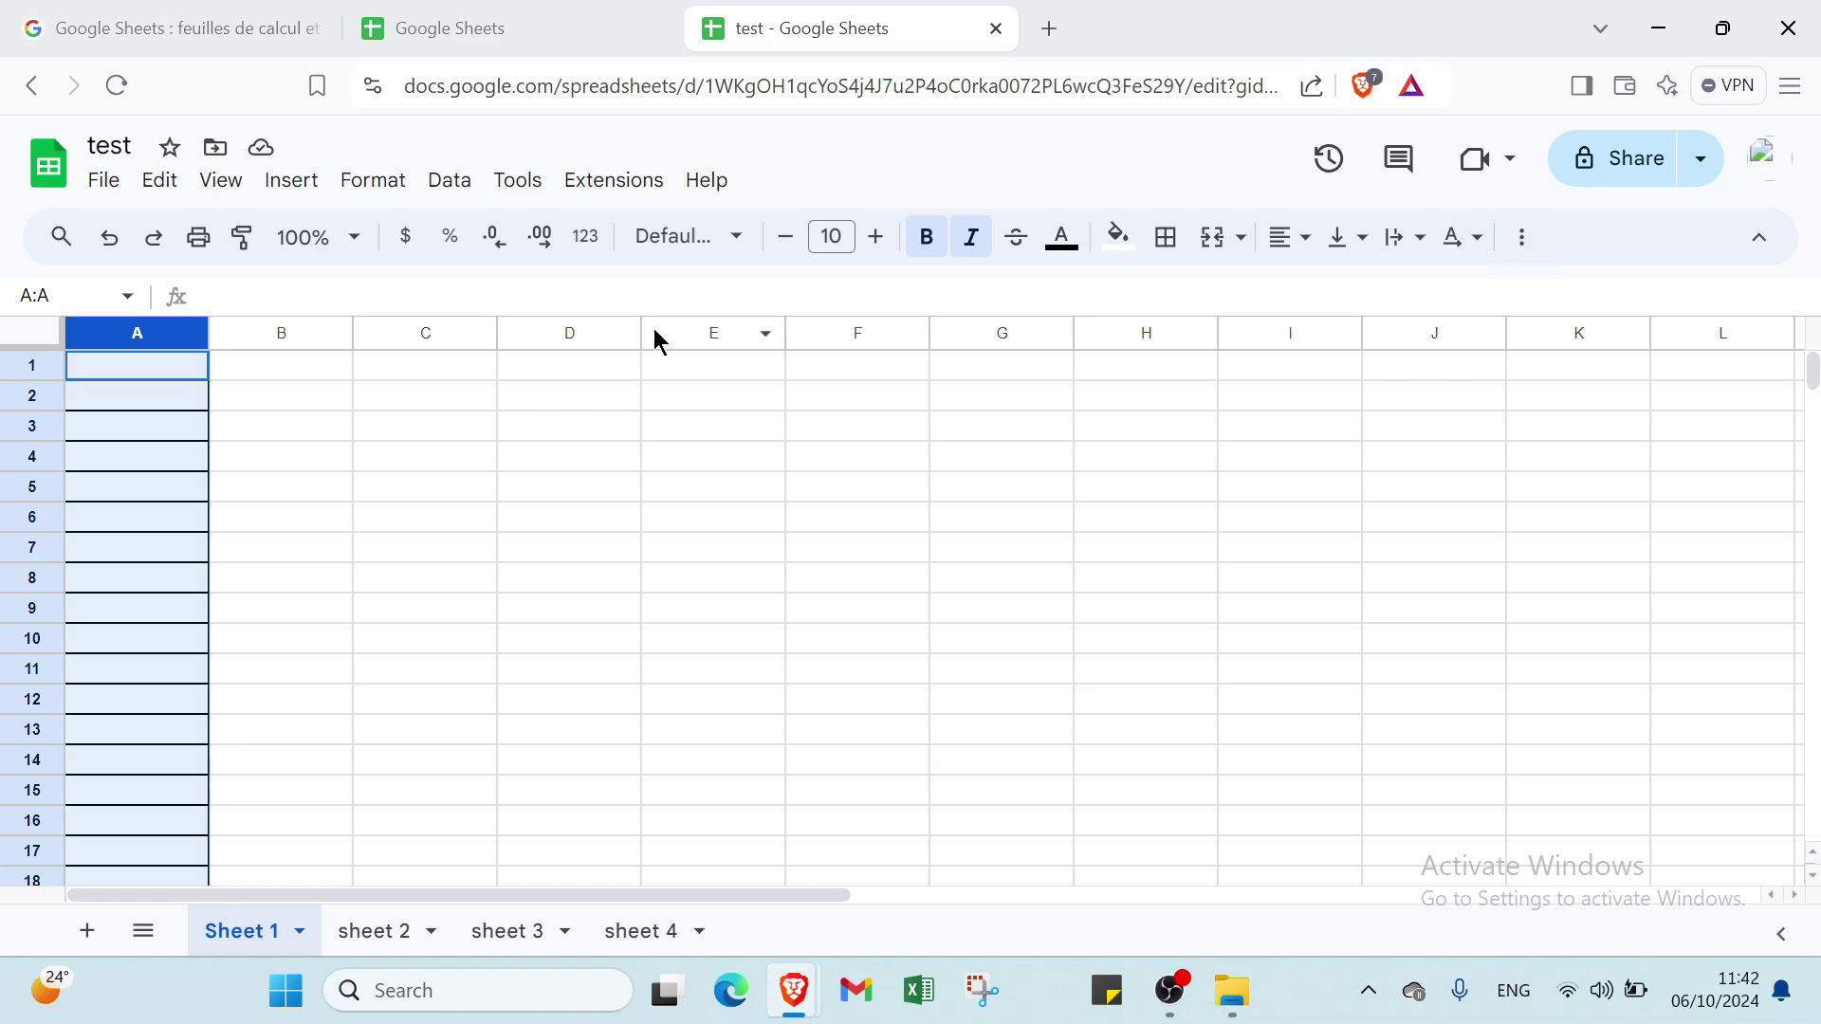
Step: Enter 1 in A1 and 2 in B1, both formatted as dollar currency
{"action": "left_click", "coordinate": [184, 365]}
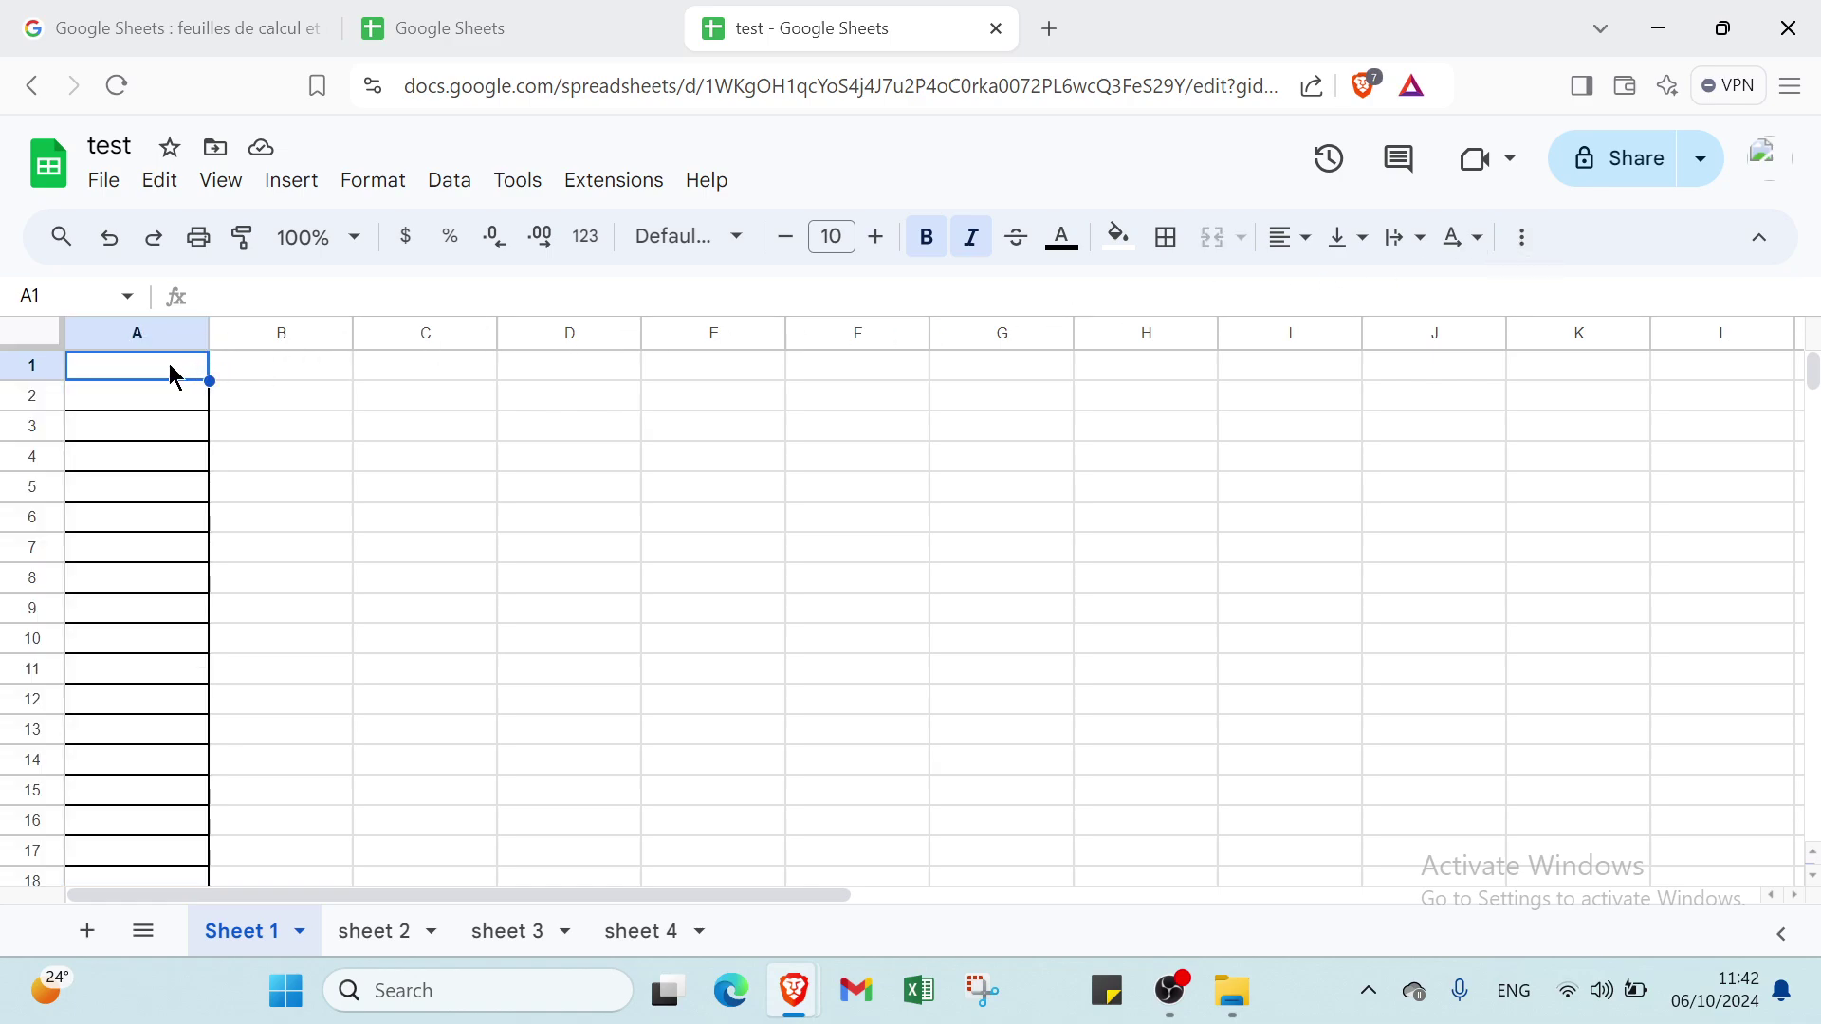
{"action": "type", "text": "1"}
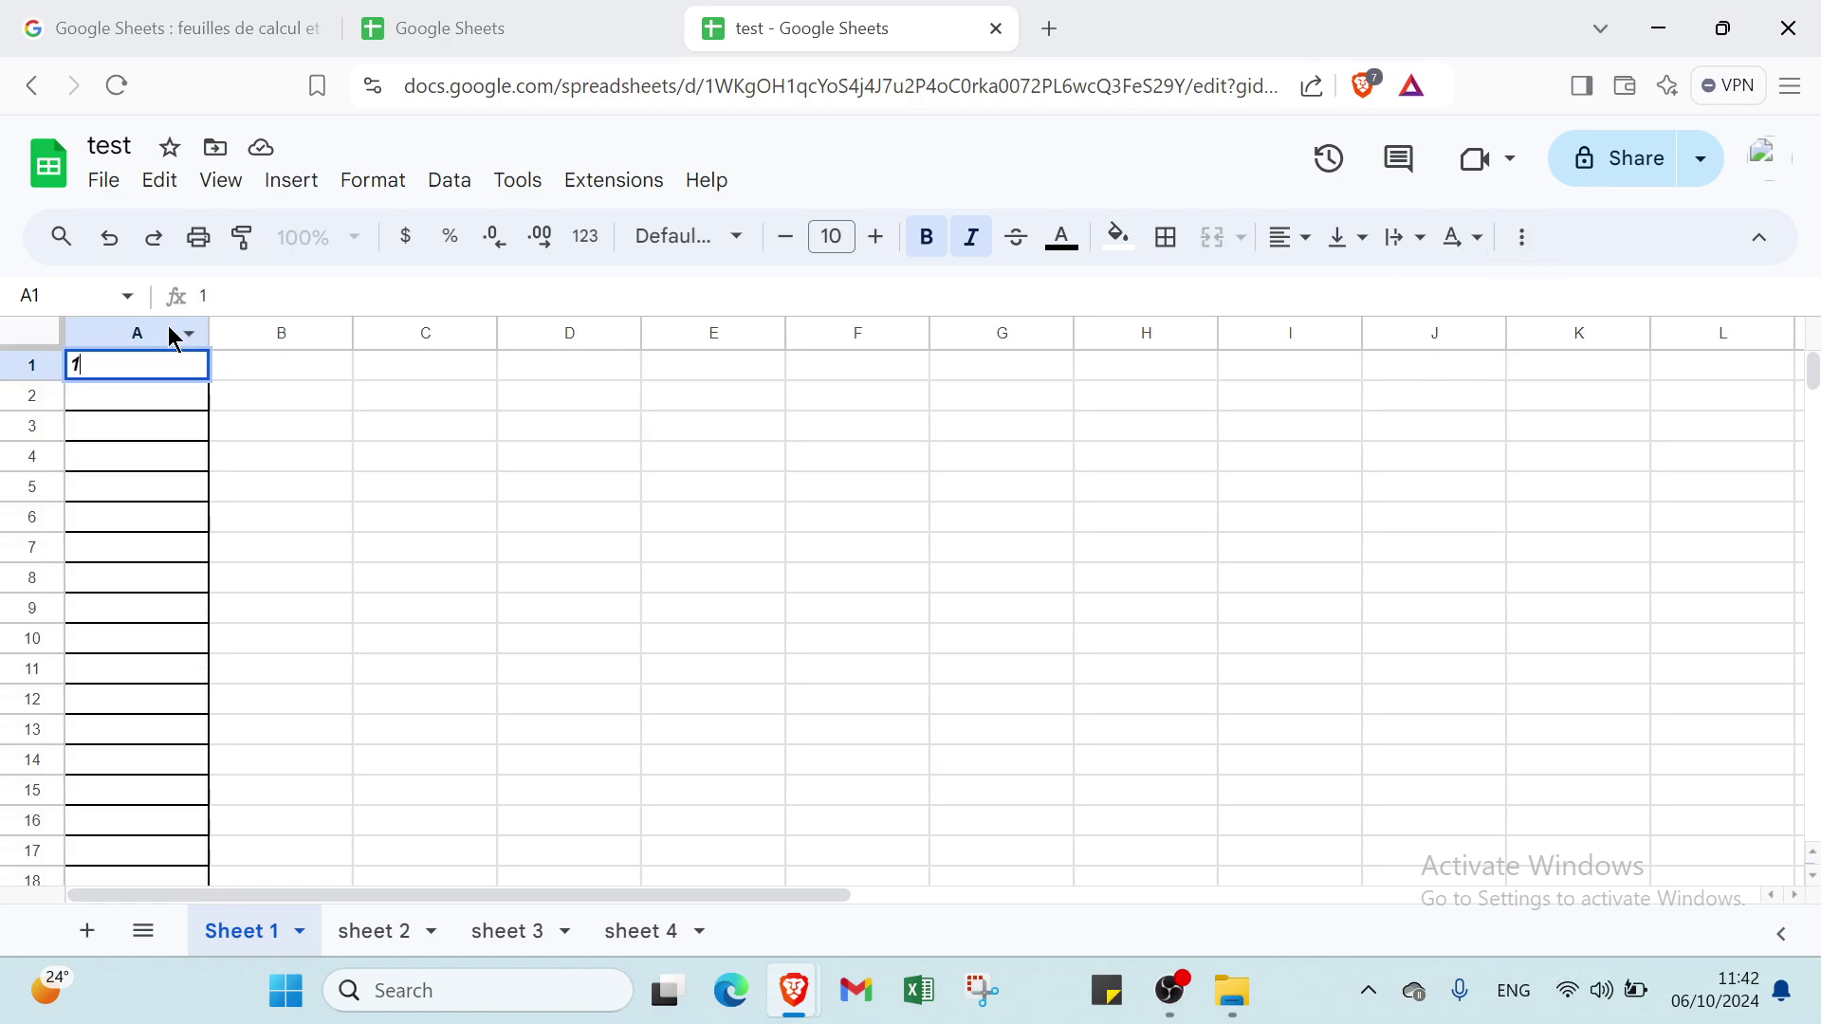
{"action": "left_click", "coordinate": [406, 237]}
{"action": "left_click", "coordinate": [280, 365]}
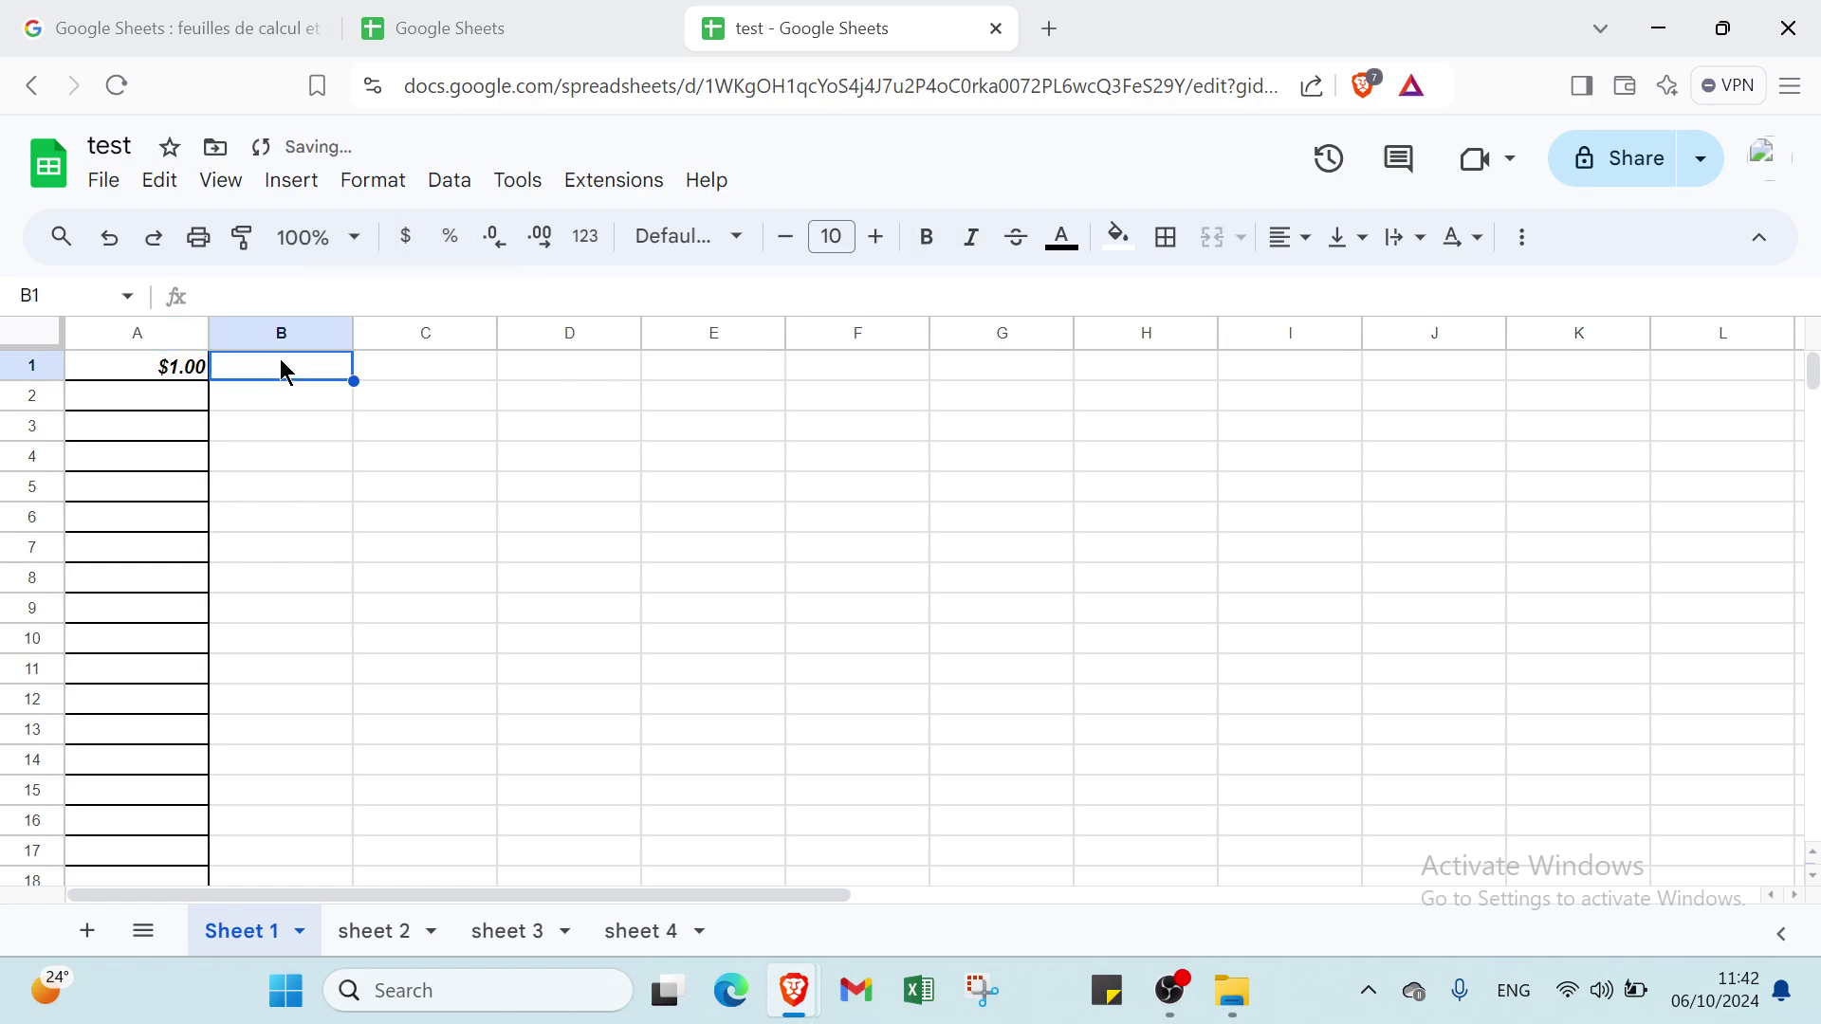
{"action": "type", "text": "2"}
{"action": "left_click", "coordinate": [410, 239]}
Step: Make columns B and C bold and italic
{"action": "left_click", "coordinate": [440, 360]}
{"action": "left_click", "coordinate": [327, 365]}
{"action": "left_click_drag", "start_coordinate": [326, 366], "coordinate": [277, 880]}
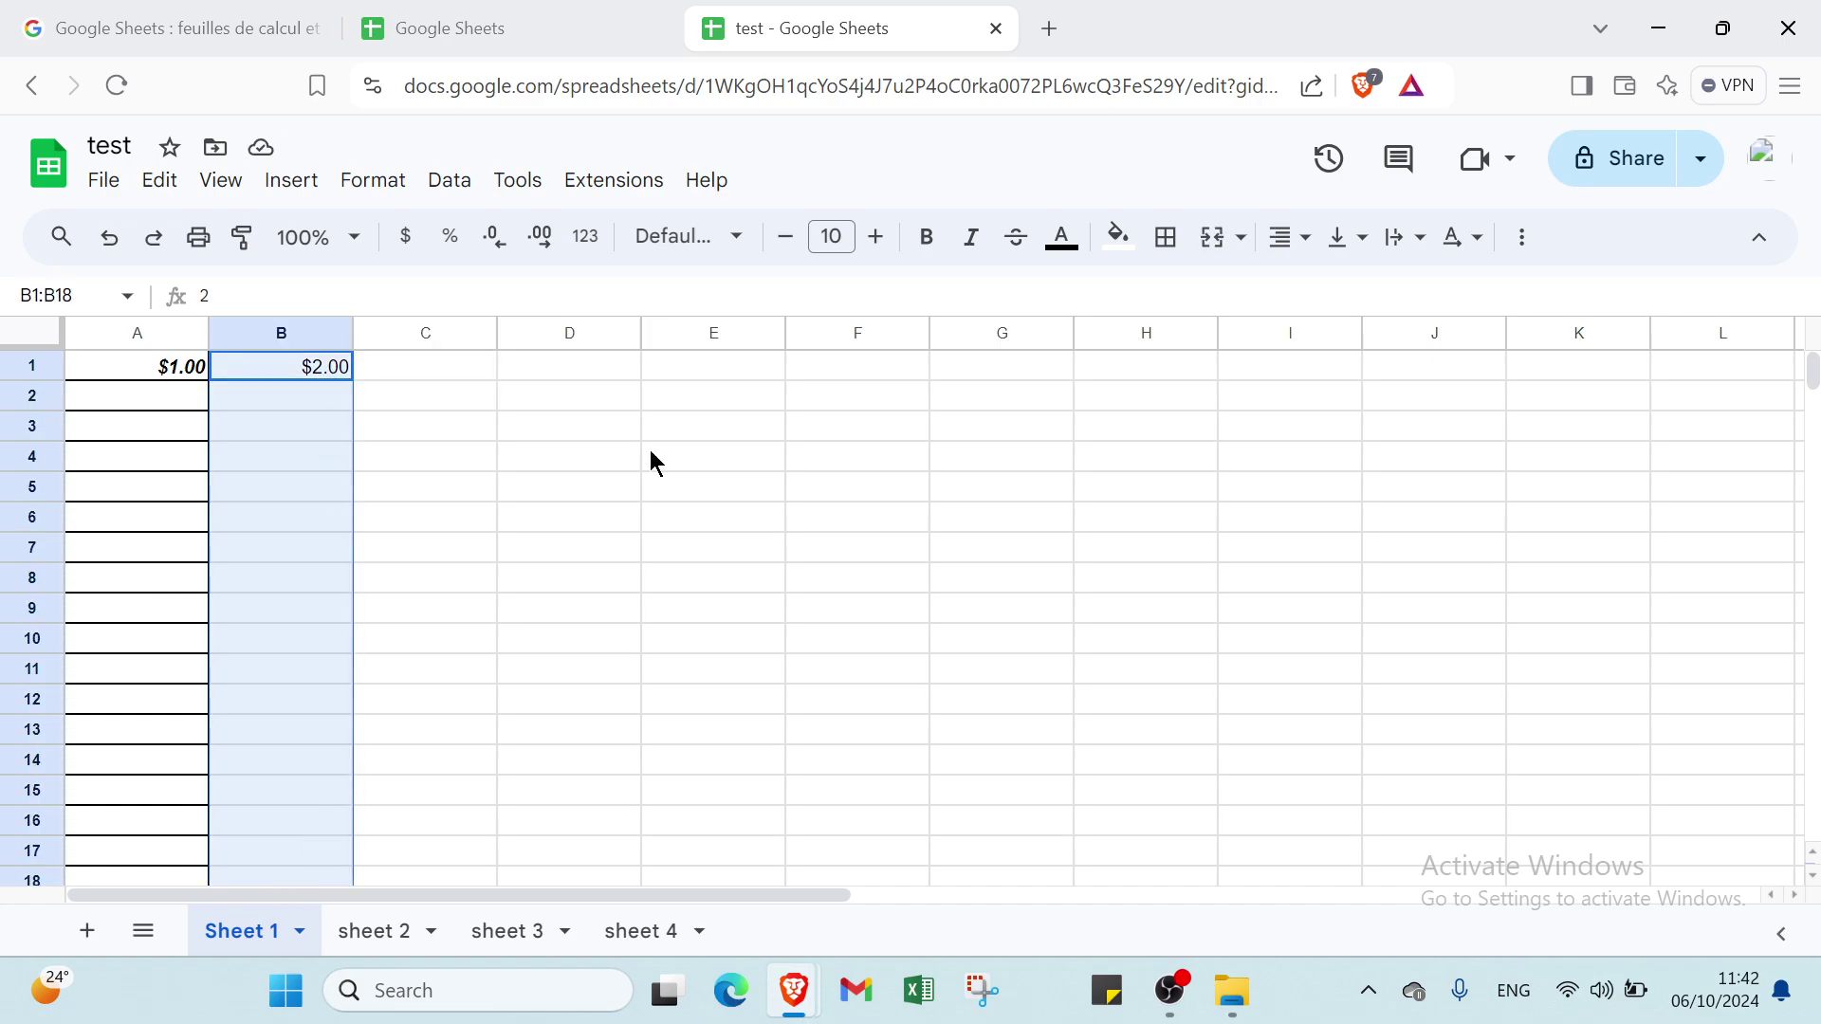
{"action": "left_click", "coordinate": [937, 248]}
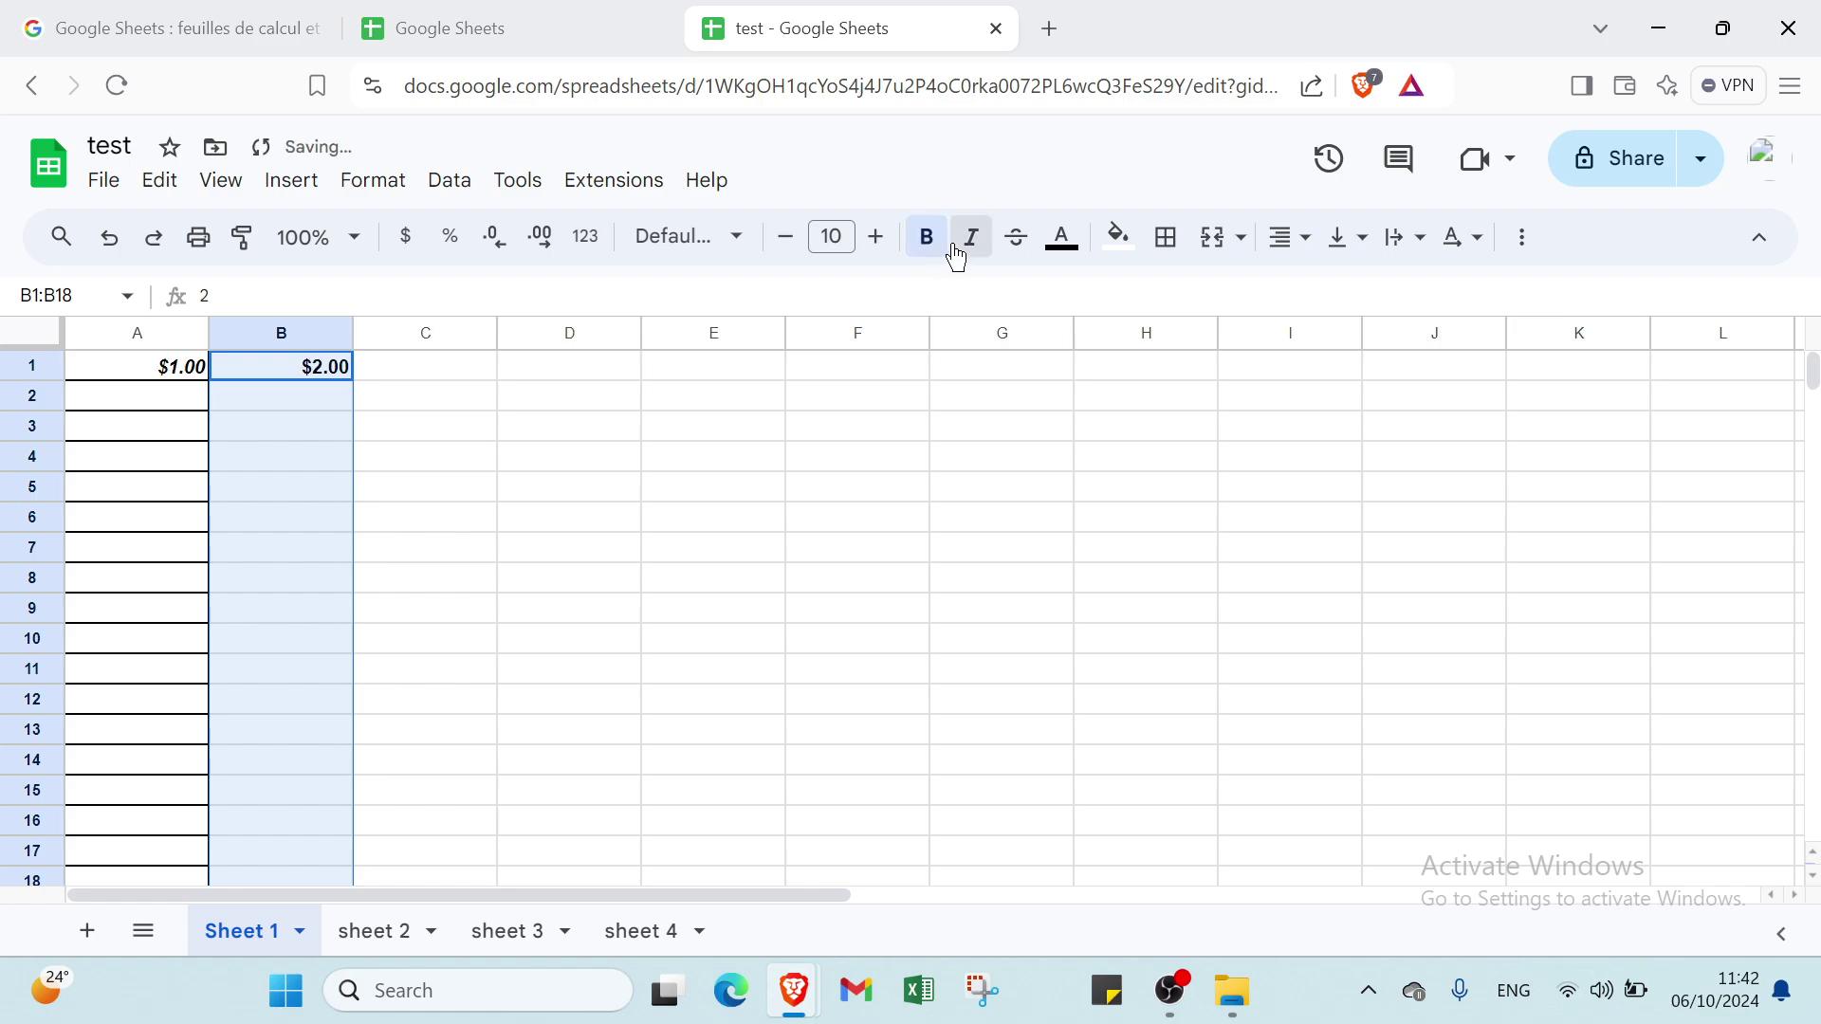
{"action": "left_click", "coordinate": [956, 256]}
{"action": "left_click_drag", "start_coordinate": [394, 372], "coordinate": [419, 851]}
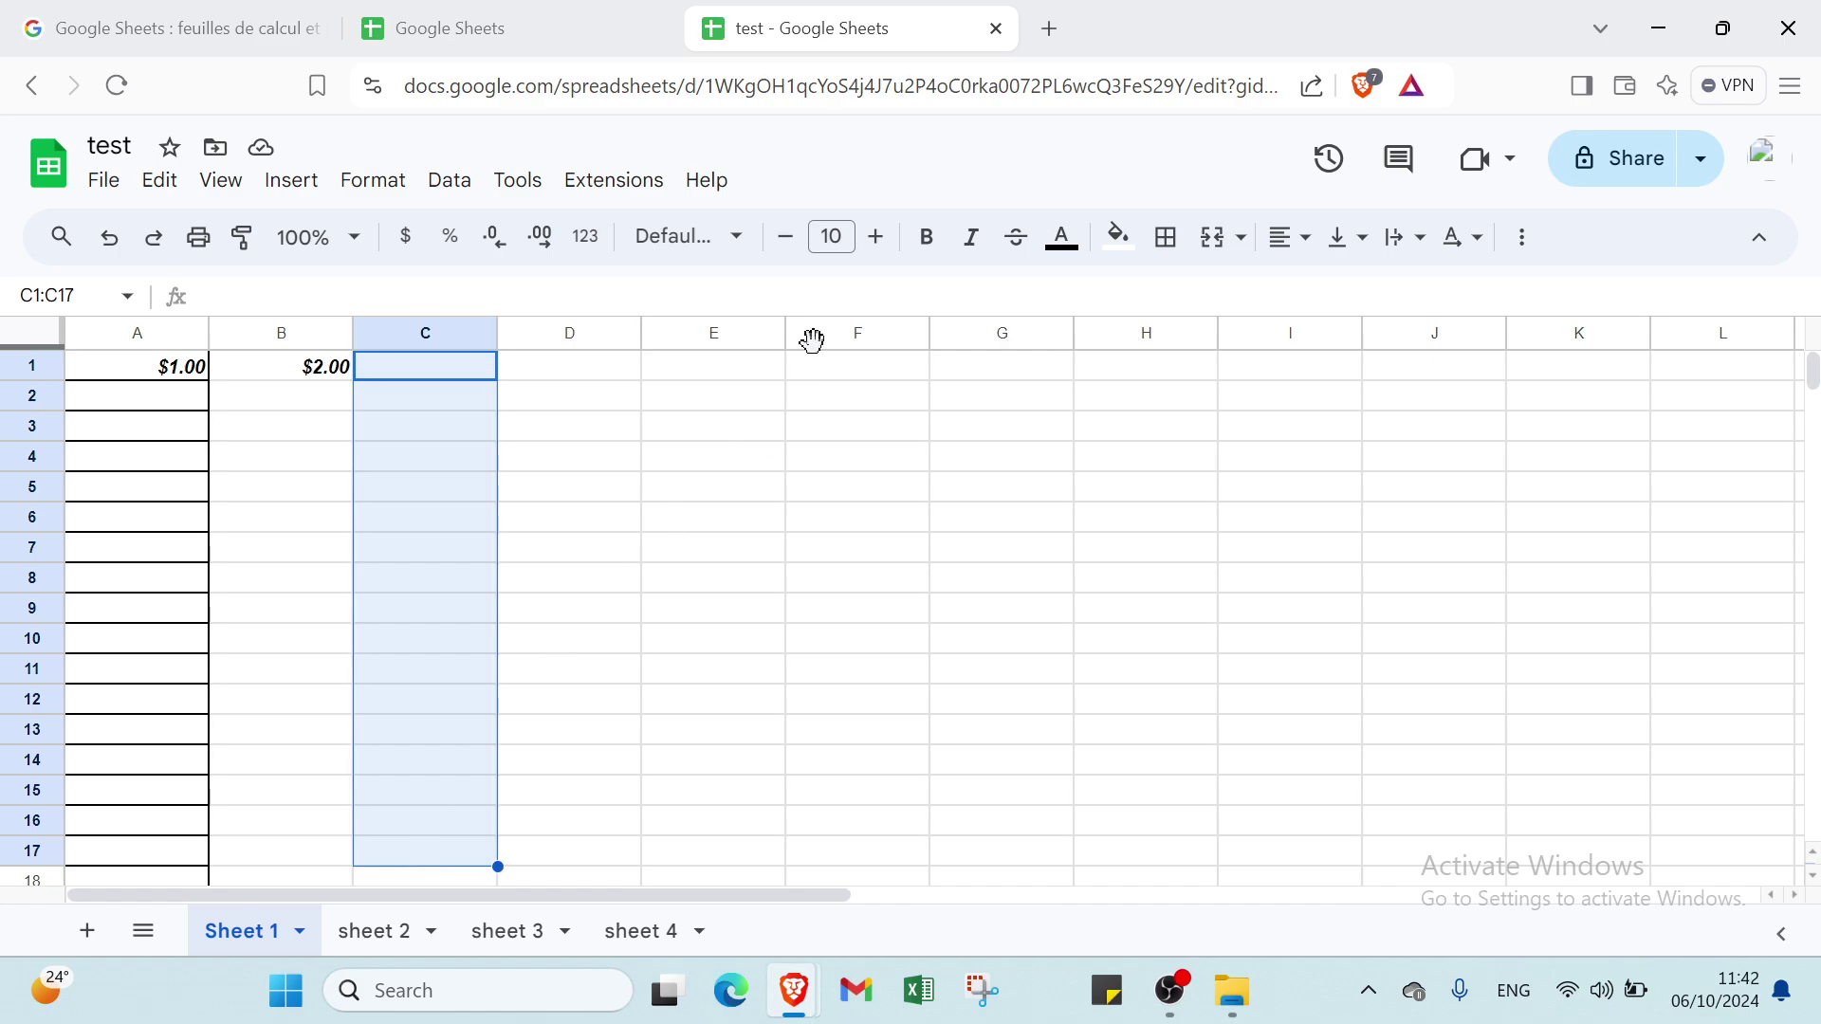
{"action": "left_click", "coordinate": [946, 243]}
{"action": "left_click", "coordinate": [969, 239]}
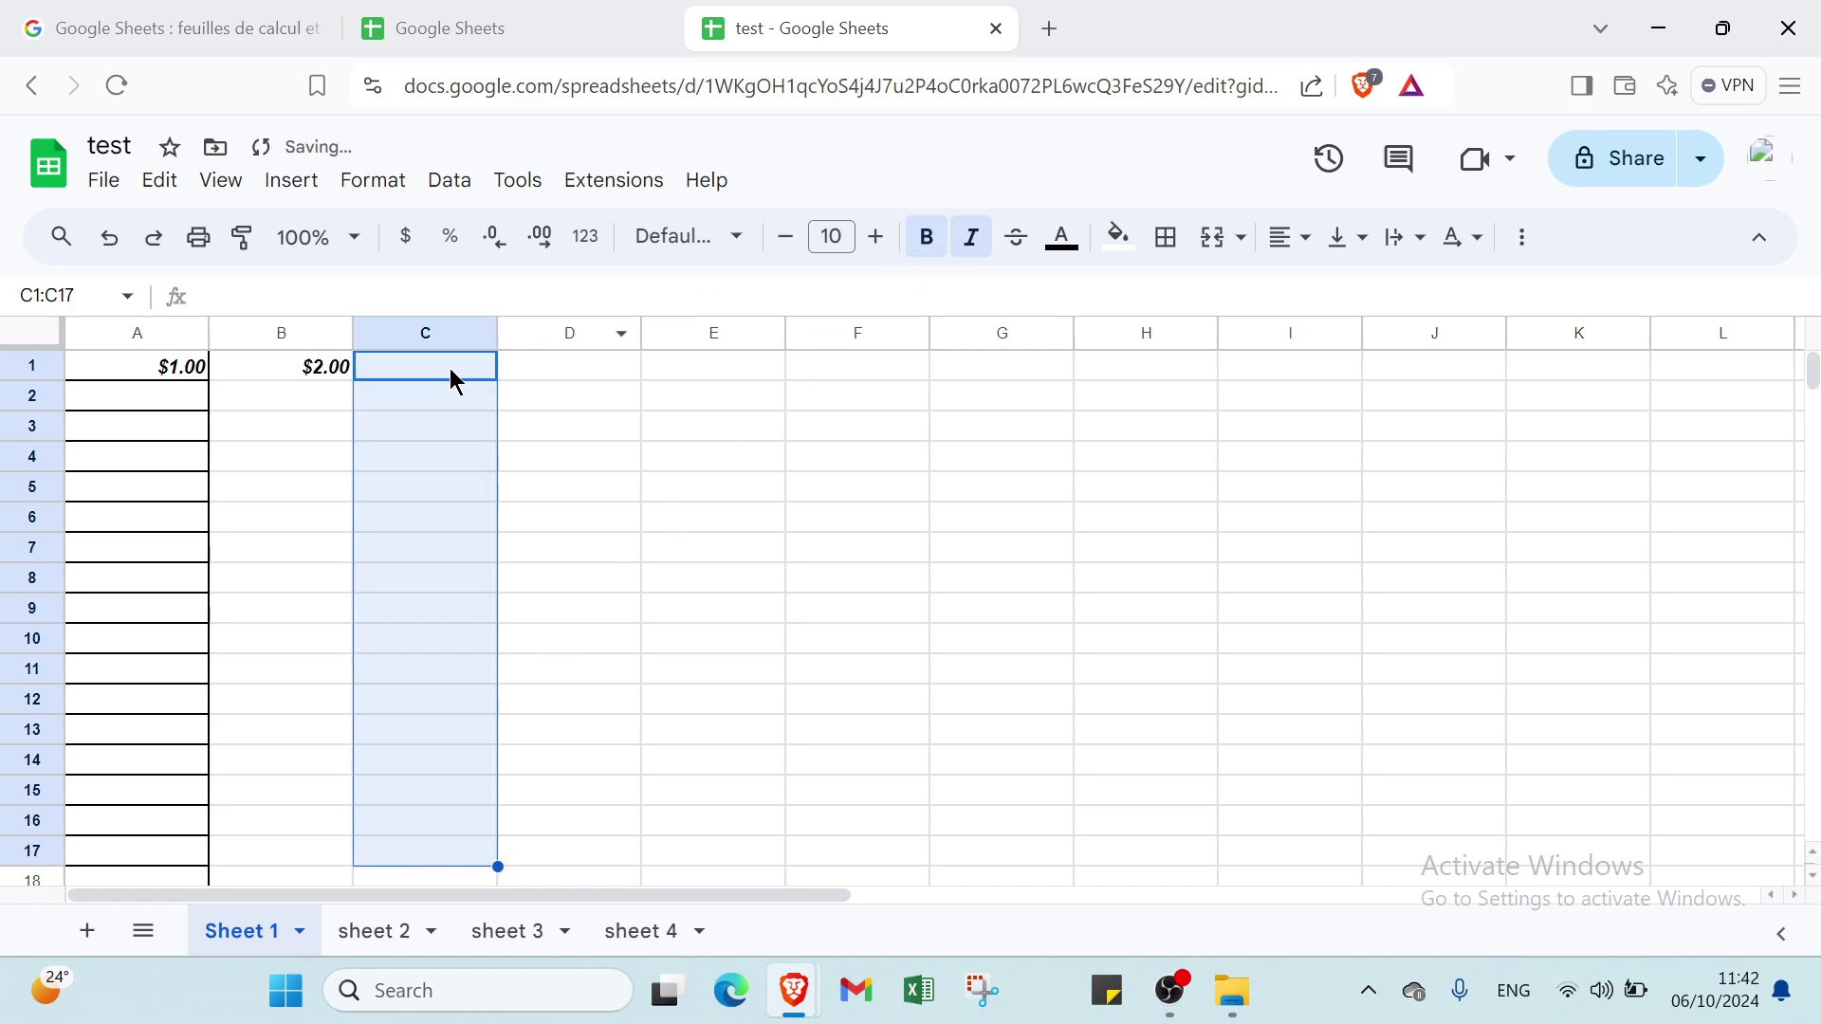
Step: Enter 3 in C1 and 4 in D1, both formatted as dollar currency
{"action": "type", "text": "3"}
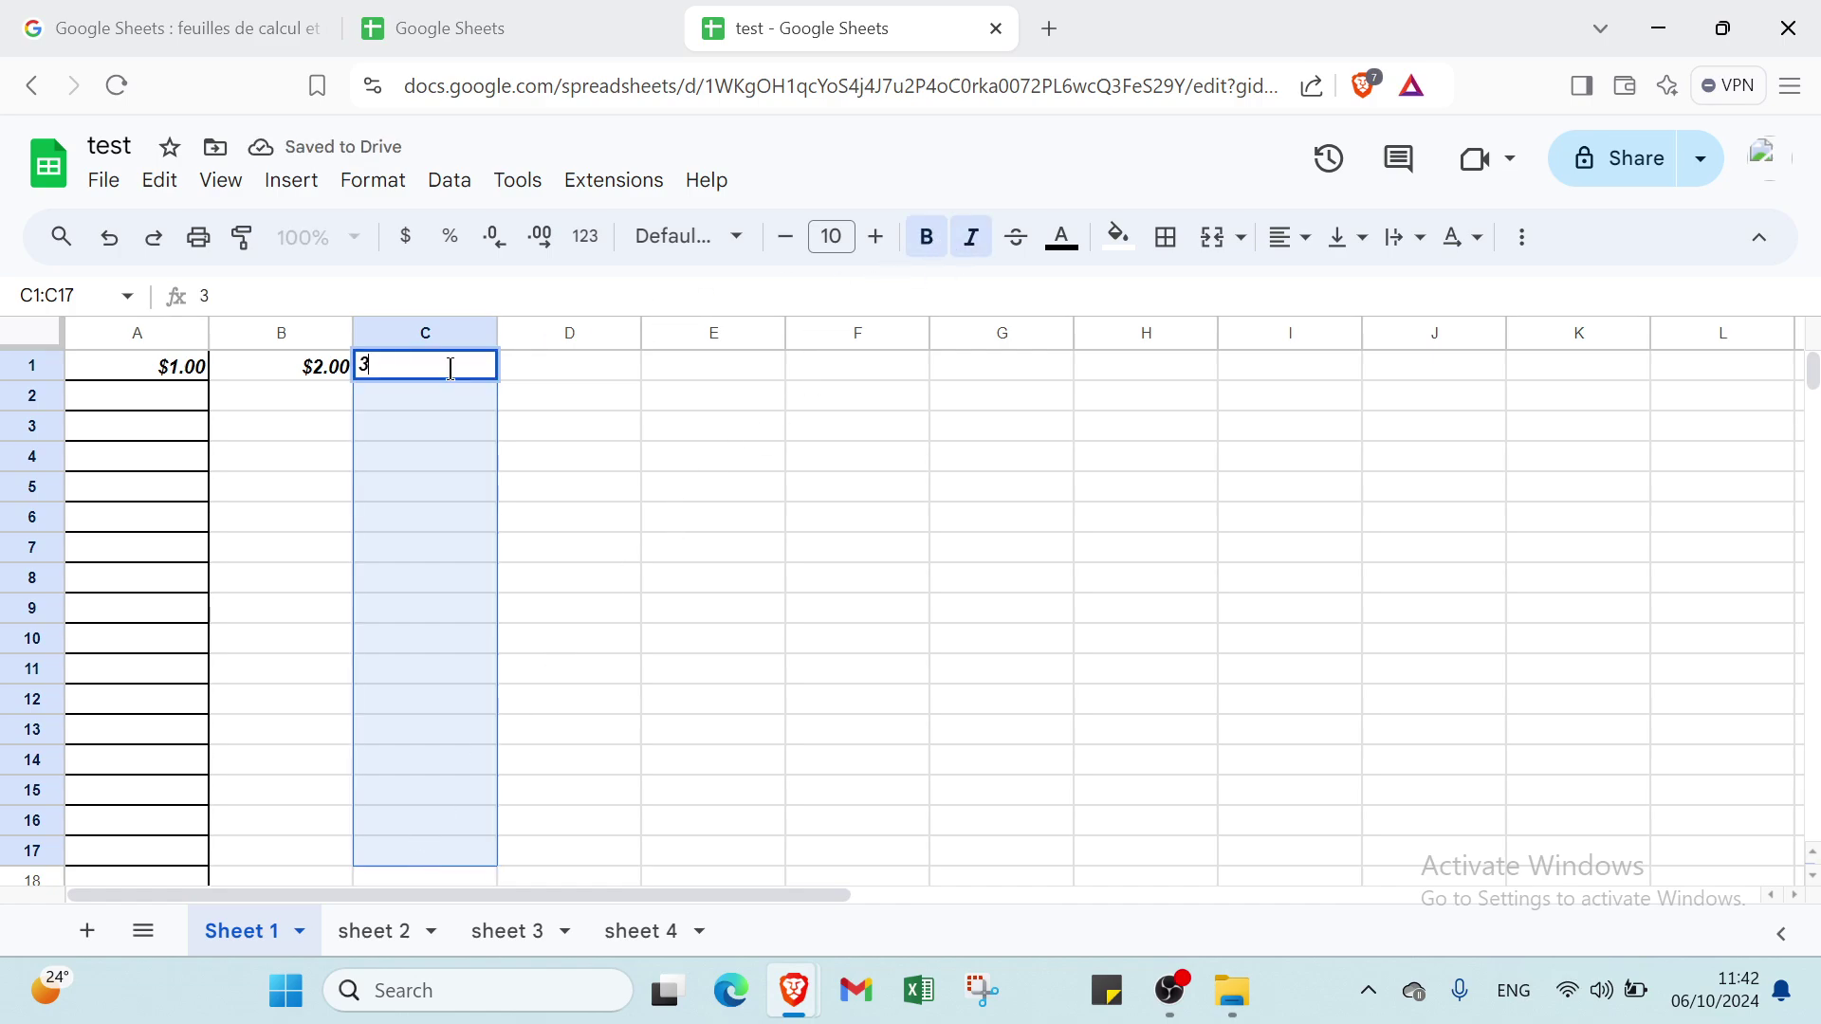
{"action": "key", "text": "Return"}
{"action": "left_click", "coordinate": [460, 370]}
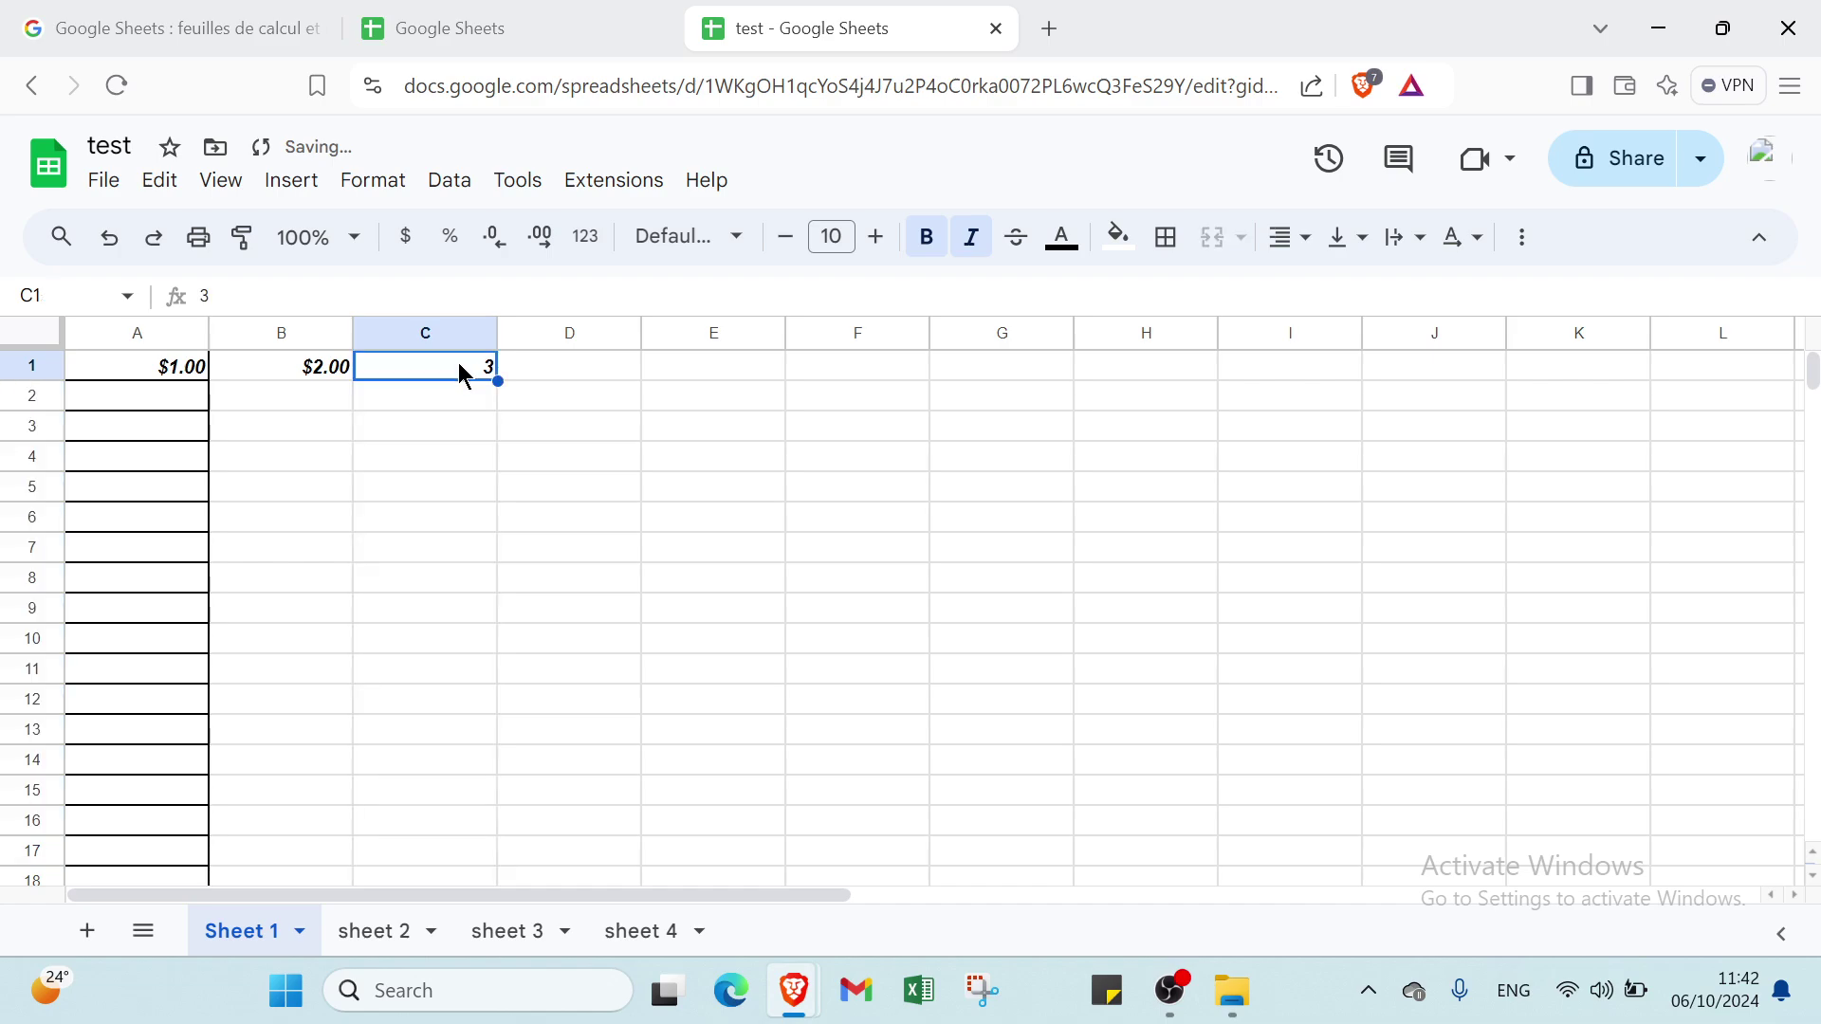
{"action": "left_click", "coordinate": [409, 237]}
{"action": "left_click", "coordinate": [582, 371]}
{"action": "type", "text": "4"}
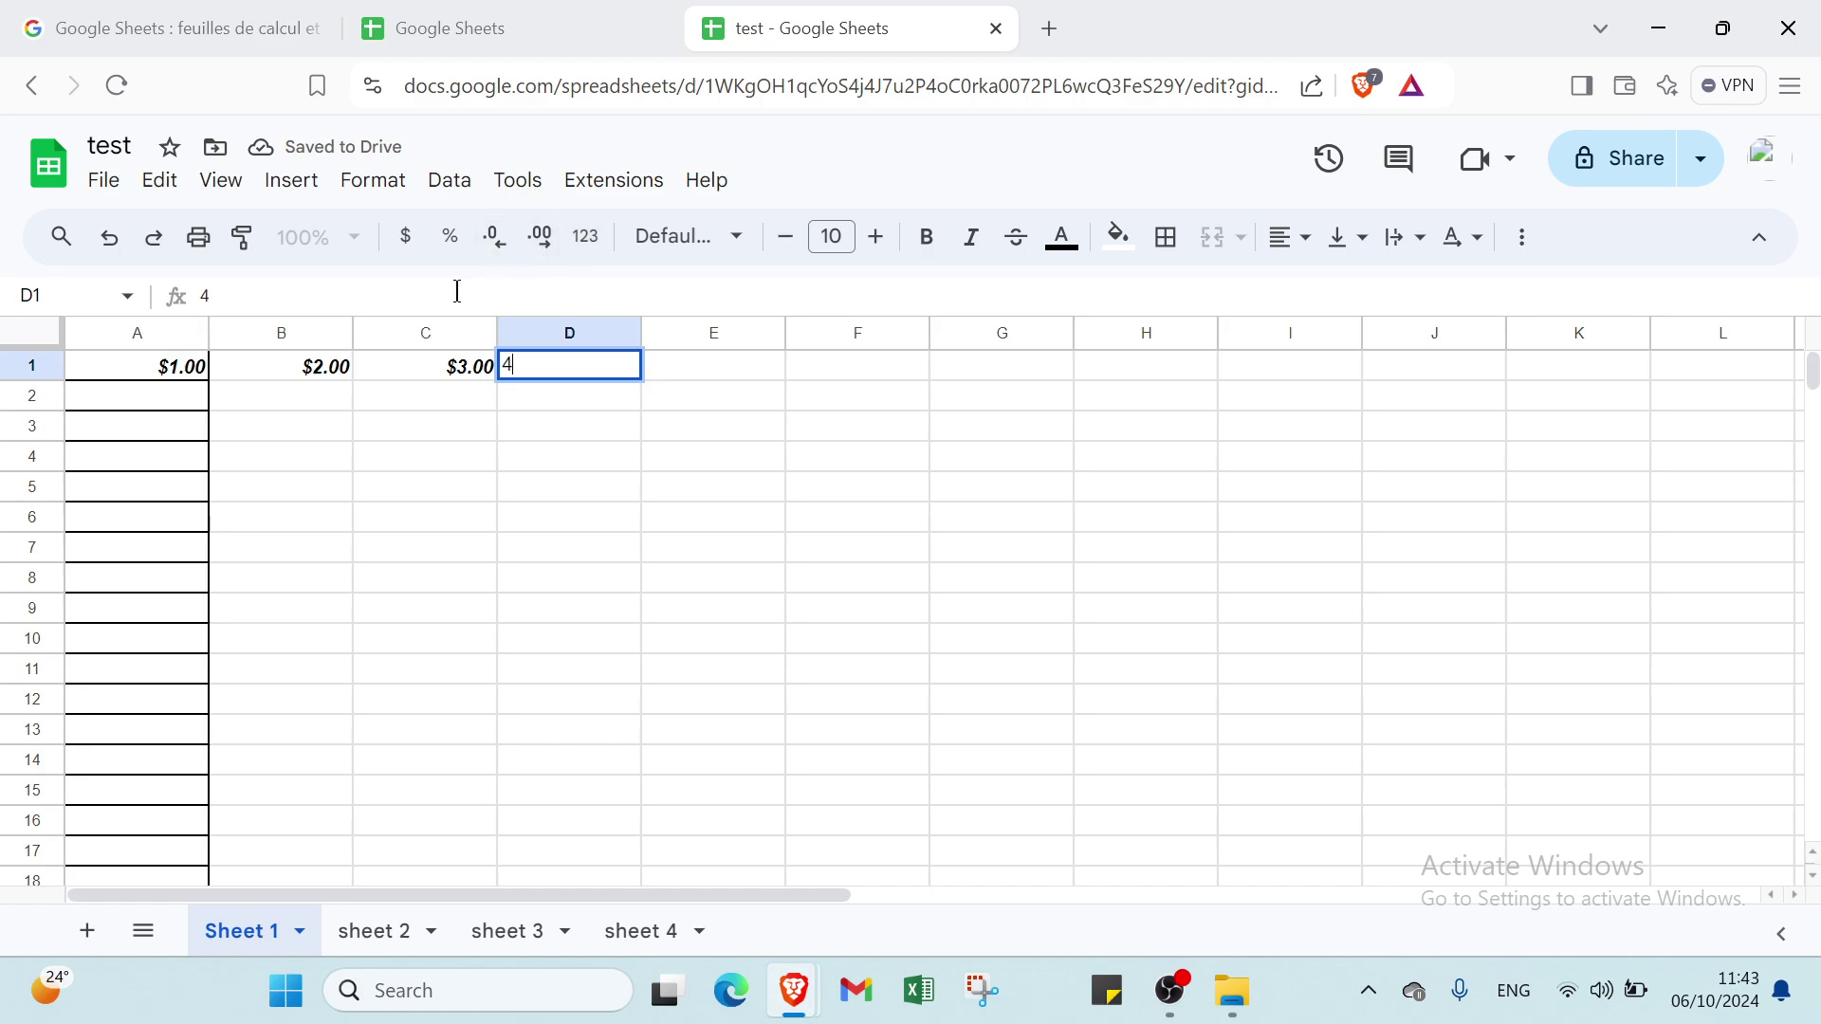
{"action": "left_click", "coordinate": [405, 237]}
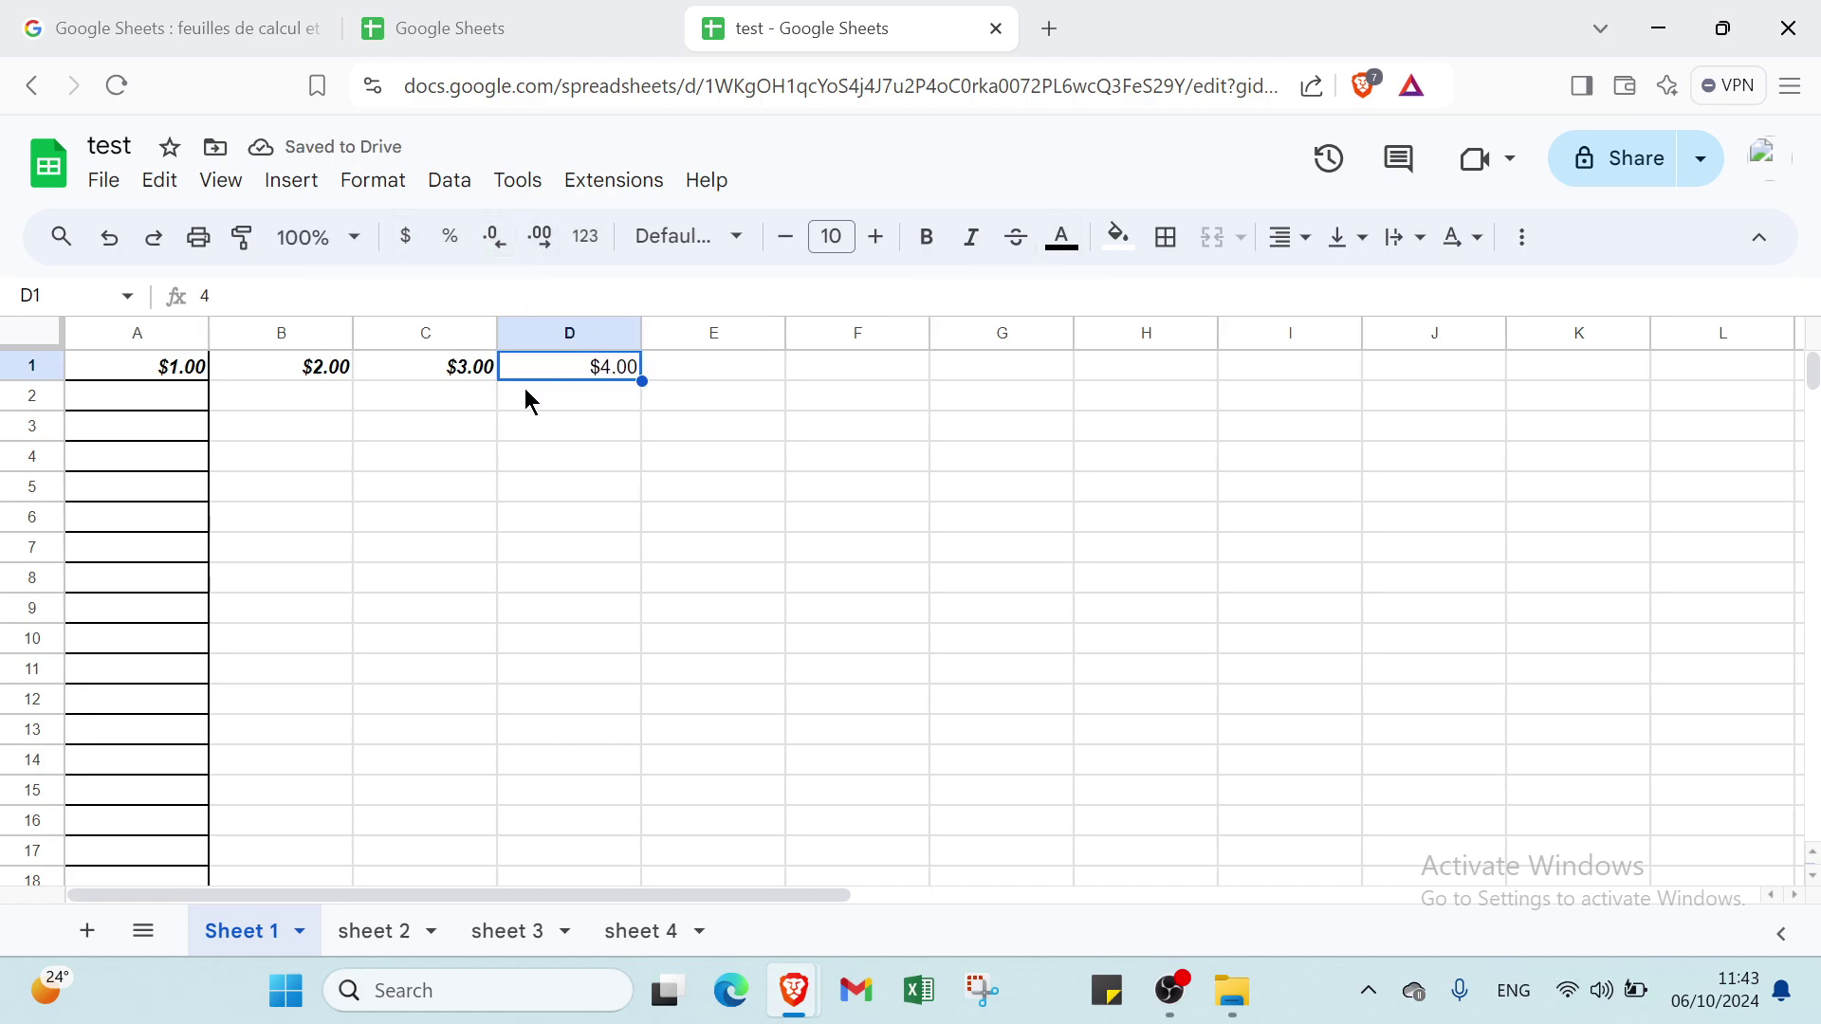
Step: Make column D bold and italic
{"action": "left_click_drag", "start_coordinate": [547, 377], "coordinate": [566, 866]}
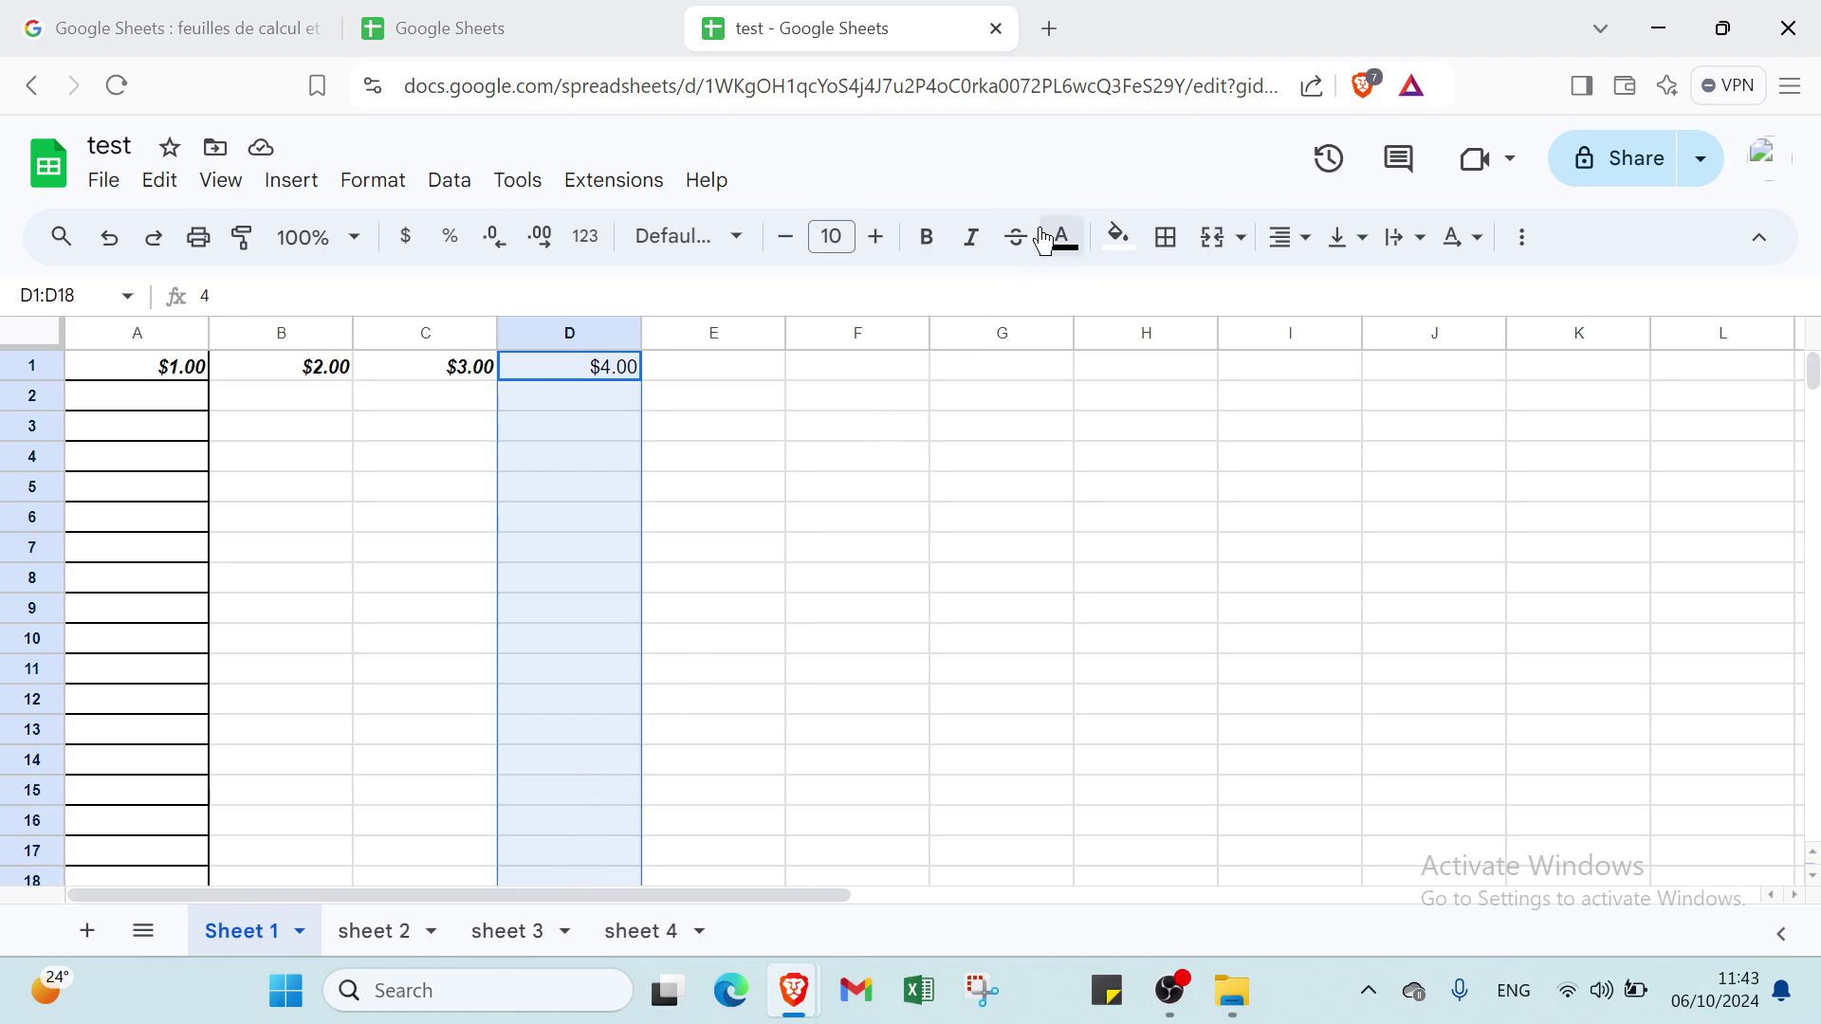
{"action": "left_click", "coordinate": [927, 236]}
{"action": "left_click", "coordinate": [968, 238]}
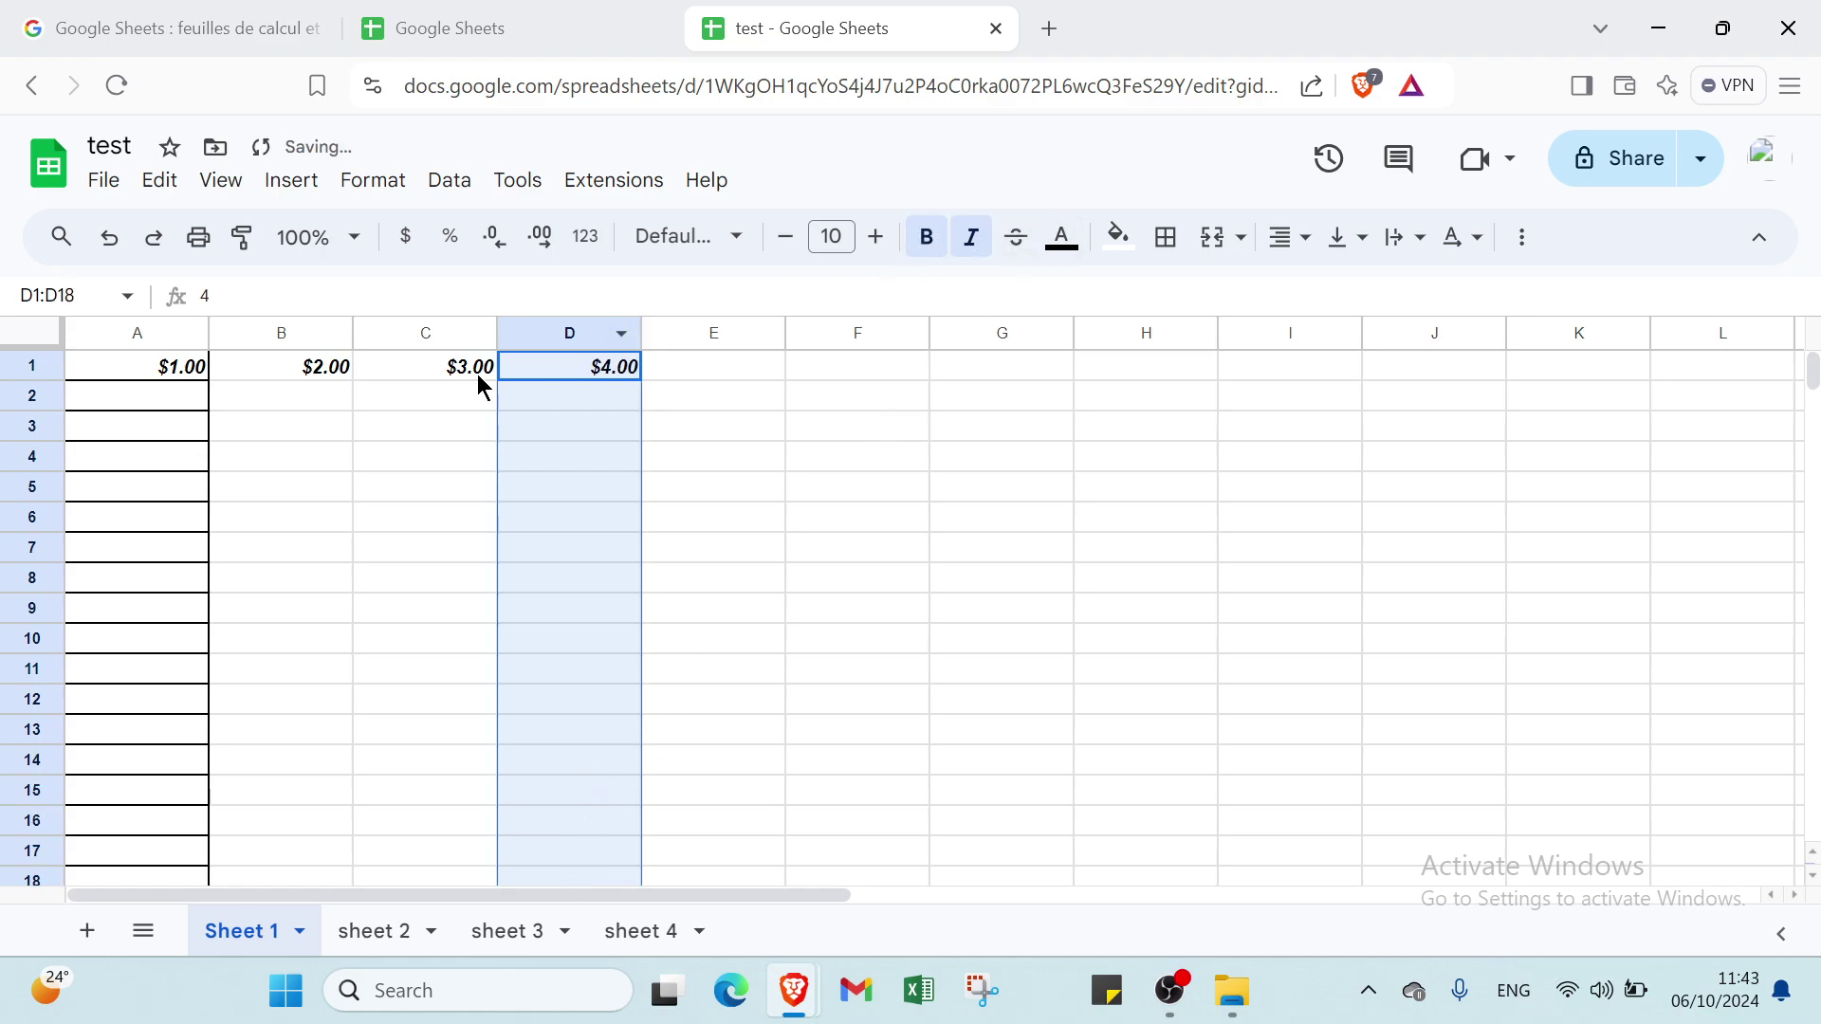
{"action": "left_click", "coordinate": [184, 393]}
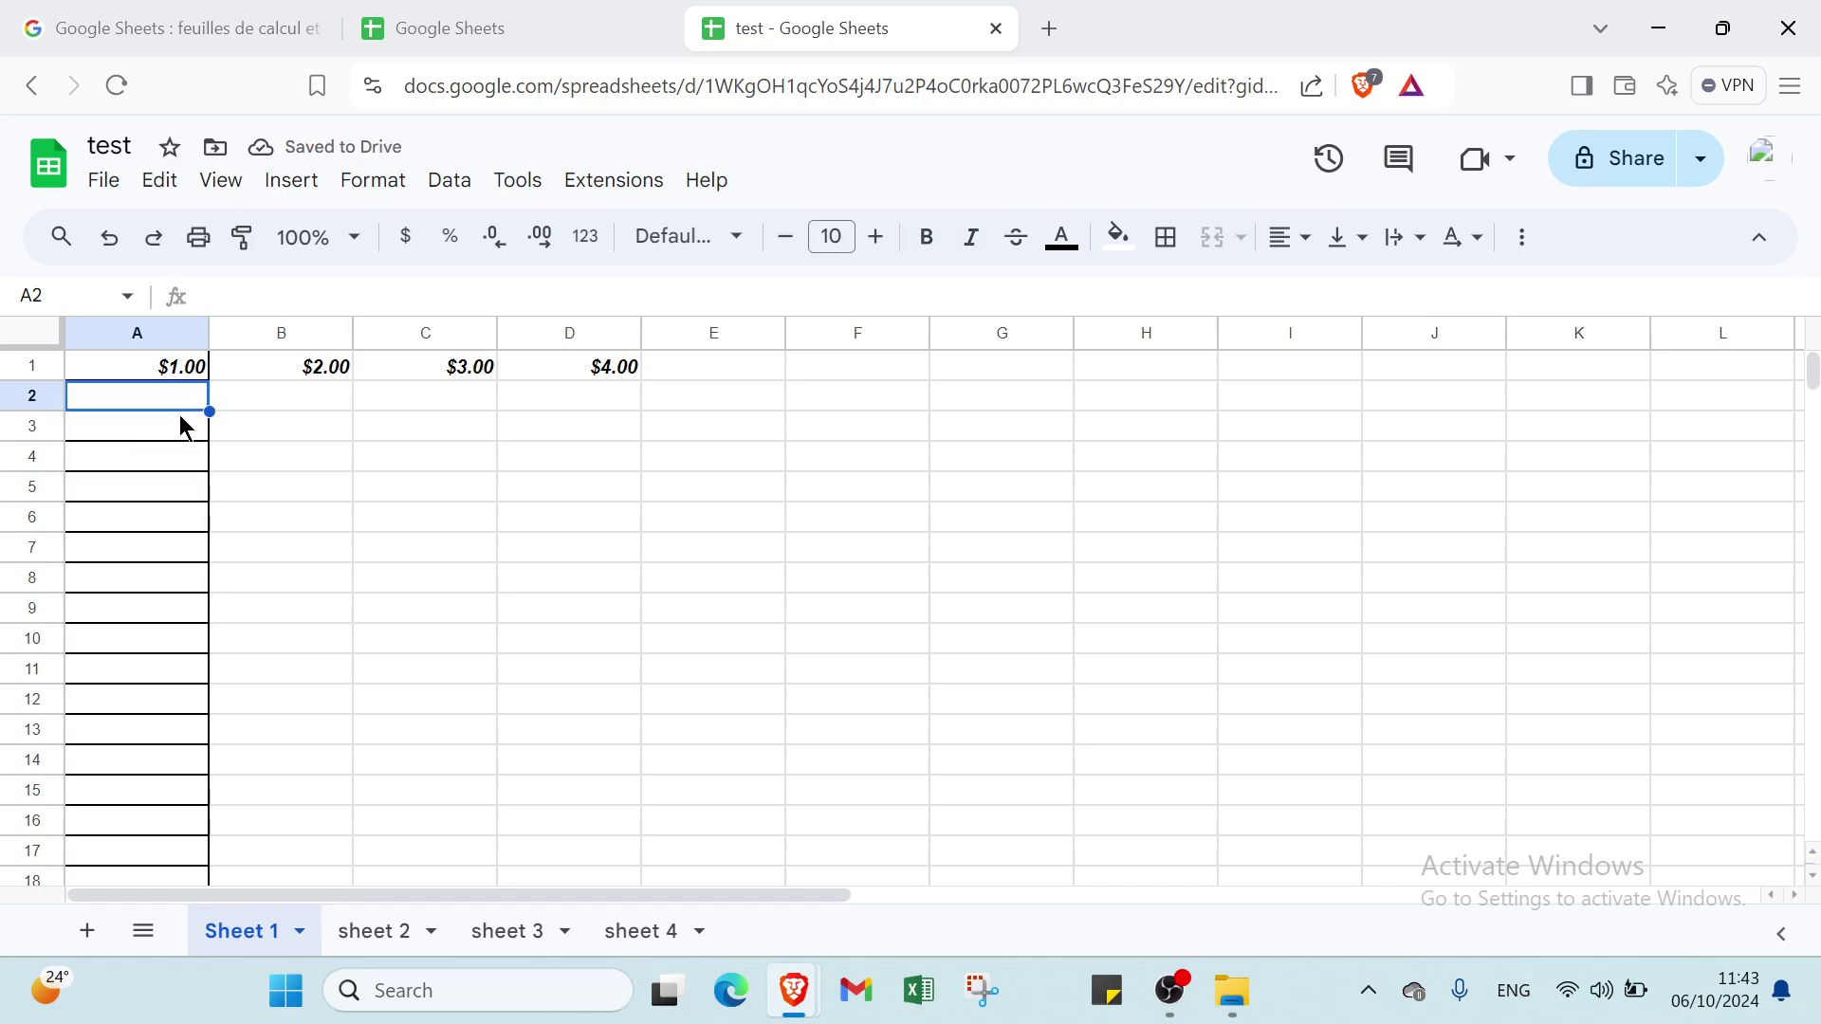
Step: Enter the values 1, 2, 3, 4, 5, 6 down cells A2 to A7
{"action": "type", "text": "1"}
{"action": "key", "text": "Return"}
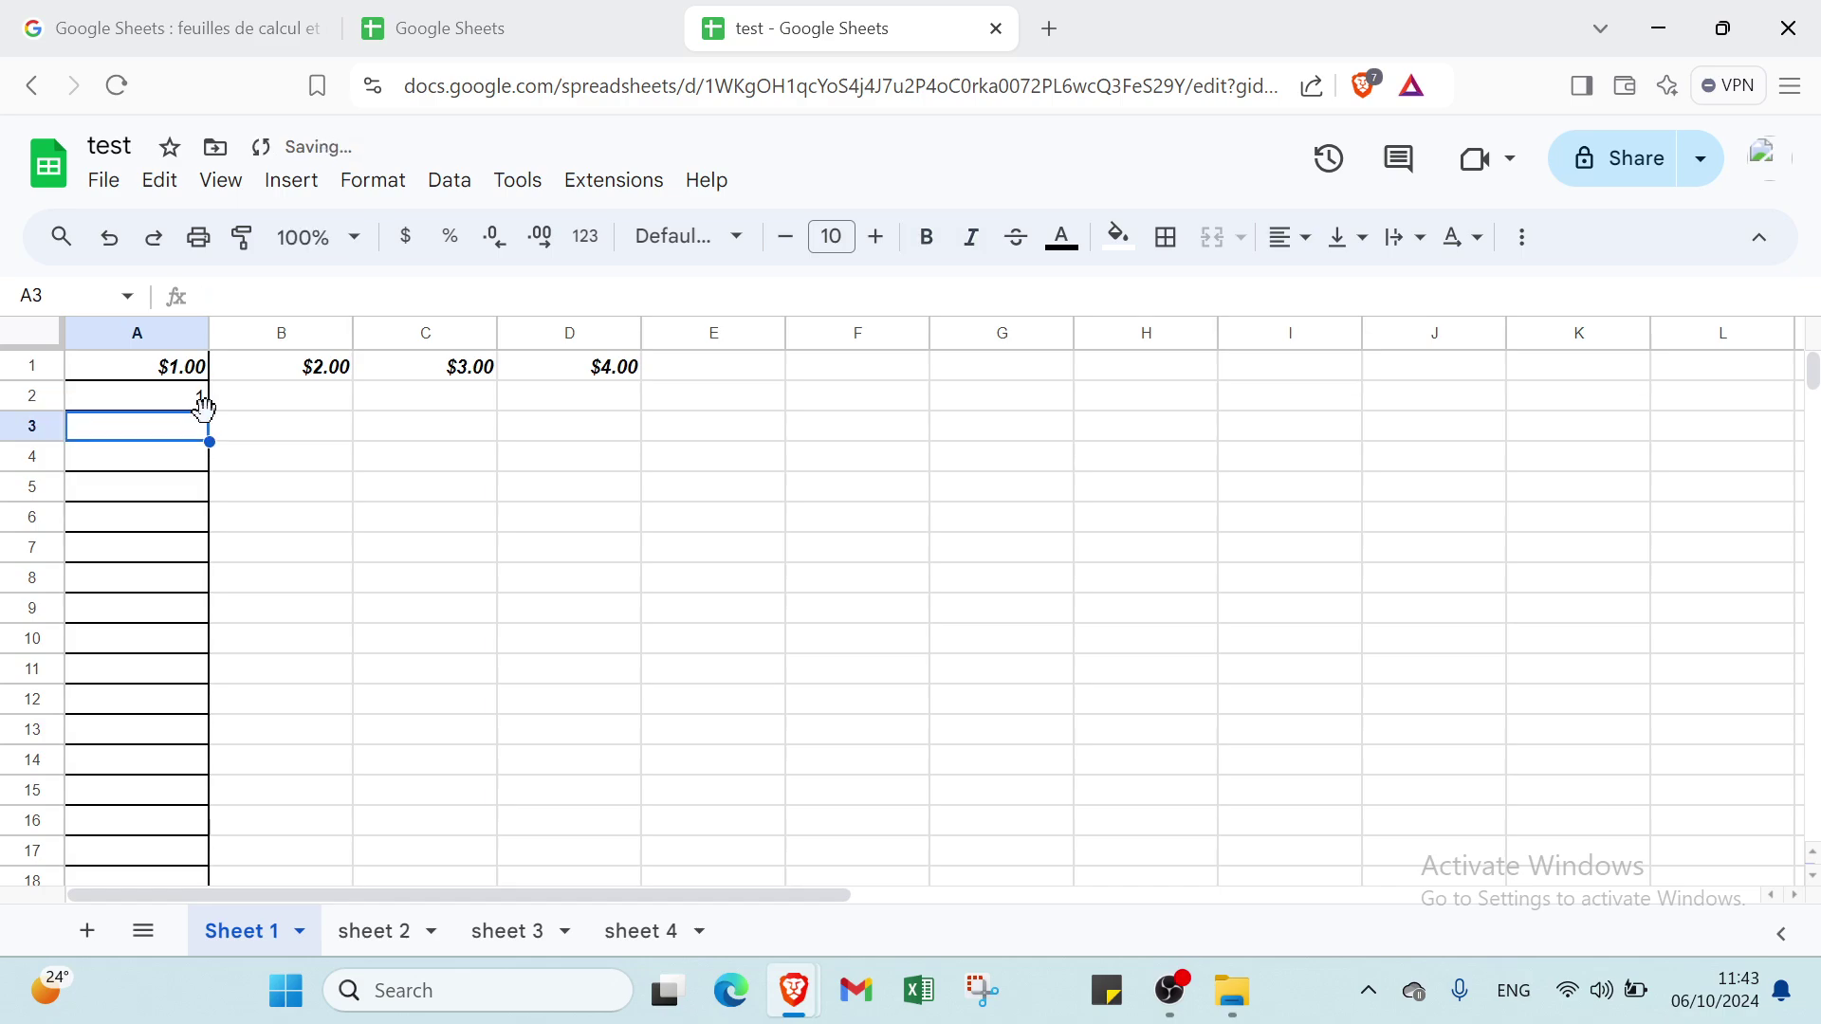
{"action": "type", "text": "2"}
{"action": "key", "text": "Return"}
{"action": "type", "text": "3"}
{"action": "key", "text": "Return"}
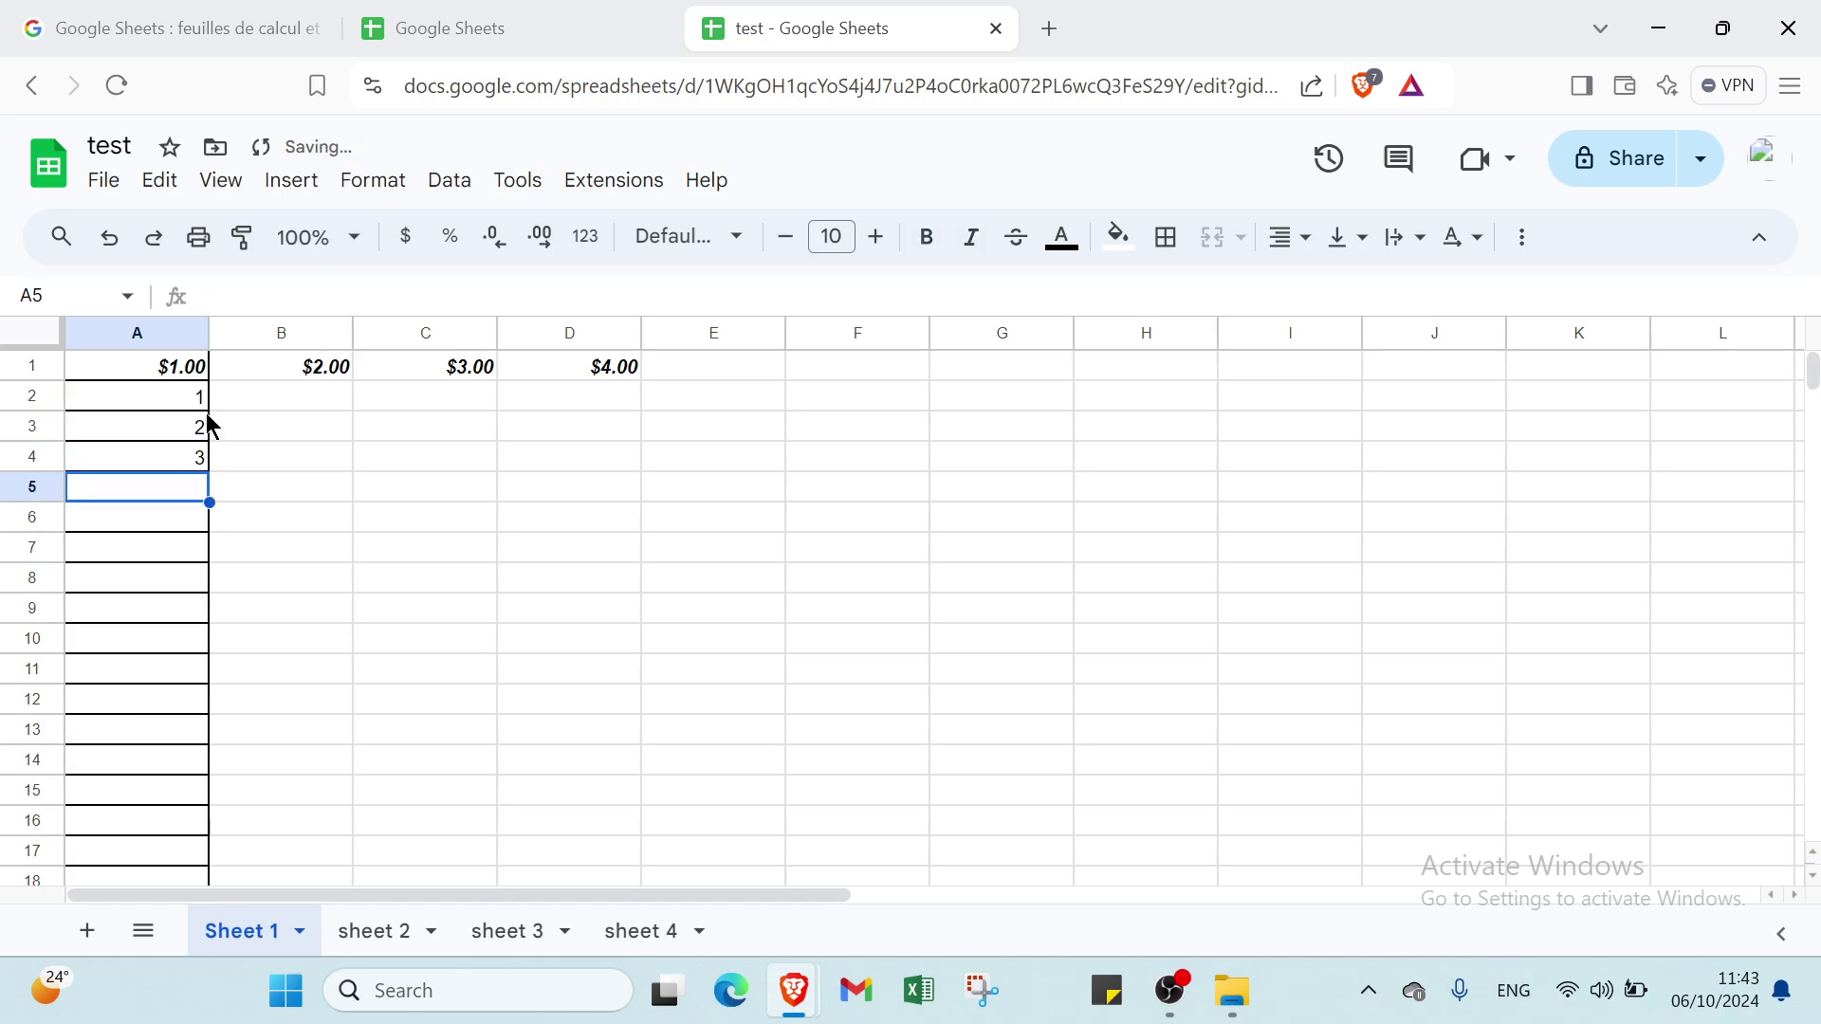
{"action": "type", "text": "4"}
{"action": "key", "text": "Return"}
{"action": "type", "text": "5"}
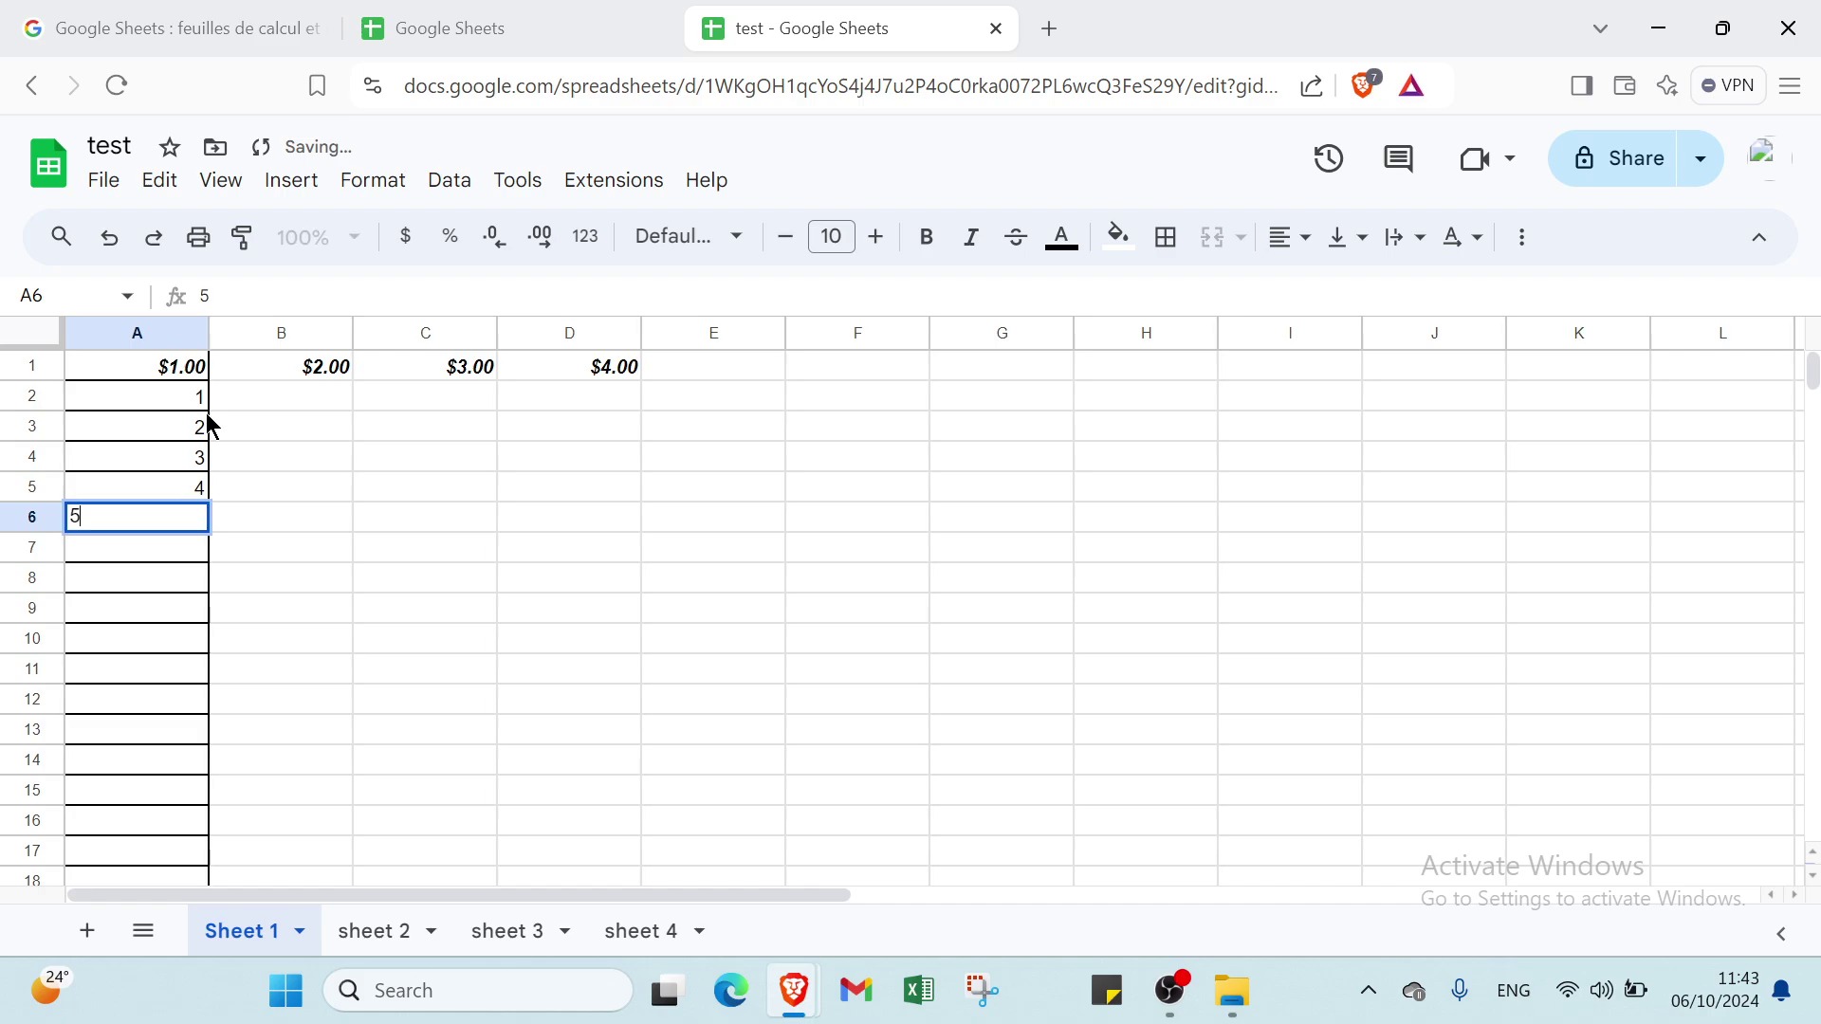
{"action": "key", "text": "Return"}
{"action": "type", "text": "6"}
{"action": "key", "text": "Return"}
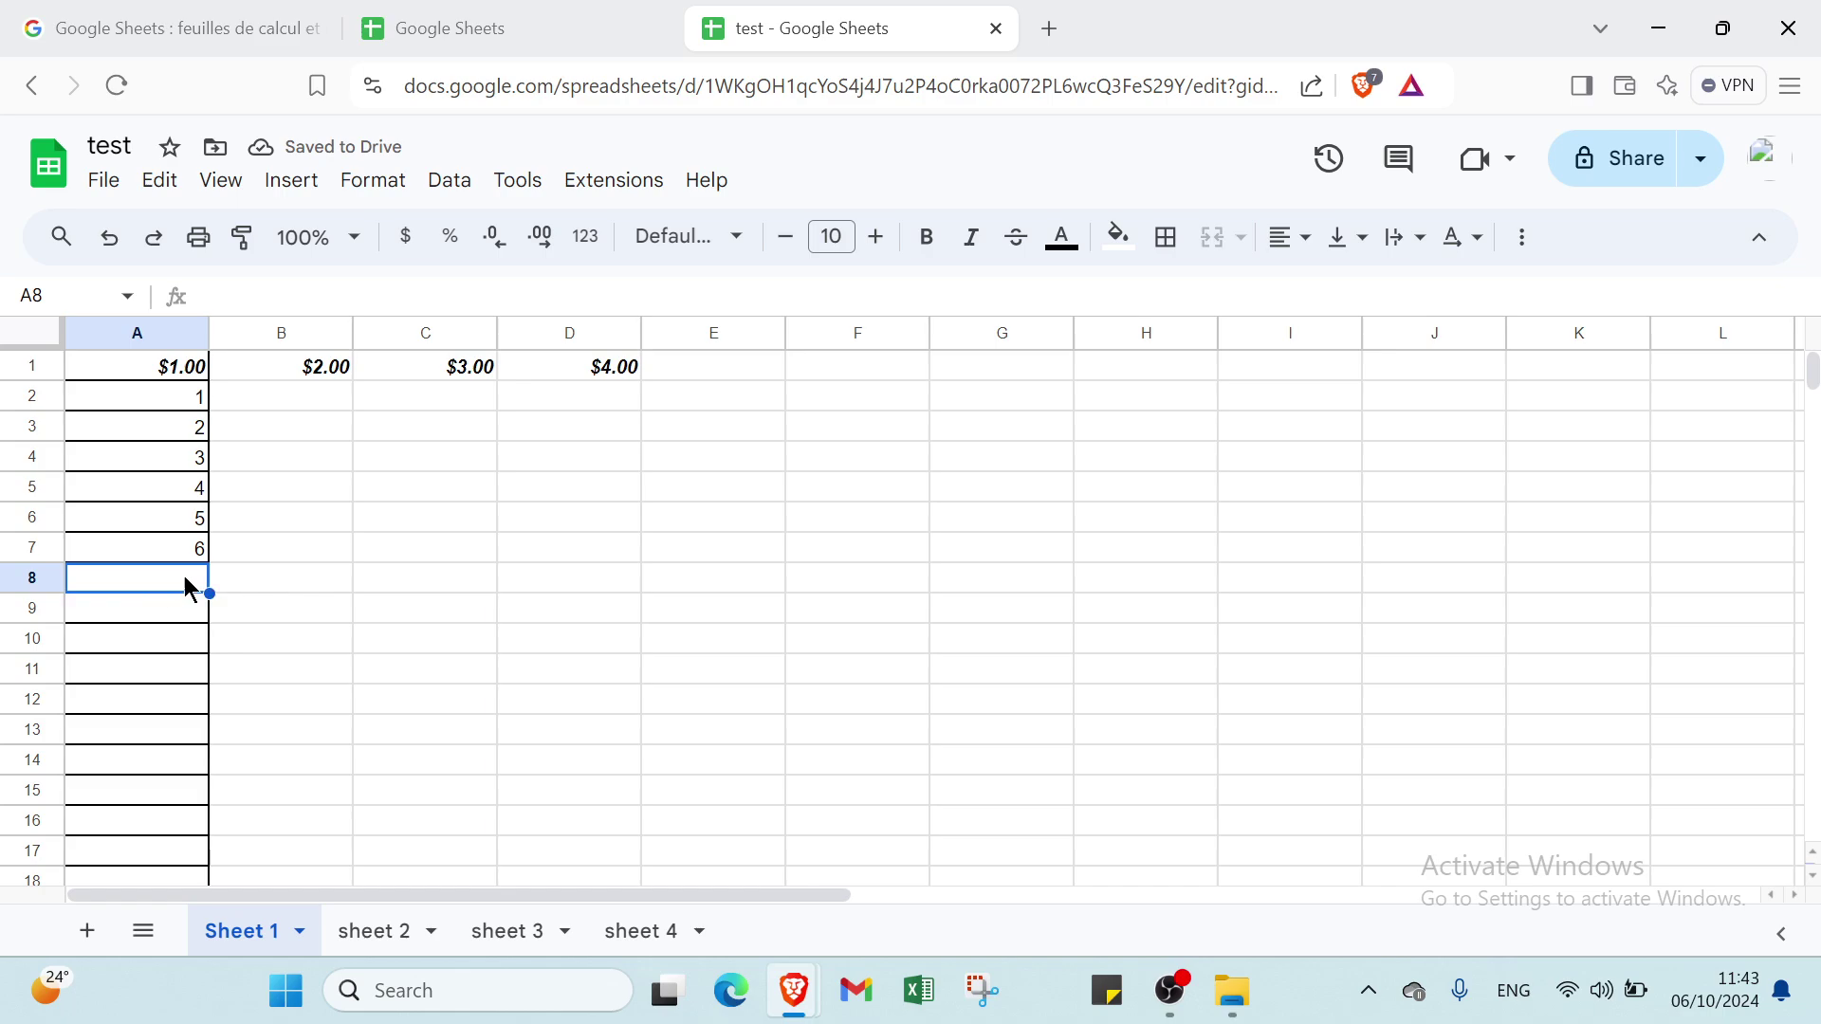
Step: Insert a SUM formula in A8 over A2:A7 from the quick functions menu
{"action": "left_click", "coordinate": [1519, 239]}
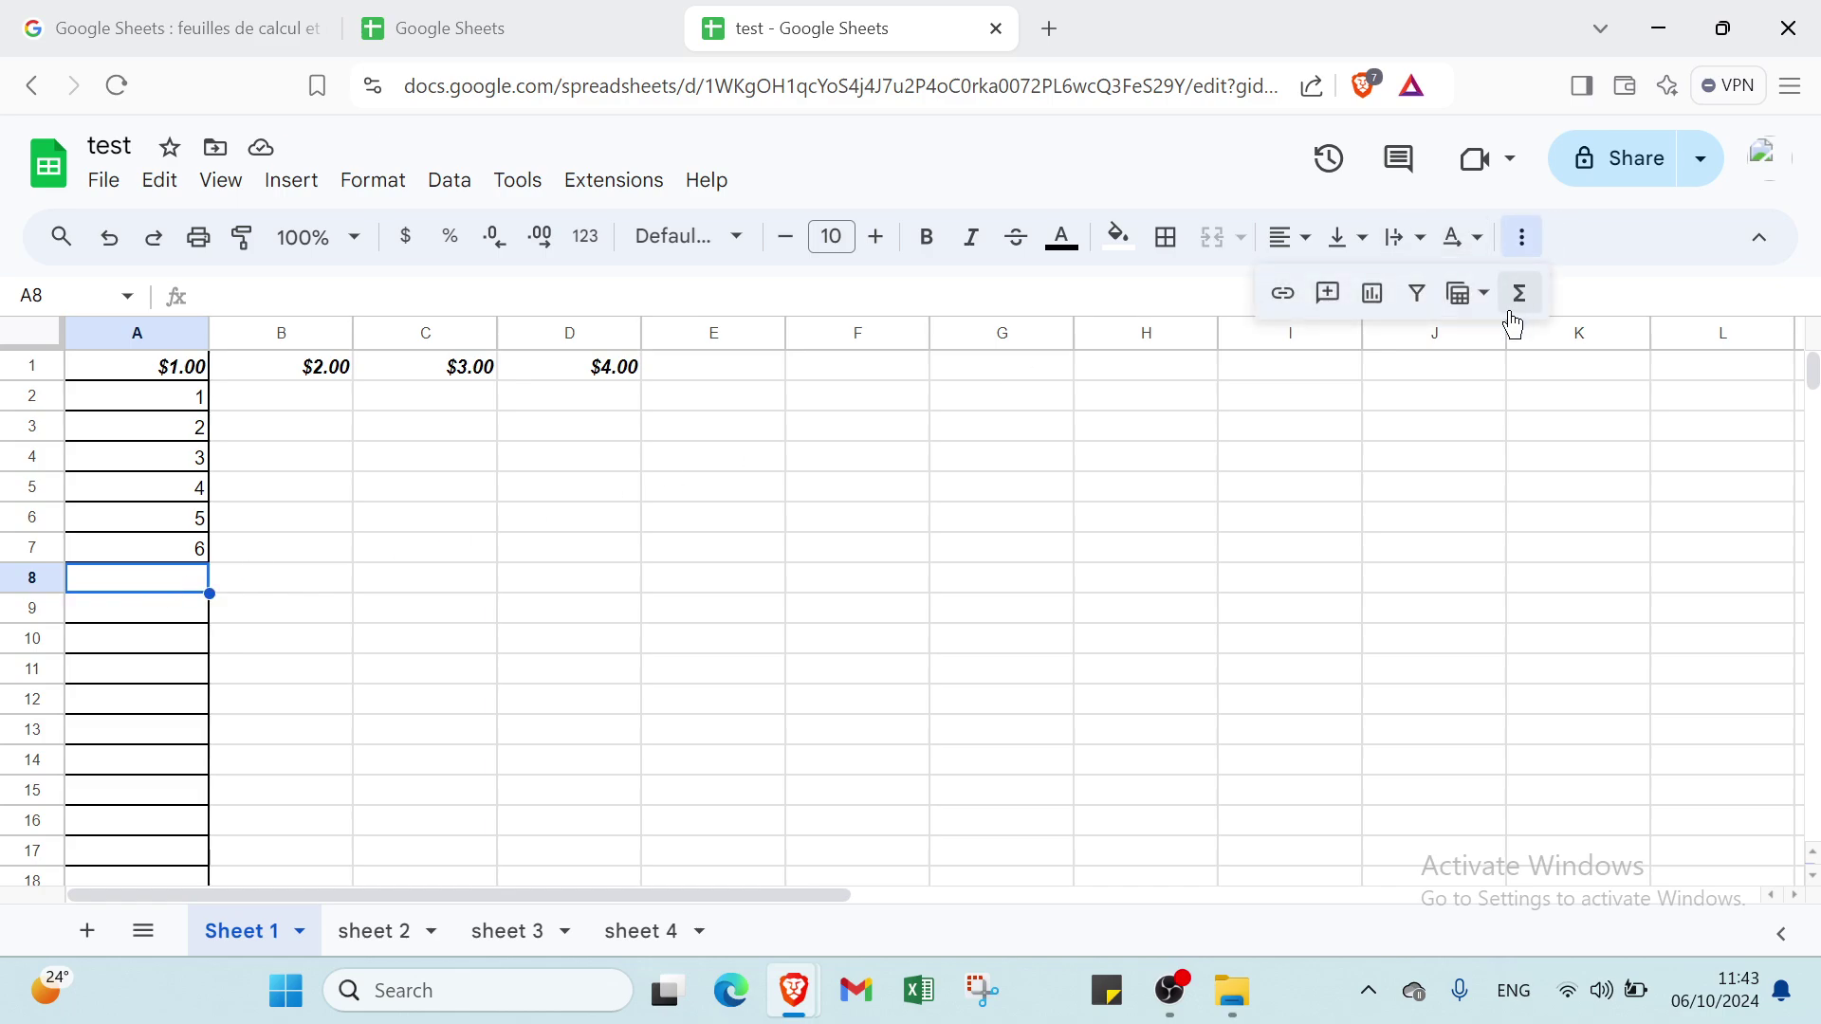
{"action": "left_click", "coordinate": [1518, 295]}
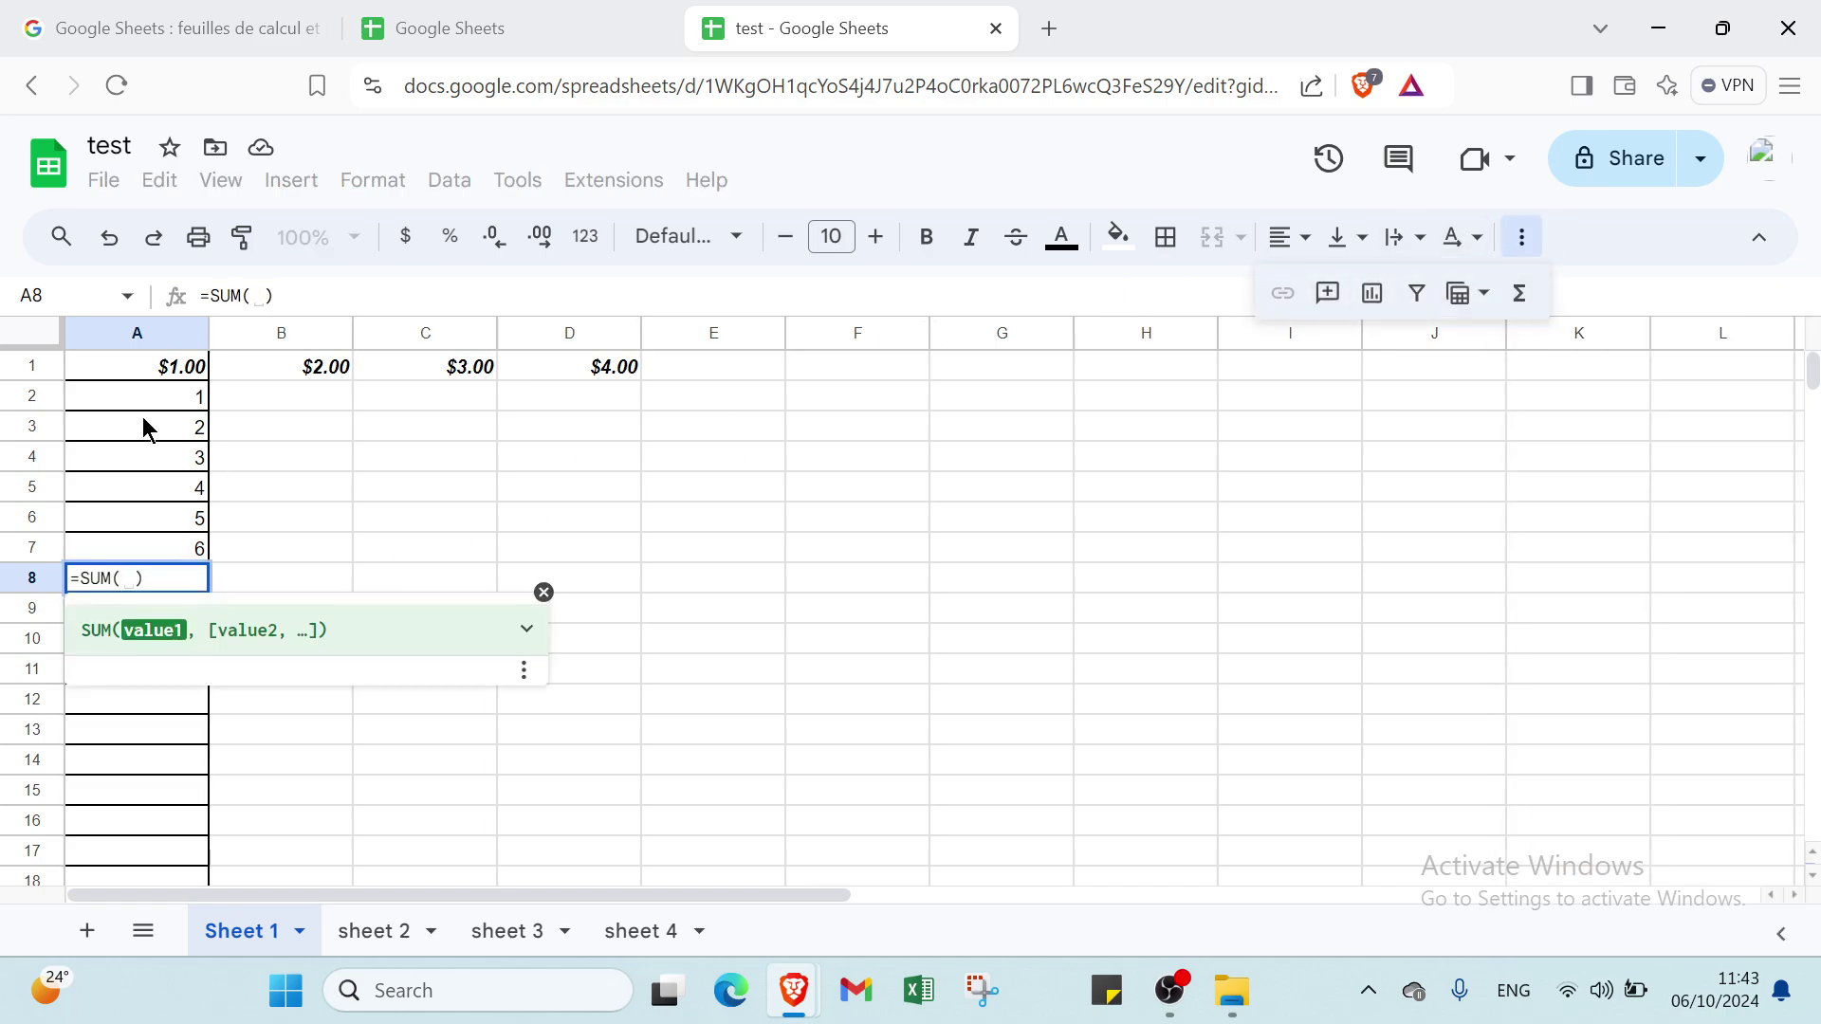
{"action": "left_click_drag", "start_coordinate": [140, 395], "coordinate": [245, 569]}
{"action": "key", "text": "Return"}
Step: Change the value in A5 from 4 to 5 so the total becomes 22
{"action": "left_click", "coordinate": [248, 586]}
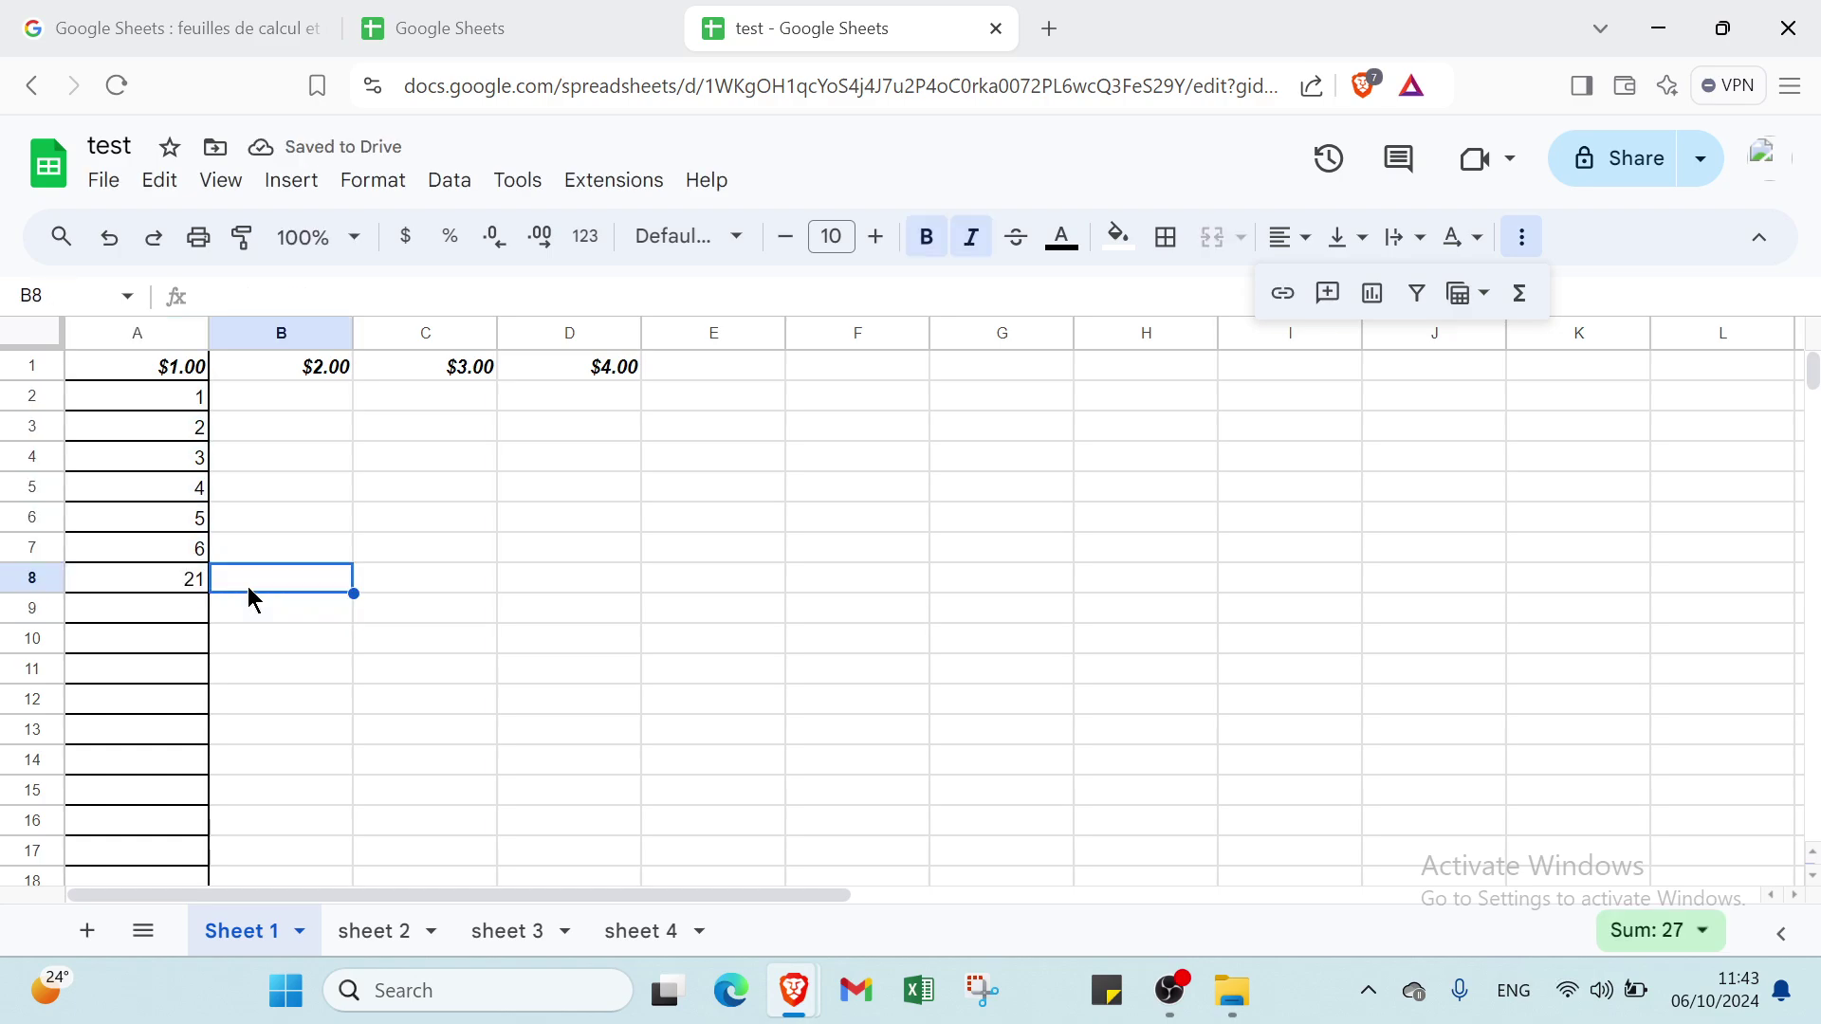
{"action": "left_click", "coordinate": [178, 504]}
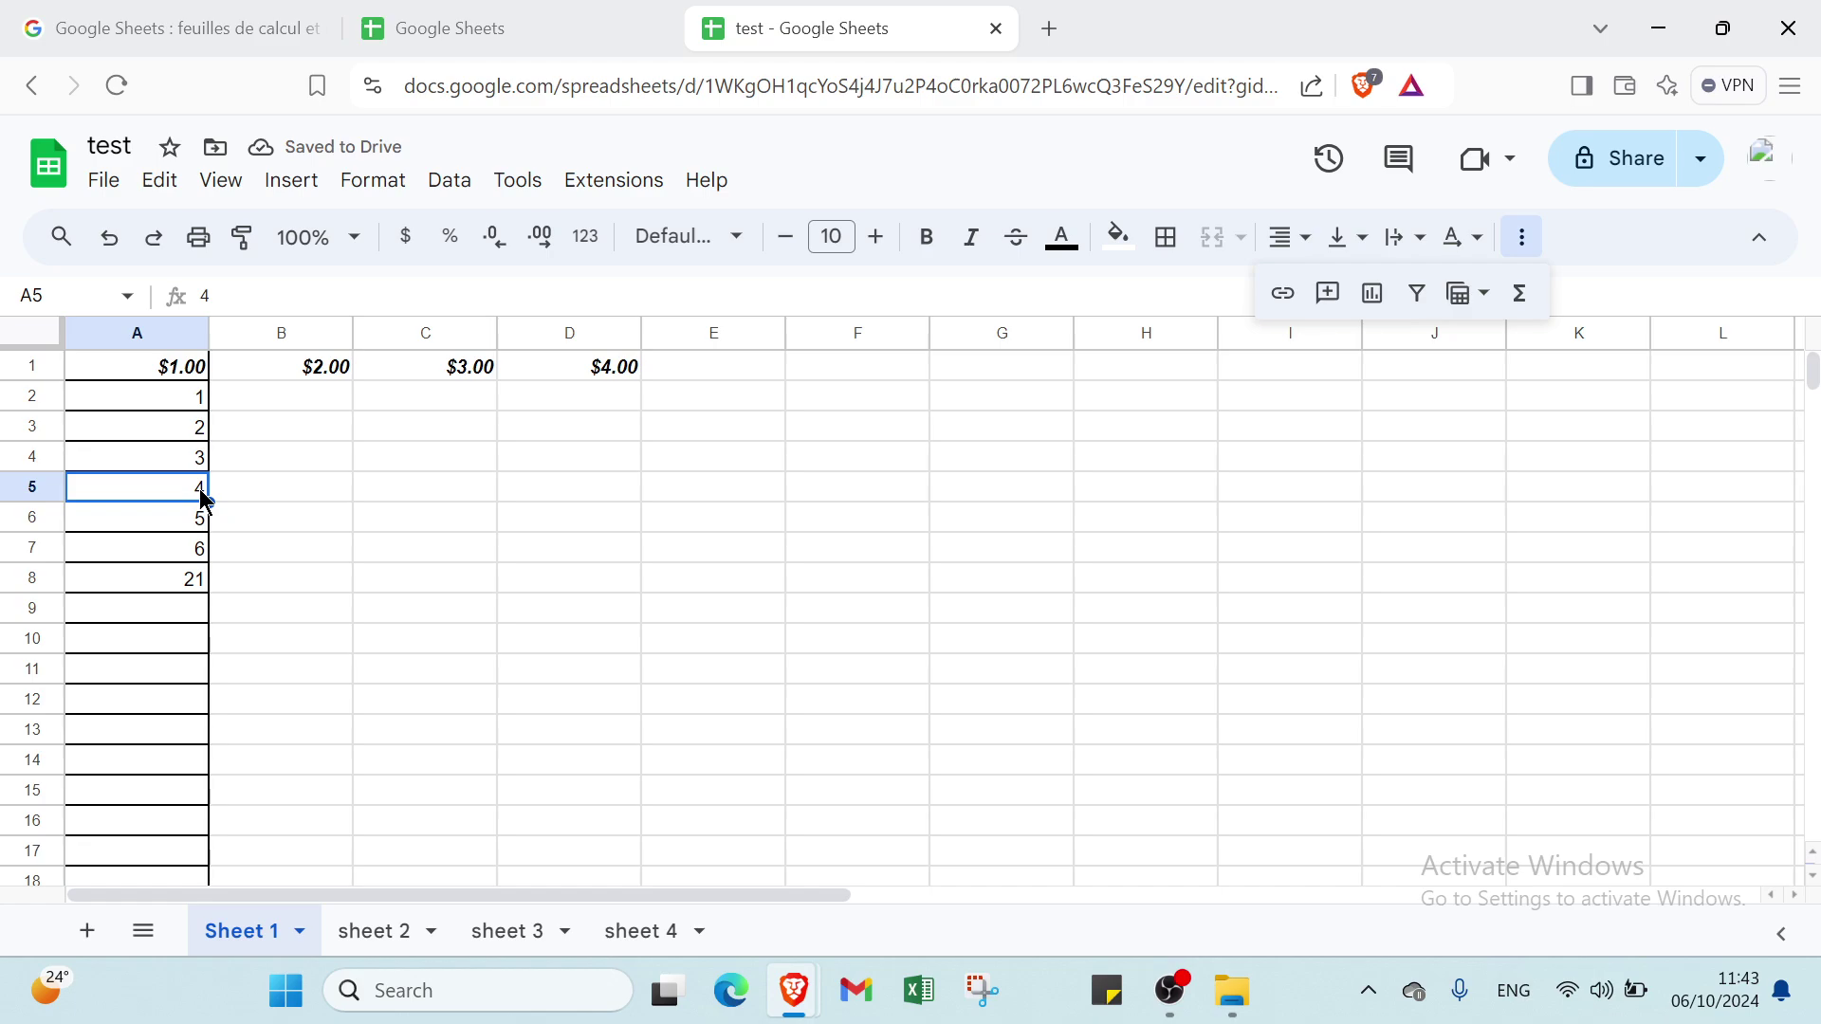
{"action": "type", "text": "5"}
{"action": "key", "text": "Return"}
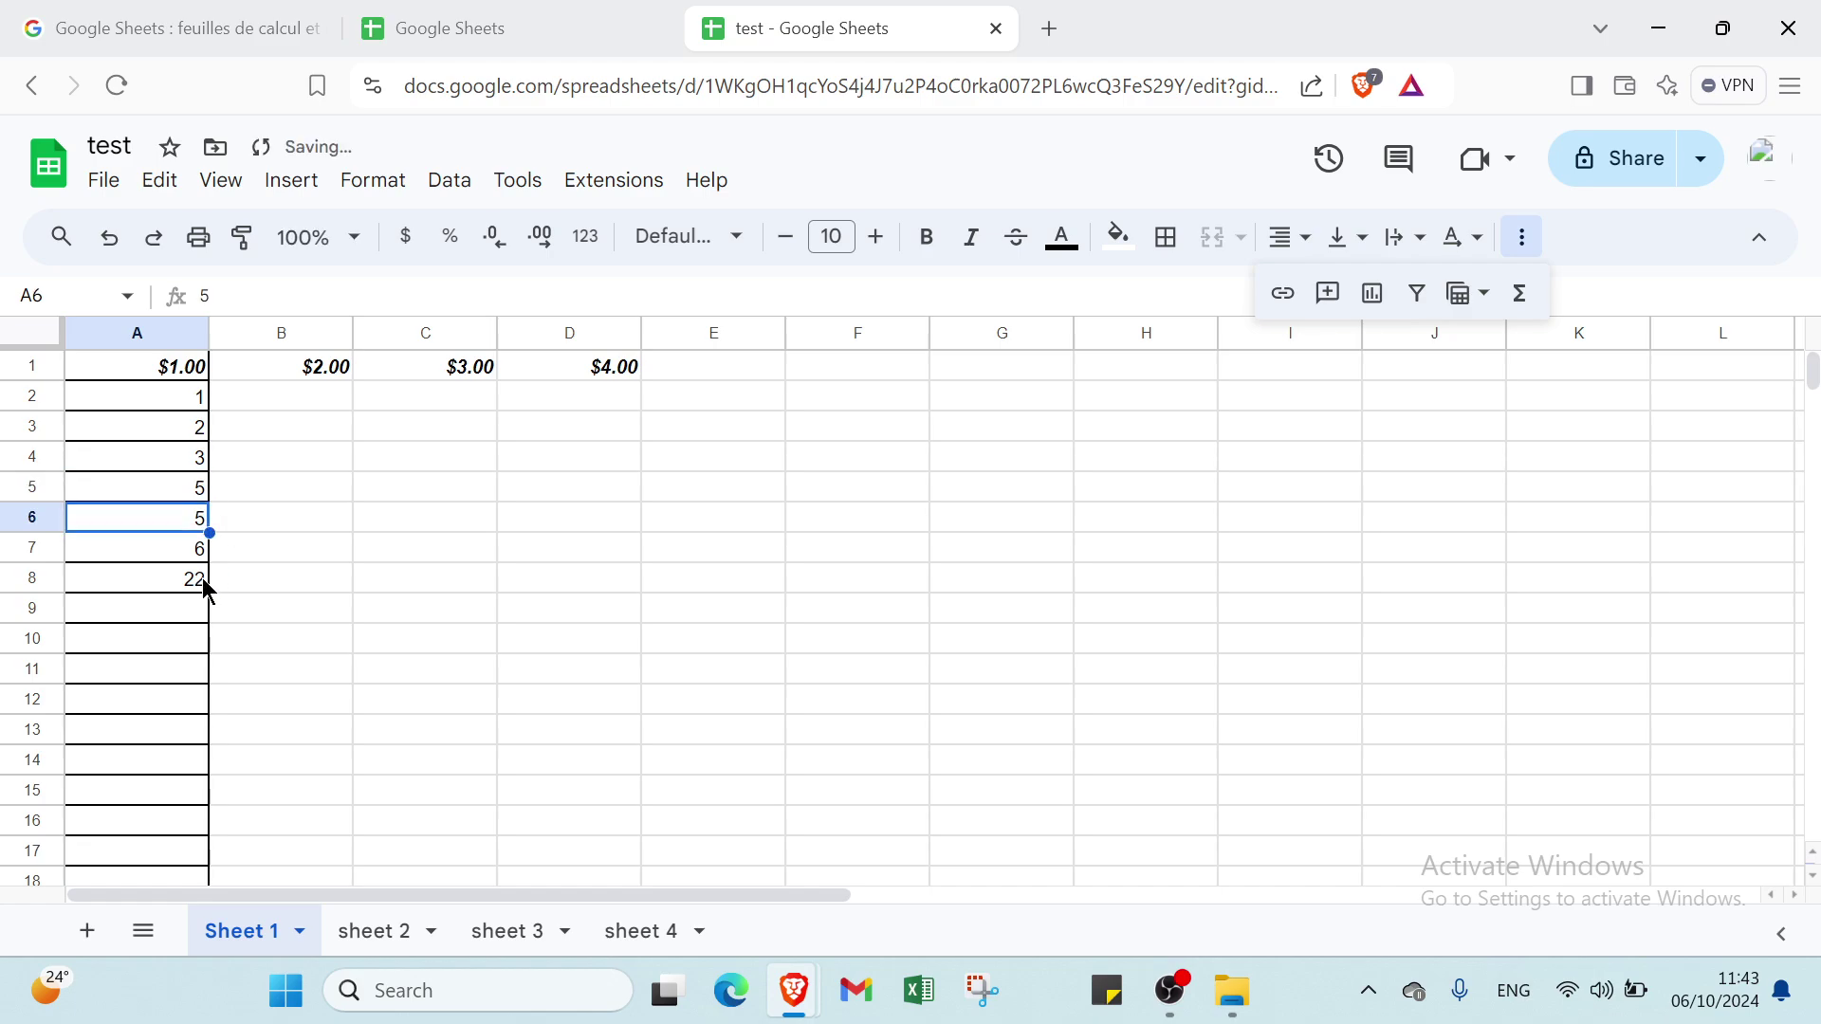
Step: Enter the values 1 through 7 down cells B2 to B8
{"action": "left_click", "coordinate": [301, 402]}
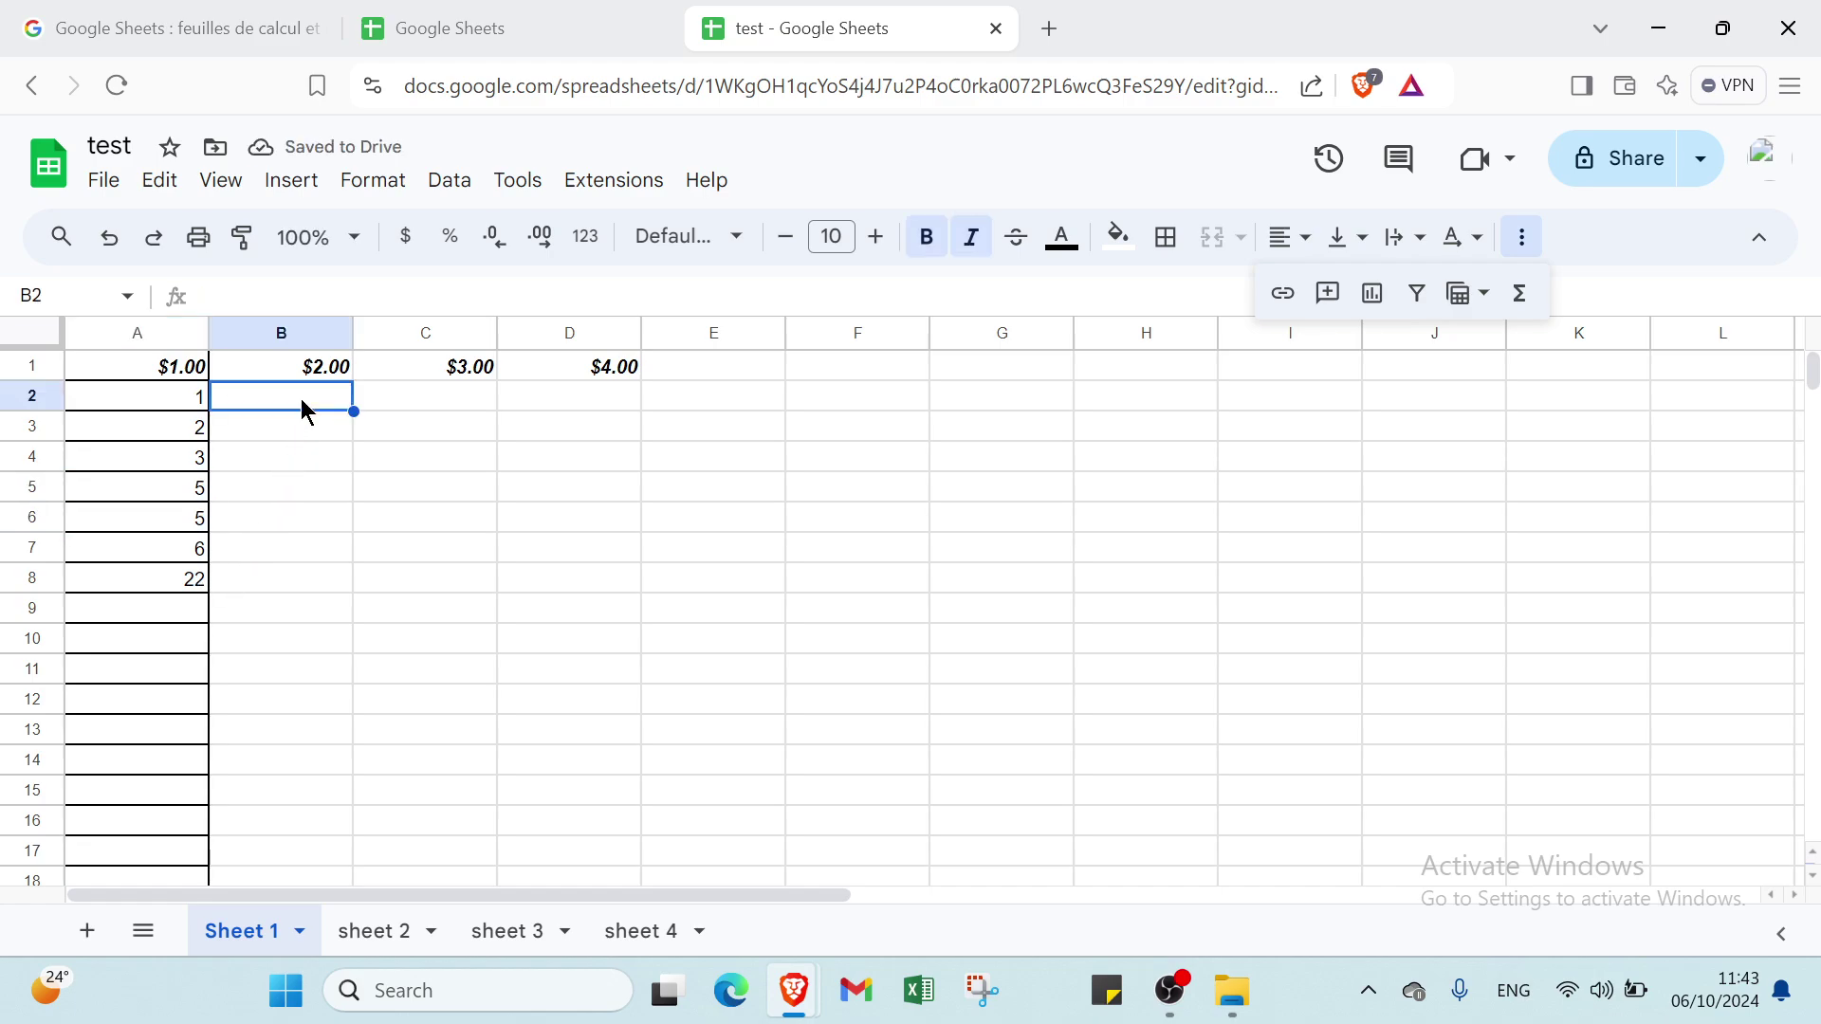
{"action": "type", "text": "1"}
{"action": "key", "text": "Return"}
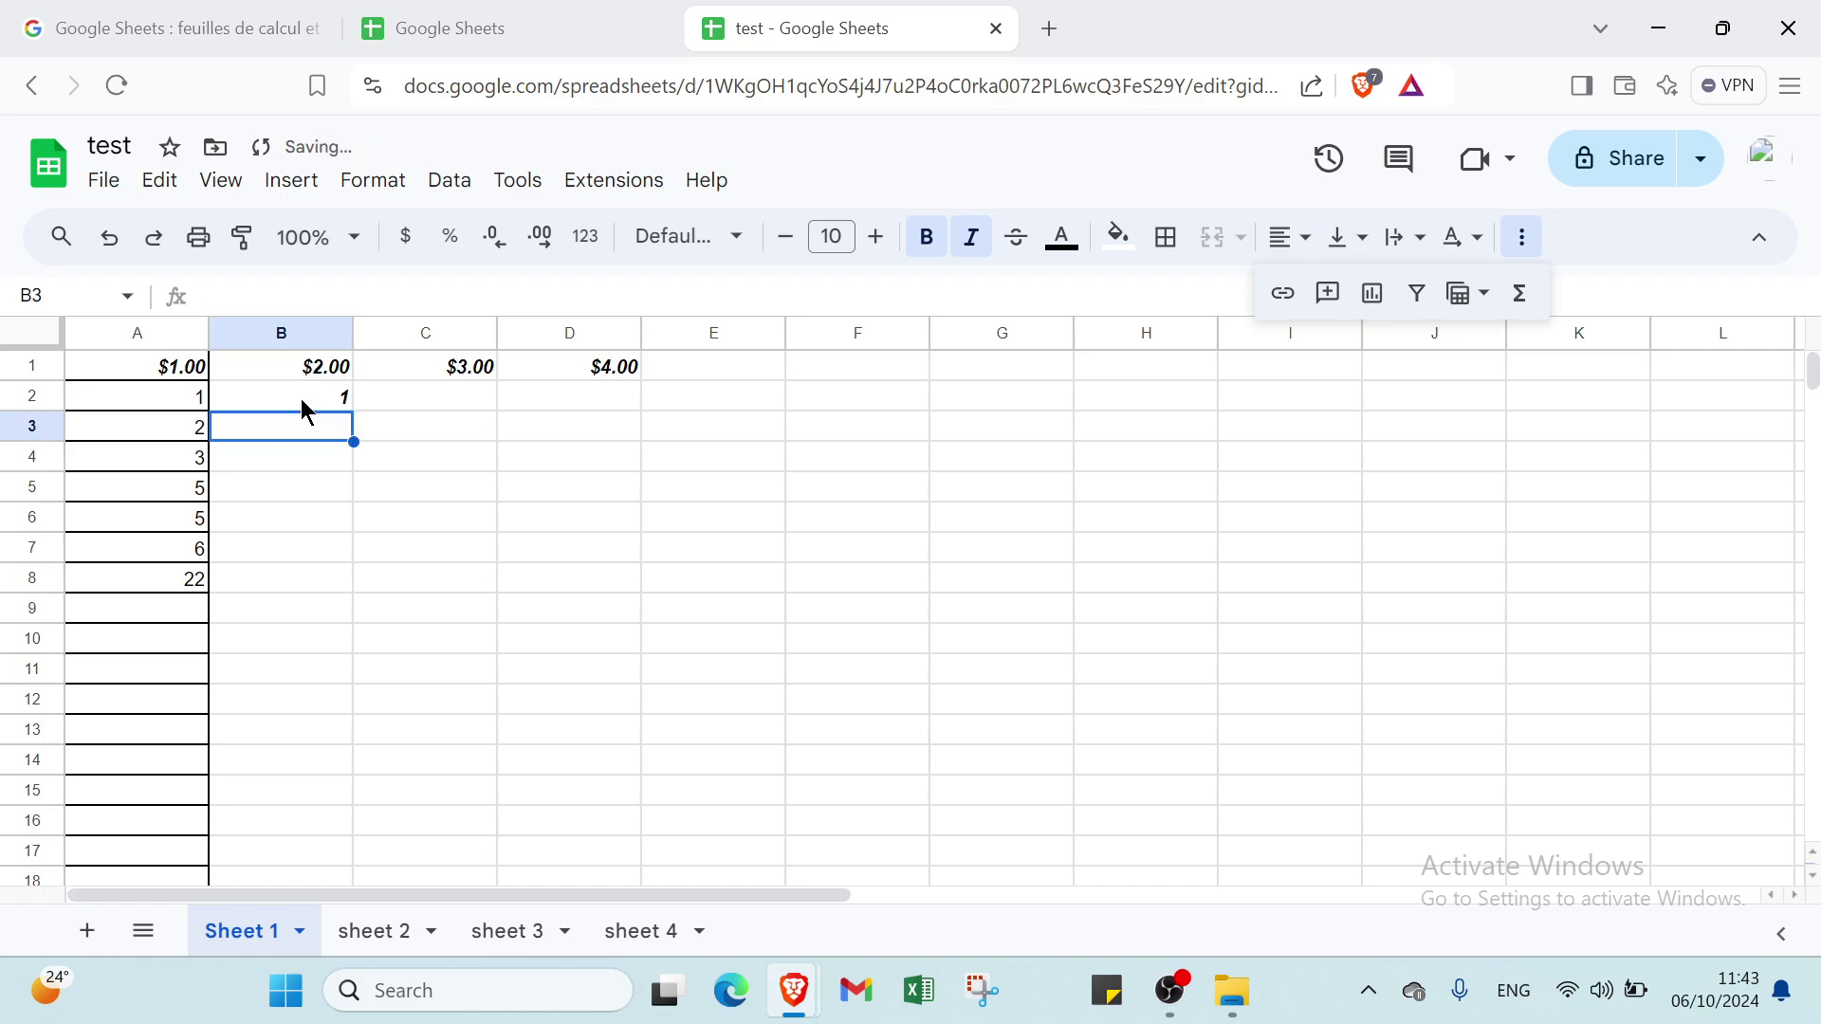
{"action": "type", "text": "2"}
{"action": "key", "text": "Return"}
{"action": "type", "text": "3"}
{"action": "key", "text": "Return"}
{"action": "type", "text": "4"}
{"action": "key", "text": "Return"}
{"action": "type", "text": "5"}
{"action": "key", "text": "Return"}
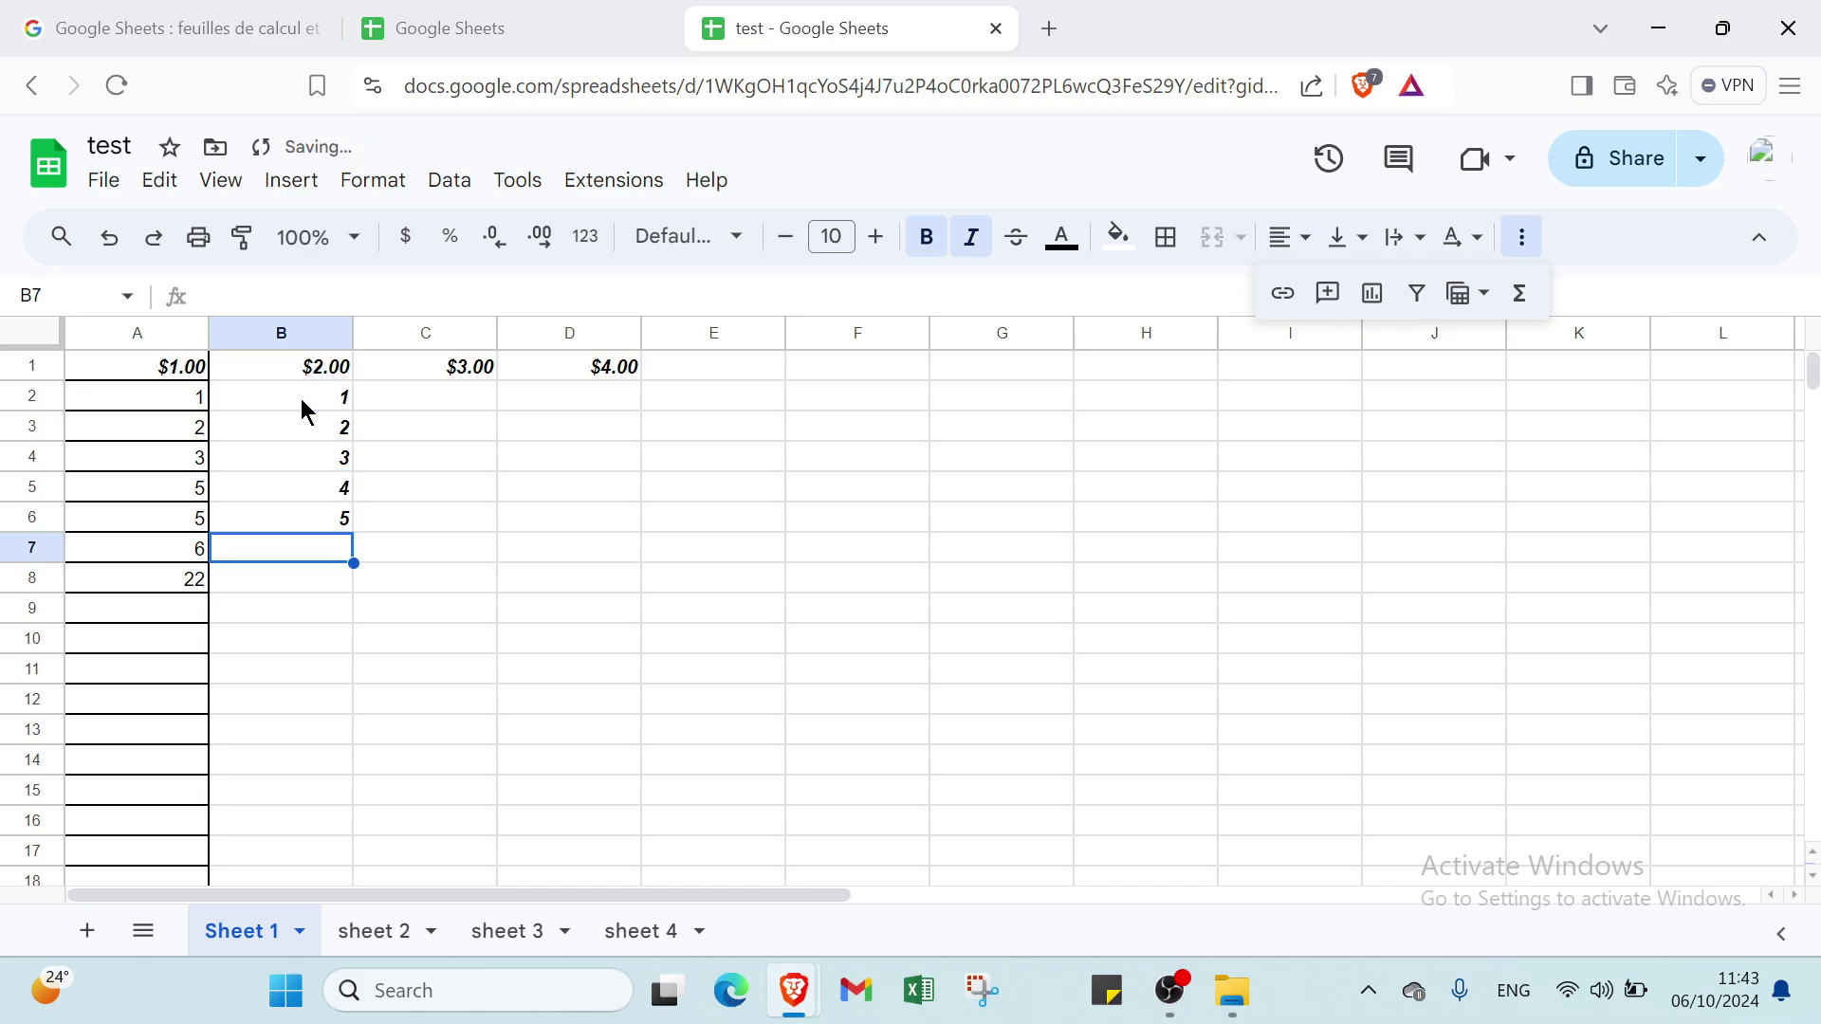
{"action": "type", "text": "6"}
{"action": "key", "text": "Return"}
{"action": "type", "text": "7"}
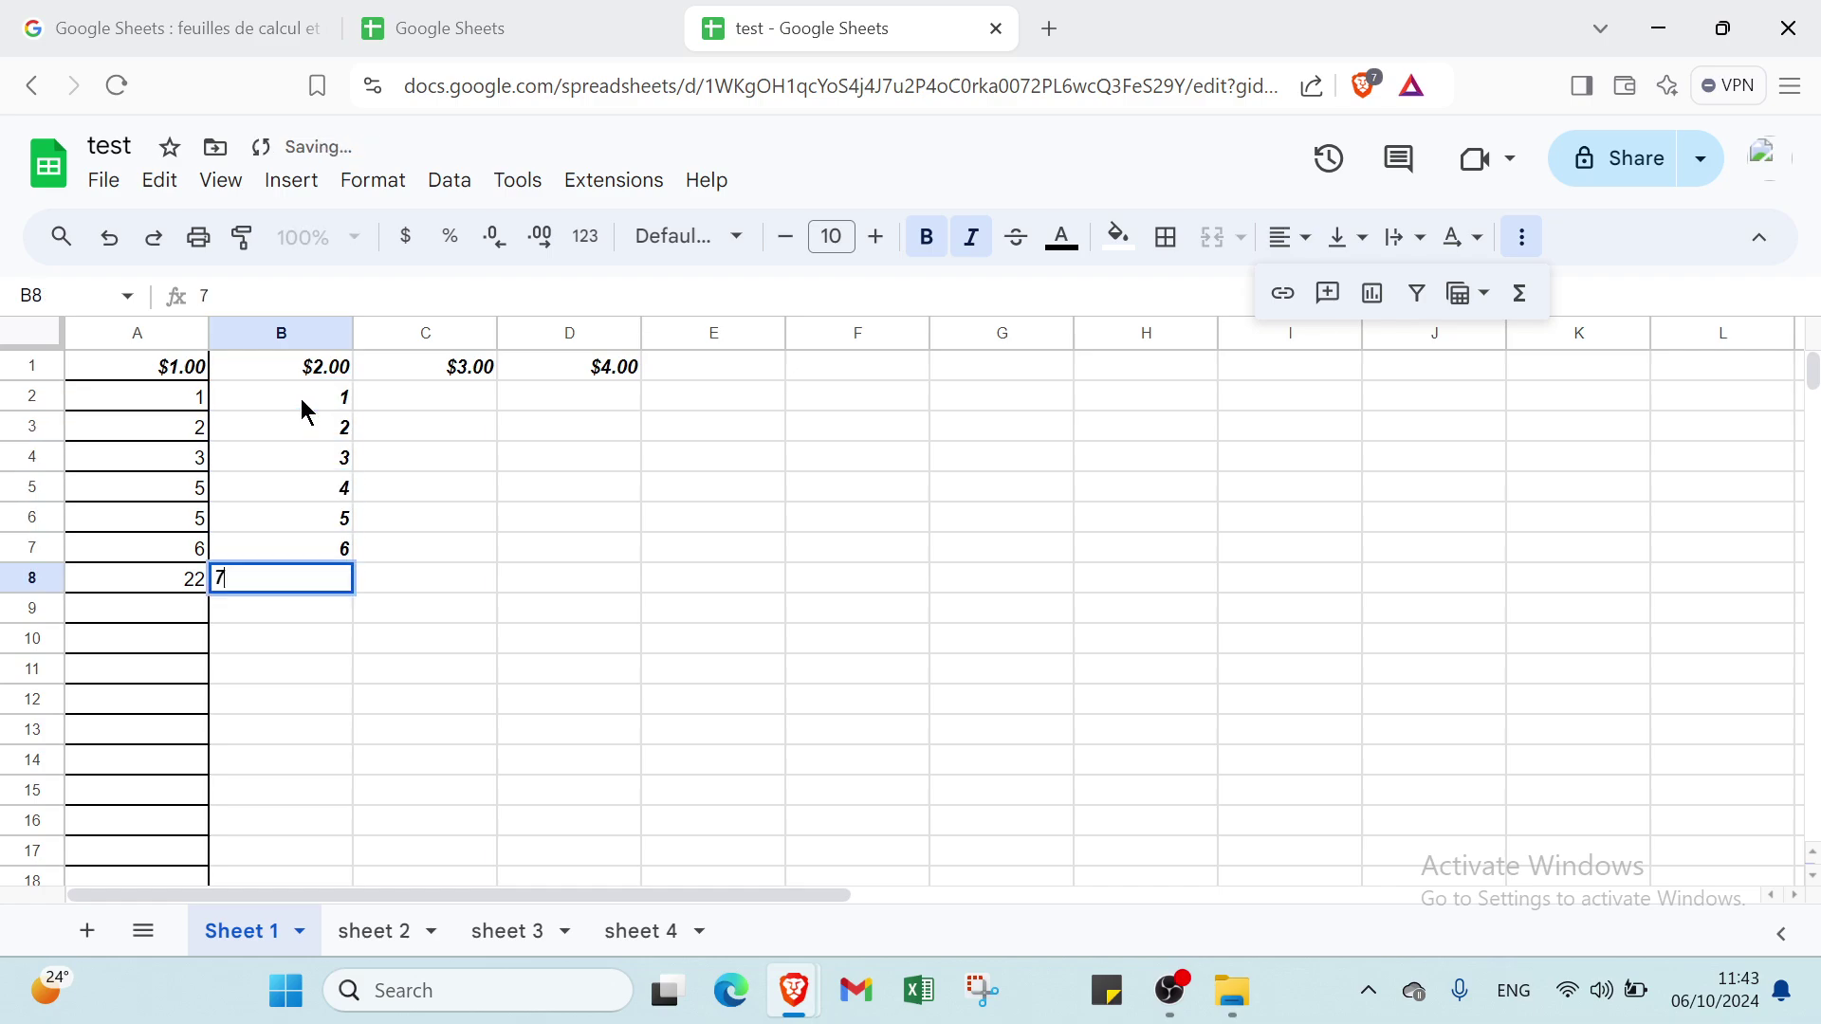
{"action": "key", "text": "Return"}
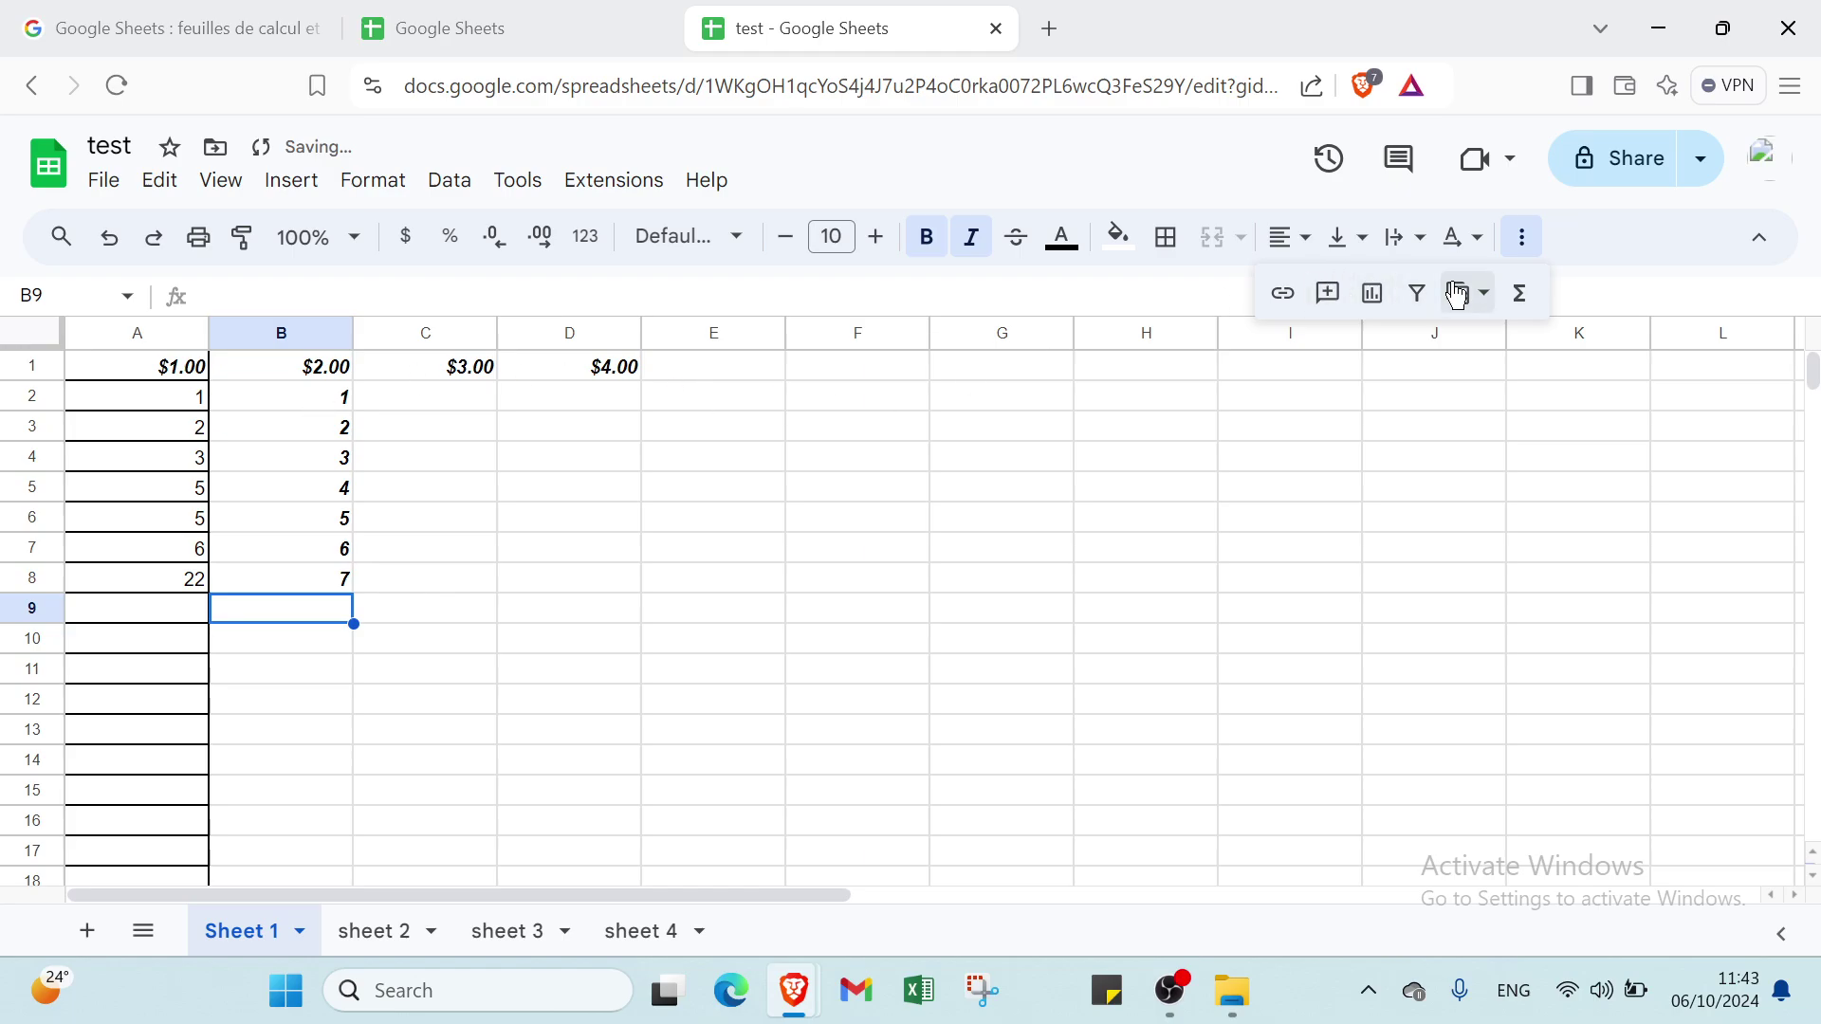
Step: Insert an AVERAGE formula in B9 over B2:B8, giving 4
{"action": "left_click", "coordinate": [1517, 294]}
{"action": "left_click", "coordinate": [1556, 392]}
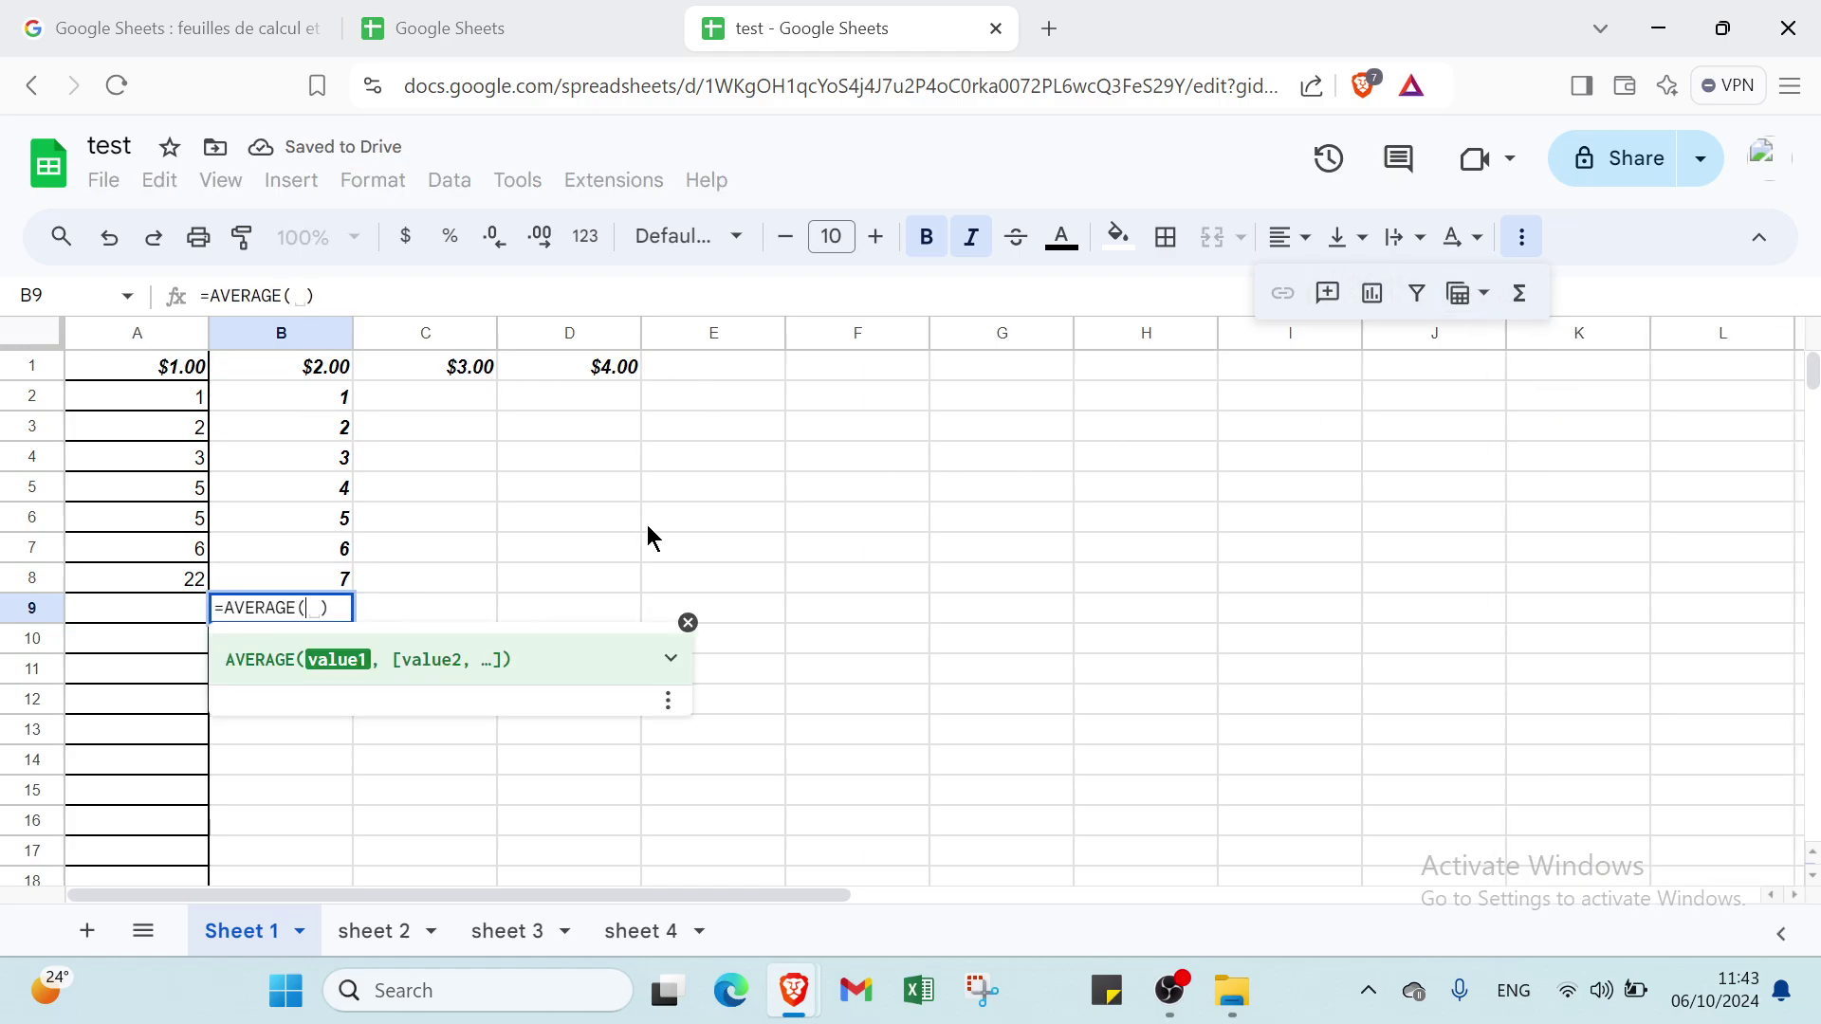
{"action": "left_click_drag", "start_coordinate": [296, 400], "coordinate": [299, 578]}
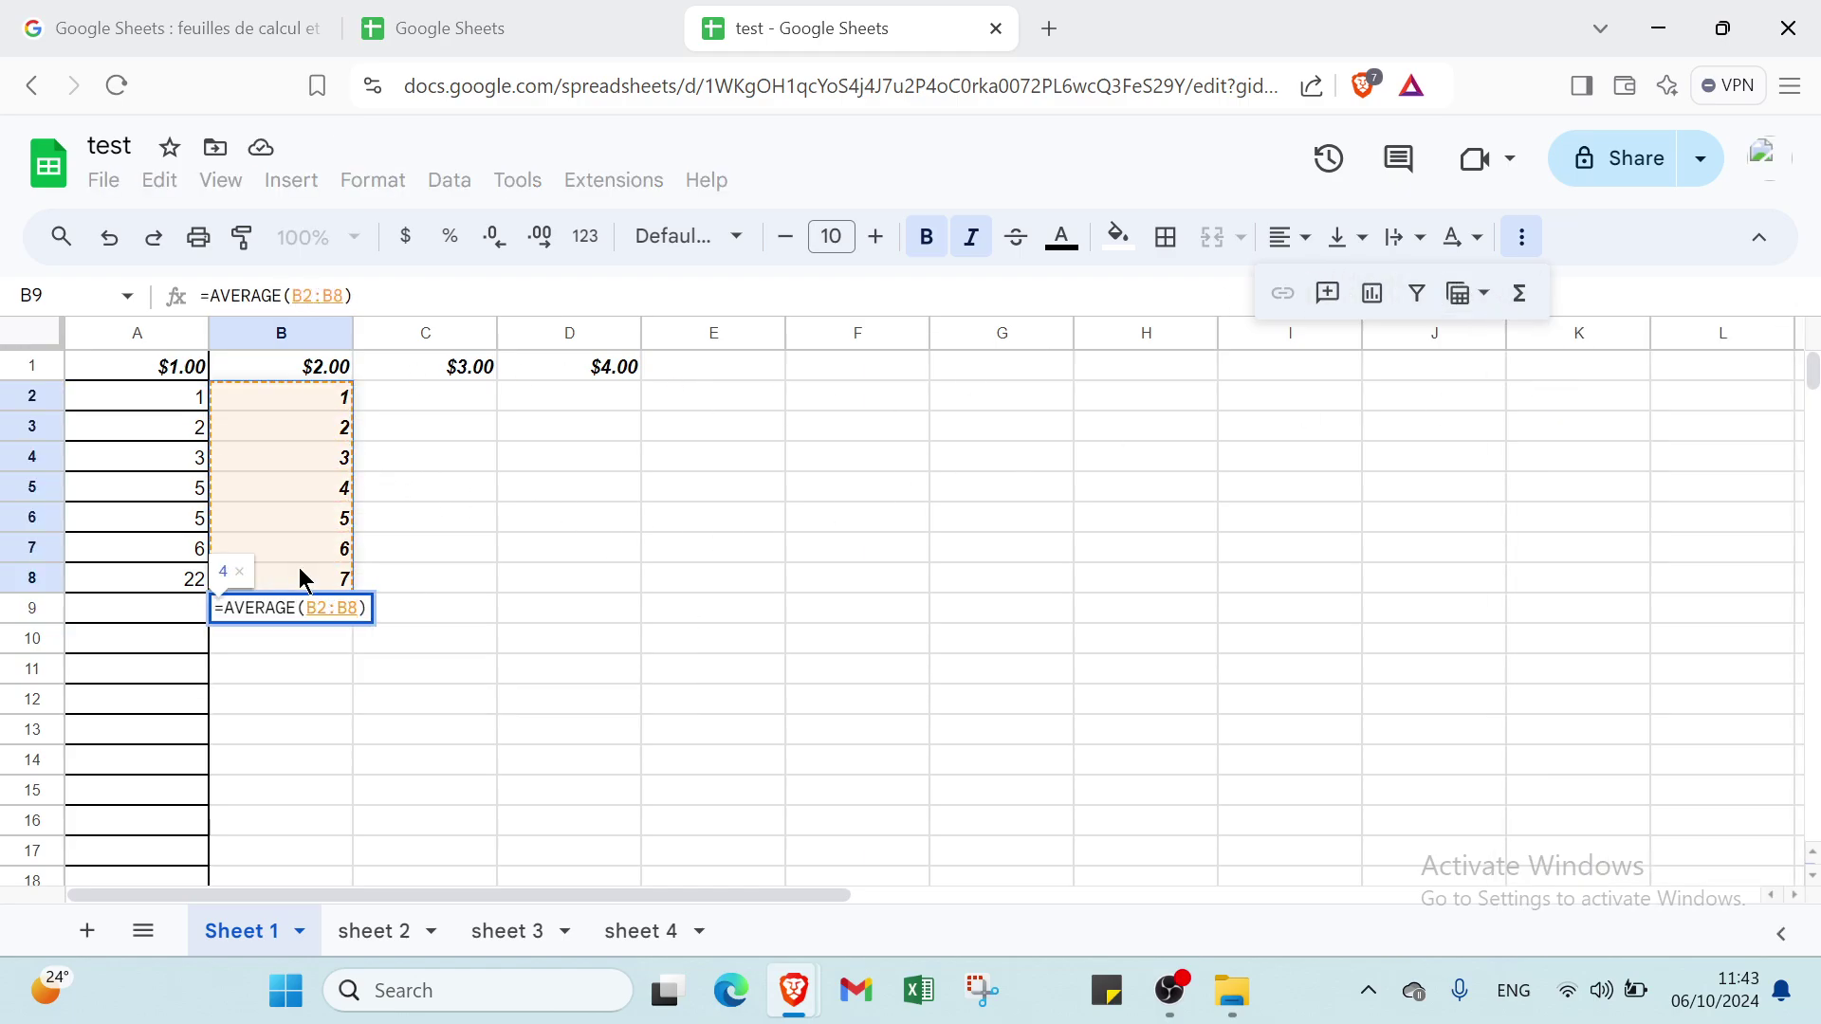
{"action": "key", "text": "Return"}
Step: Enter 12, 3, 4, 5, 6, 7, 8 down cells C2 to C8
{"action": "left_click", "coordinate": [438, 406]}
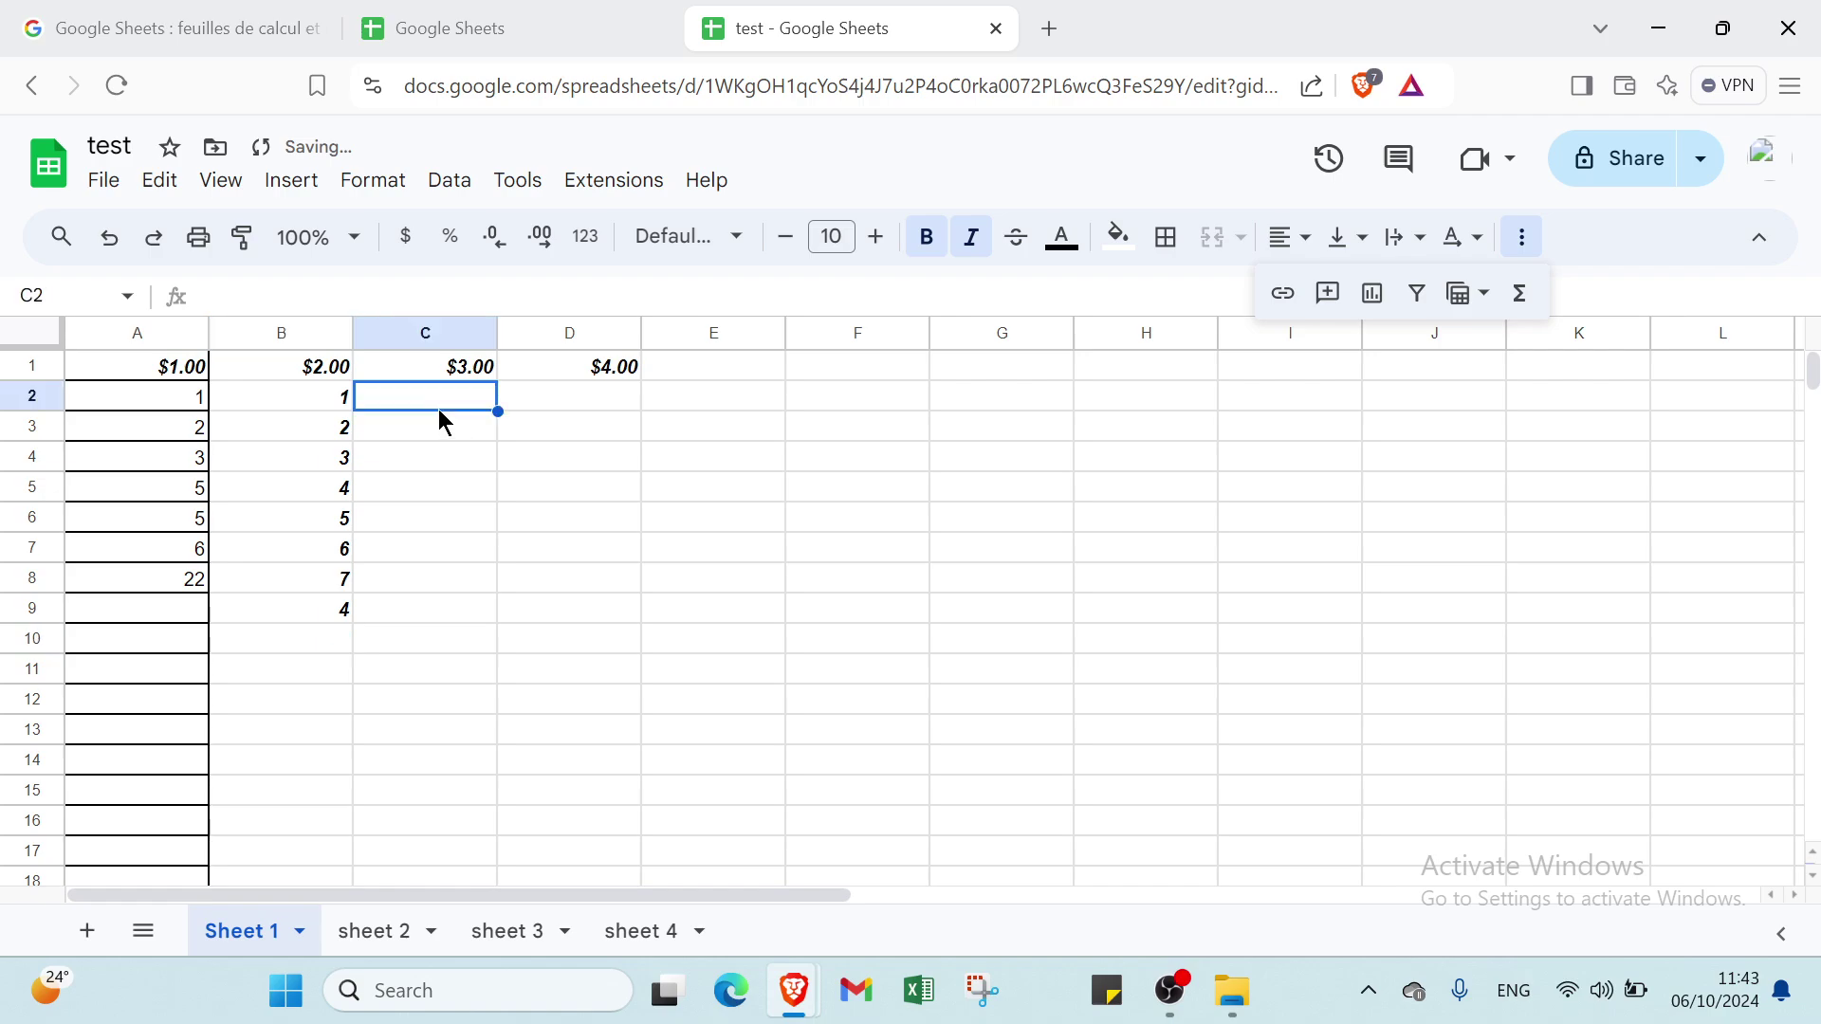
{"action": "type", "text": "12"}
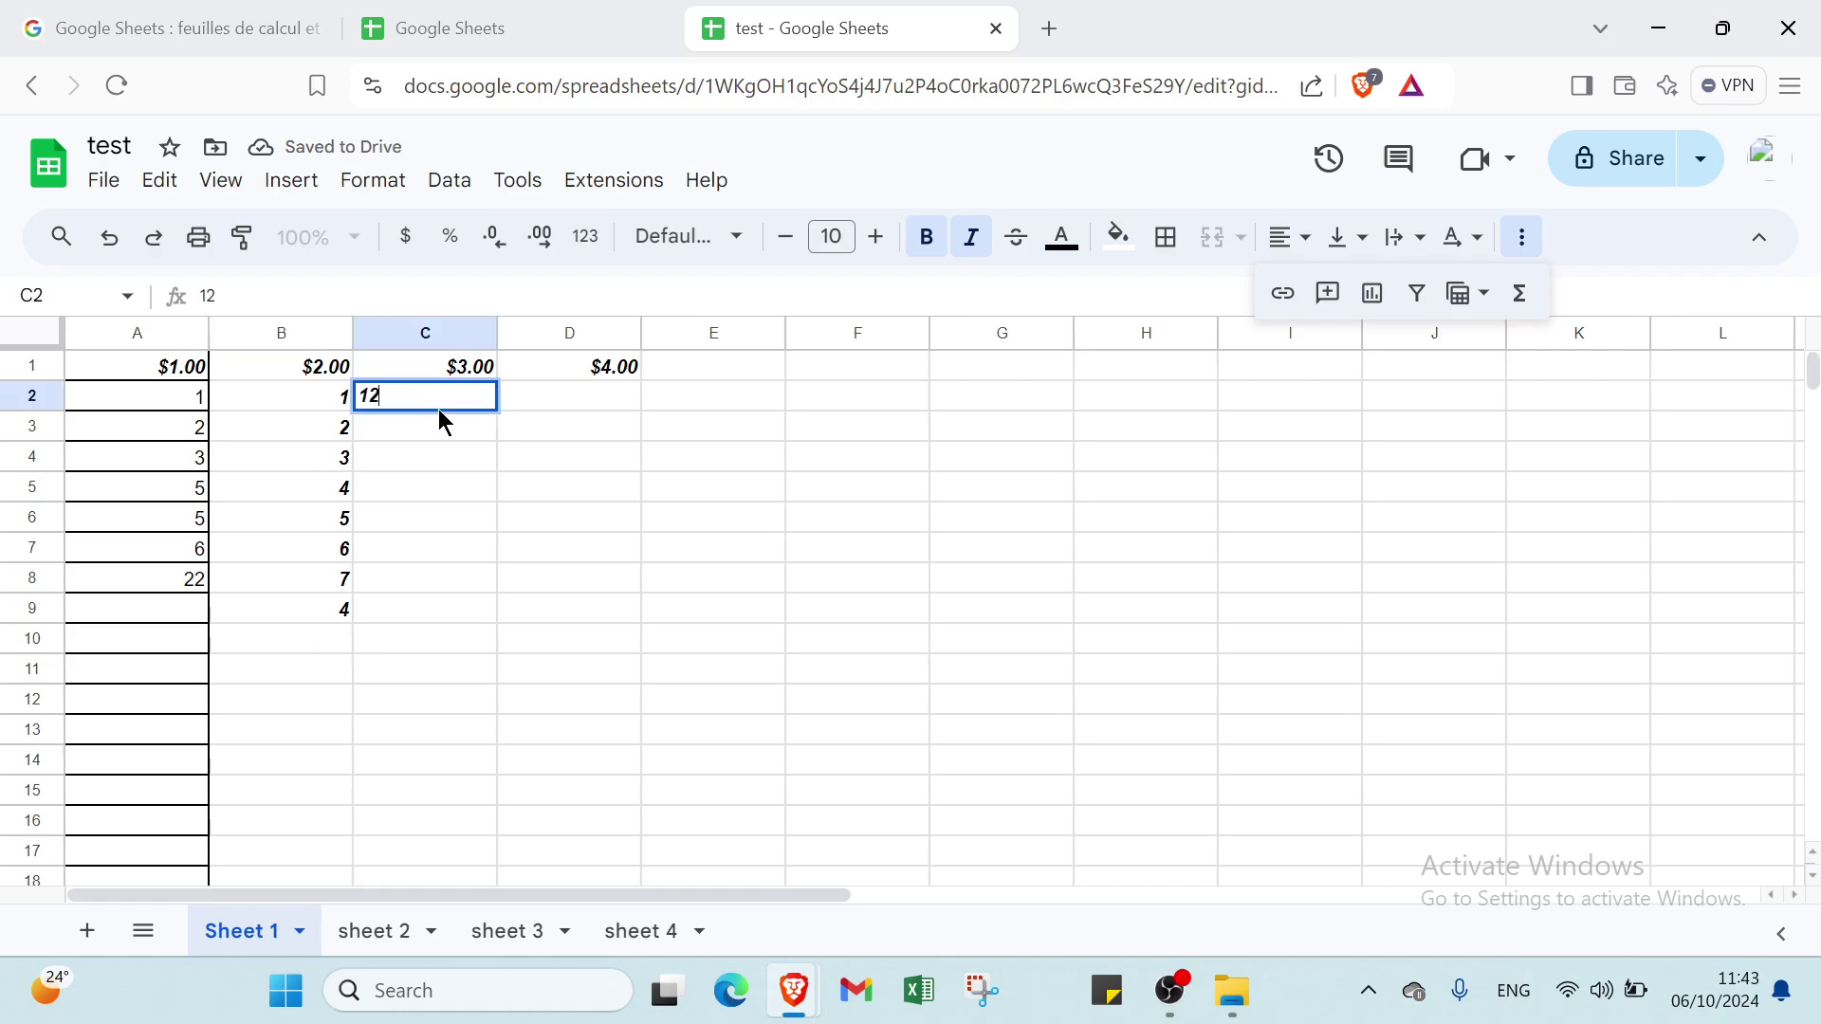
{"action": "left_click", "coordinate": [438, 417]}
{"action": "type", "text": "3"}
{"action": "key", "text": "Return"}
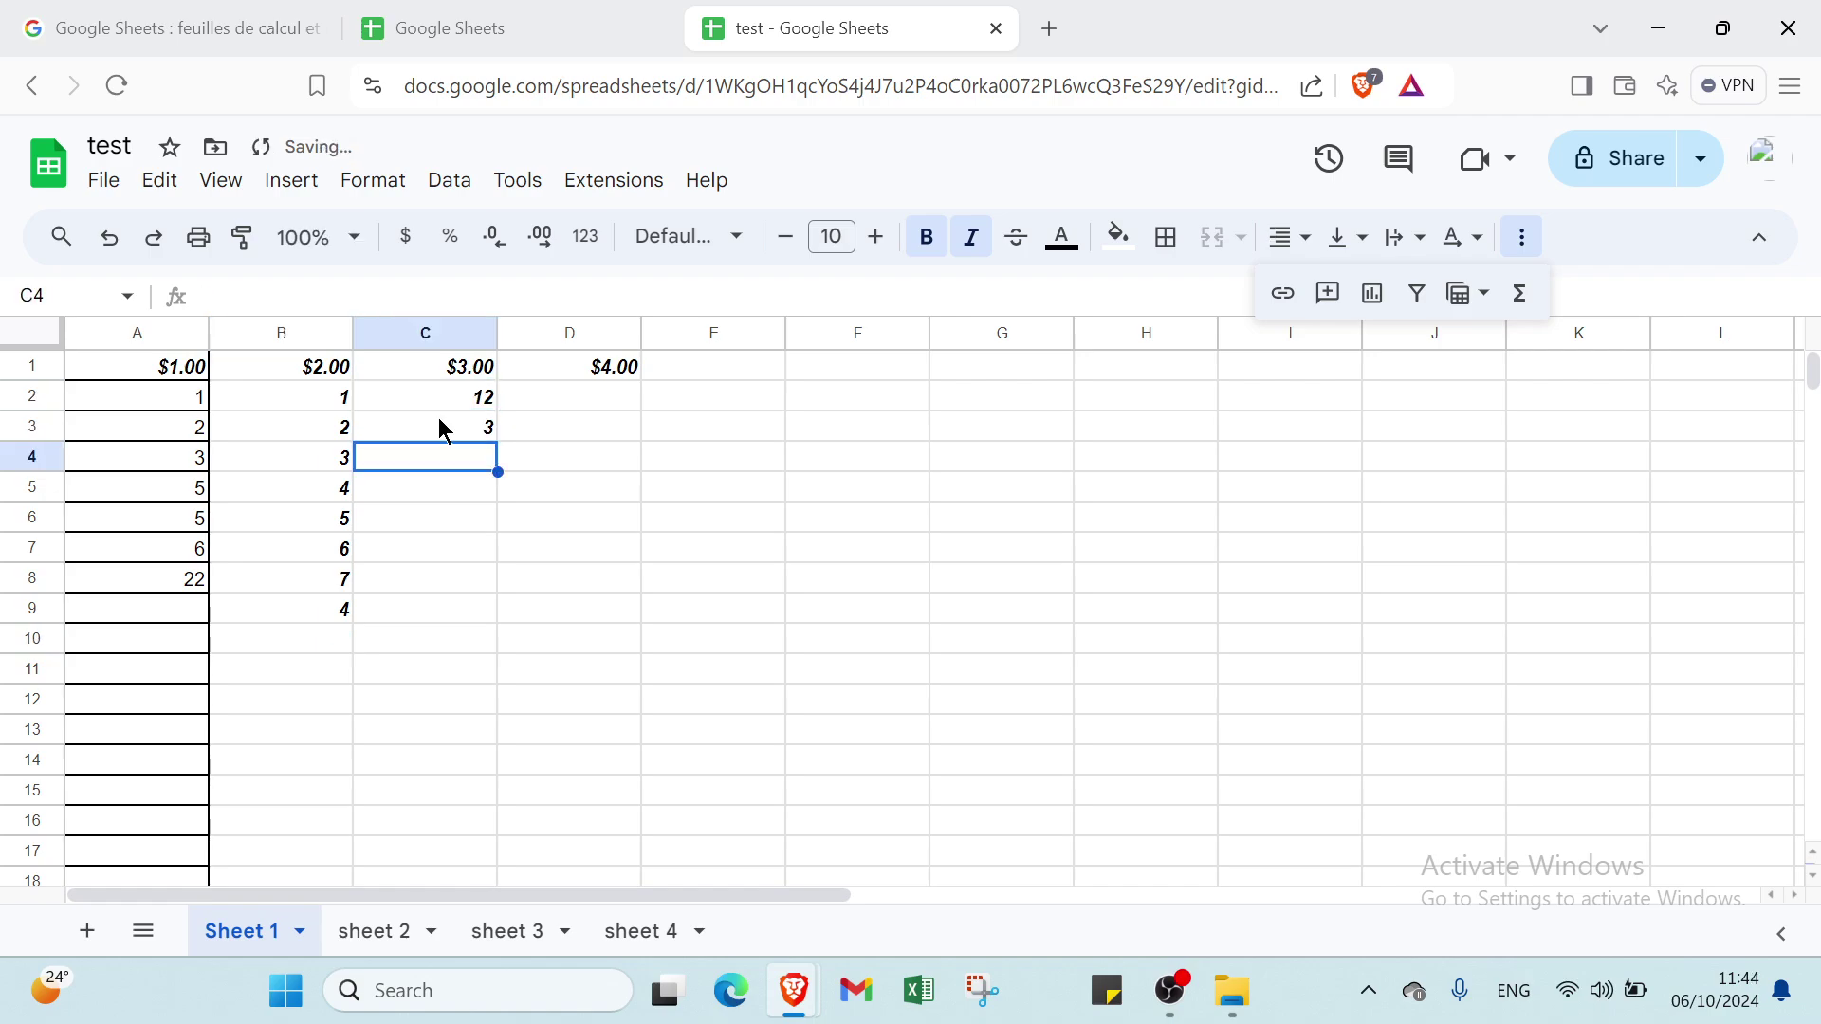
{"action": "type", "text": "4"}
{"action": "key", "text": "Return"}
{"action": "type", "text": "5"}
{"action": "key", "text": "Return"}
{"action": "type", "text": "6"}
{"action": "key", "text": "Return"}
{"action": "type", "text": "7"}
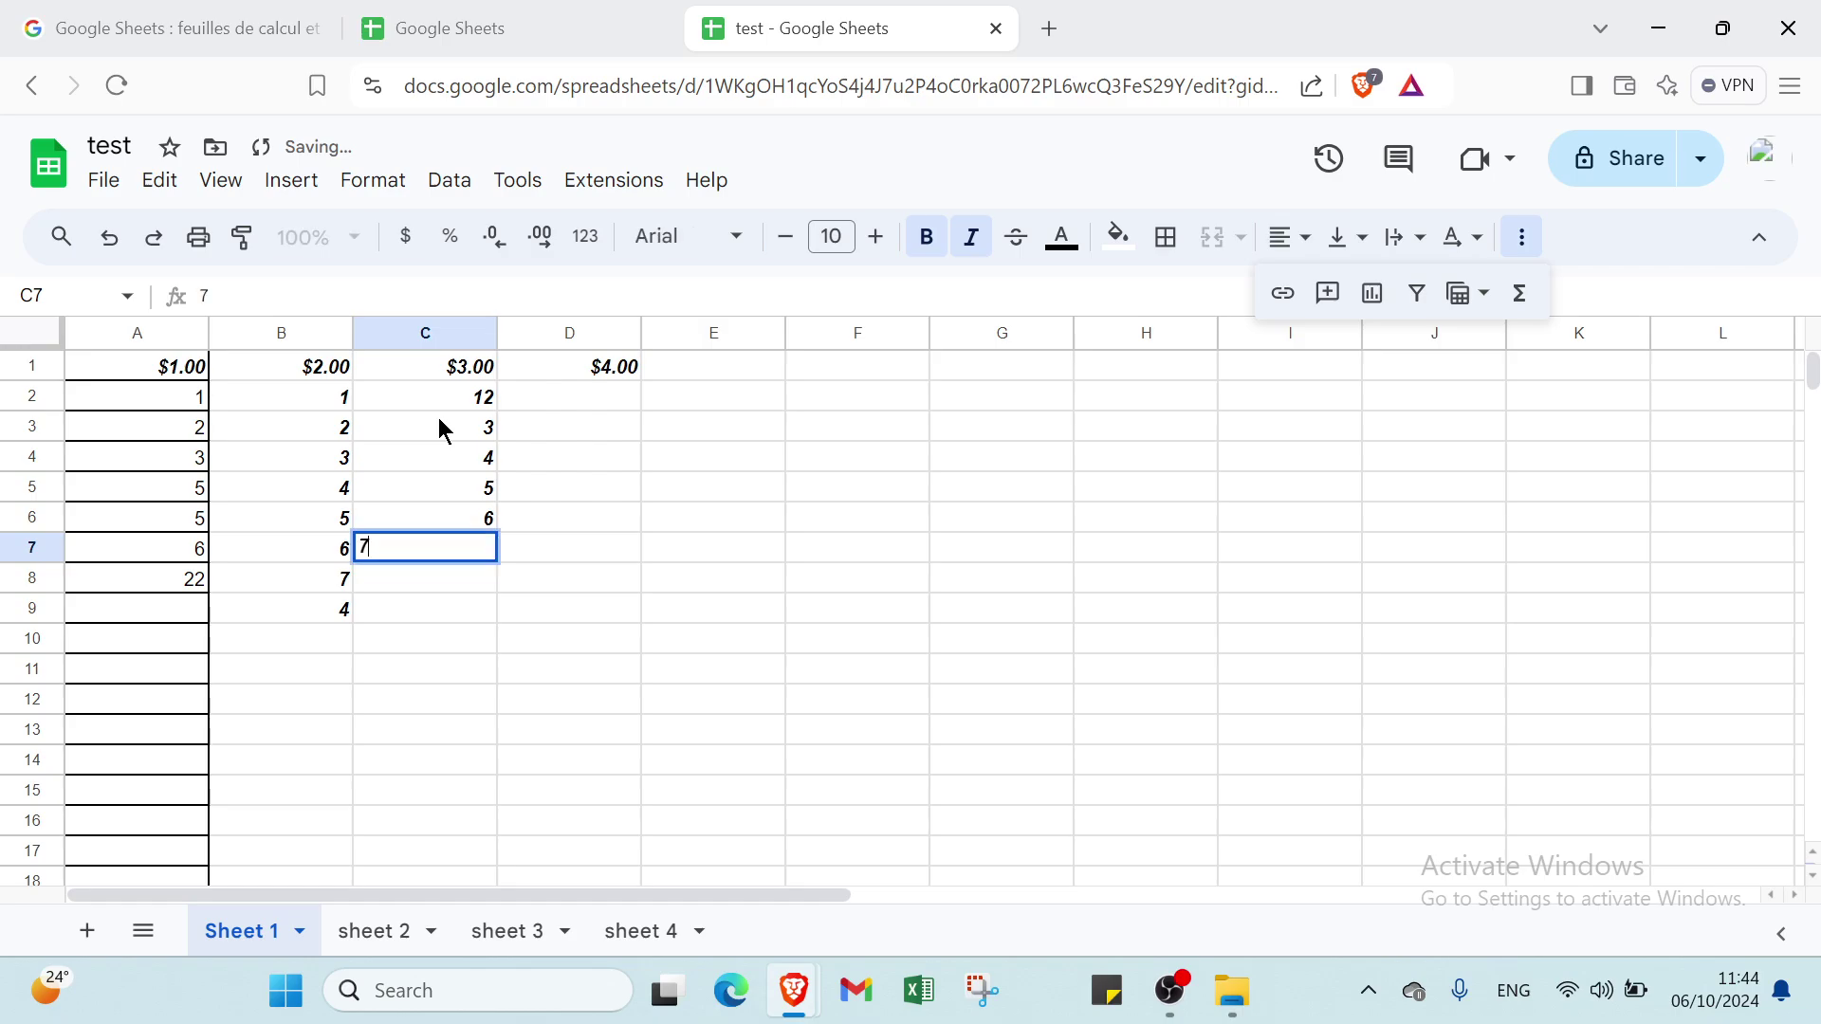
{"action": "key", "text": "Return"}
{"action": "type", "text": "8"}
{"action": "key", "text": "Return"}
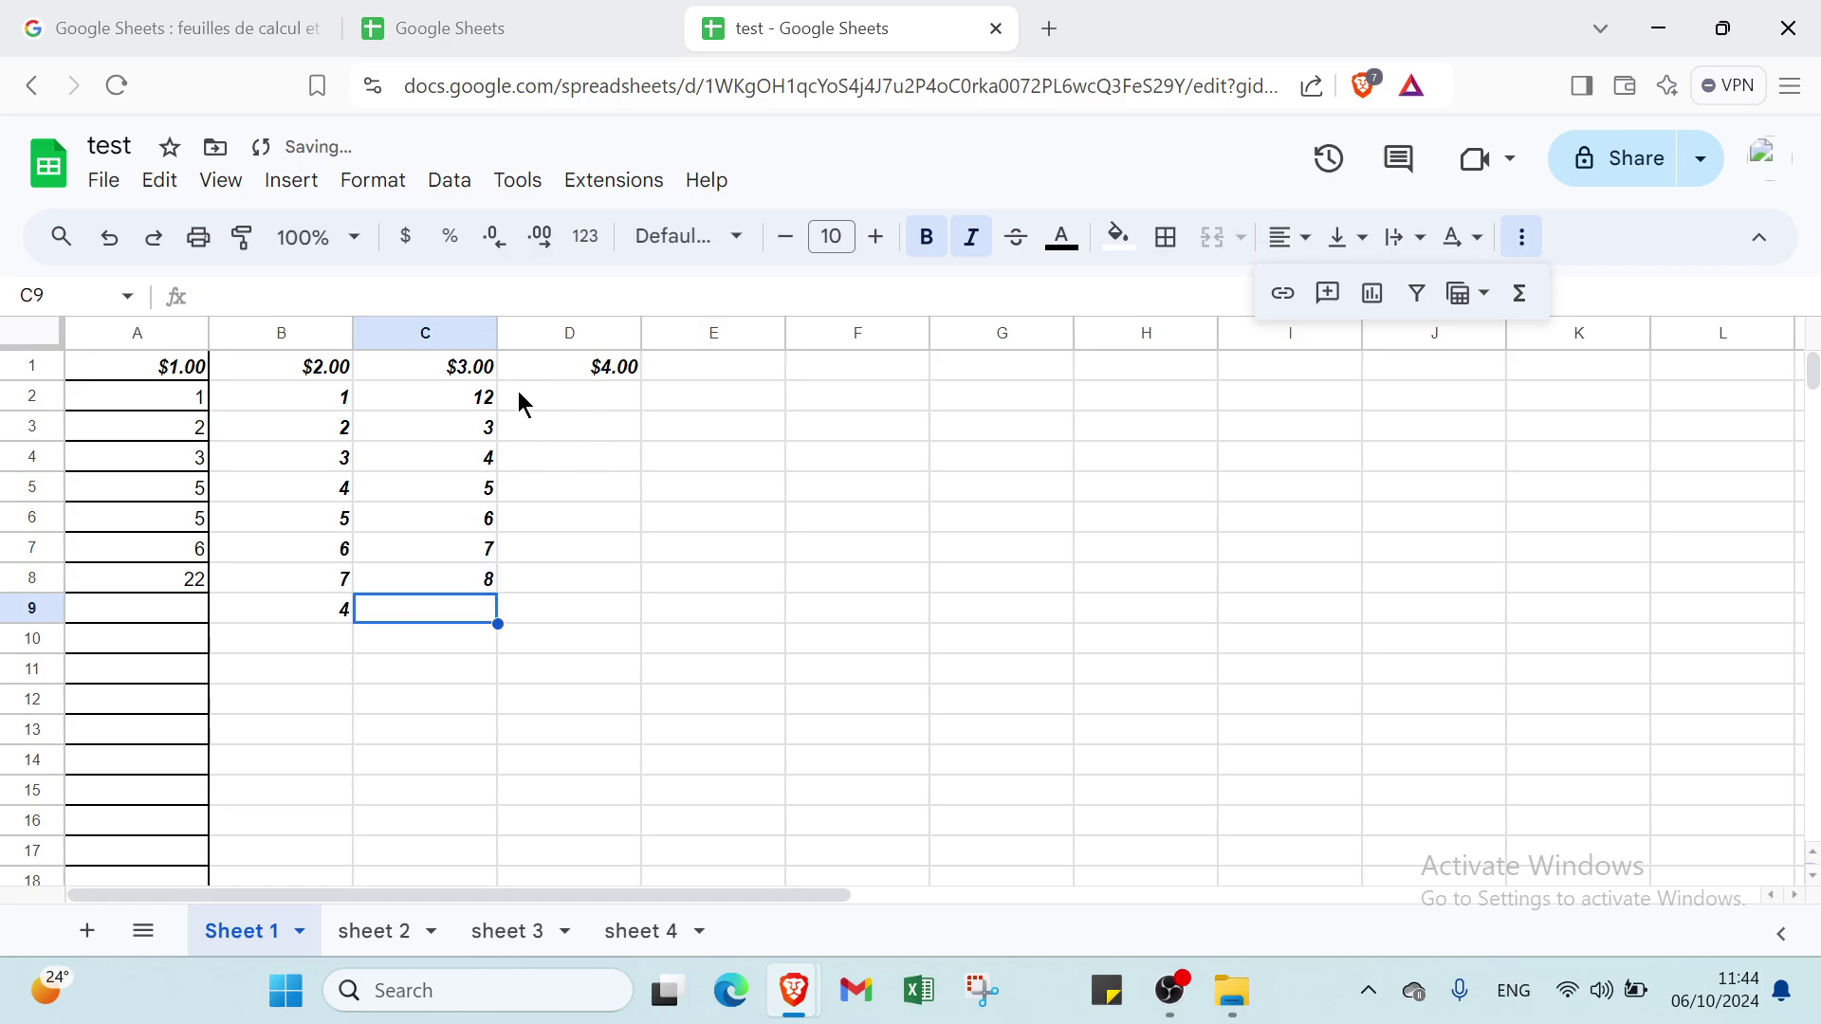
Step: Insert a COUNT formula in C9 over C2:C8, giving 7
{"action": "left_click", "coordinate": [1520, 293]}
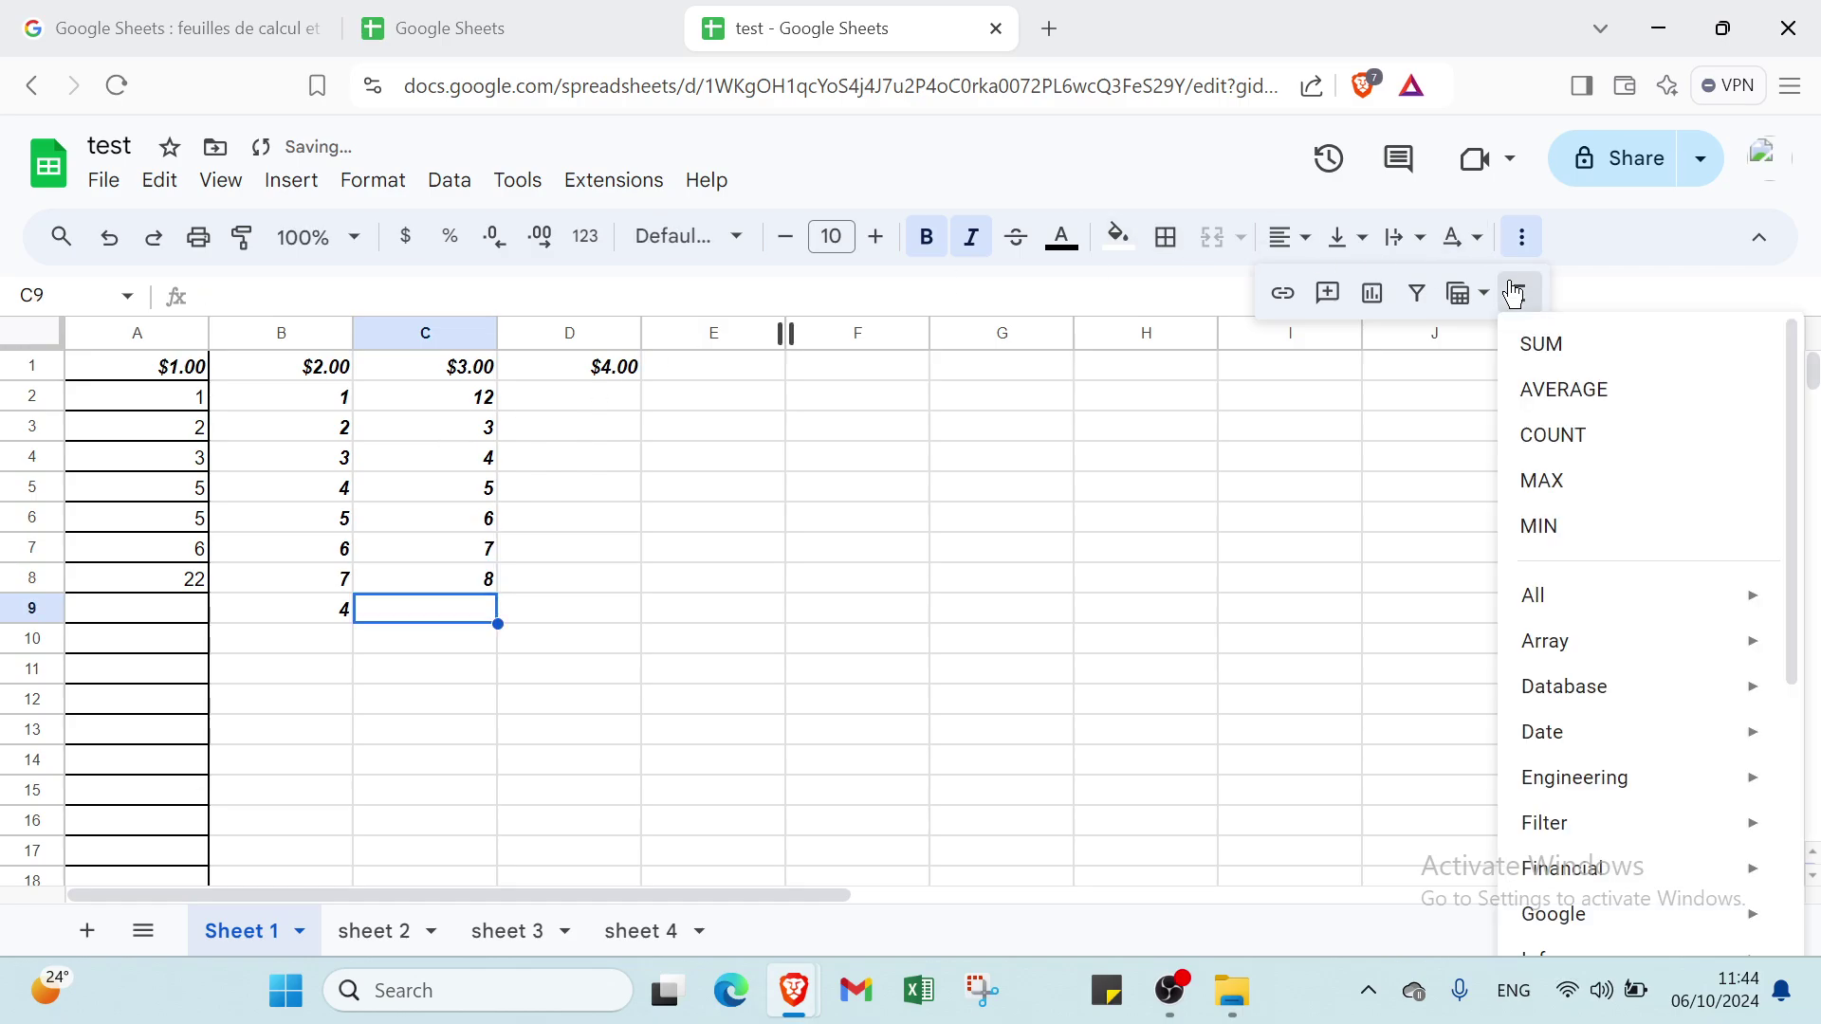
{"action": "left_click", "coordinate": [1571, 438]}
{"action": "left_click_drag", "start_coordinate": [453, 398], "coordinate": [398, 571]}
{"action": "key", "text": "Return"}
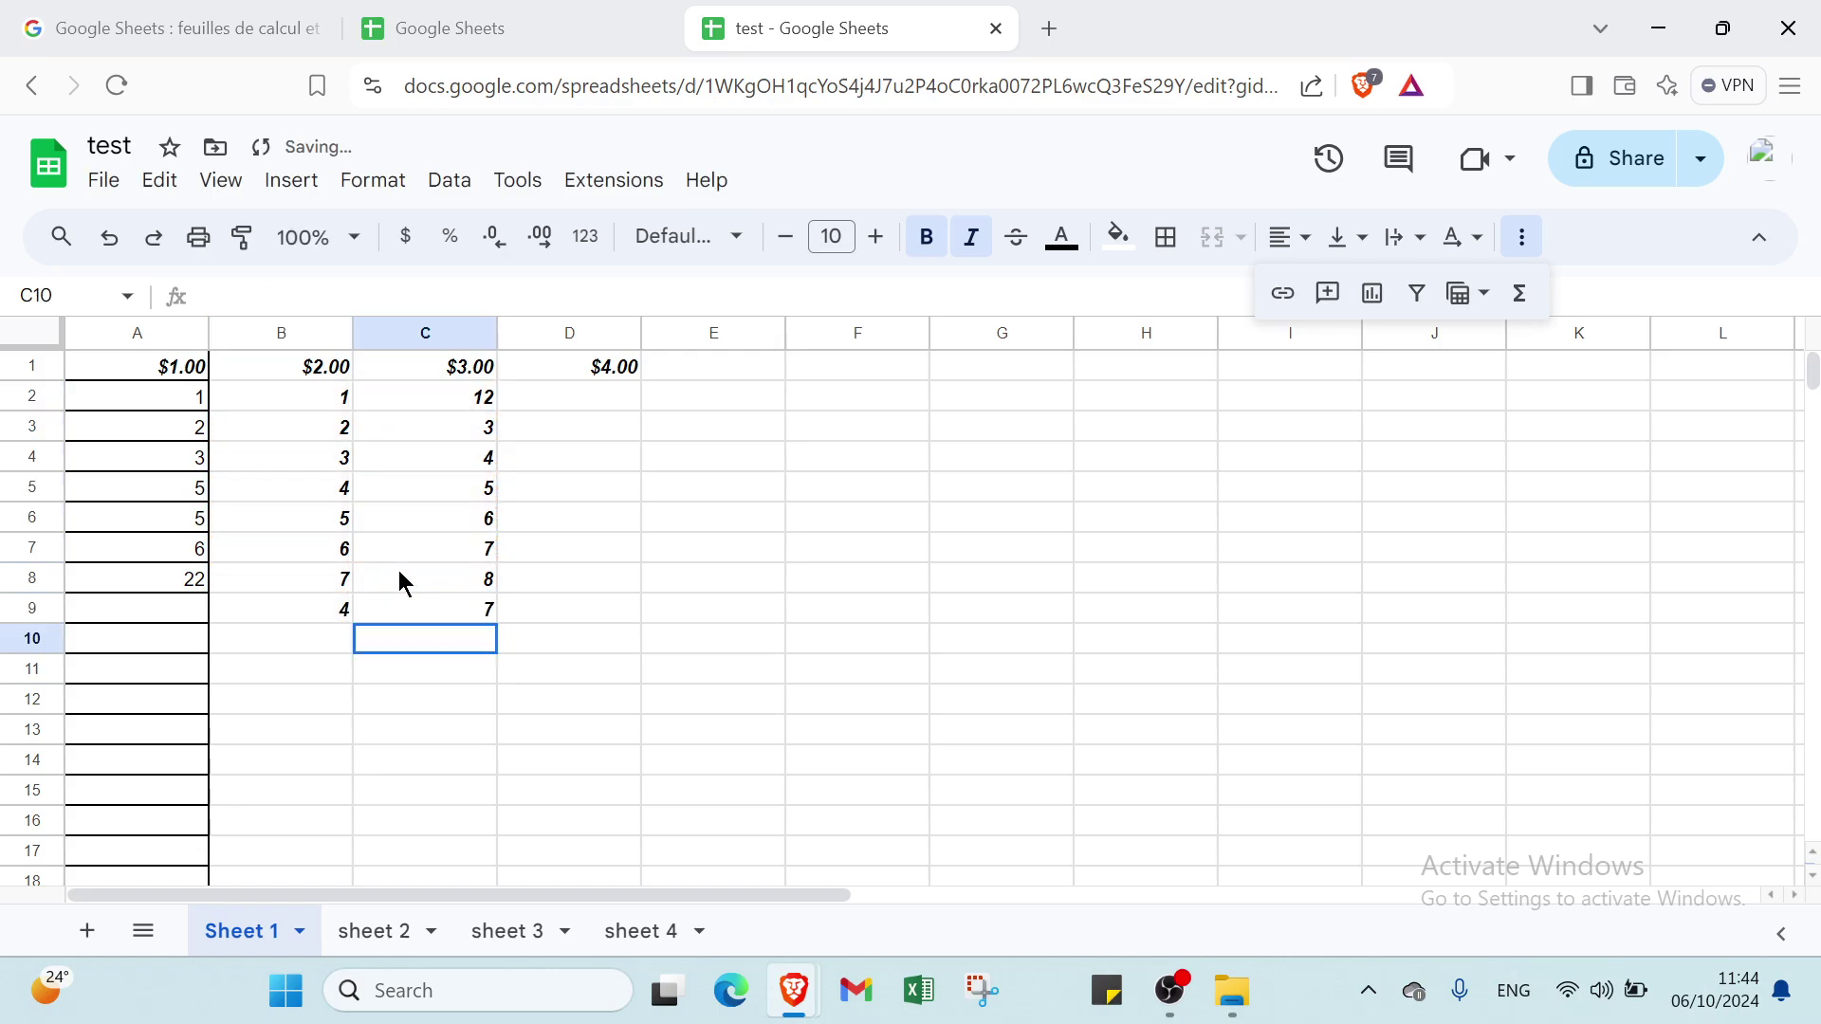
{"action": "left_click", "coordinate": [574, 419], "text": "shift"}
{"action": "left_click", "coordinate": [576, 412], "text": "shift"}
Step: Enter 1, 2, 3, 44, 7, 7, 8 down cells D2 to D8
{"action": "left_click", "coordinate": [580, 398]}
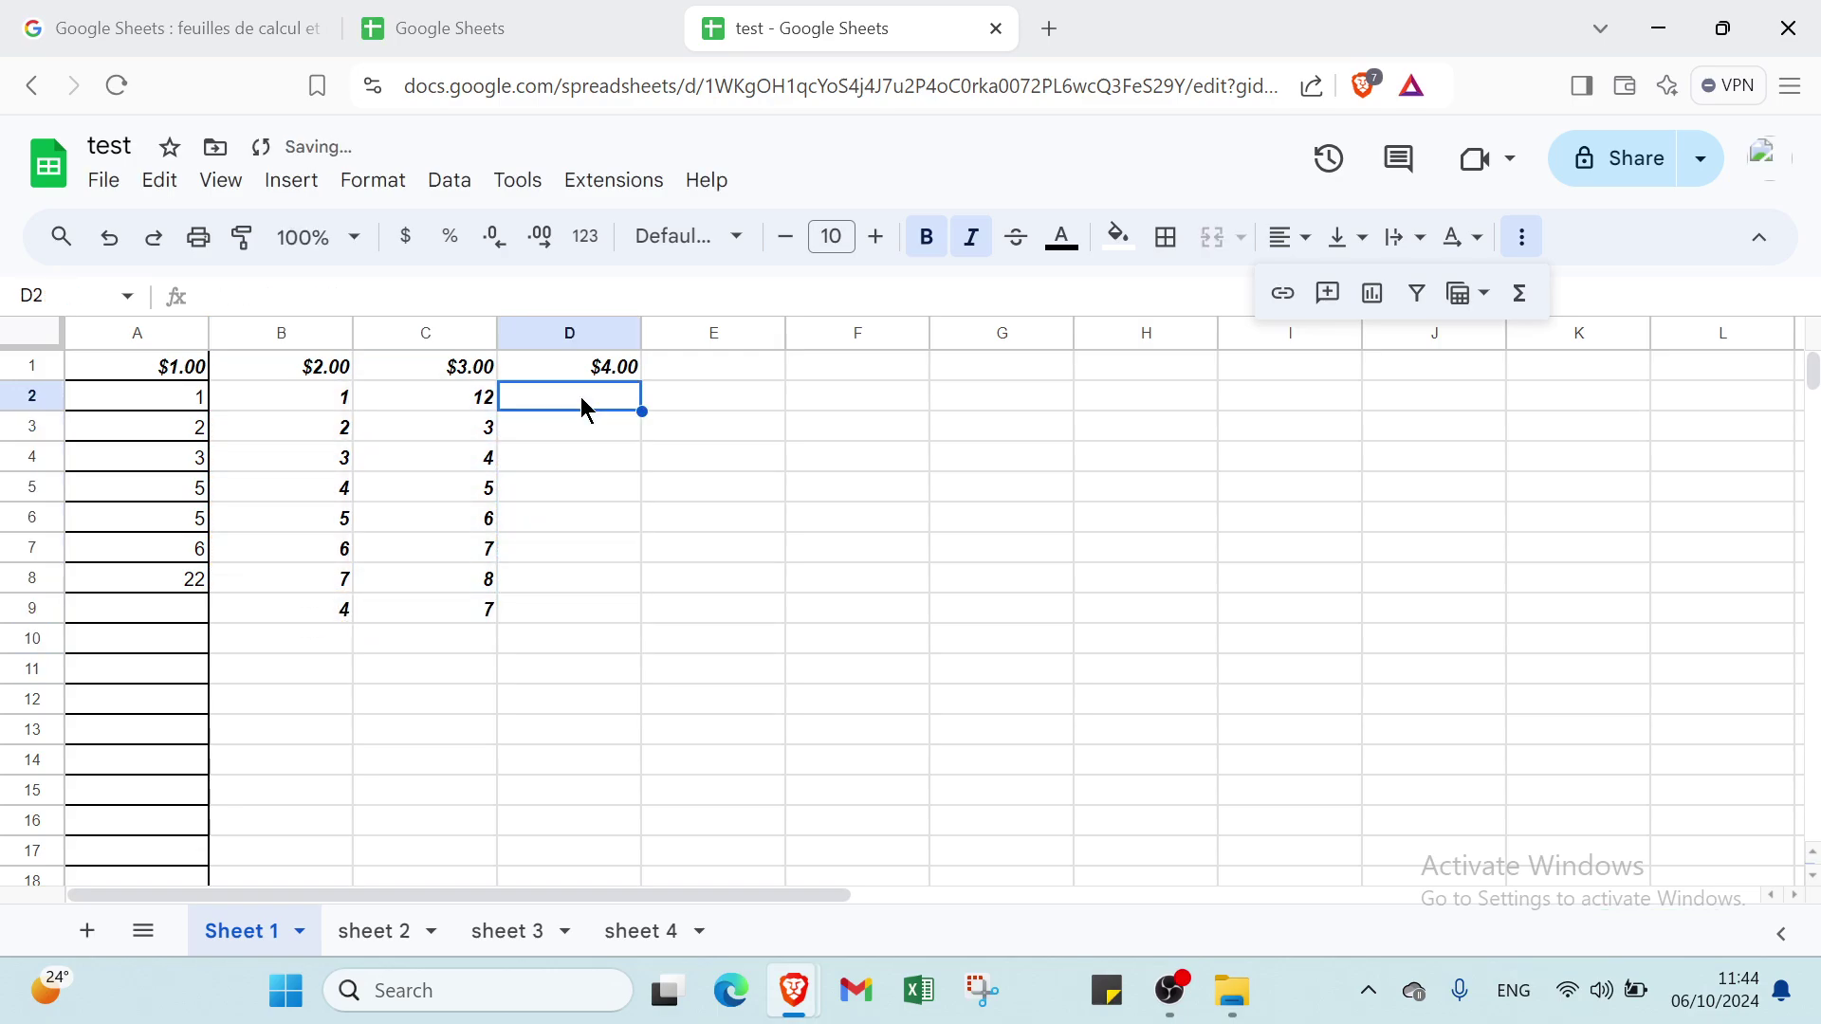
{"action": "type", "text": "1"}
{"action": "key", "text": "Return"}
{"action": "type", "text": "2"}
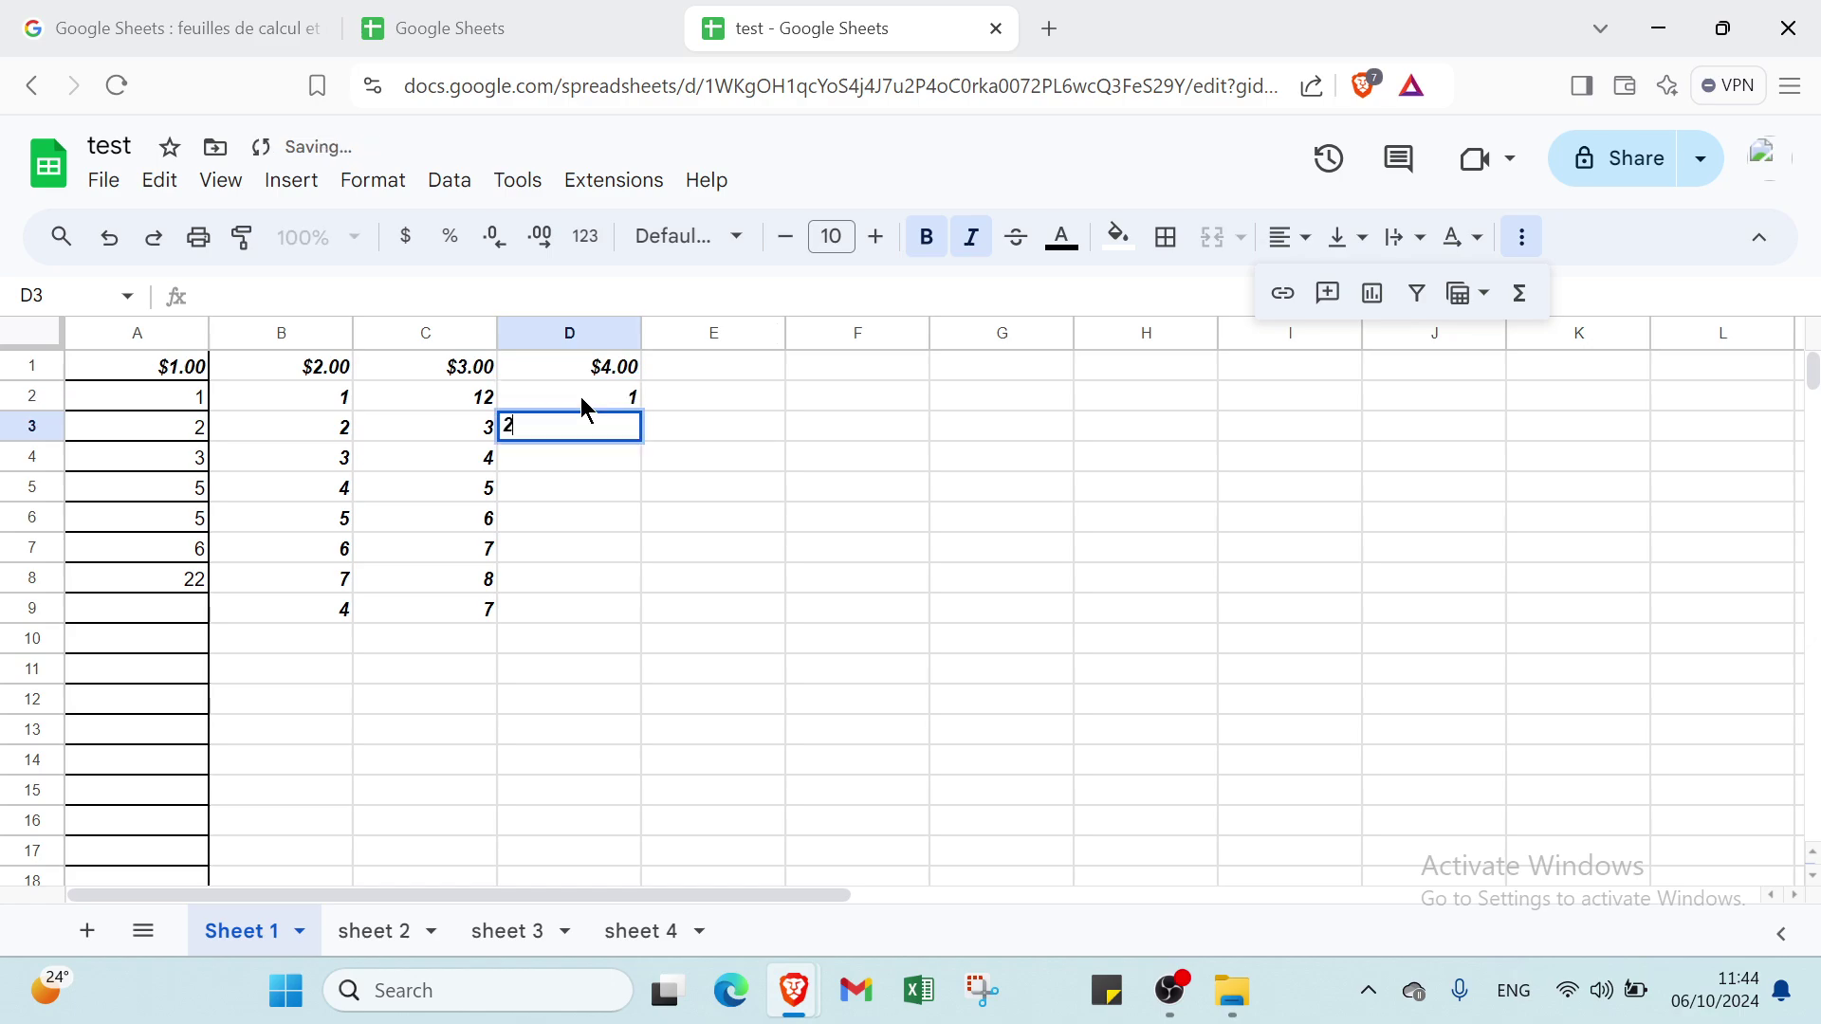
{"action": "key", "text": "Return"}
{"action": "type", "text": "3"}
{"action": "key", "text": "Return"}
{"action": "type", "text": "44"}
{"action": "key", "text": "Return"}
{"action": "type", "text": "7"}
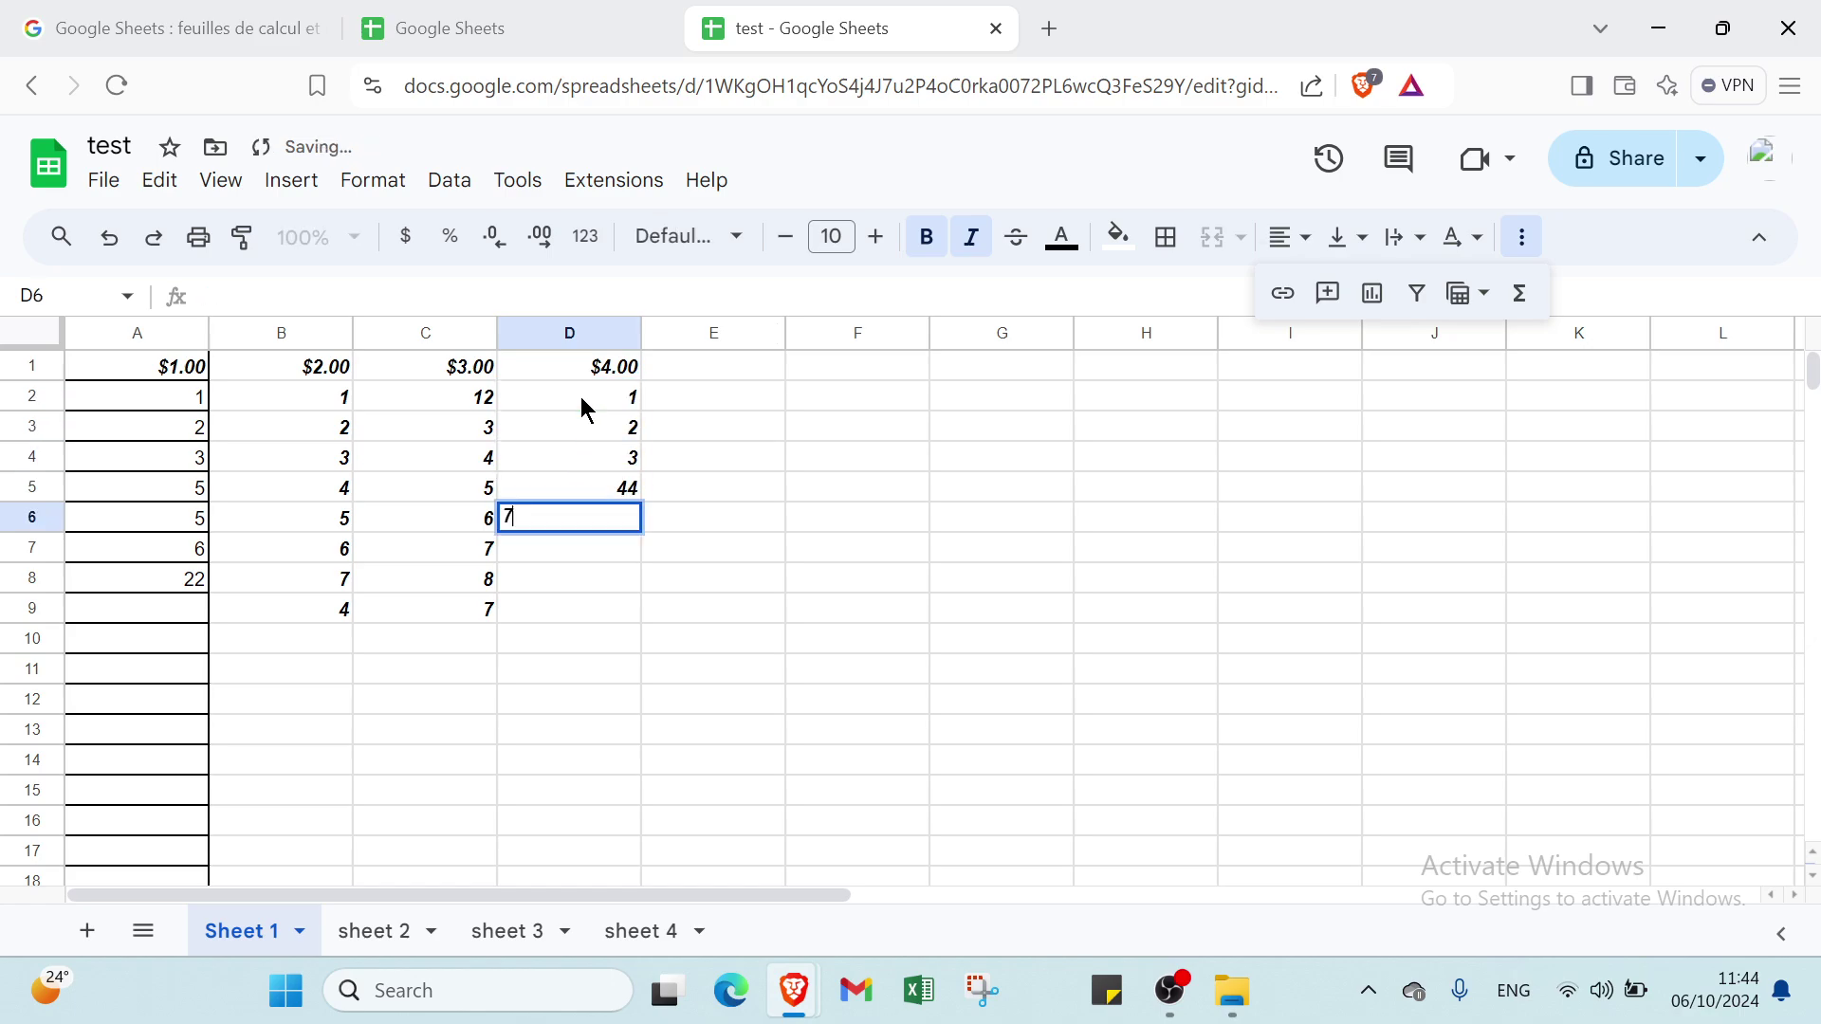
{"action": "key", "text": "Return"}
{"action": "type", "text": "7"}
{"action": "key", "text": "Return"}
{"action": "type", "text": "8"}
{"action": "key", "text": "Return"}
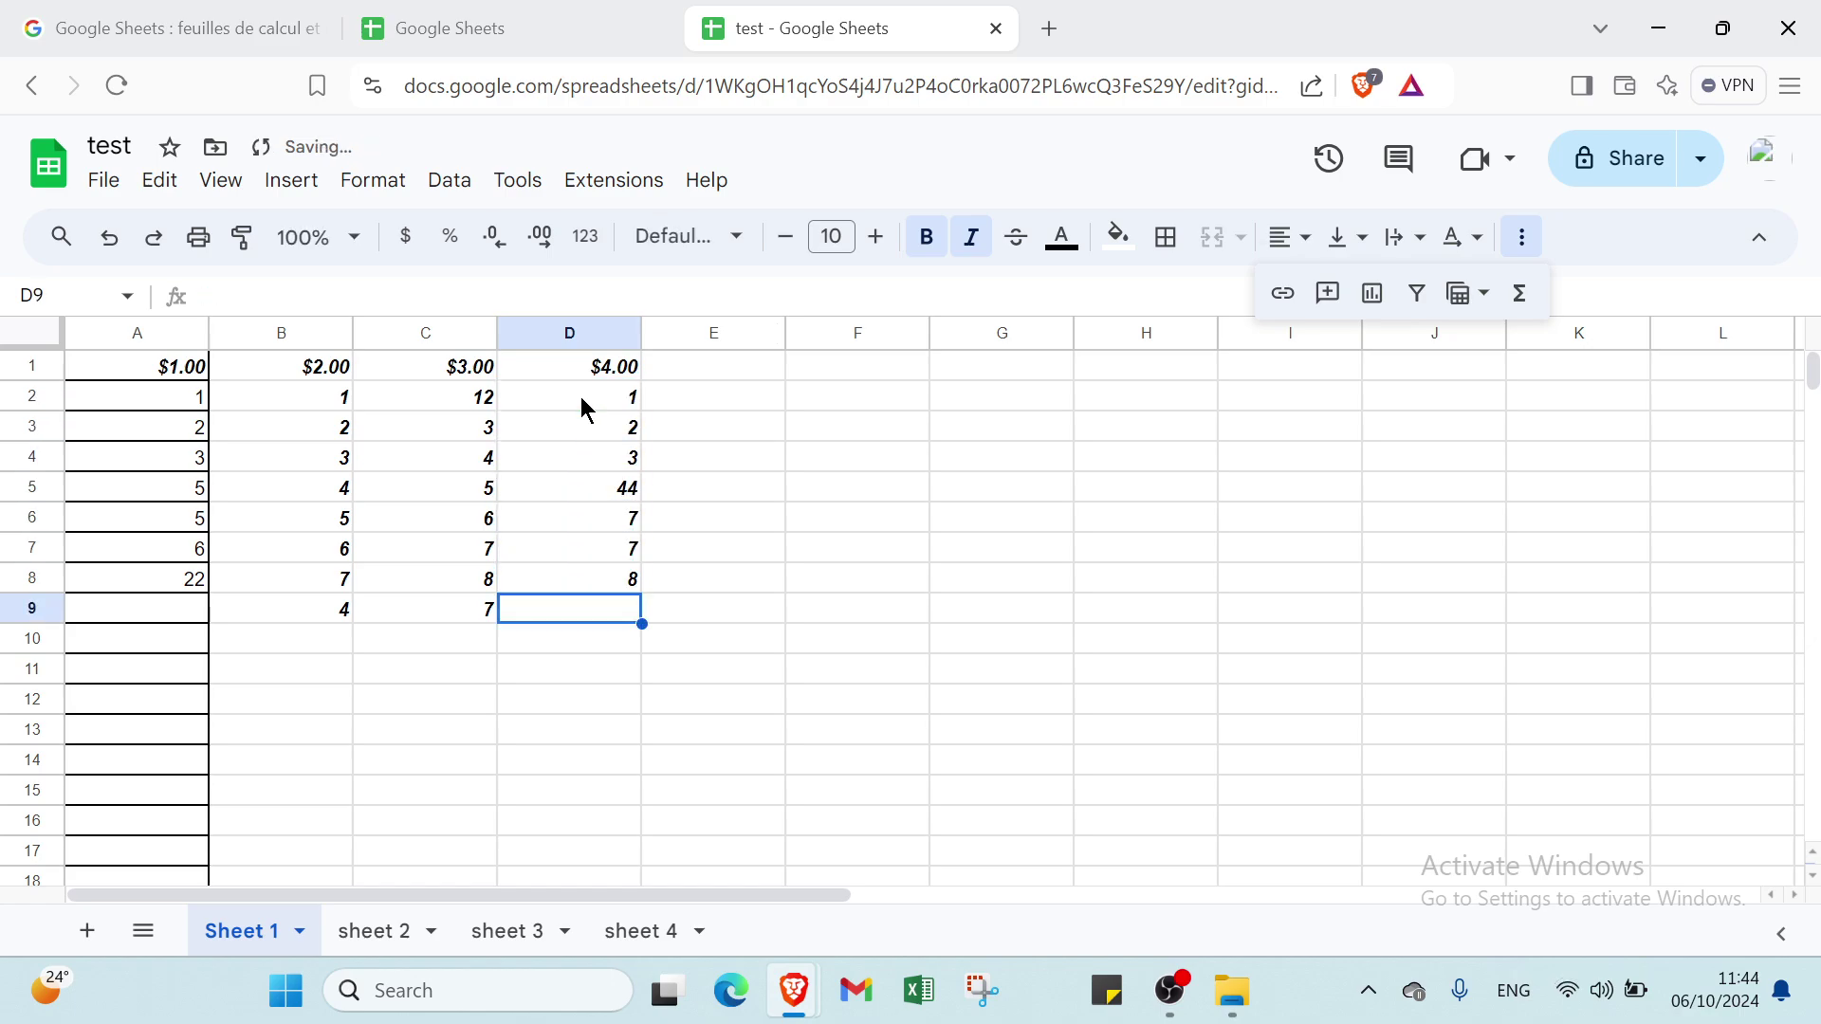
Step: Insert a MIN formula in D9 over D2:D8, giving 1, then check B9's AVERAGE
{"action": "left_click", "coordinate": [1520, 293]}
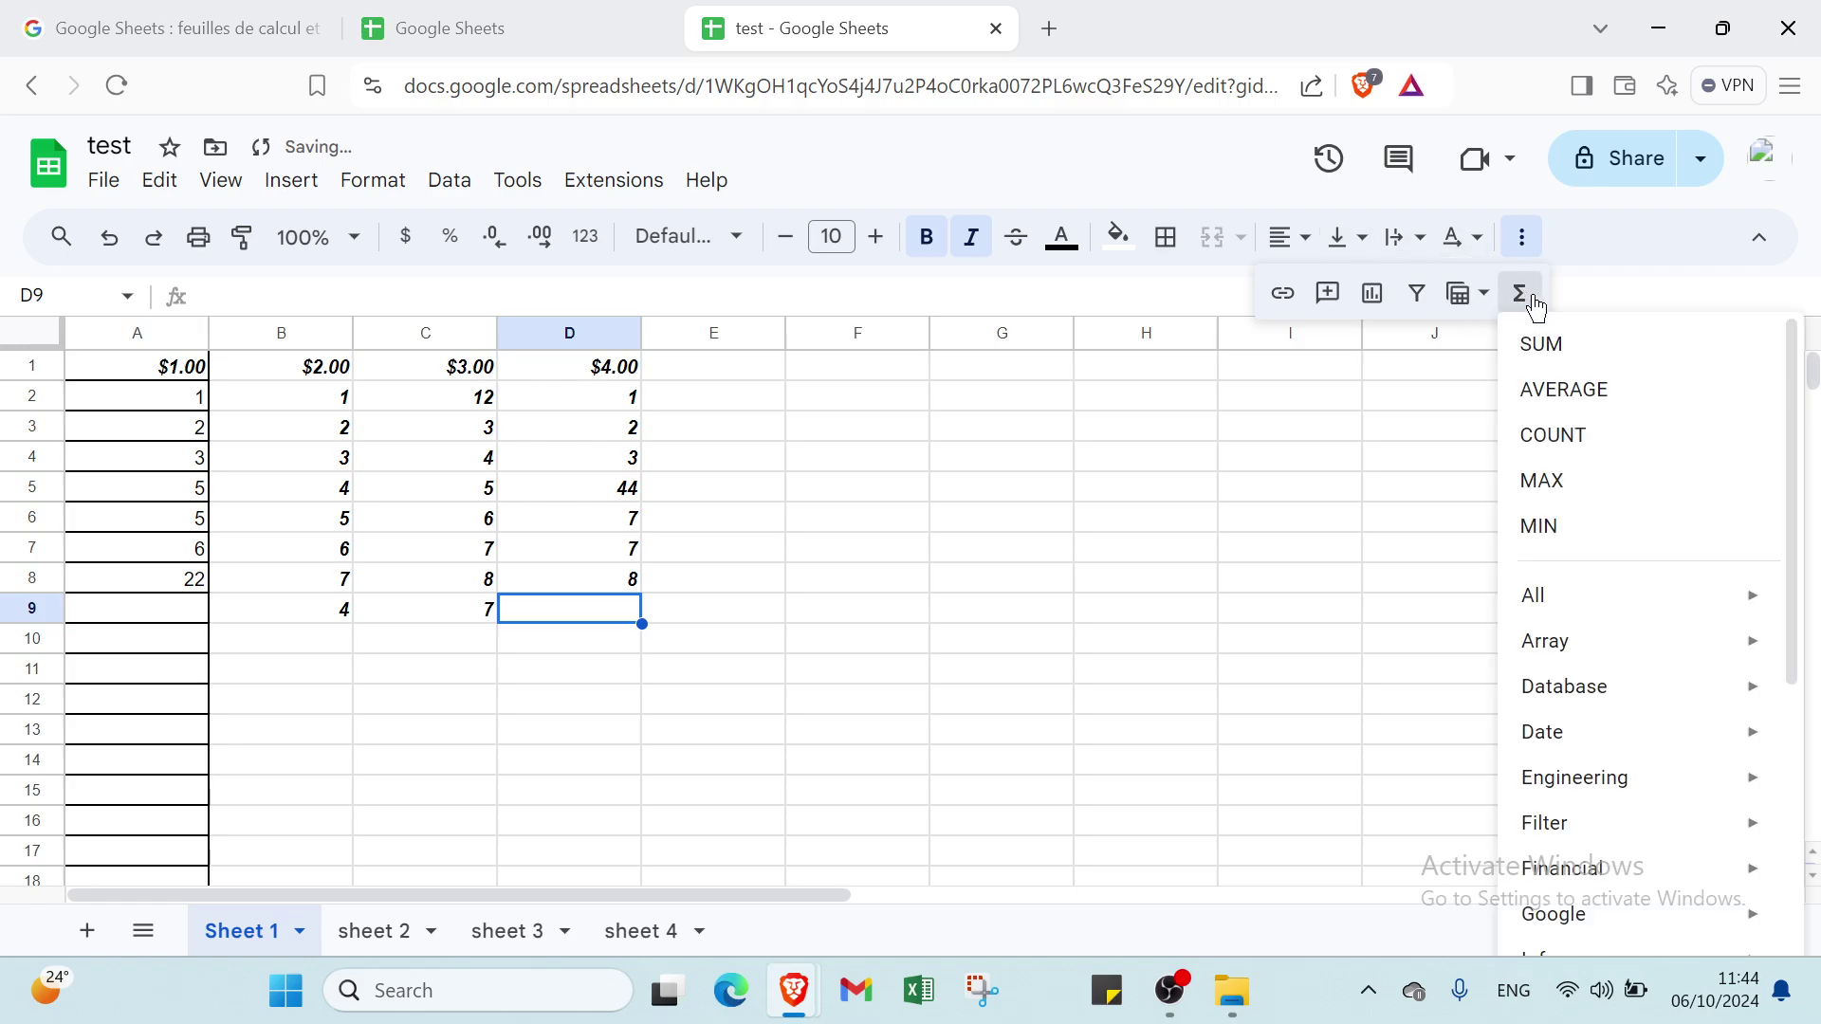
{"action": "left_click", "coordinate": [1562, 523]}
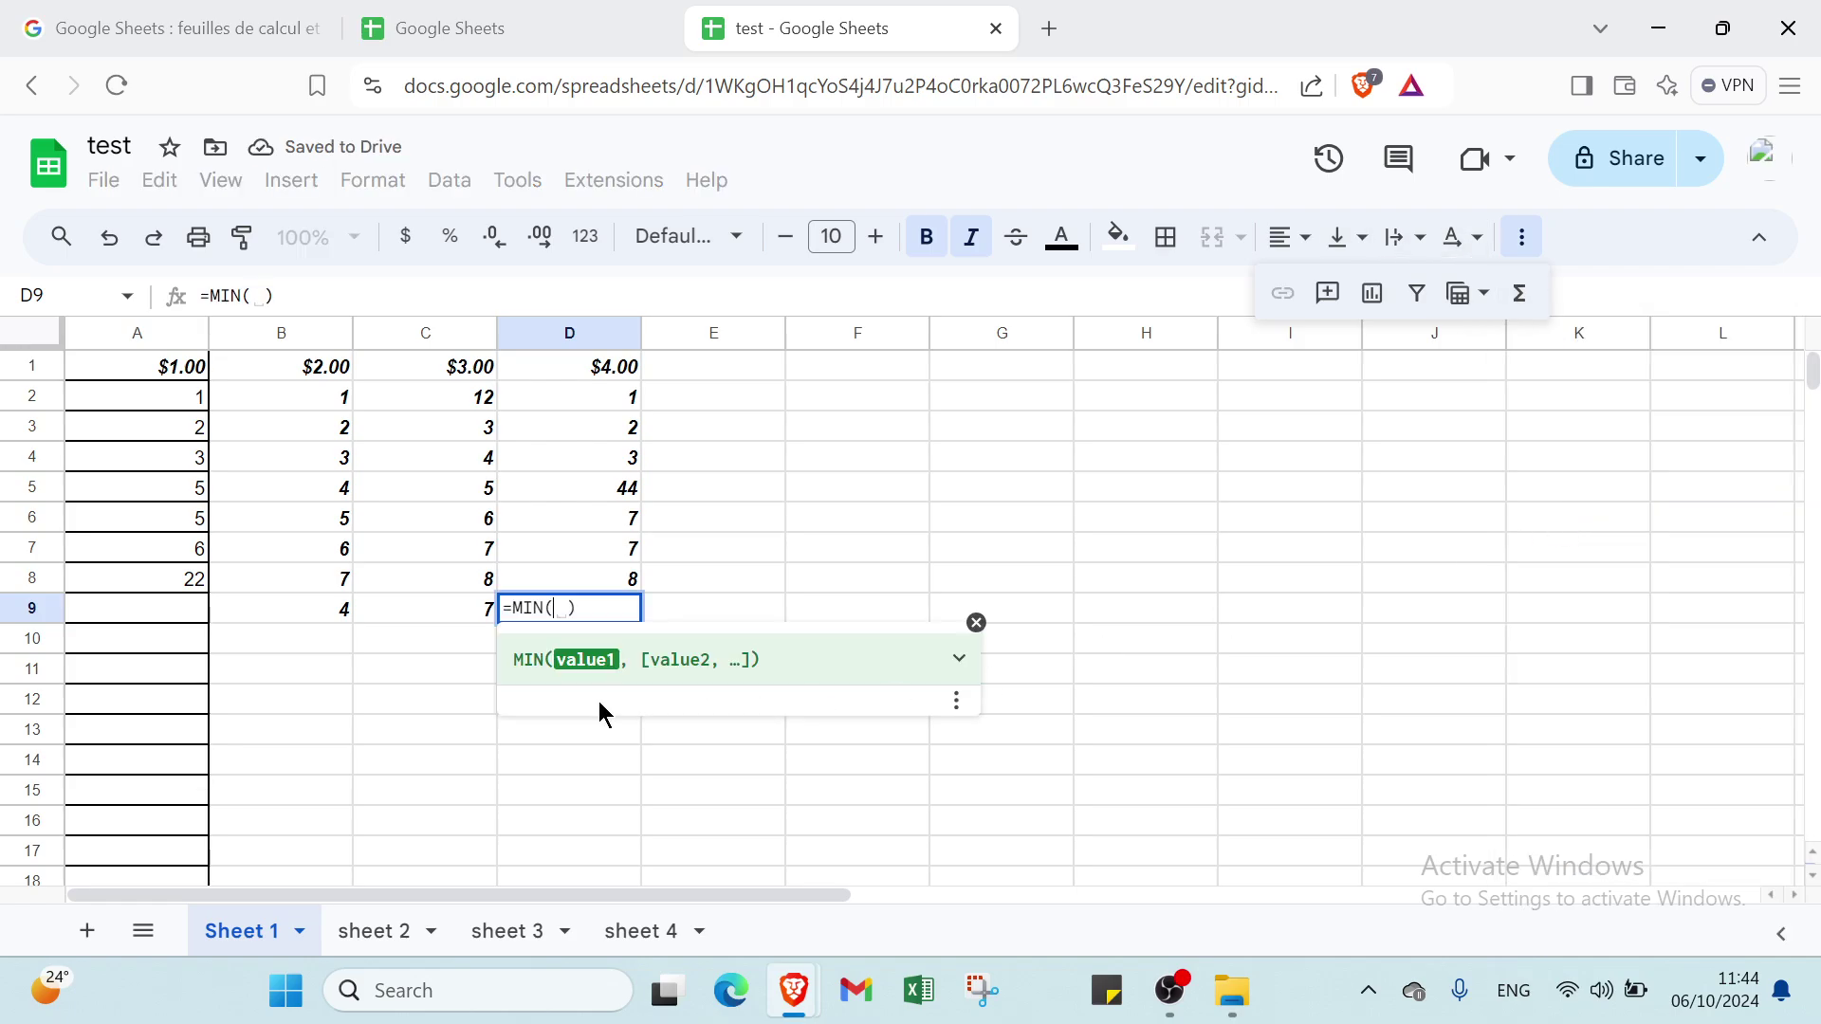
{"action": "left_click_drag", "start_coordinate": [622, 402], "coordinate": [618, 578]}
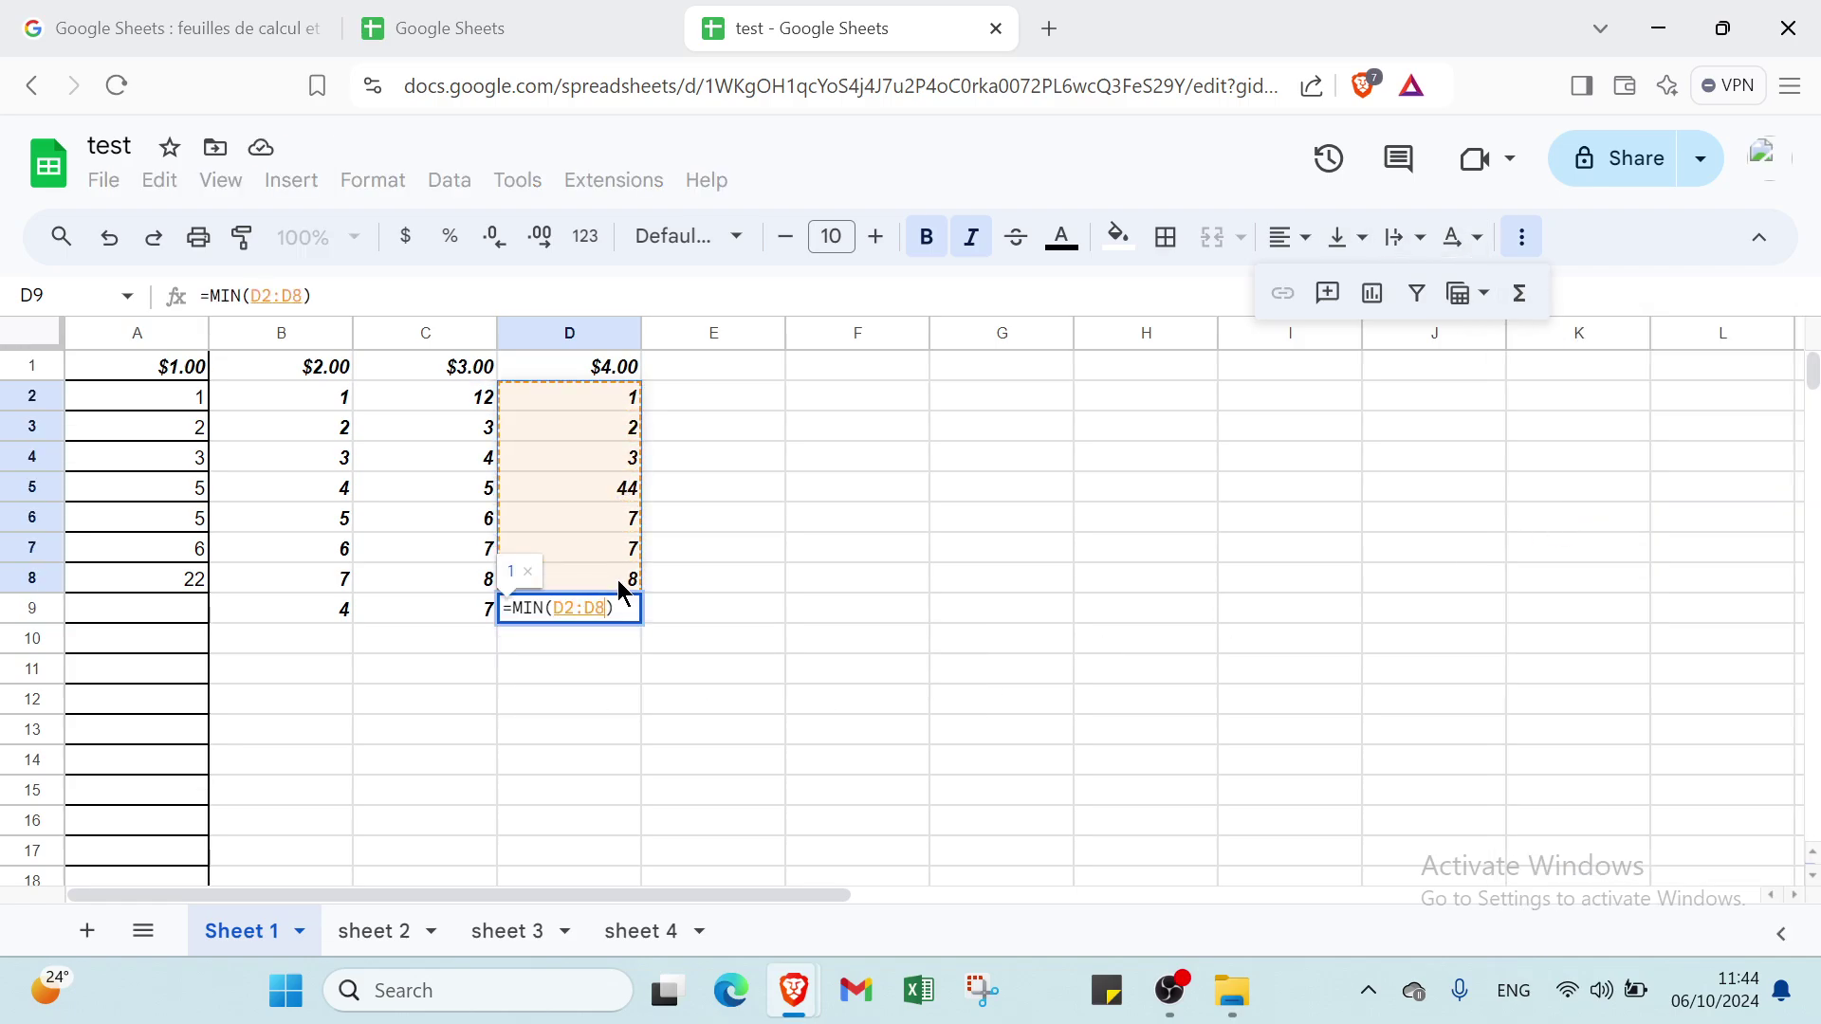
{"action": "key", "text": "Return"}
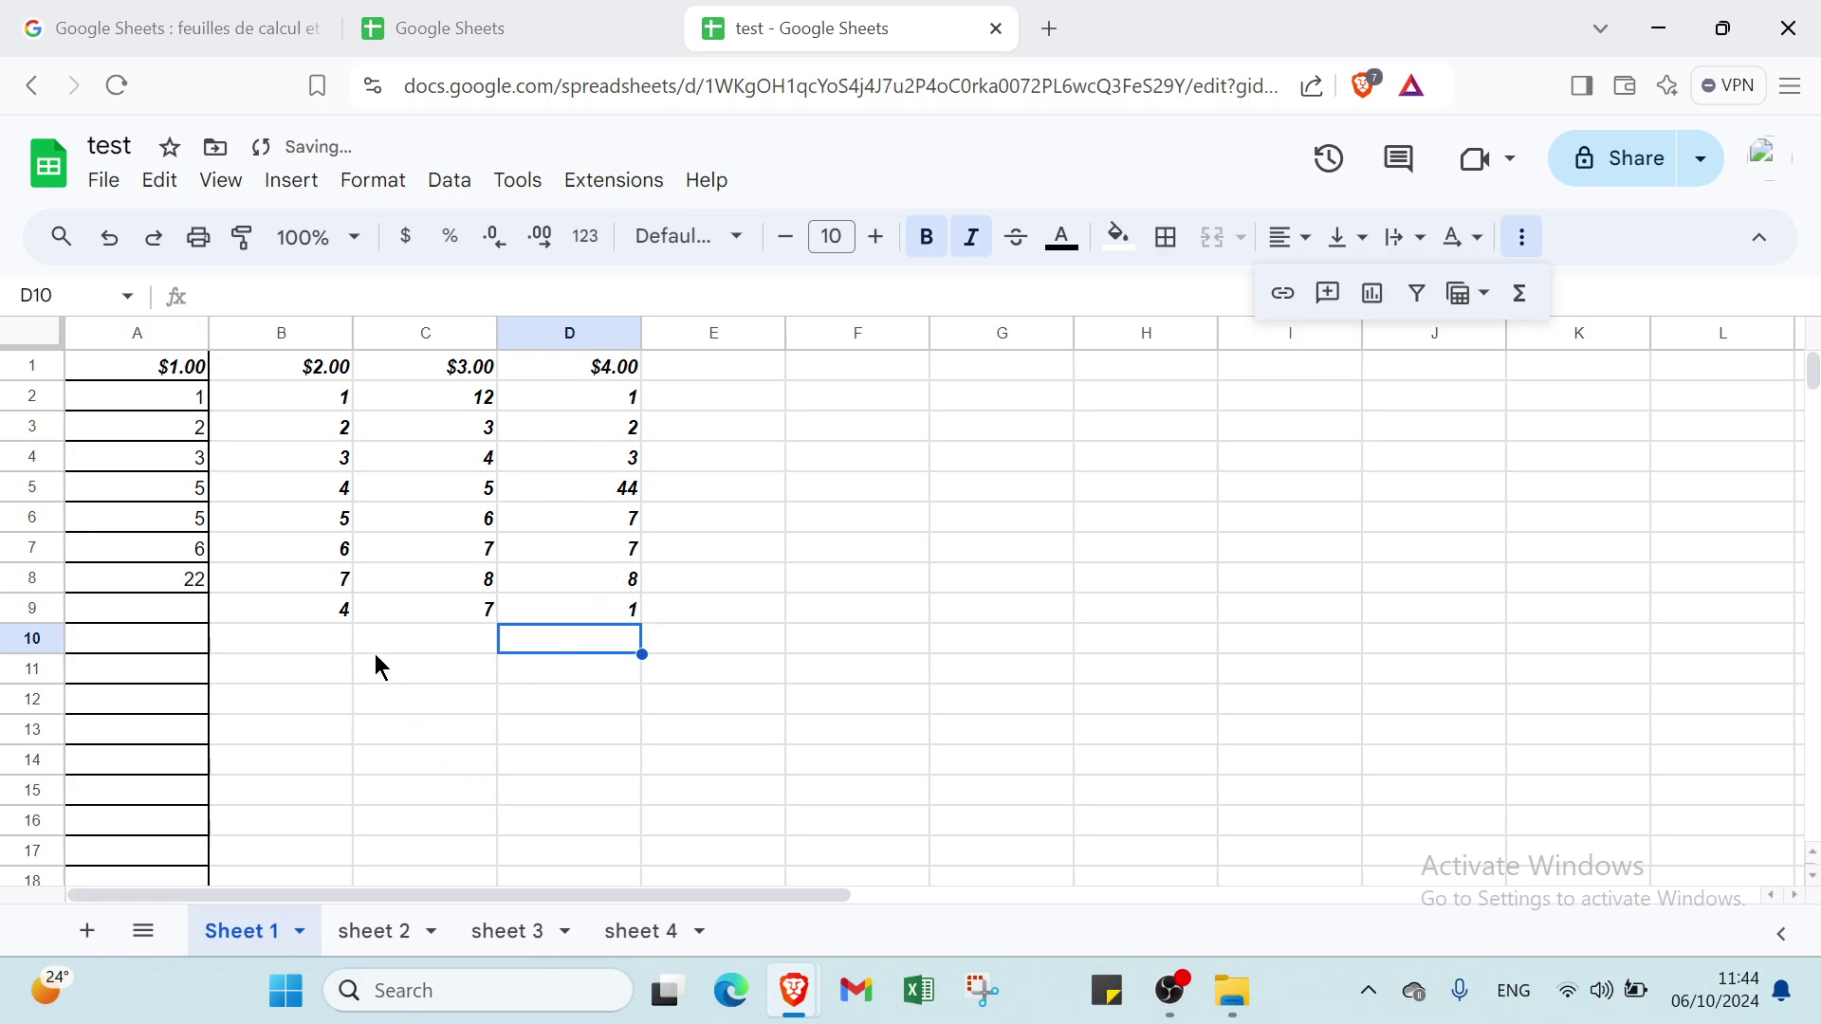
{"action": "left_click", "coordinate": [287, 622]}
Step: Clear columns A and B using each column's Clear column option
{"action": "scroll", "coordinate": [520, 512], "scroll_direction": "down", "scroll_amount": 2}
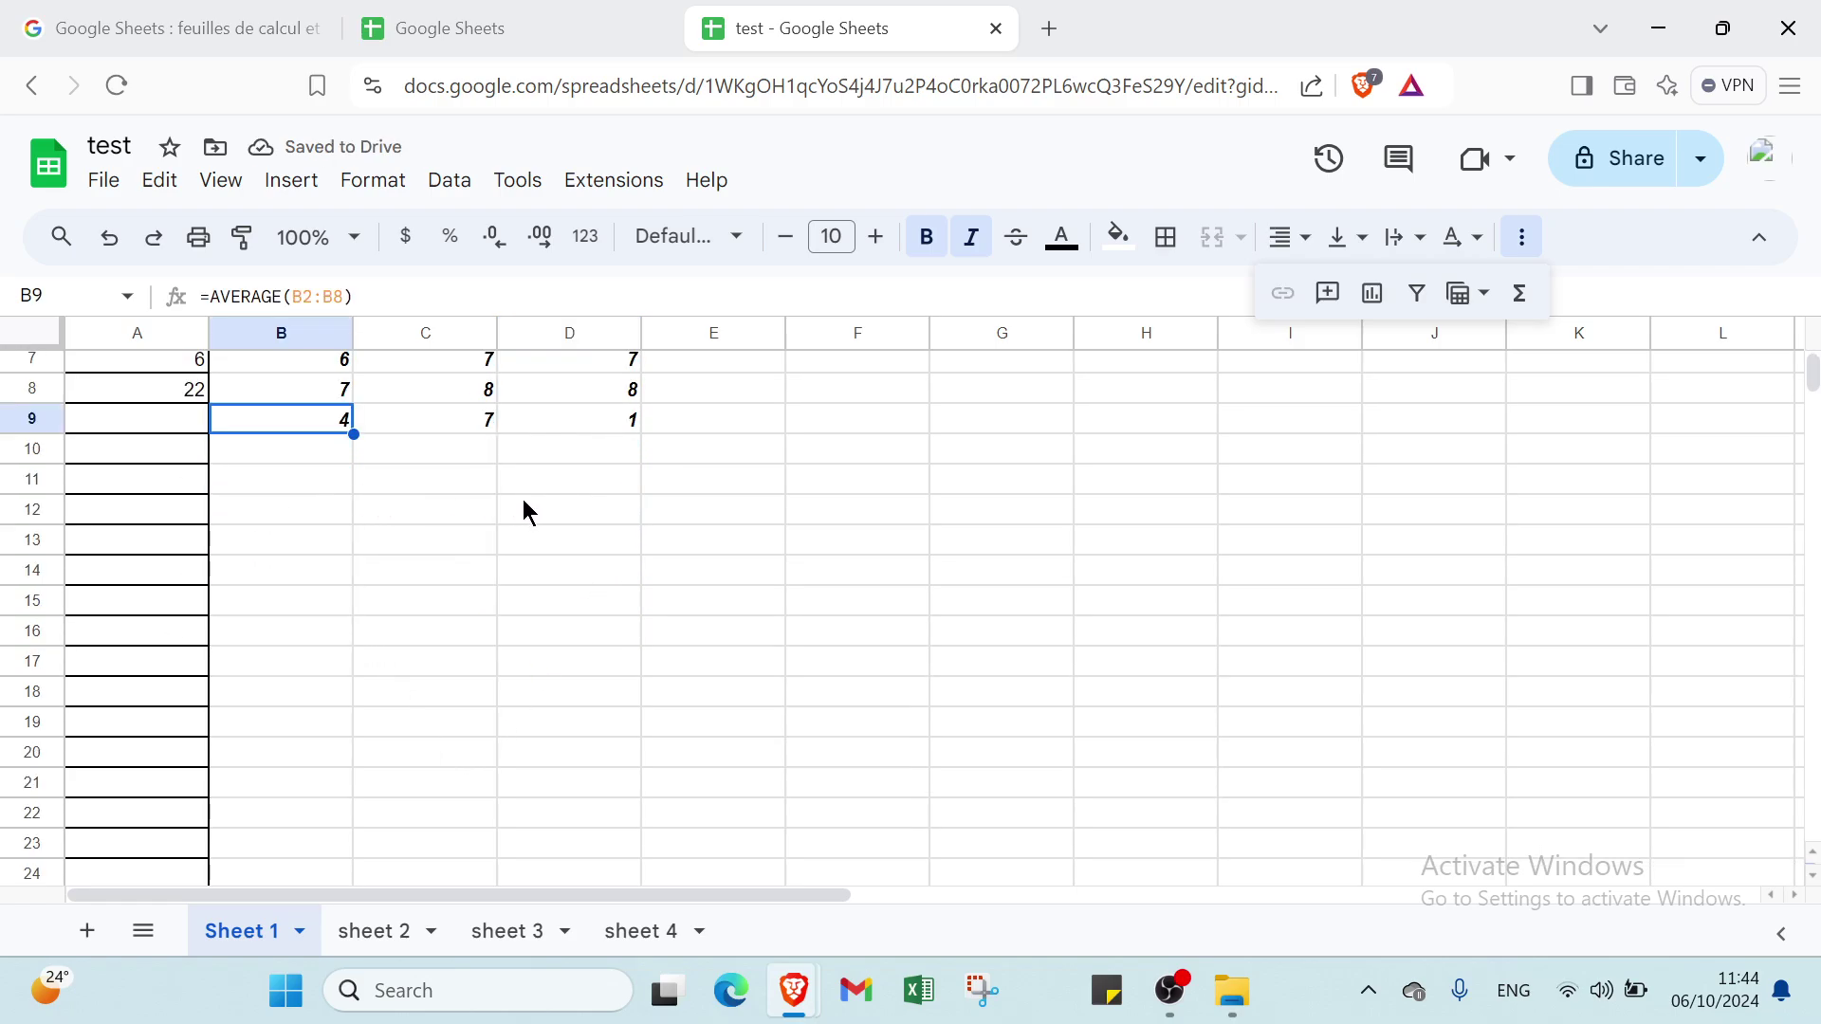
{"action": "scroll", "coordinate": [500, 516], "scroll_direction": "up", "scroll_amount": 2}
{"action": "left_click", "coordinate": [159, 339]}
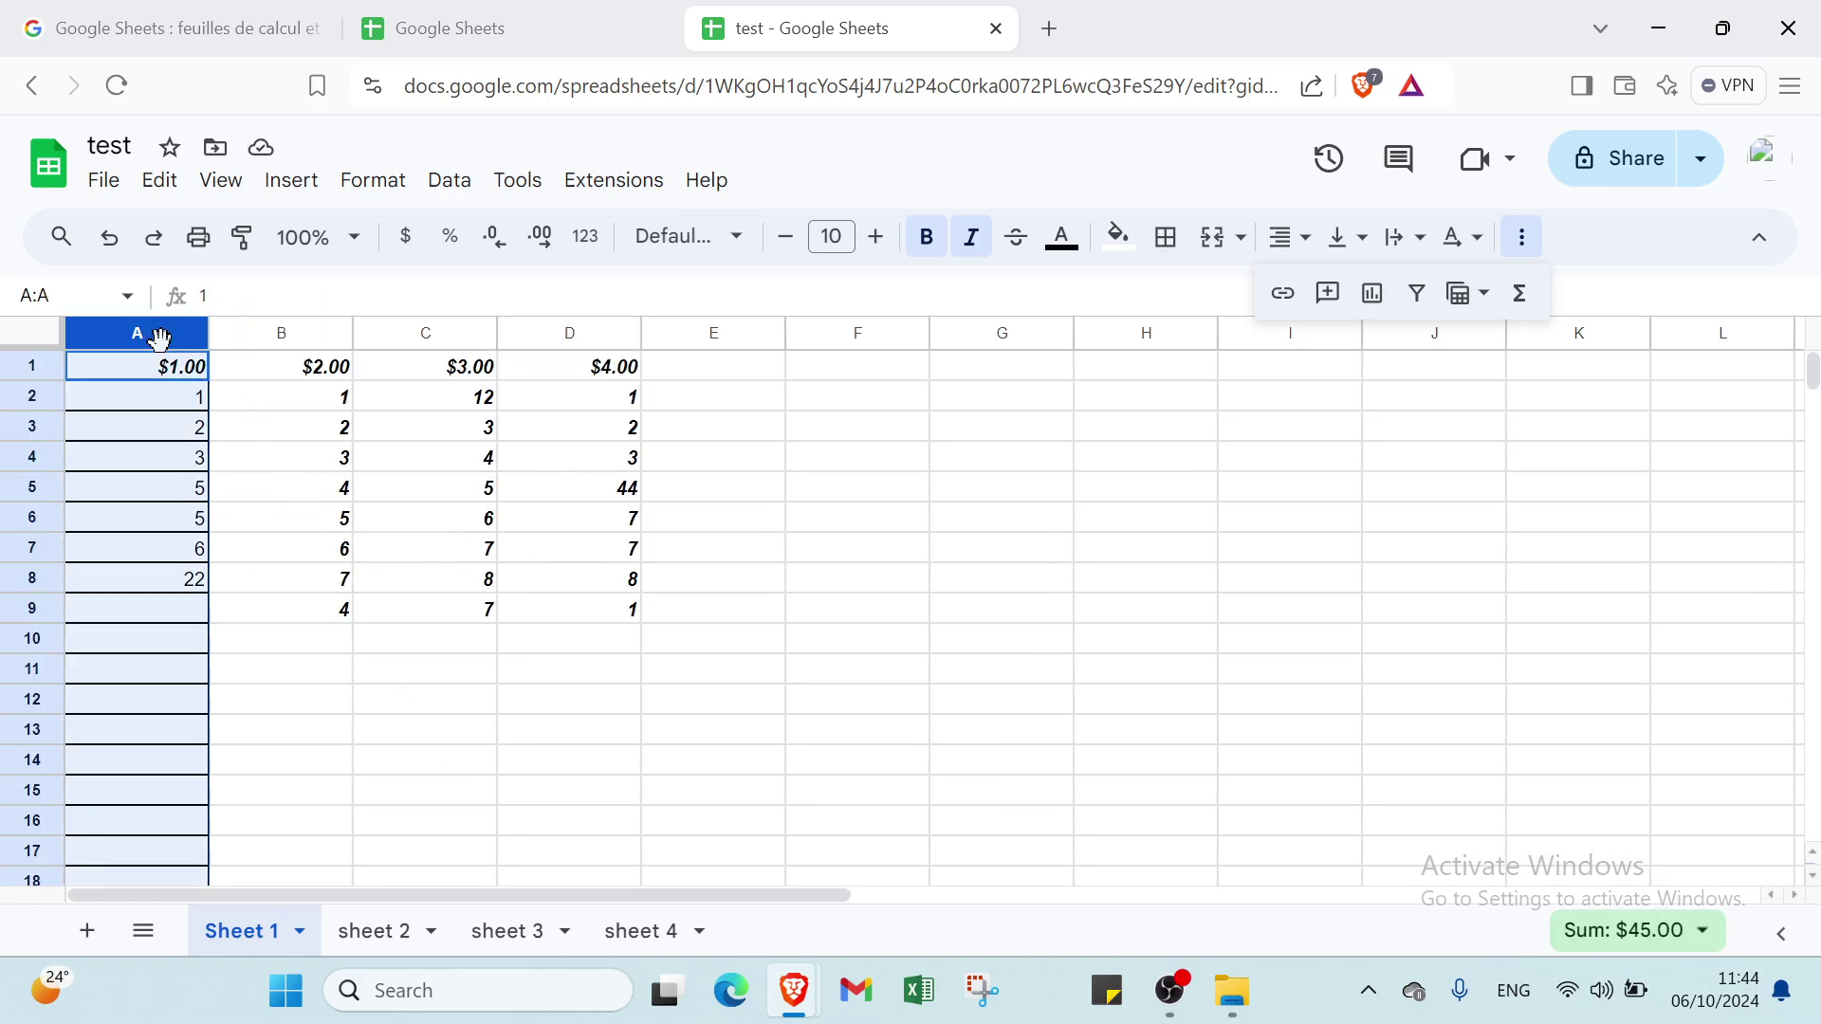
{"action": "left_click", "coordinate": [194, 337]}
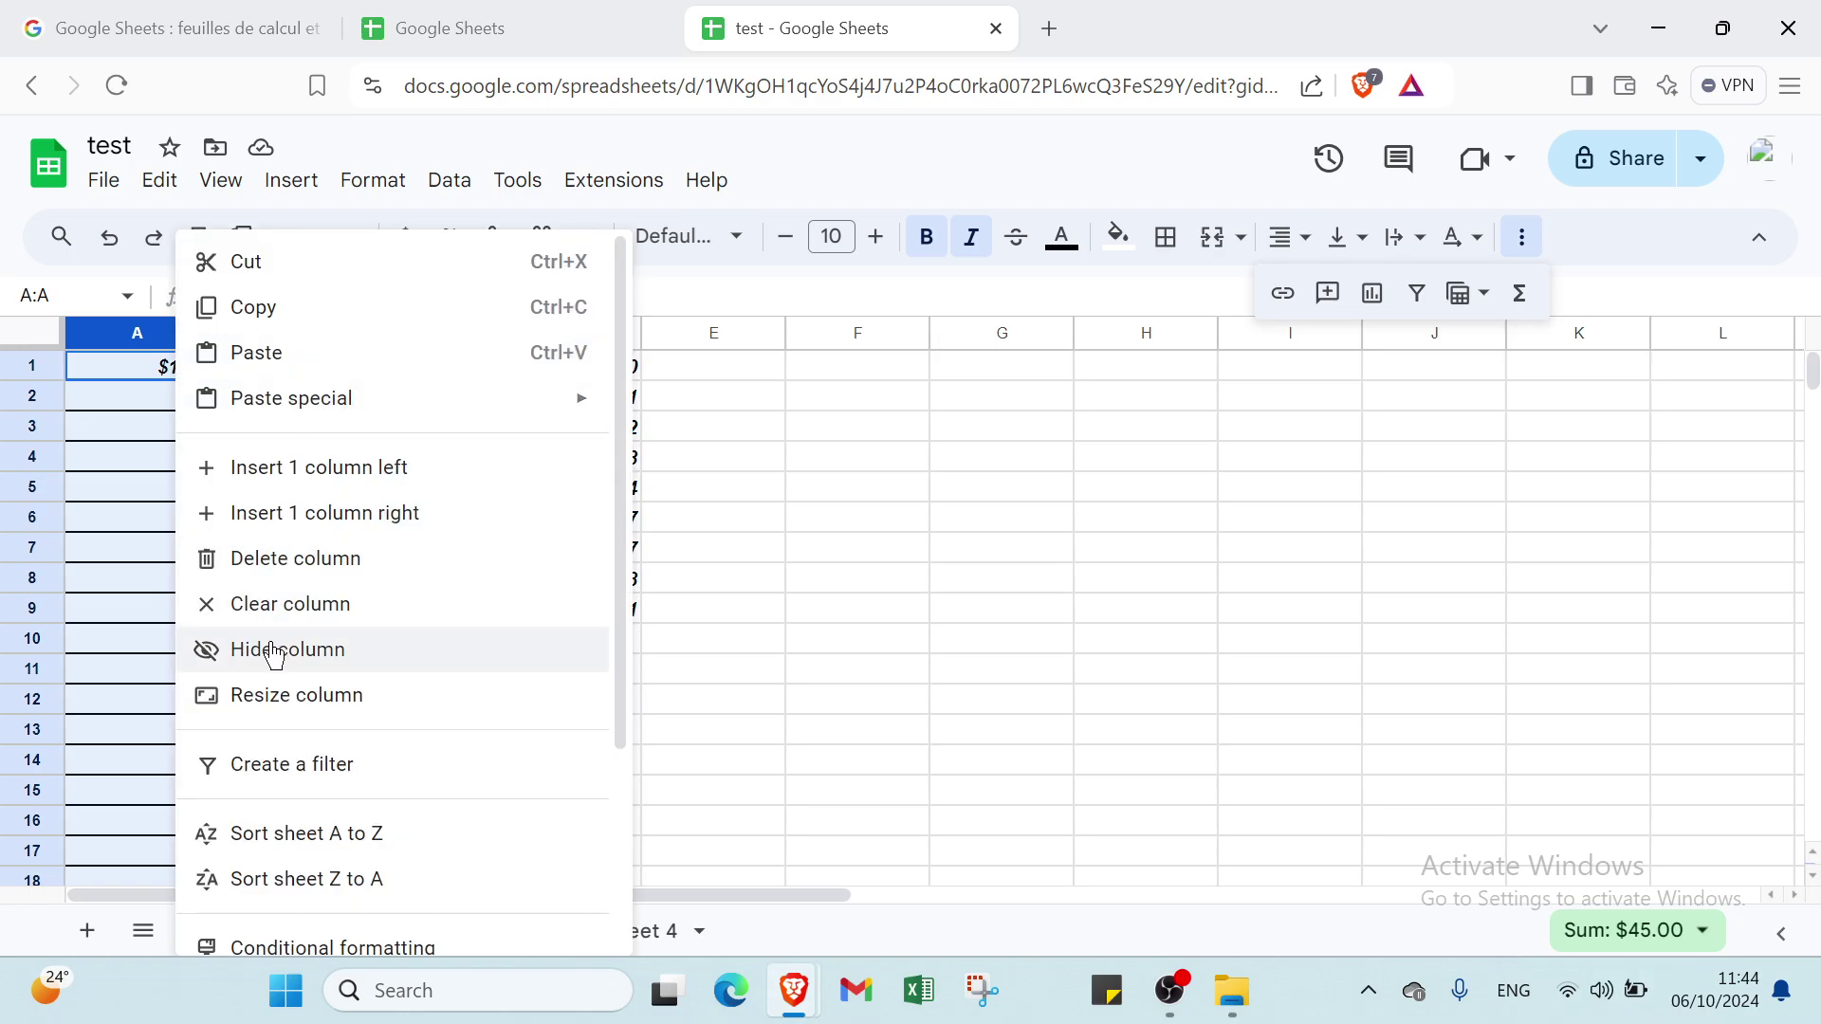
{"action": "left_click", "coordinate": [285, 607]}
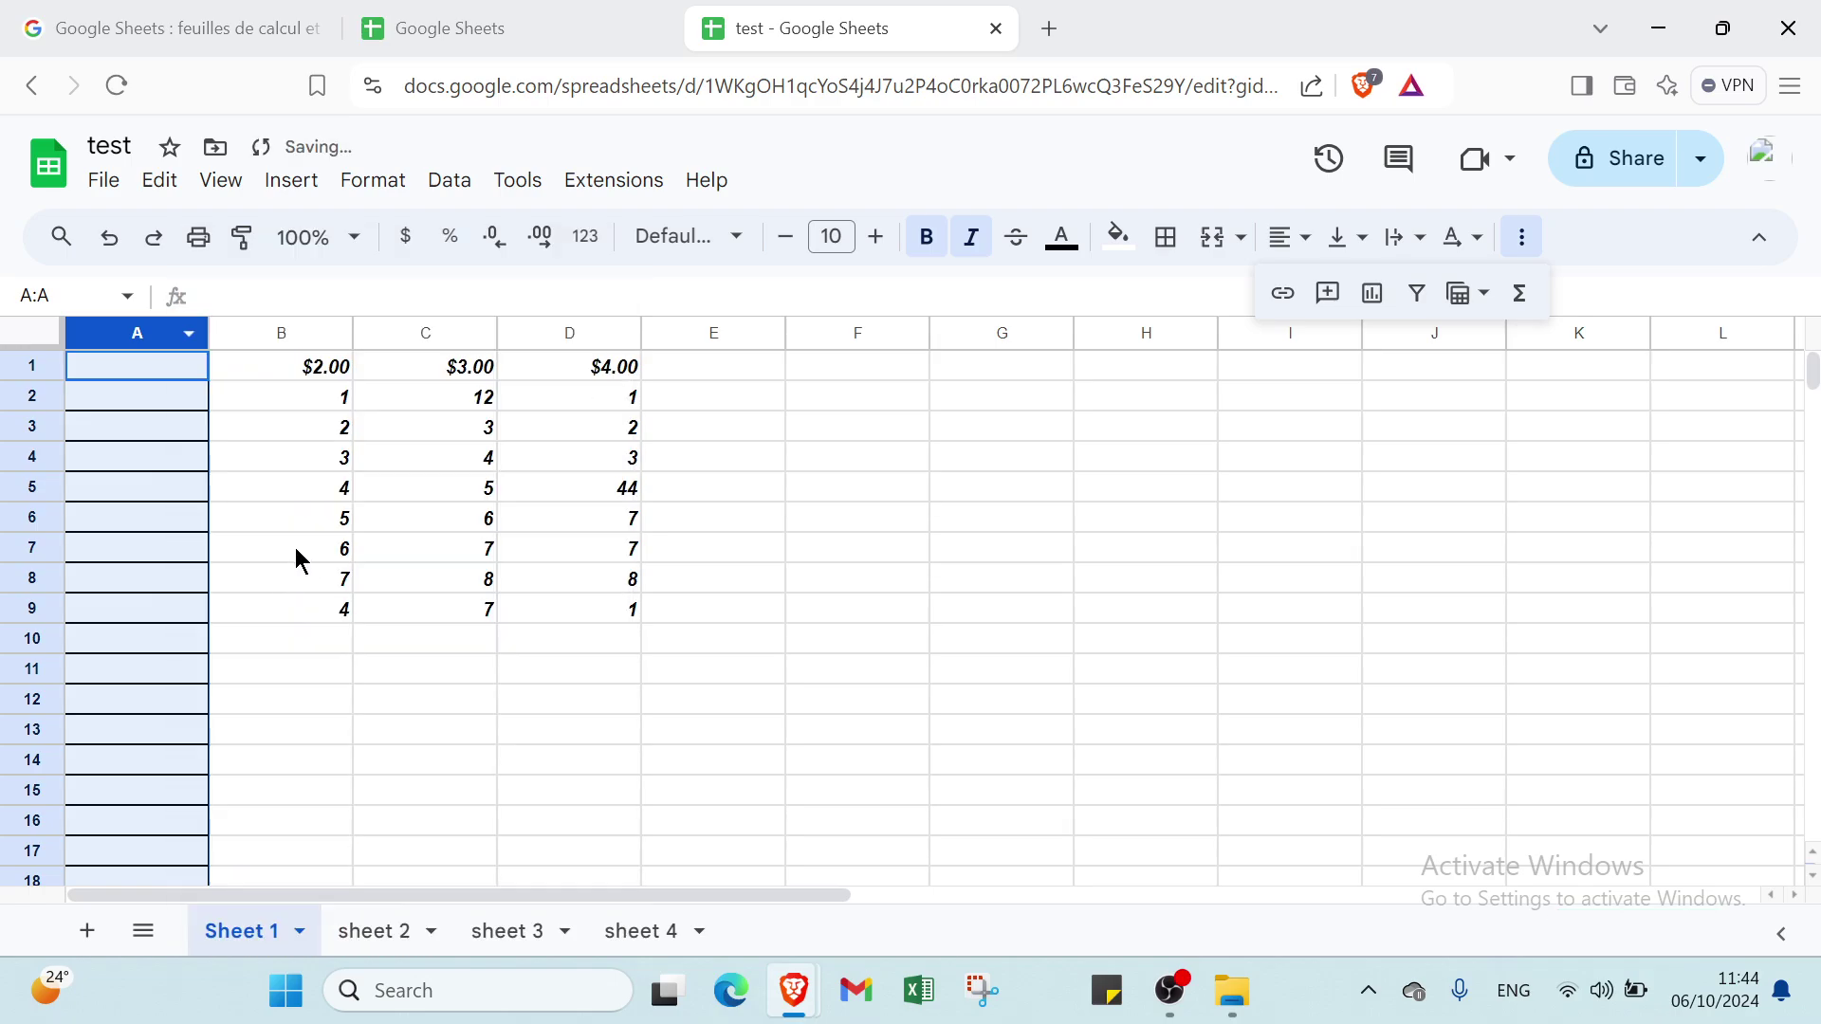
{"action": "left_click", "coordinate": [324, 379]}
{"action": "left_click", "coordinate": [334, 333]}
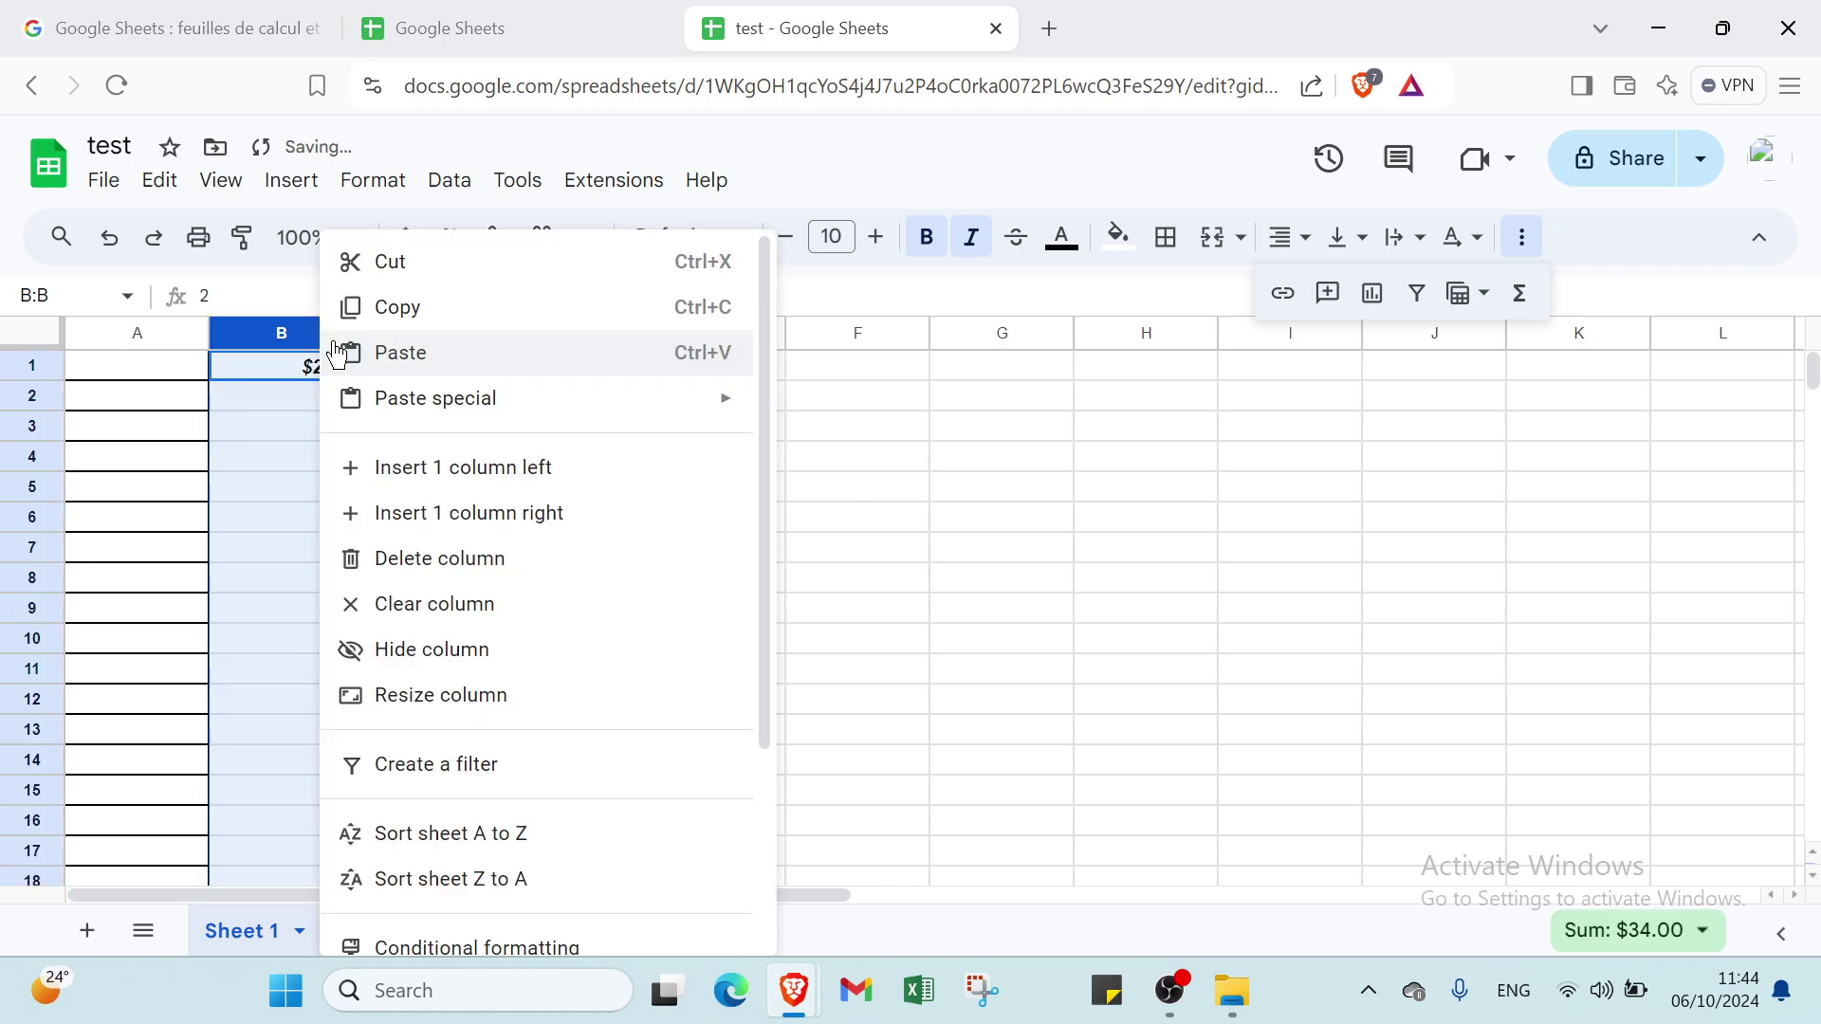
{"action": "left_click", "coordinate": [428, 607]}
Step: Clear columns C and D using each column's Clear column option
{"action": "left_click", "coordinate": [439, 333]}
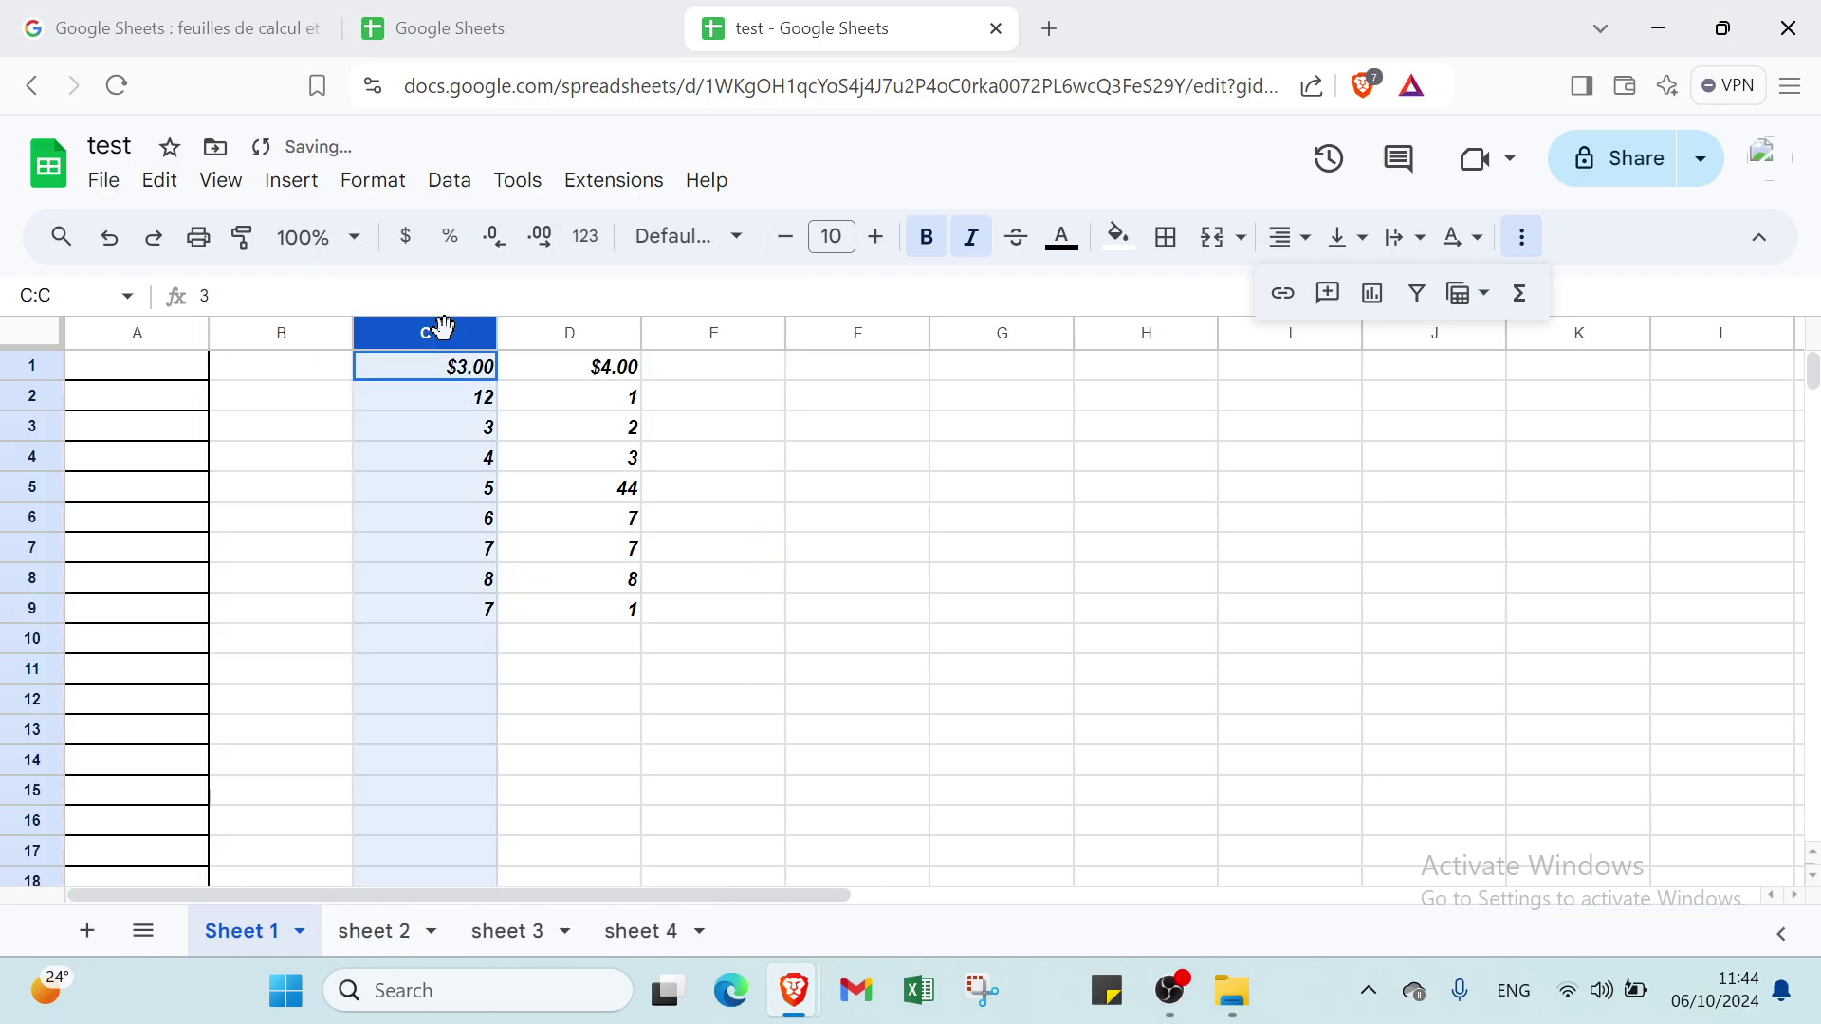
{"action": "left_click", "coordinate": [480, 333]}
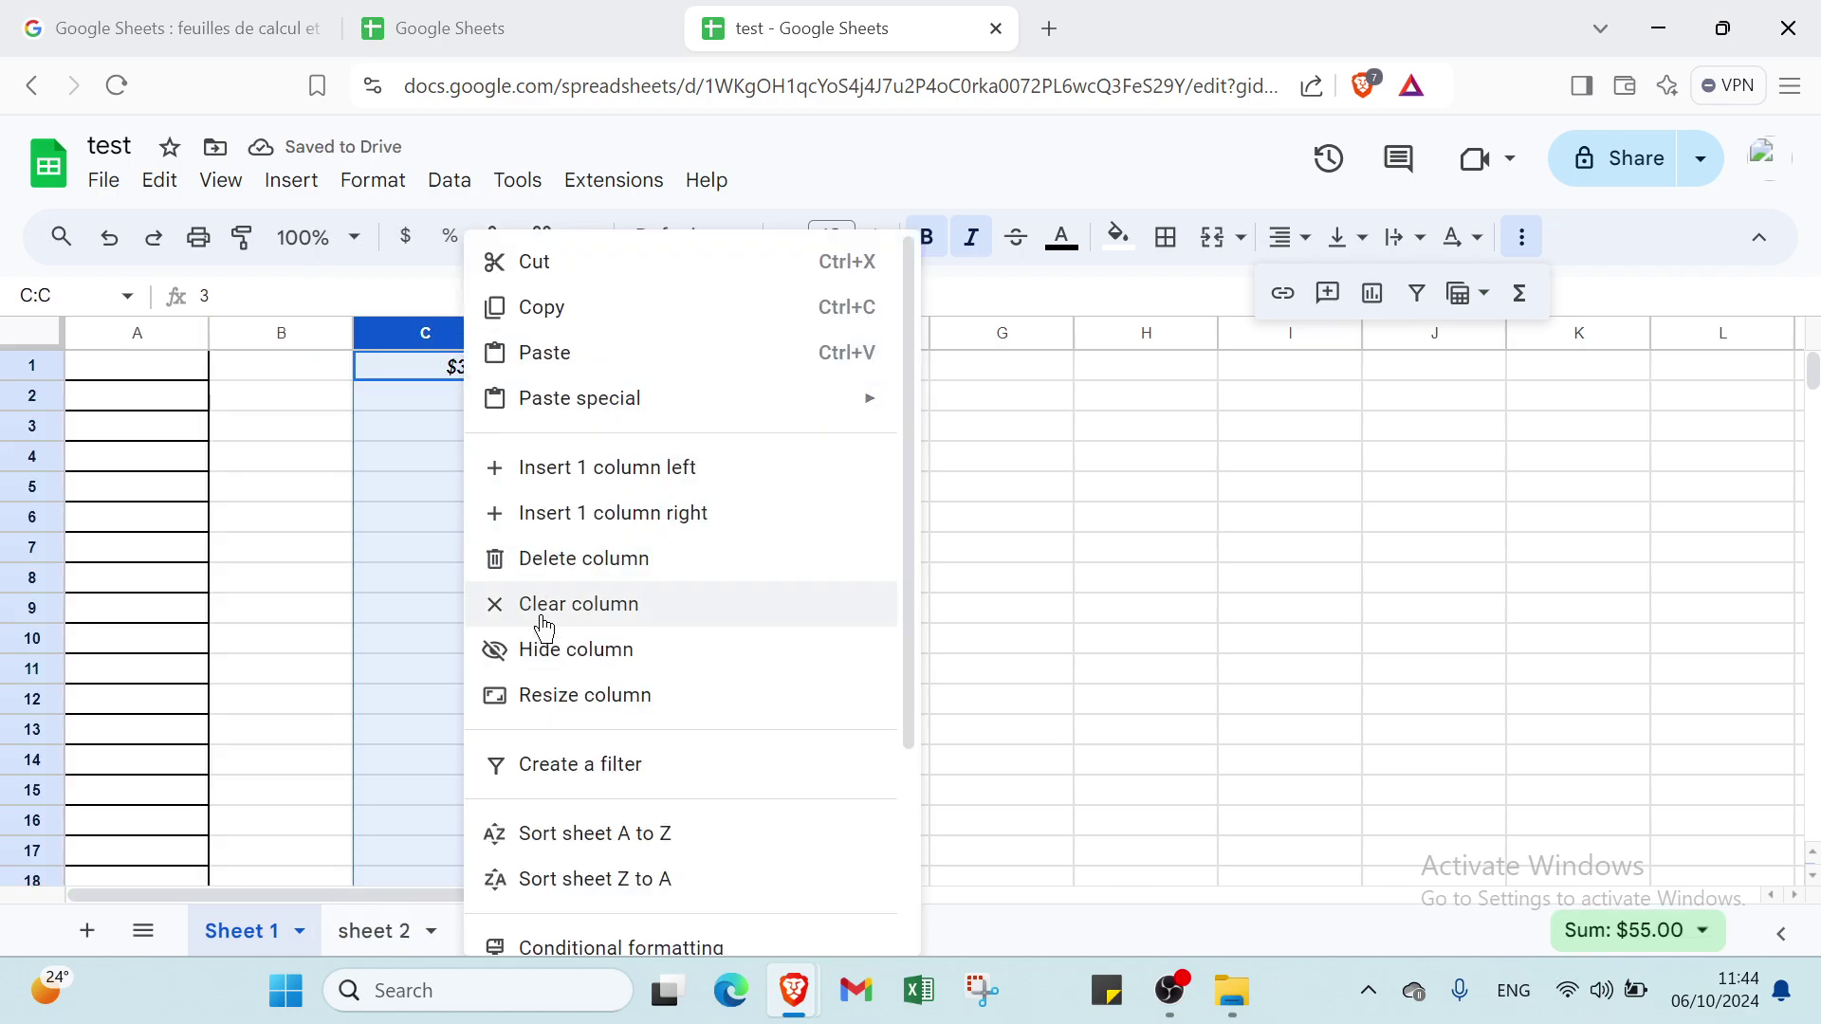
{"action": "left_click", "coordinate": [549, 624]}
{"action": "left_click", "coordinate": [595, 337]}
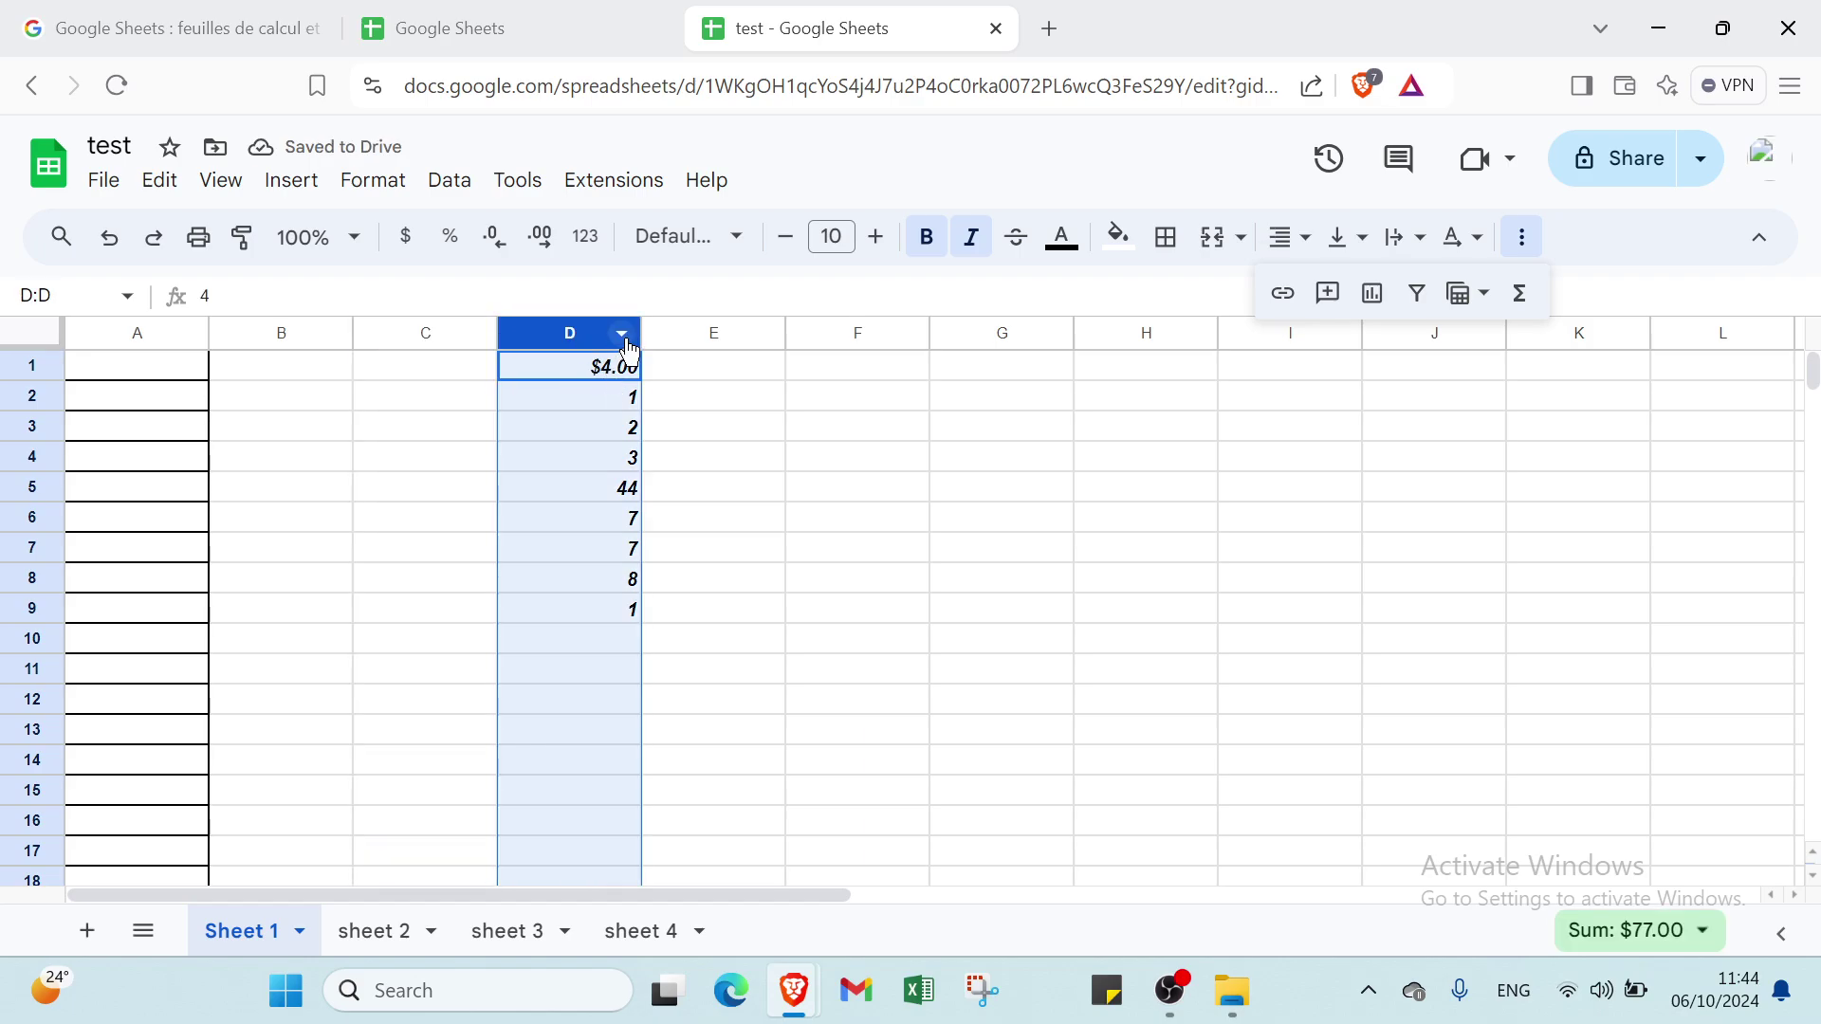
{"action": "left_click", "coordinate": [623, 333]}
{"action": "left_click", "coordinate": [740, 603]}
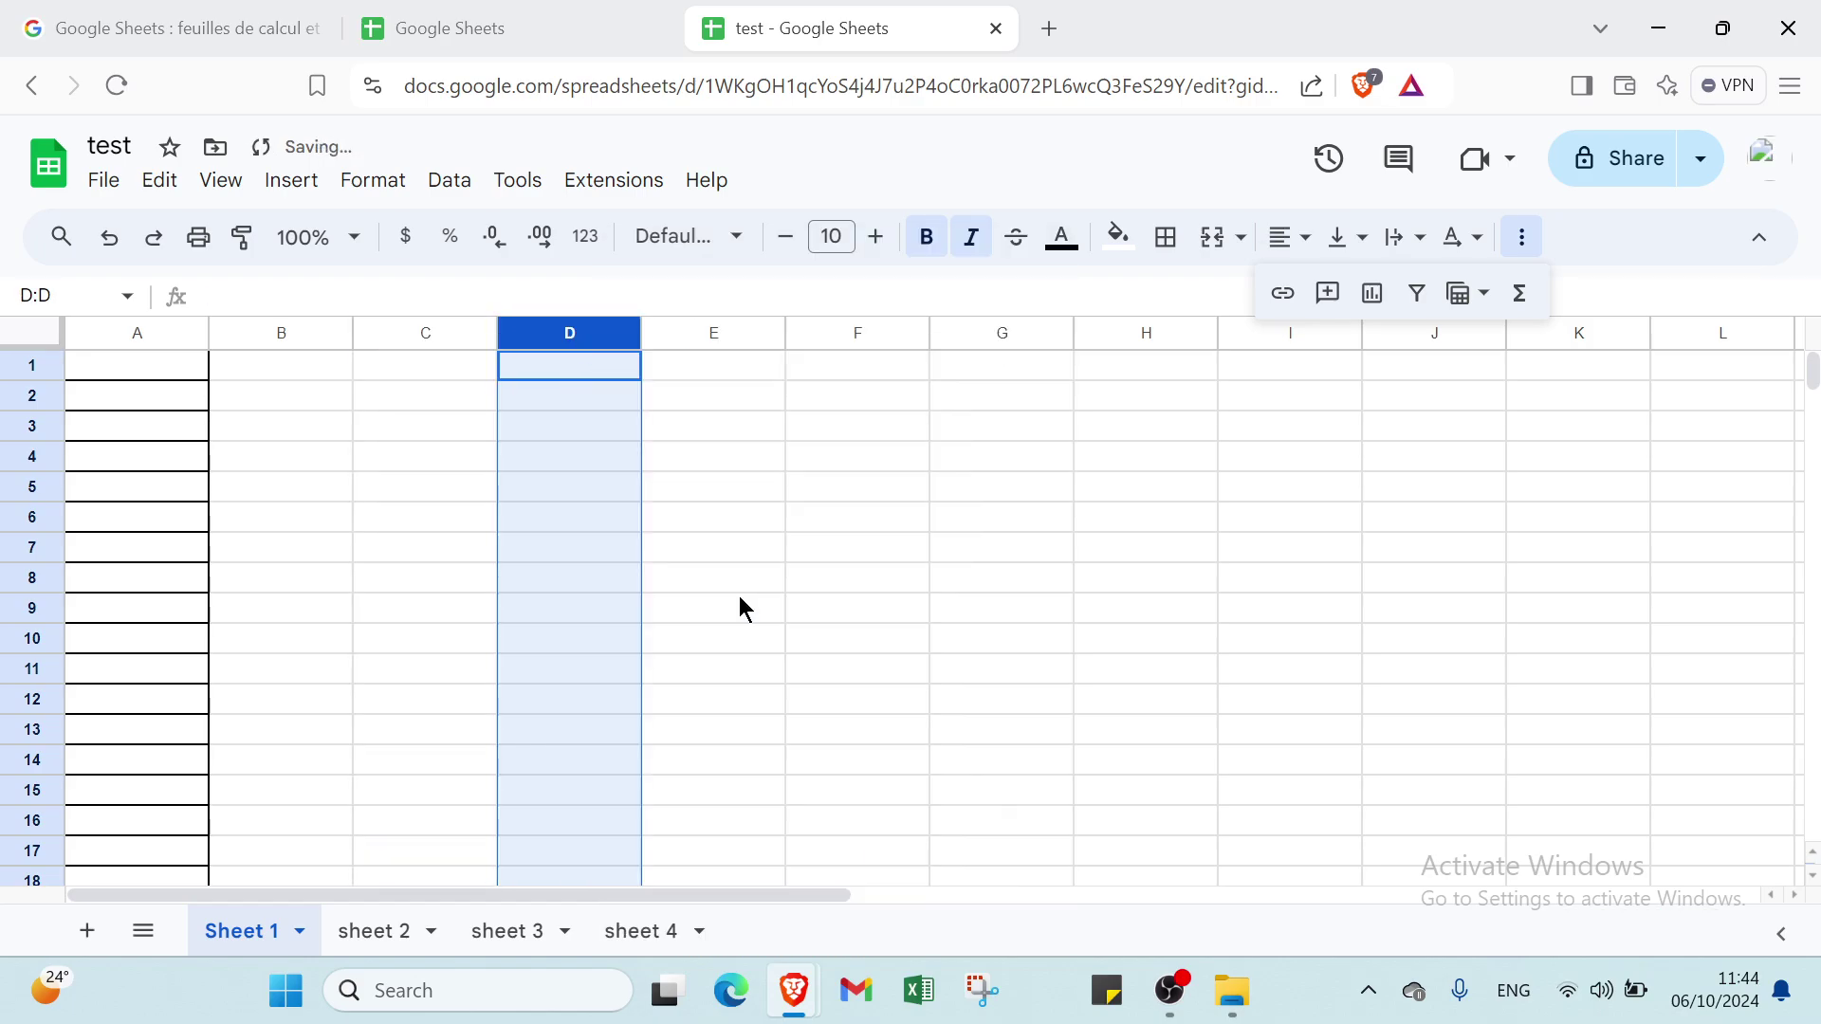
{"action": "key", "text": "Left"}
{"action": "key", "text": "Left"}
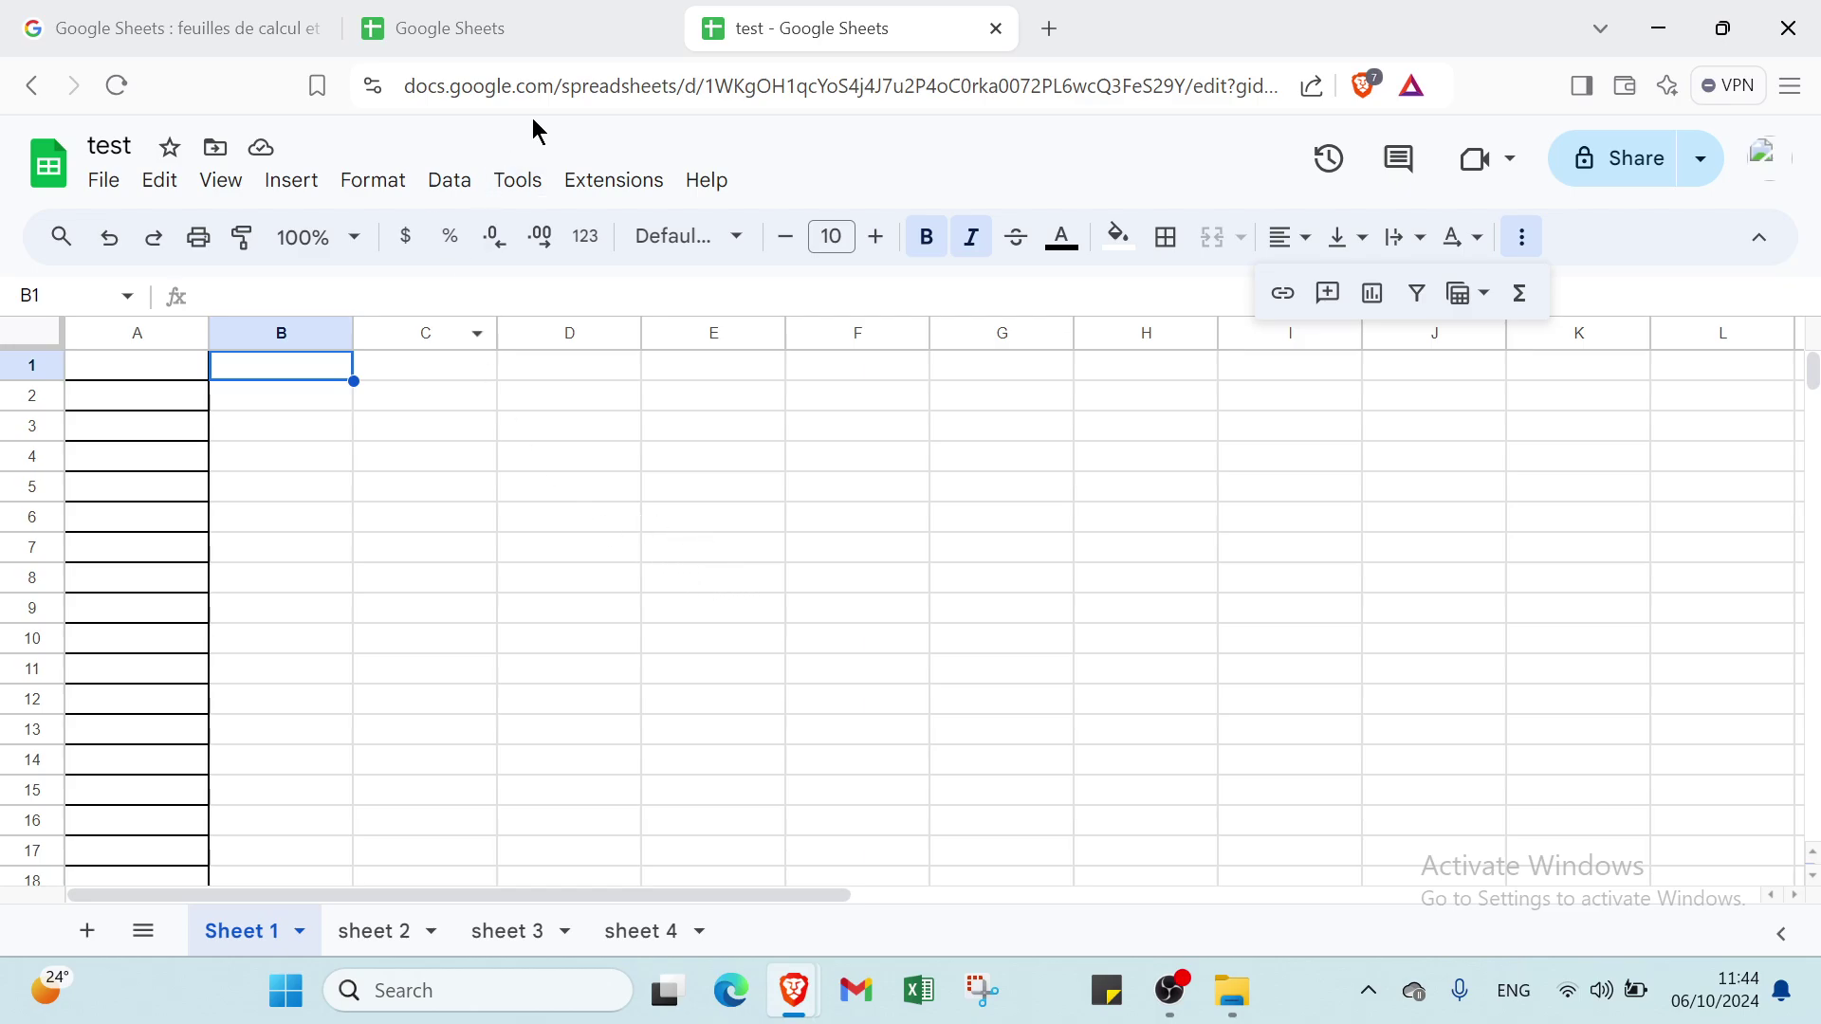
Step: Look over the other browser tabs and sheet 2, ending on the Workspace Sheets product page
{"action": "left_click", "coordinate": [524, 43]}
{"action": "left_click", "coordinate": [237, 31]}
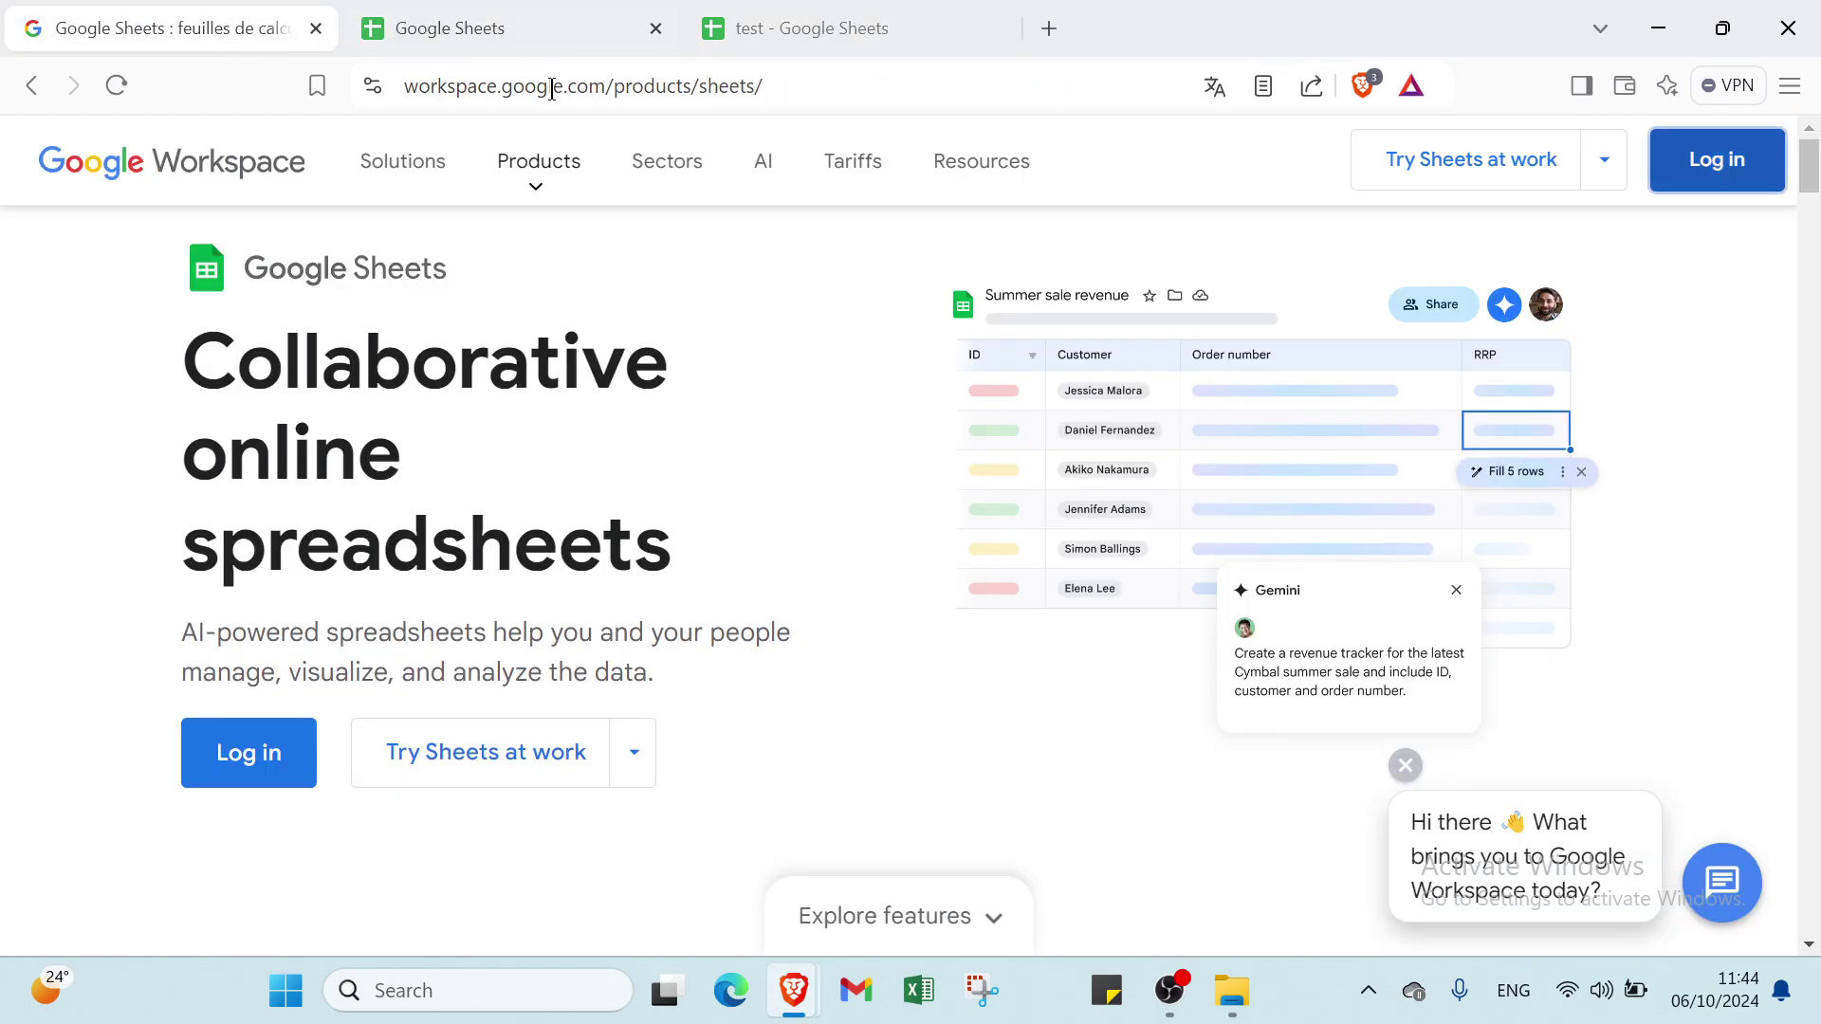
{"action": "left_click", "coordinate": [720, 28]}
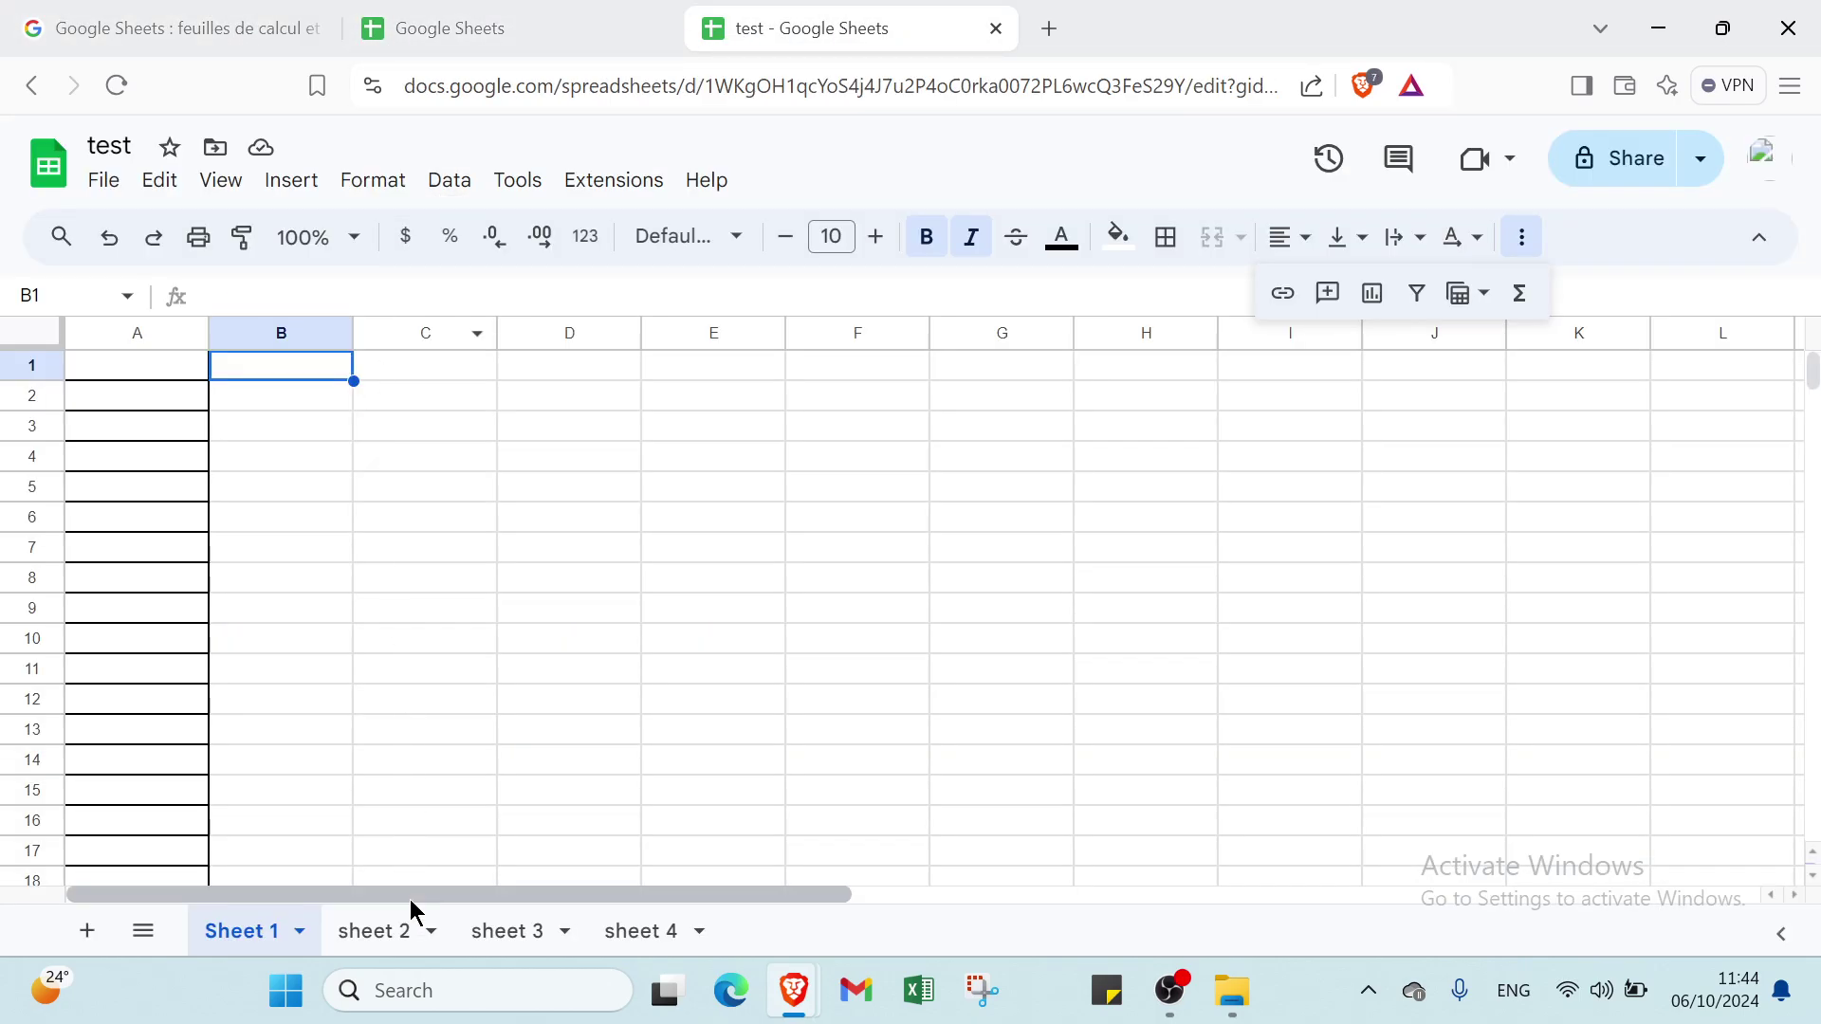
{"action": "left_click", "coordinate": [393, 936]}
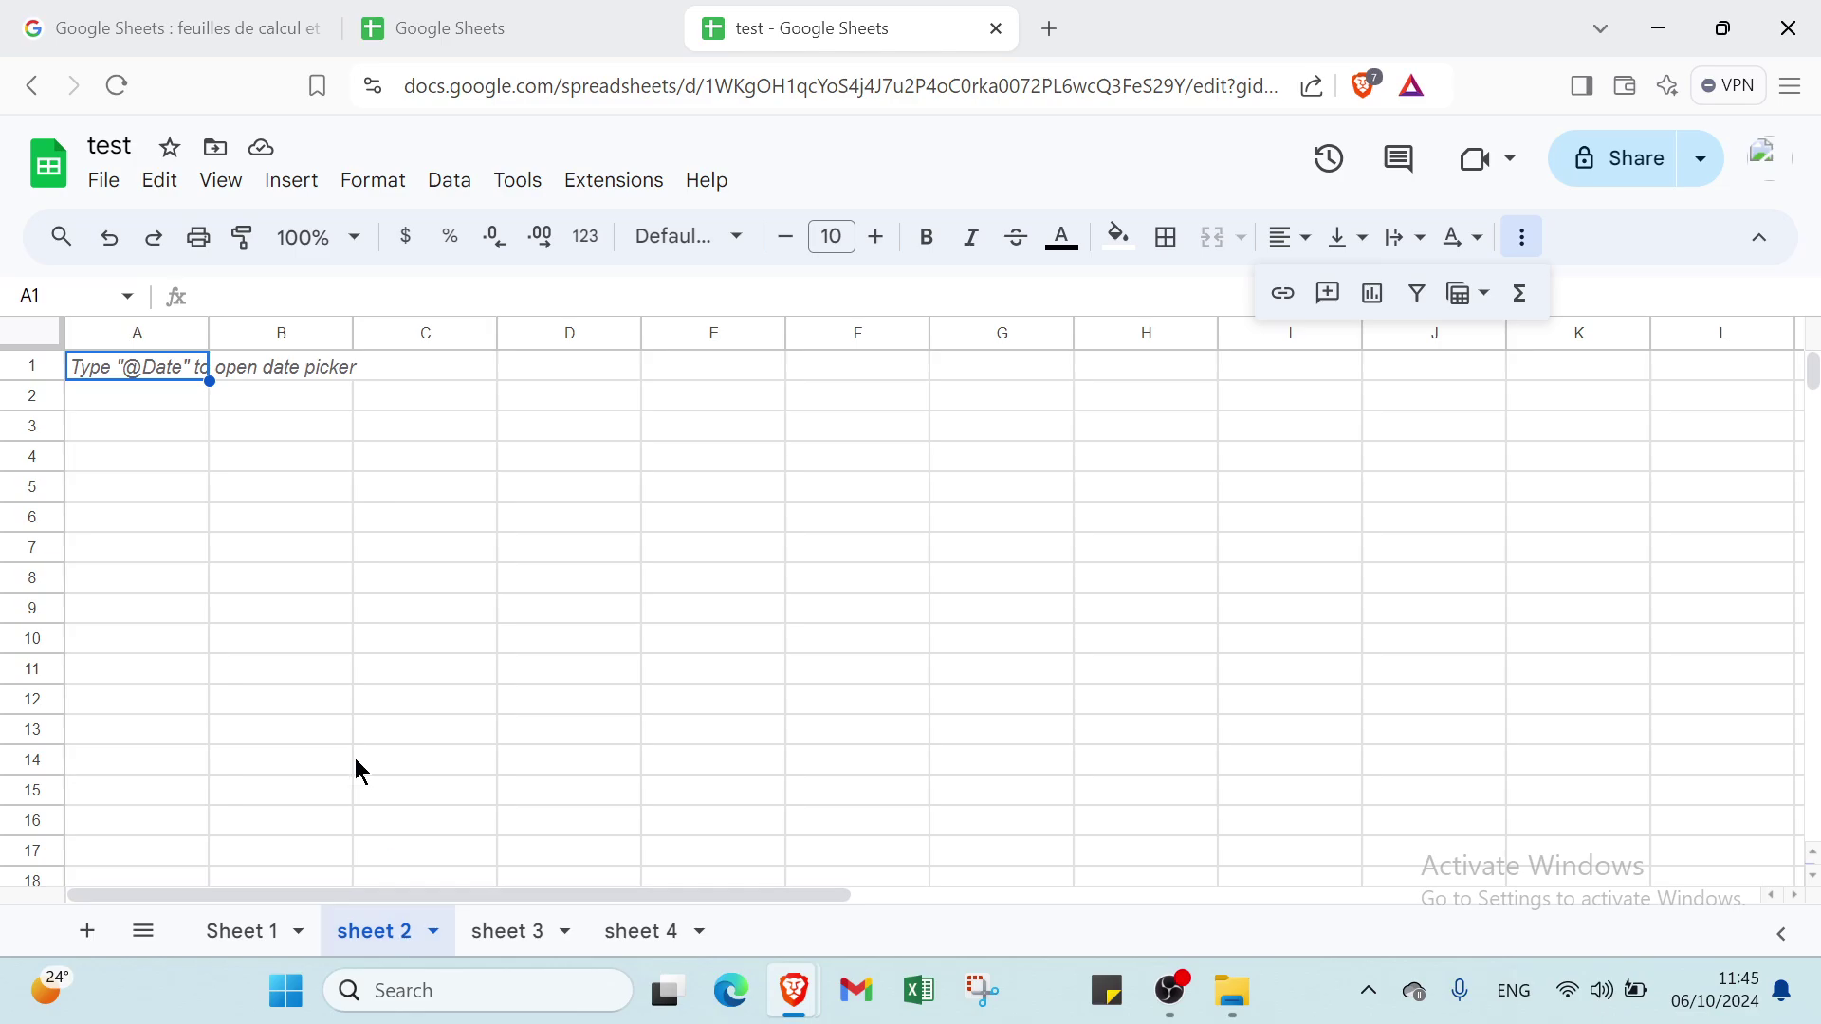
{"action": "left_click", "coordinate": [206, 28]}
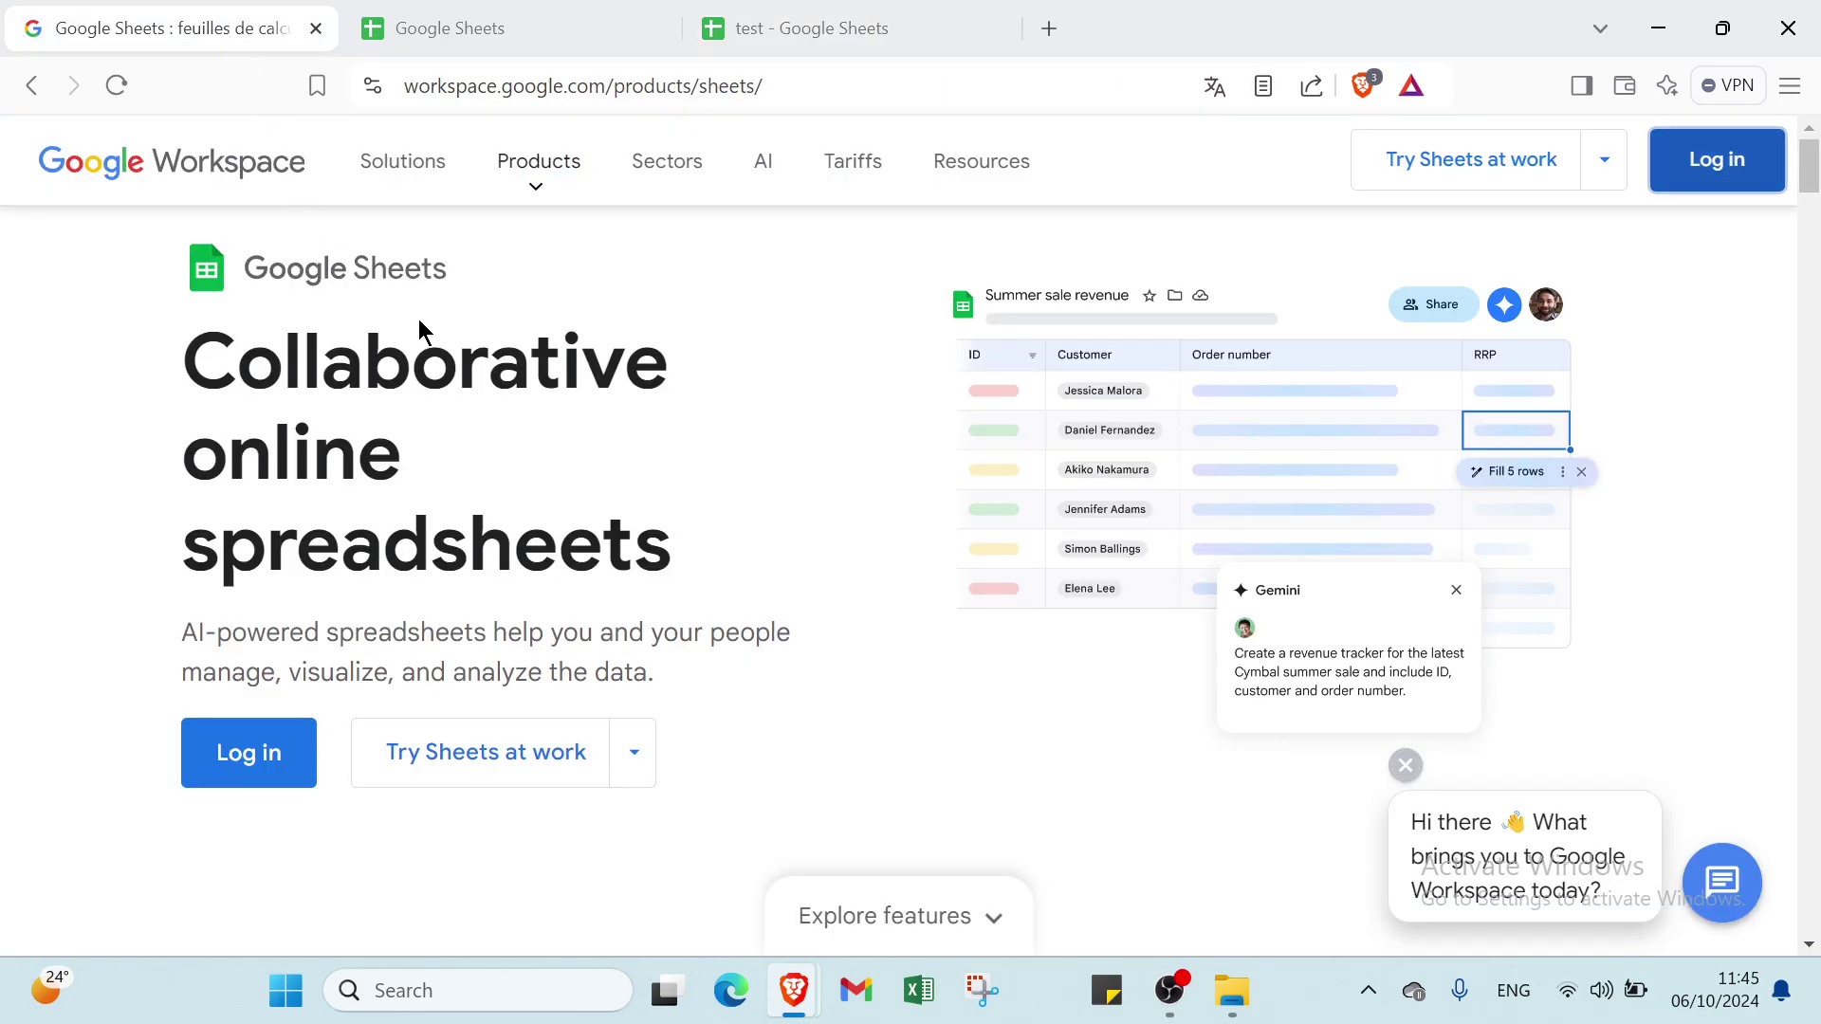